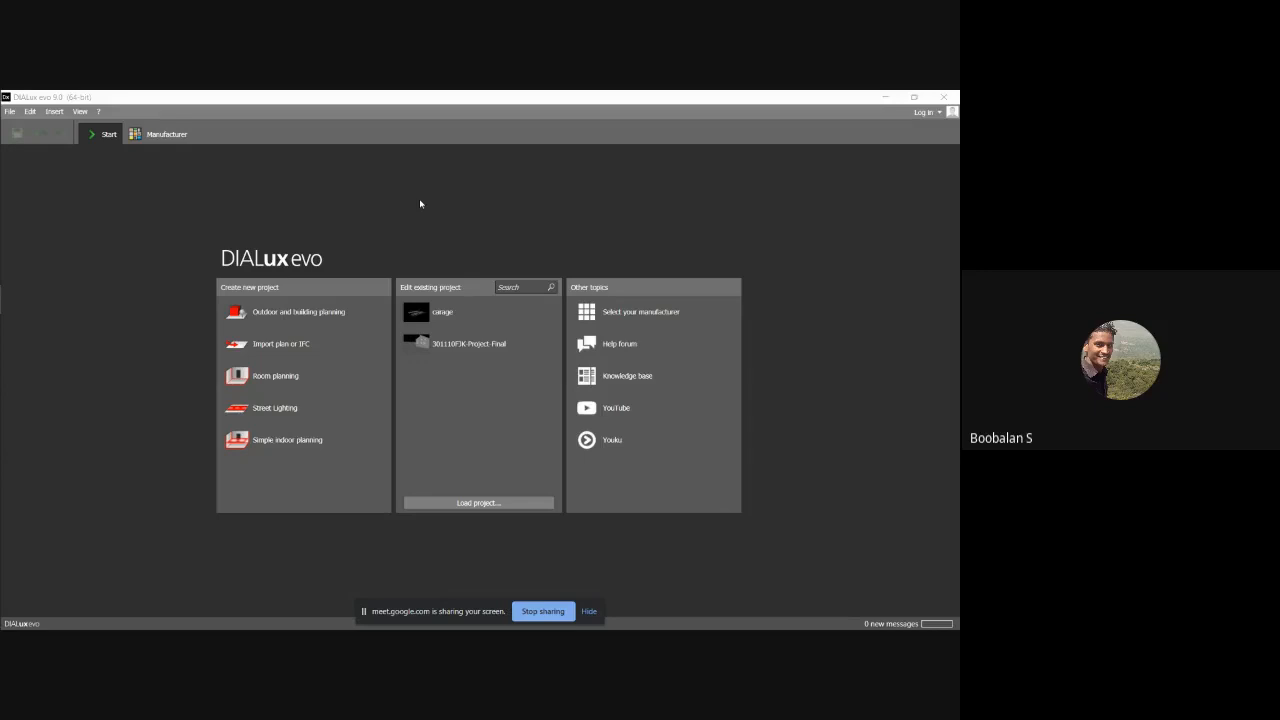
Step: Switch to Chrome, run a Google Images search for "flux meter meter" in a new tab and look through the results
{"action": "mouse_move", "coordinate": [19, 181]}
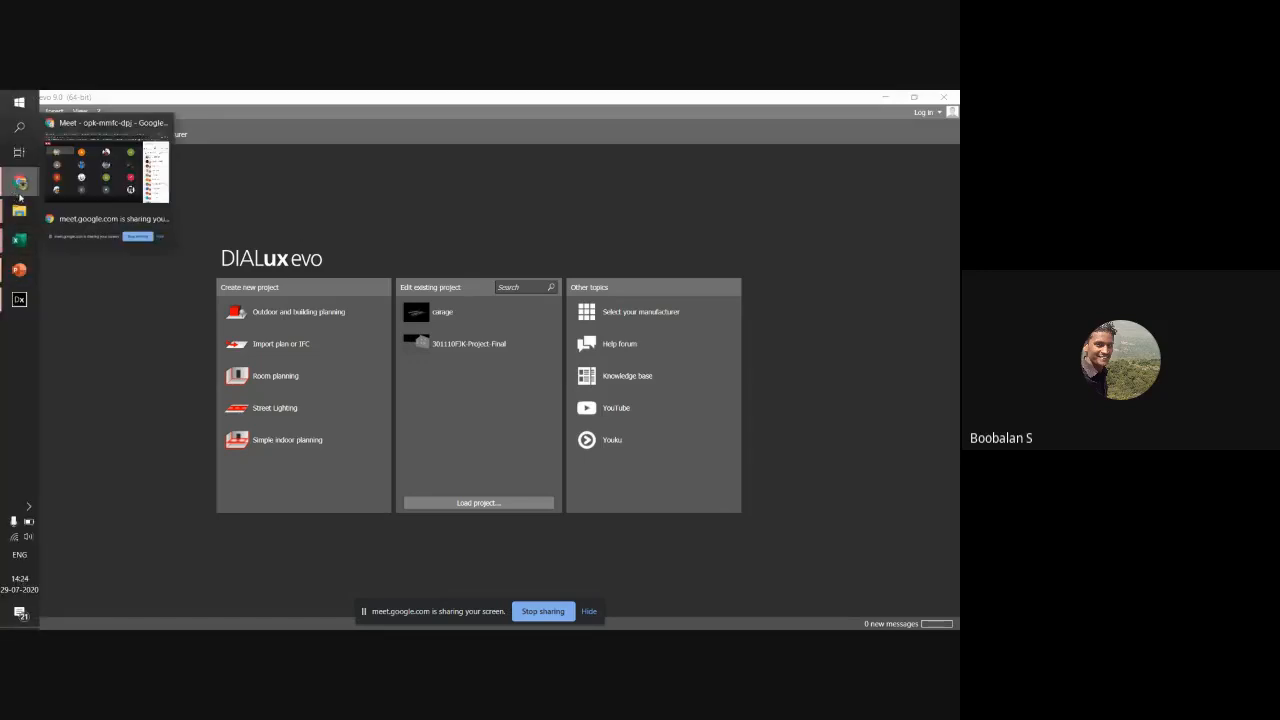
{"action": "mouse_move", "coordinate": [68, 177]}
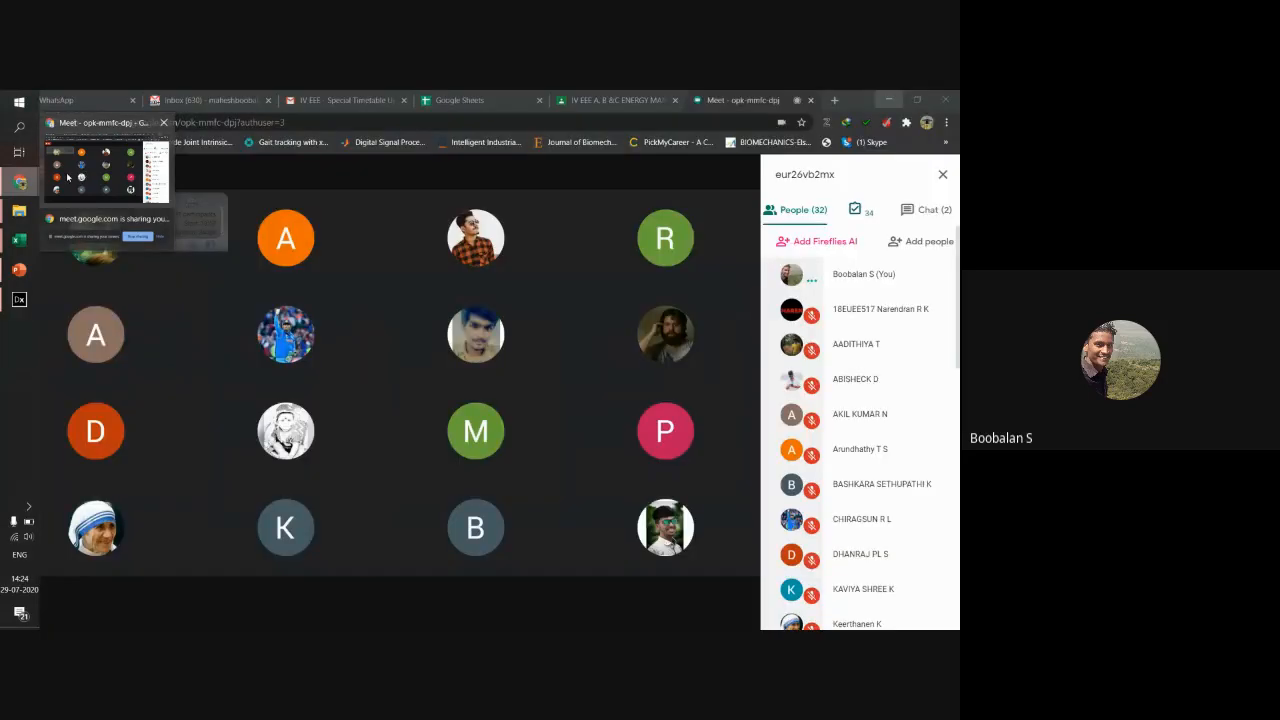
{"action": "left_click", "coordinate": [68, 177]}
{"action": "key", "text": "ctrl+t"}
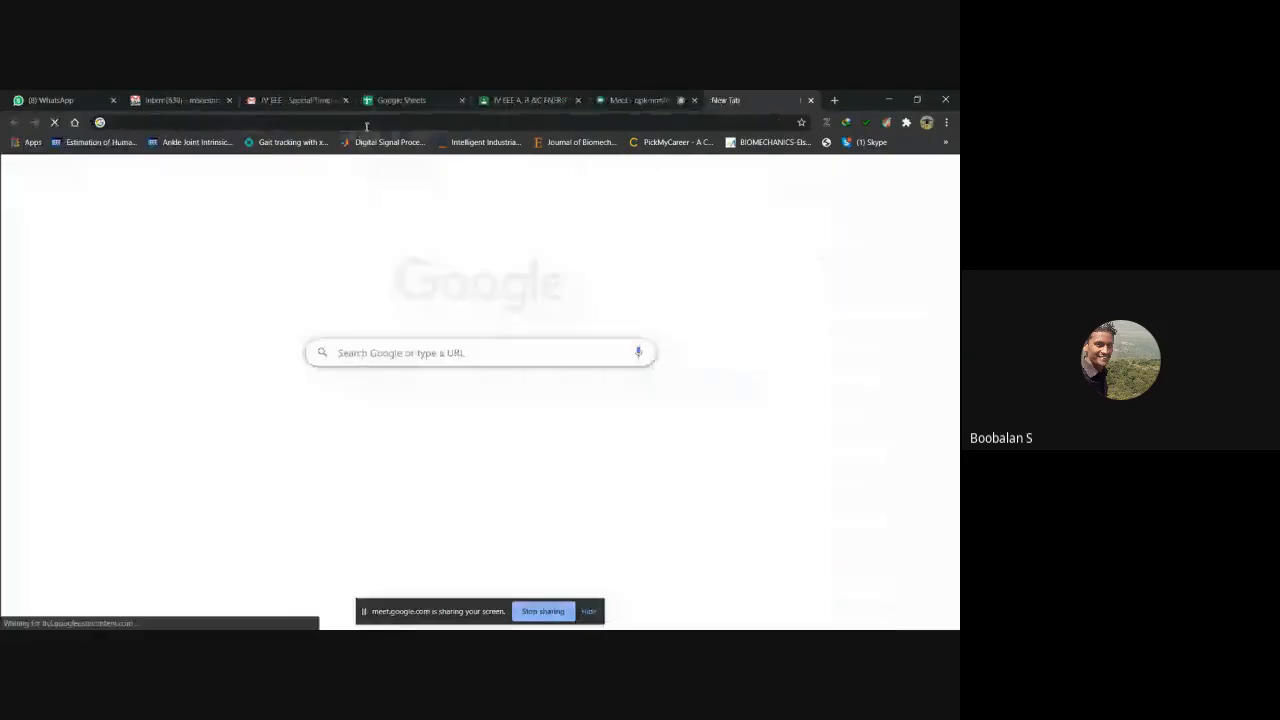
{"action": "left_click", "coordinate": [366, 126]}
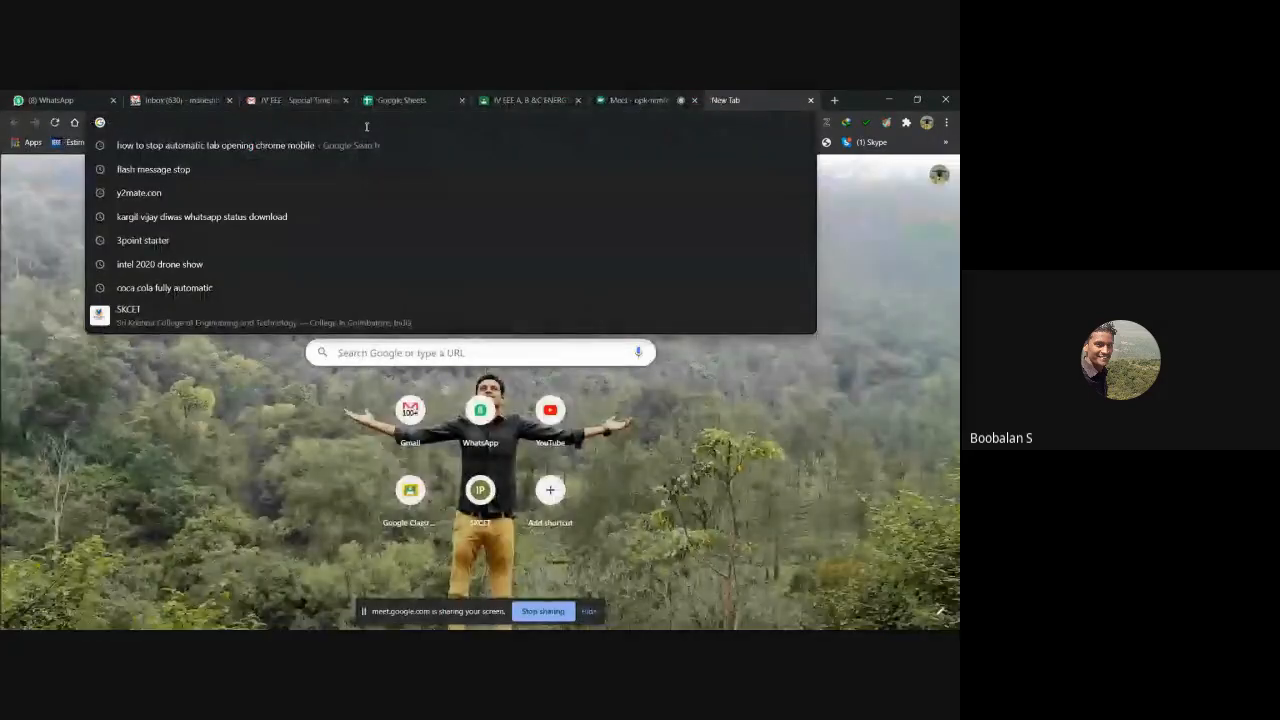
{"action": "type", "text": "flu"}
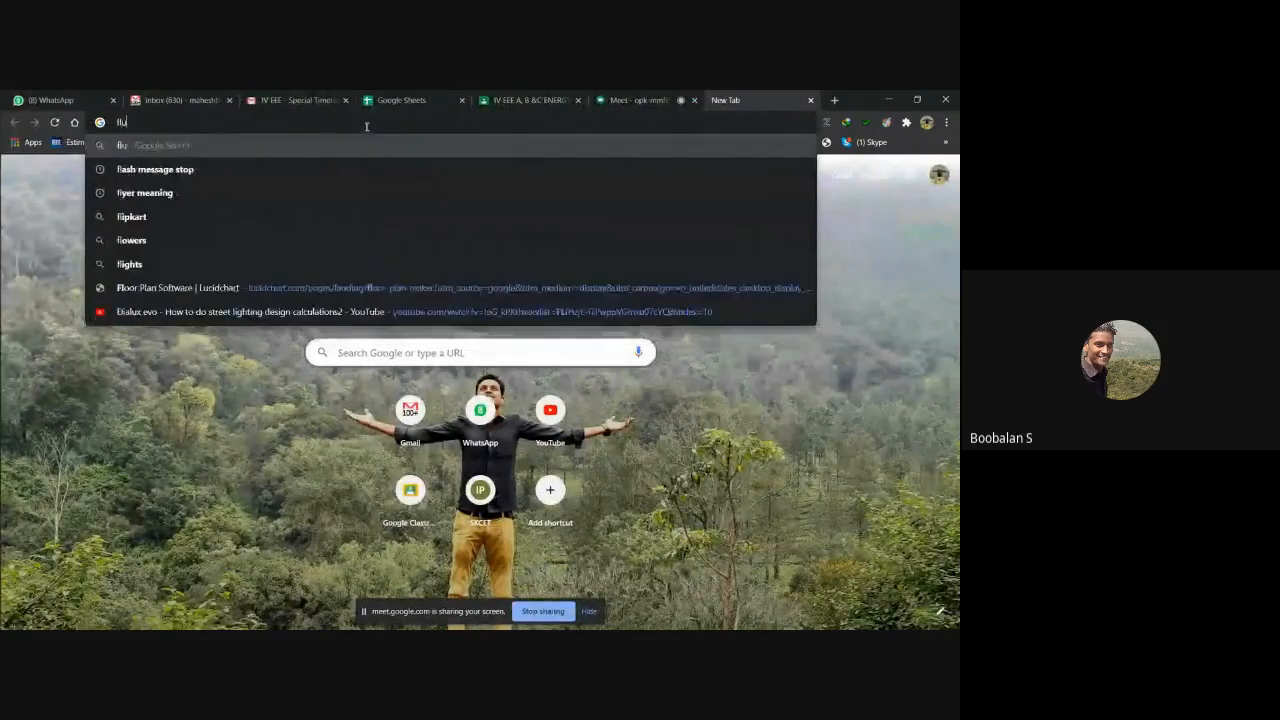
{"action": "type", "text": "x meter "}
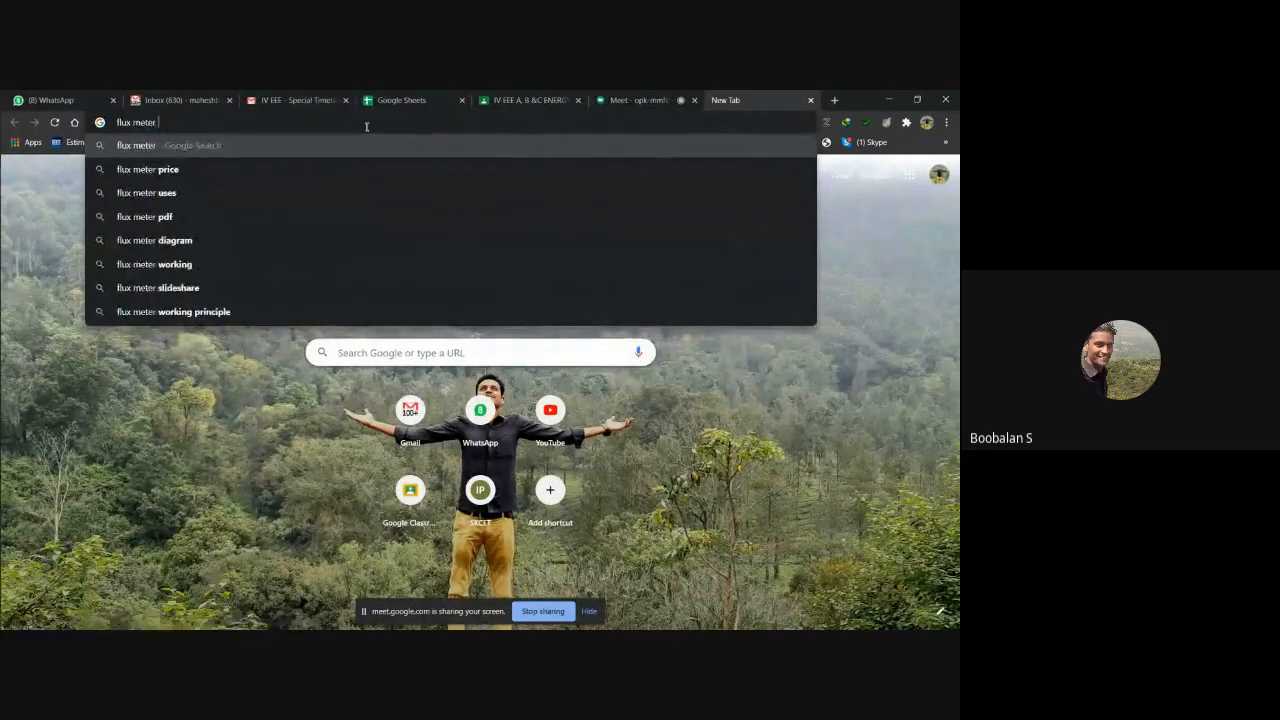
{"action": "type", "text": "meter"}
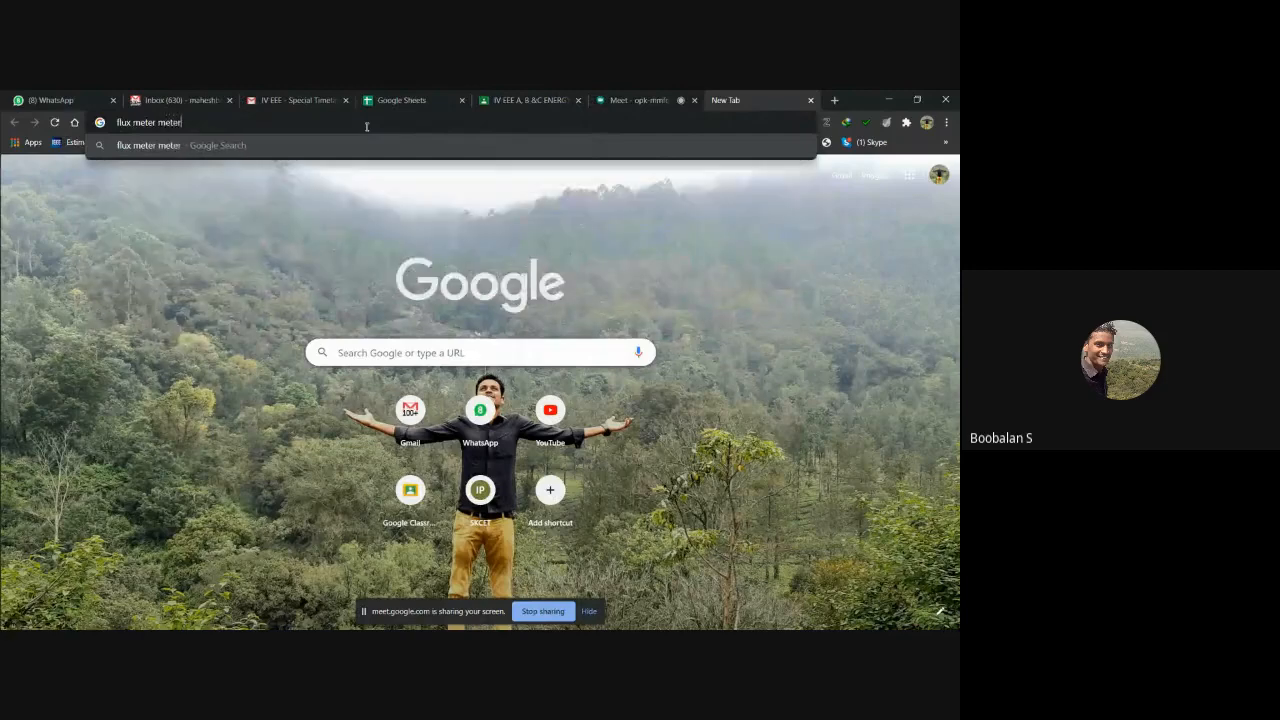
{"action": "key", "text": "Return"}
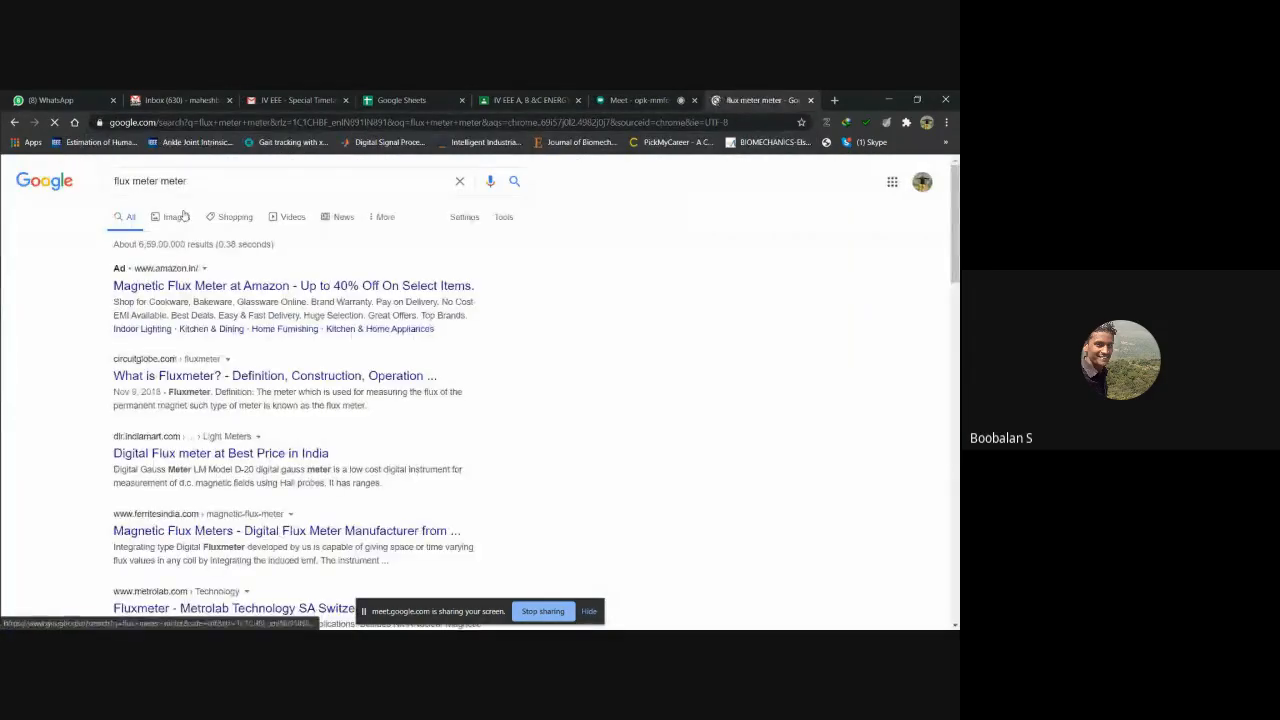
{"action": "left_click", "coordinate": [176, 217]}
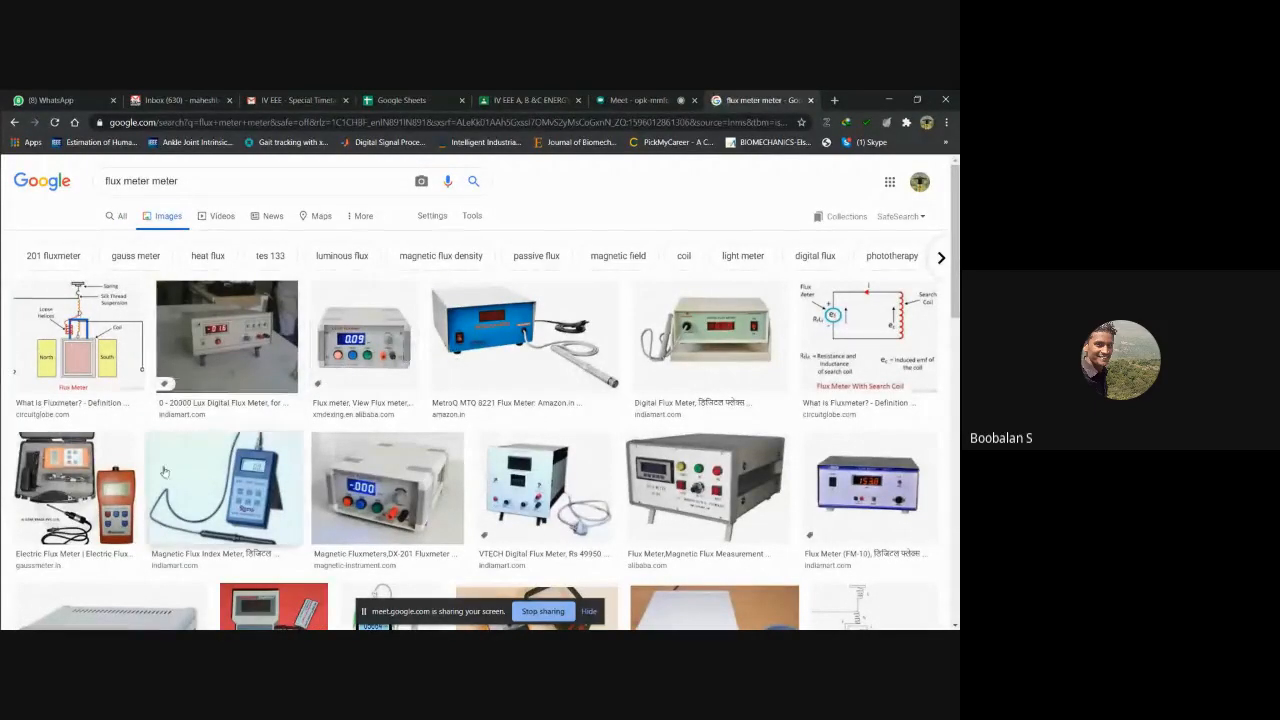
{"action": "left_click_drag", "start_coordinate": [204, 452], "coordinate": [208, 418]}
{"action": "scroll", "coordinate": [441, 435], "scroll_direction": "down", "scroll_amount": 1}
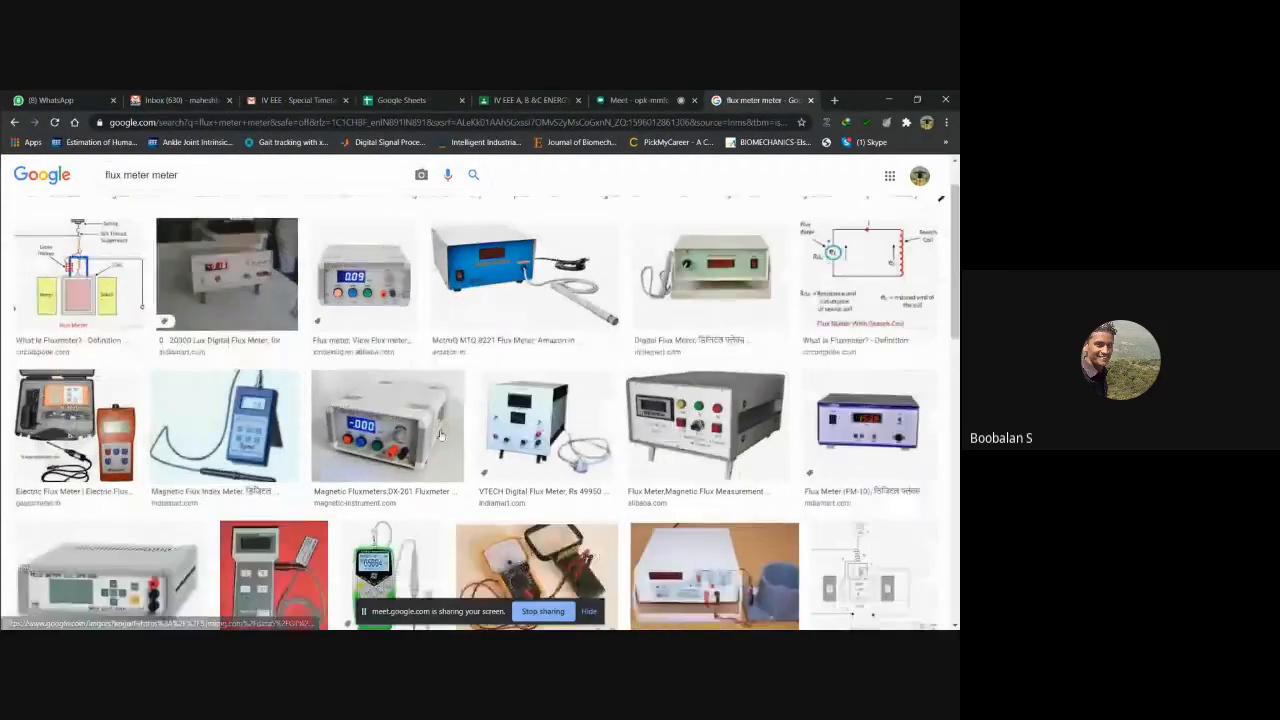
{"action": "scroll", "coordinate": [435, 440], "scroll_direction": "down", "scroll_amount": 1}
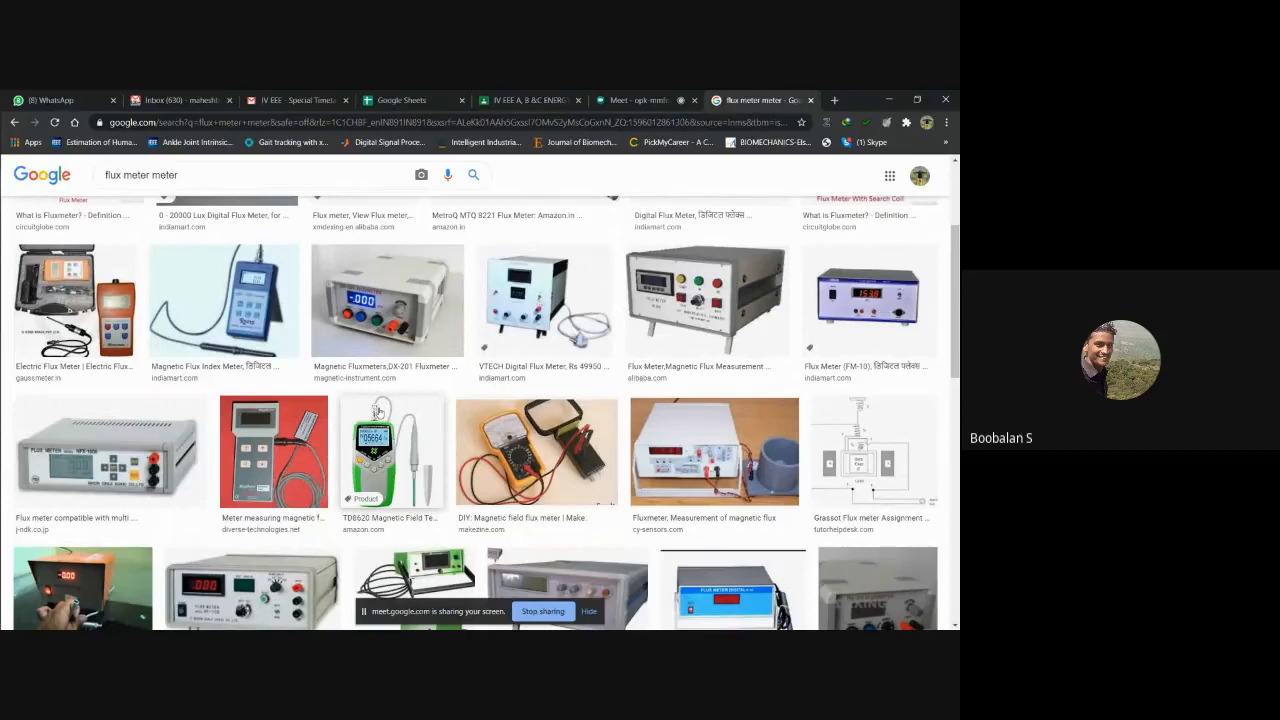
Step: Refine the image search to "flux meter meter for light intensity measuring" and open the Airfal "What is a lux?" light meter picture
{"action": "scroll", "coordinate": [378, 412], "scroll_direction": "up", "scroll_amount": 3}
{"action": "left_click", "coordinate": [122, 181]}
{"action": "left_click", "coordinate": [187, 180]}
{"action": "type", "text": "for "}
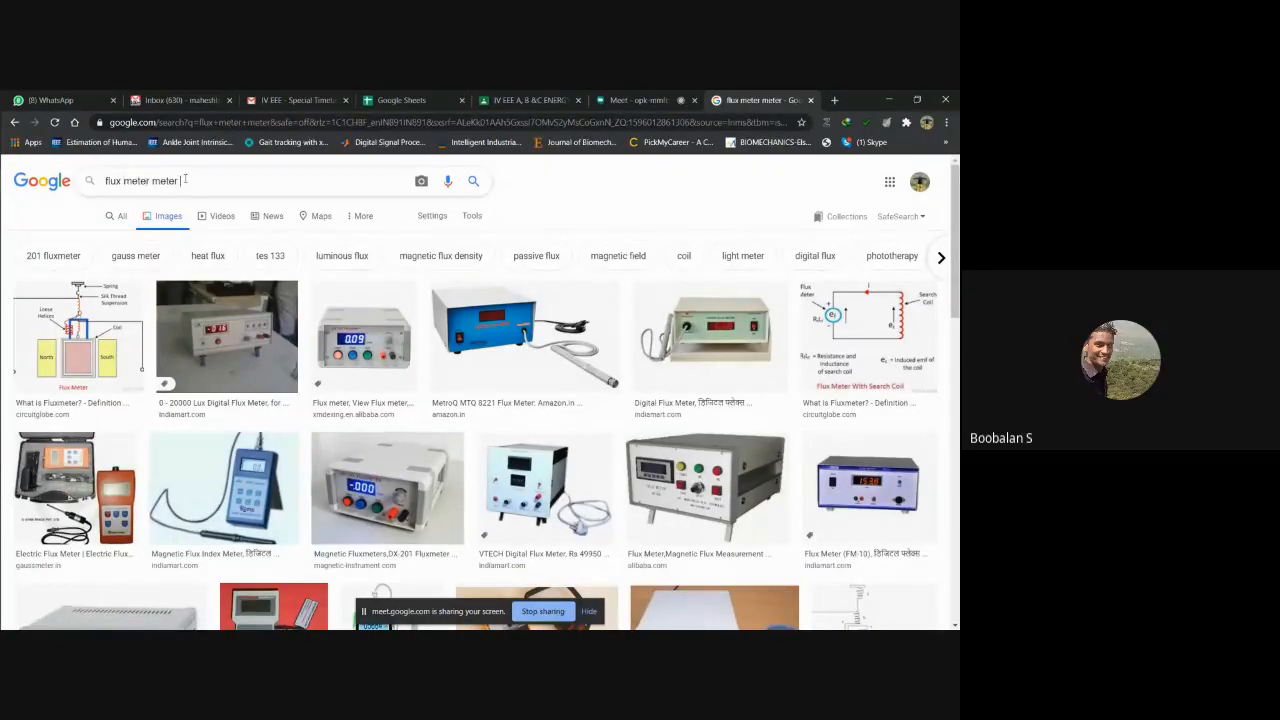
{"action": "type", "text": "light inter"}
{"action": "type", "text": "sity measuring"}
{"action": "key", "text": "Return"}
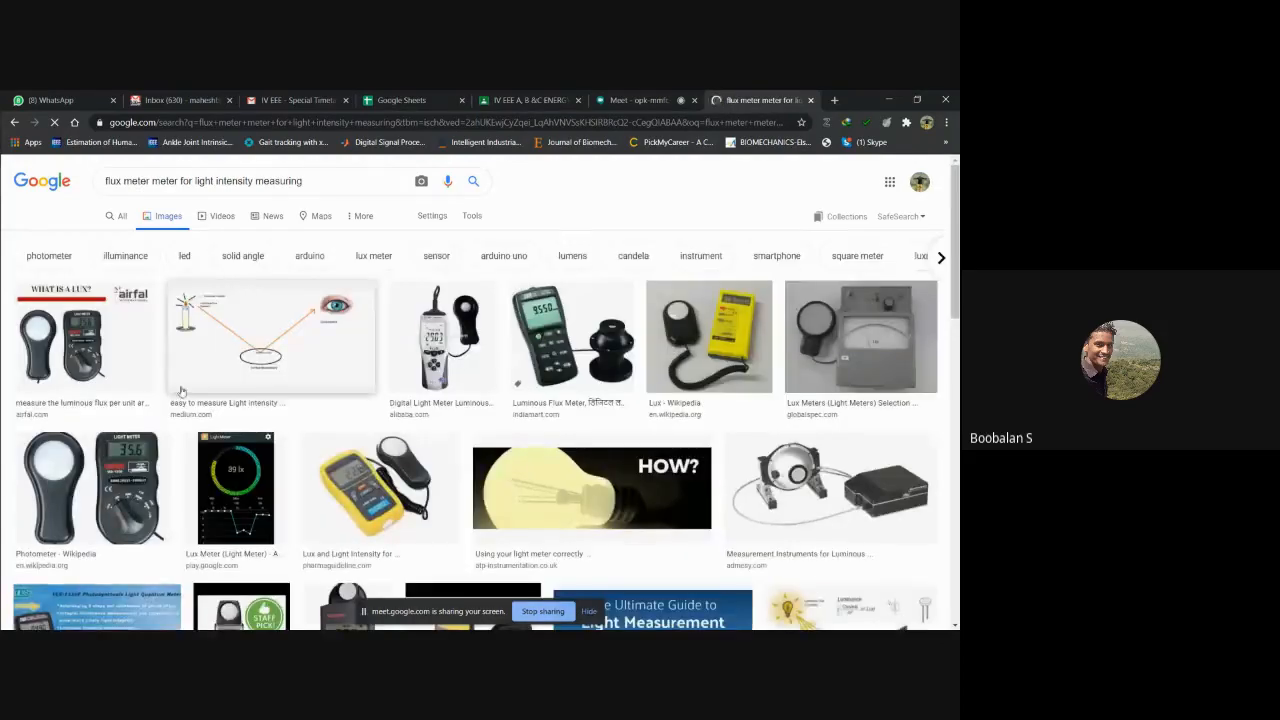
{"action": "left_click", "coordinate": [75, 330]}
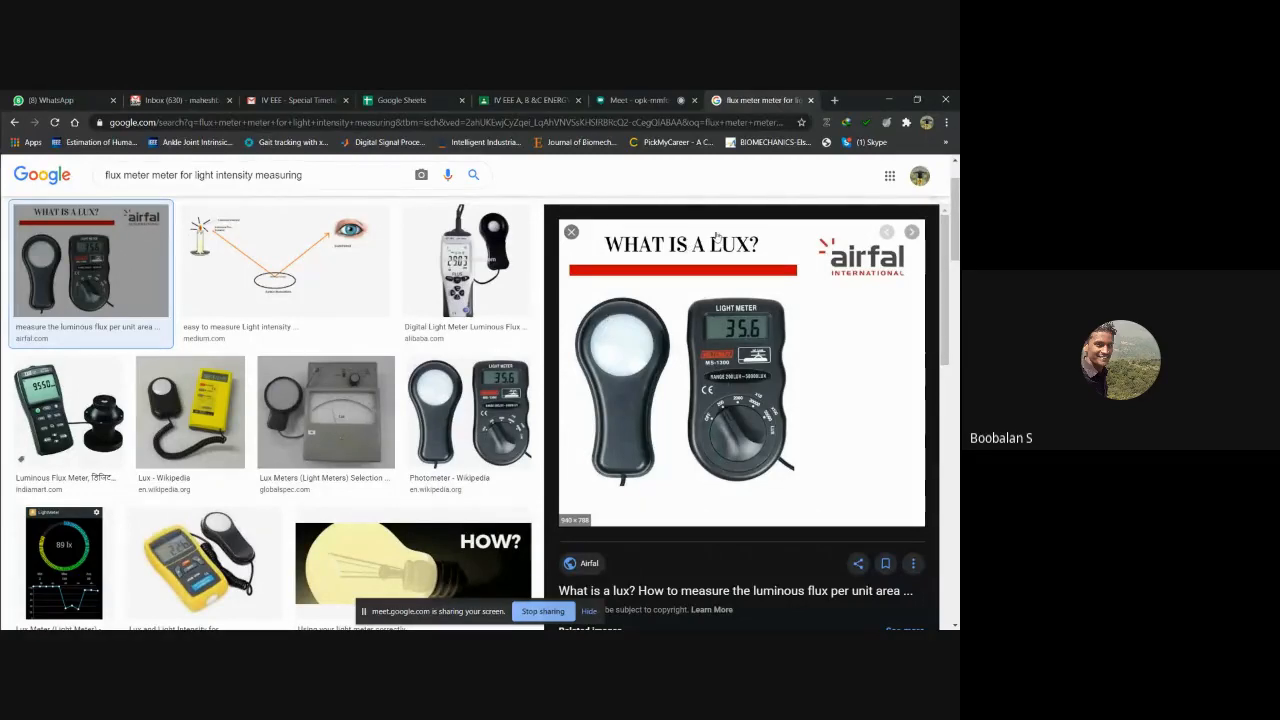
Step: Close the image search page, return to DIALux evo and restart the program
{"action": "left_click", "coordinate": [810, 100]}
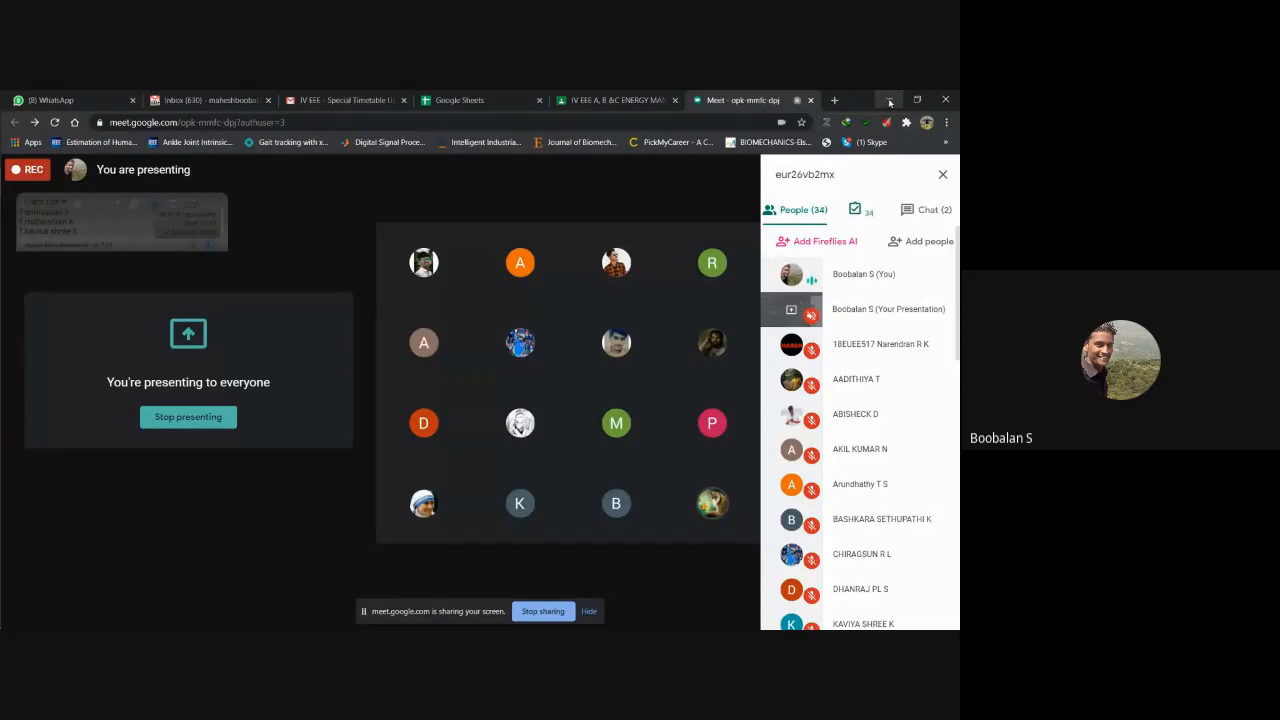
{"action": "left_click", "coordinate": [889, 101]}
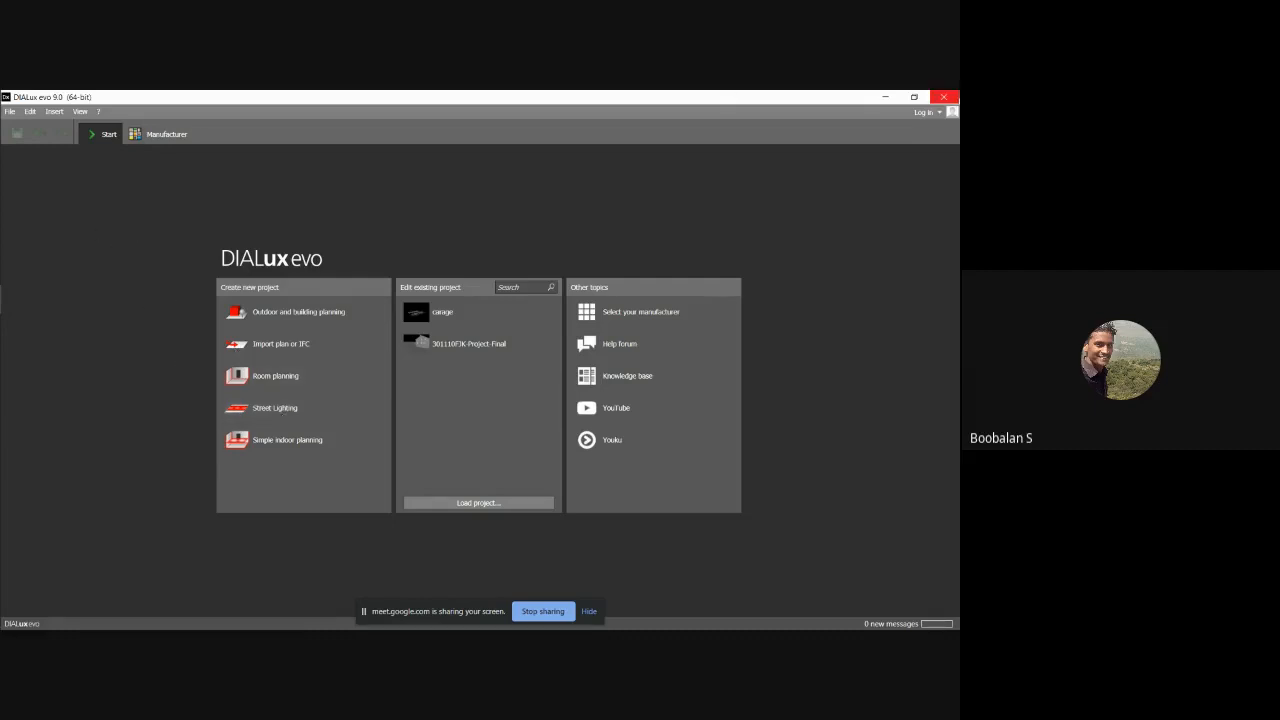
{"action": "left_click", "coordinate": [944, 97]}
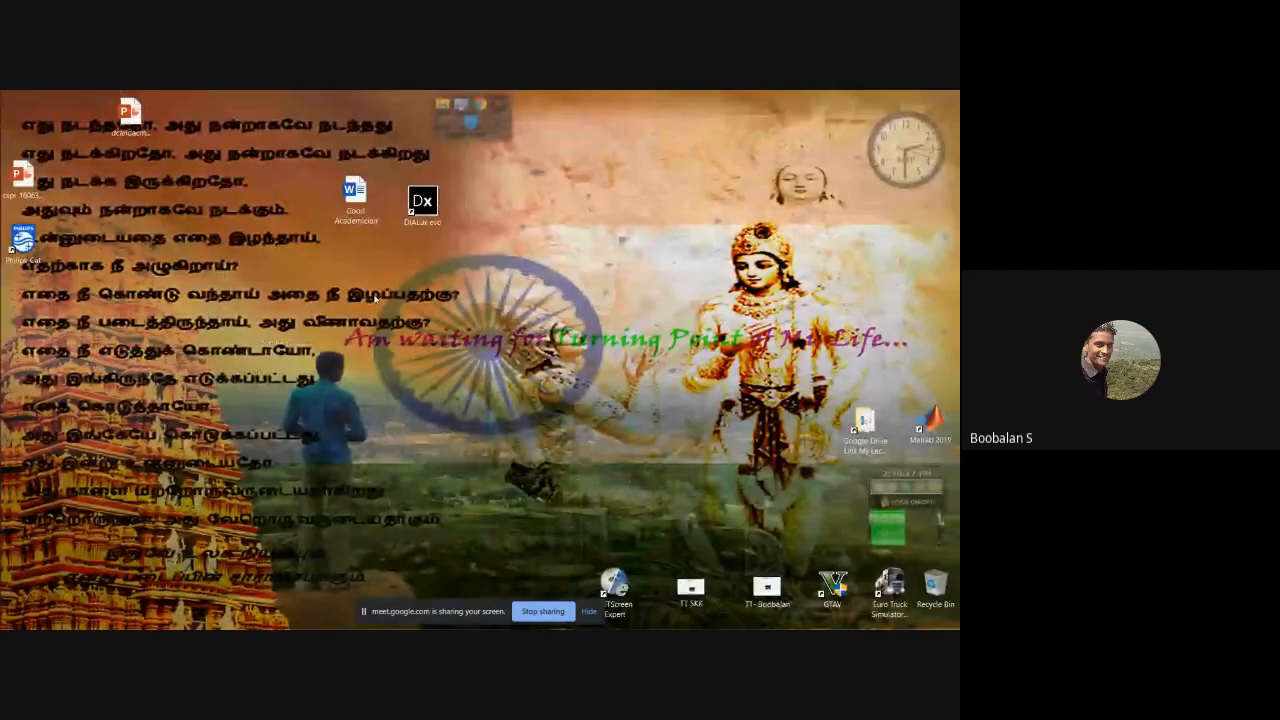
{"action": "double_click", "coordinate": [420, 201]}
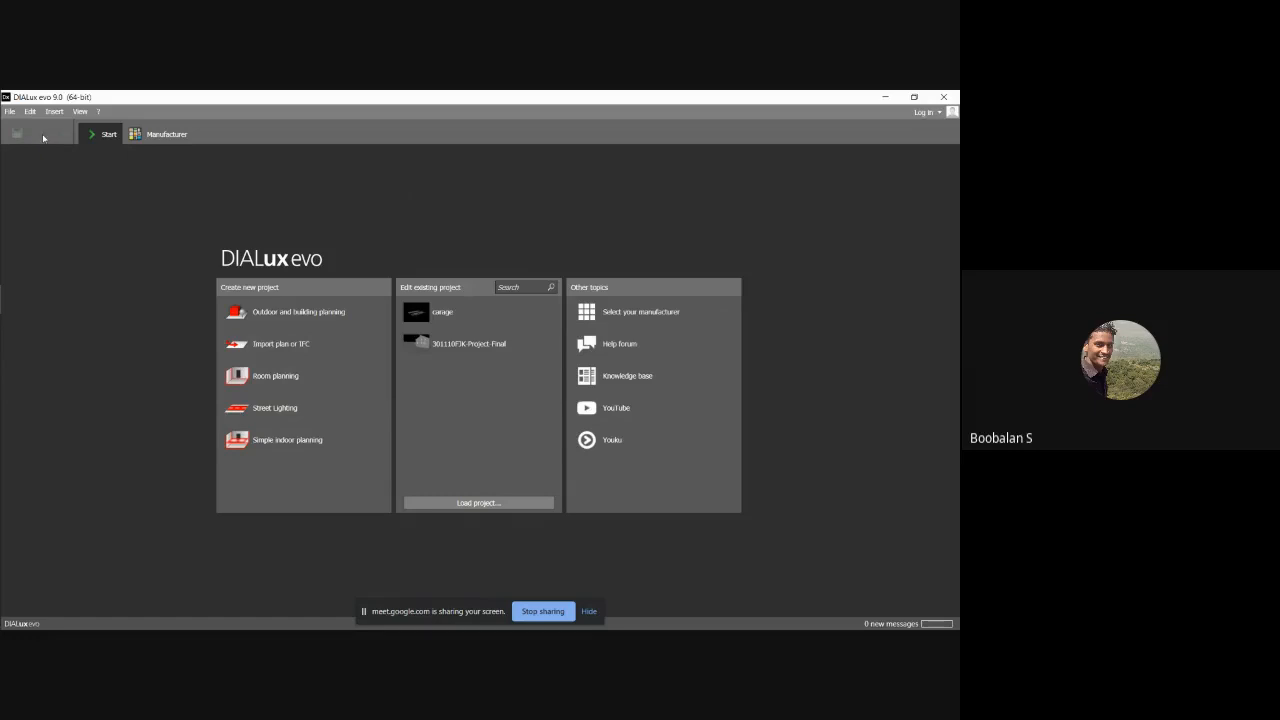
{"action": "mouse_move", "coordinate": [3, 150]}
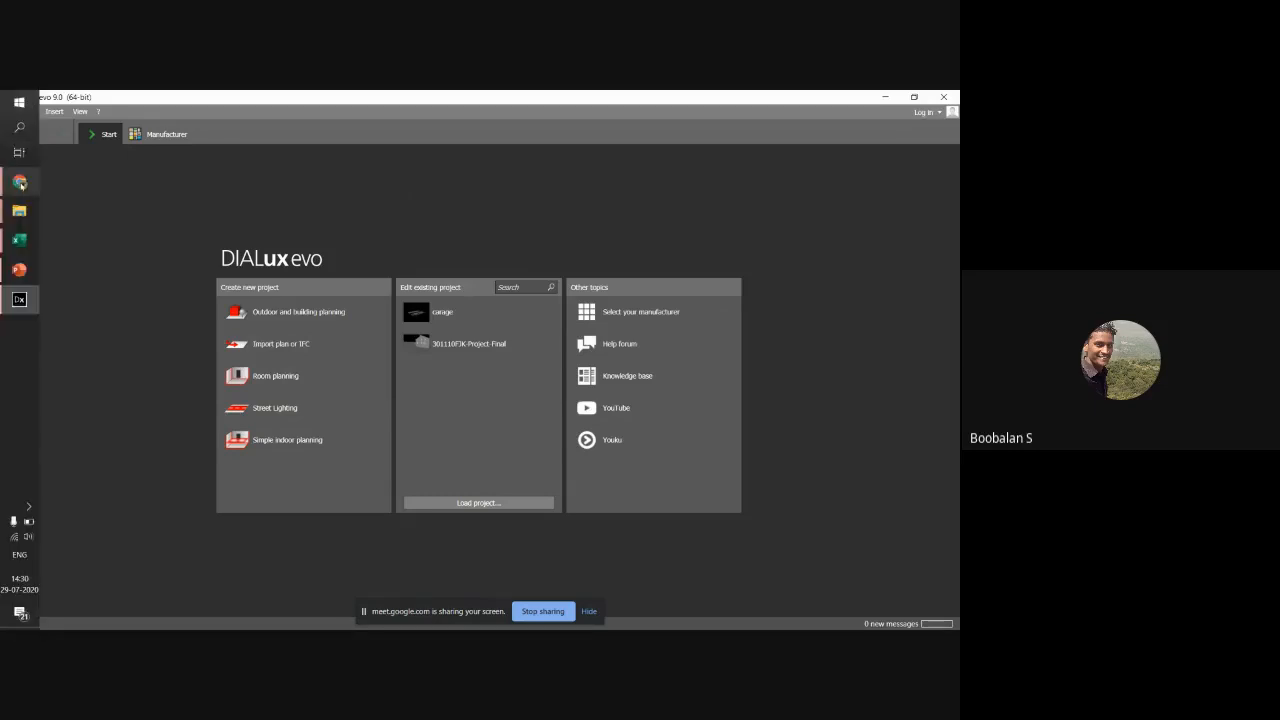
{"action": "mouse_move", "coordinate": [20, 182]}
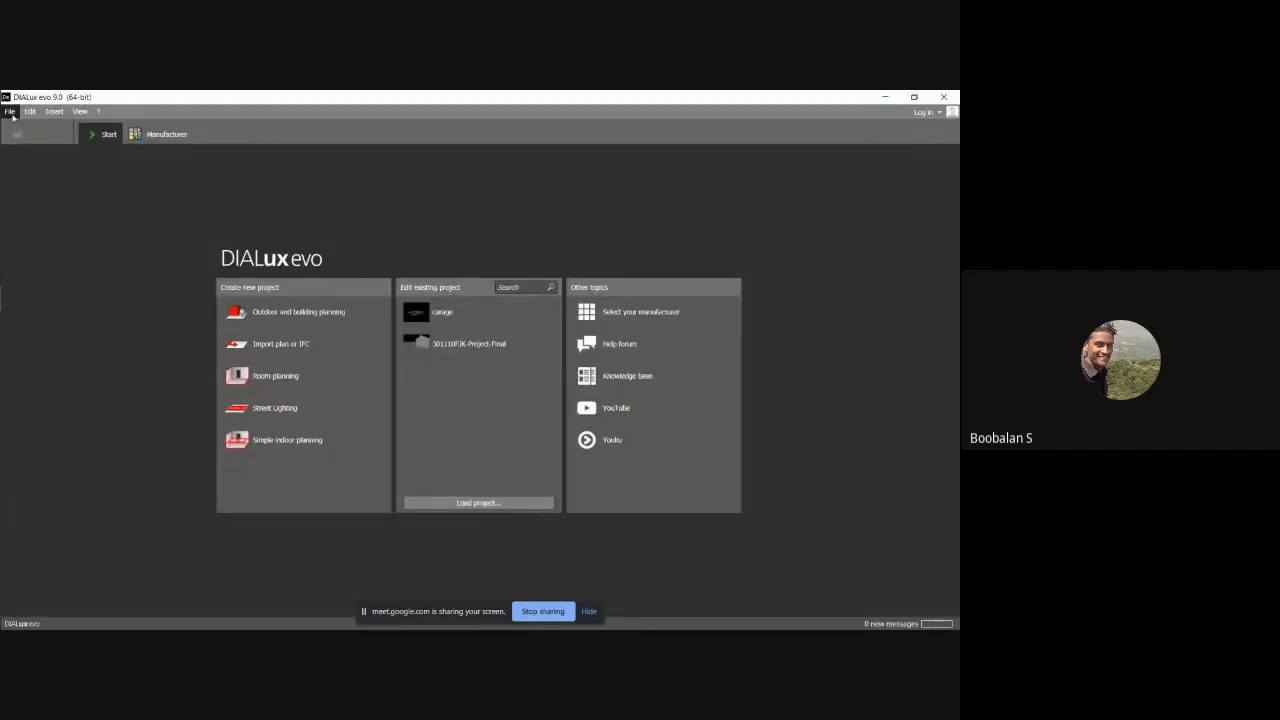
{"action": "left_click", "coordinate": [12, 112]}
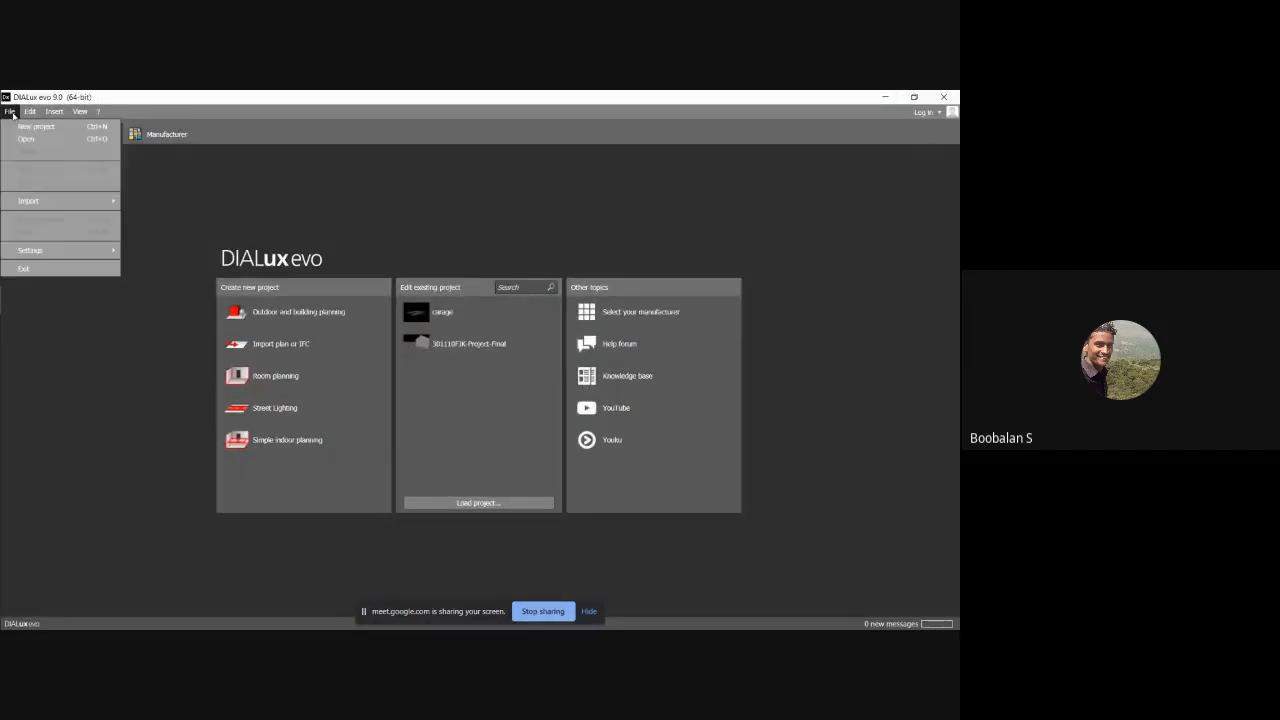
{"action": "mouse_move", "coordinate": [35, 206]}
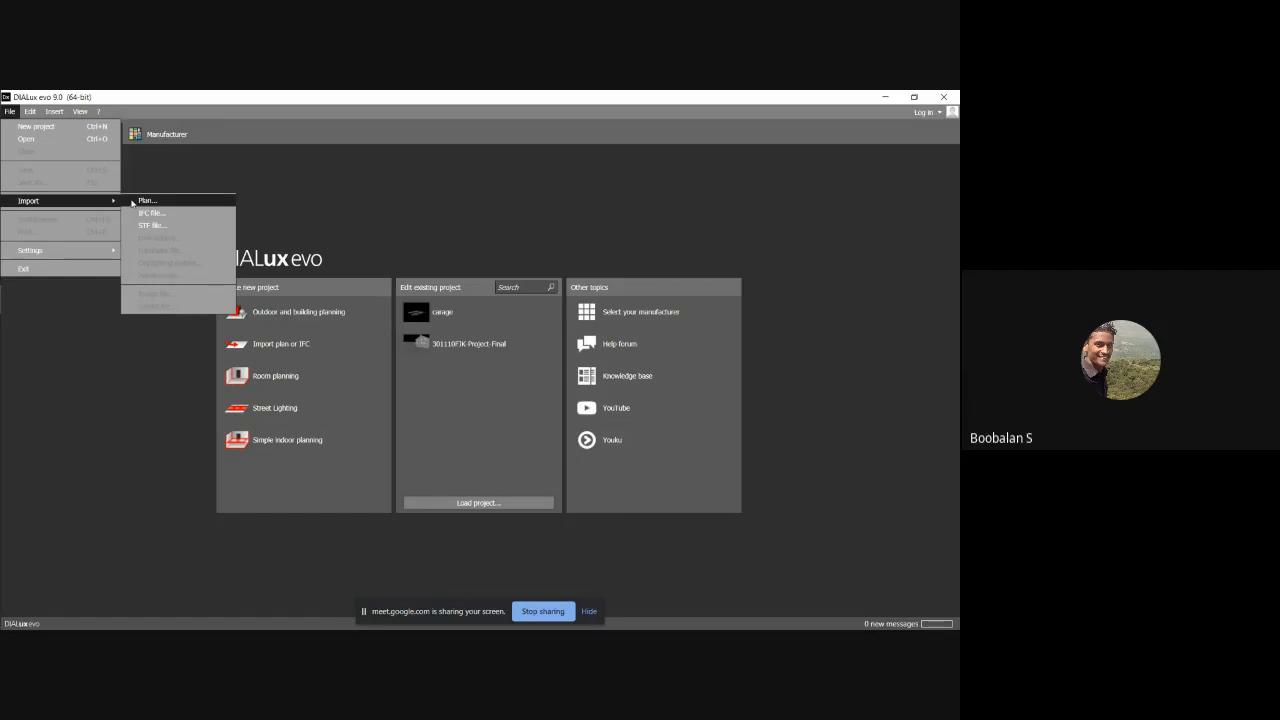
{"action": "left_click", "coordinate": [323, 203]}
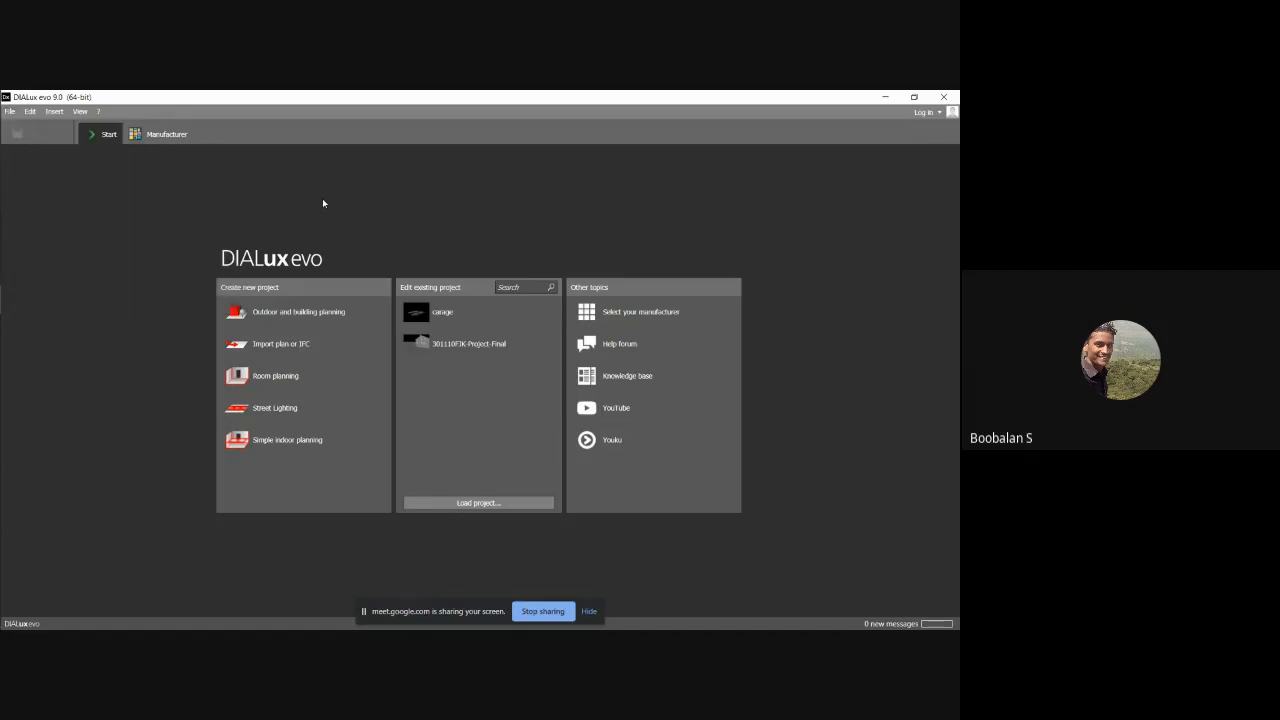
{"action": "left_click", "coordinate": [9, 111]}
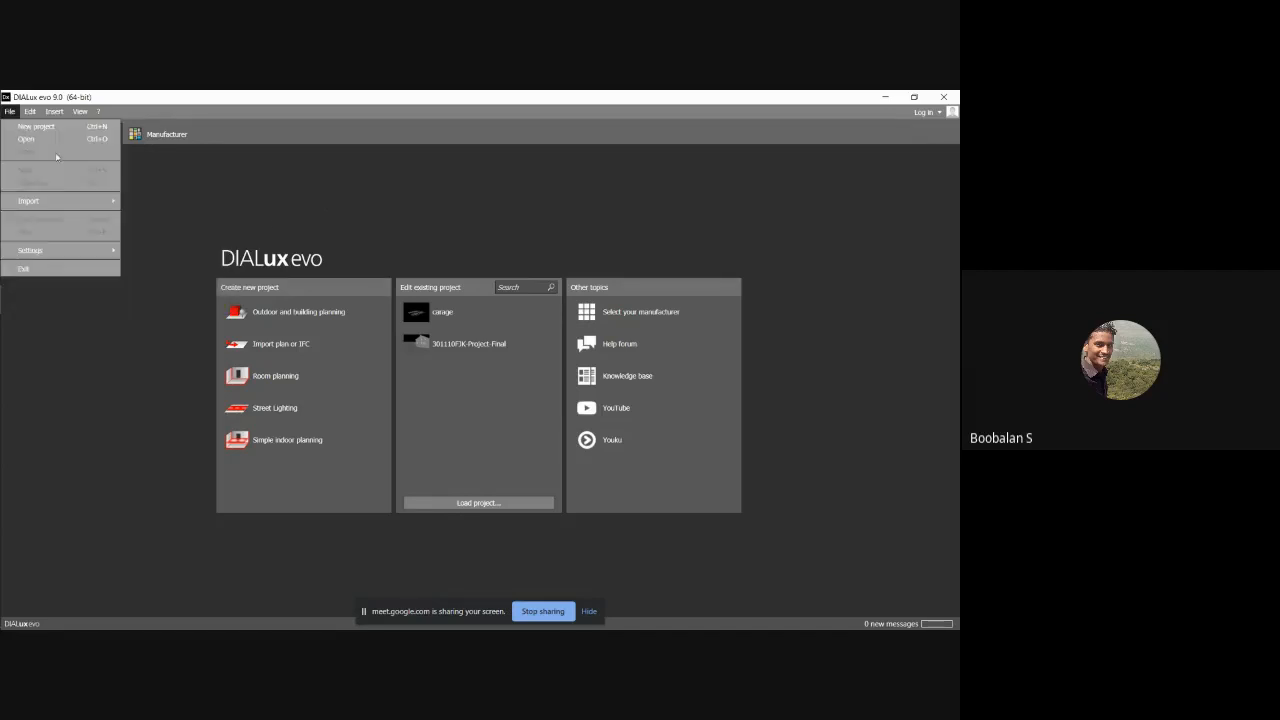
{"action": "mouse_move", "coordinate": [78, 206]}
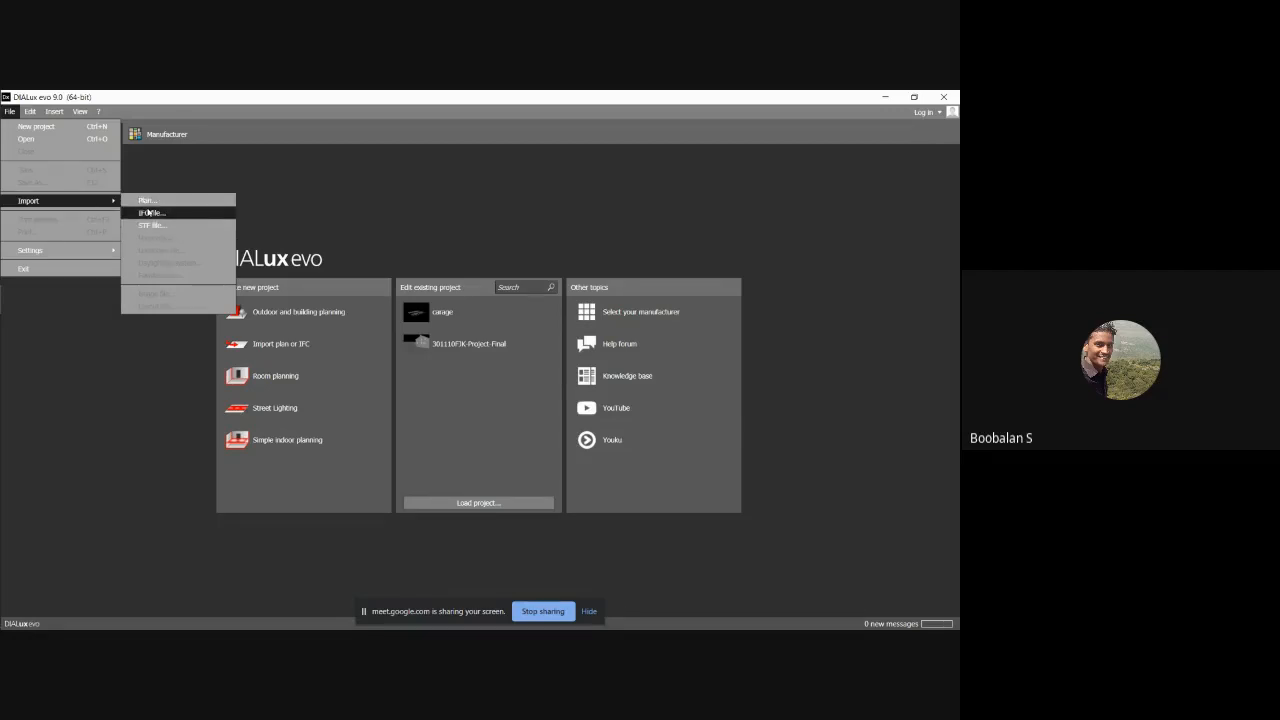
{"action": "mouse_move", "coordinate": [34, 112]}
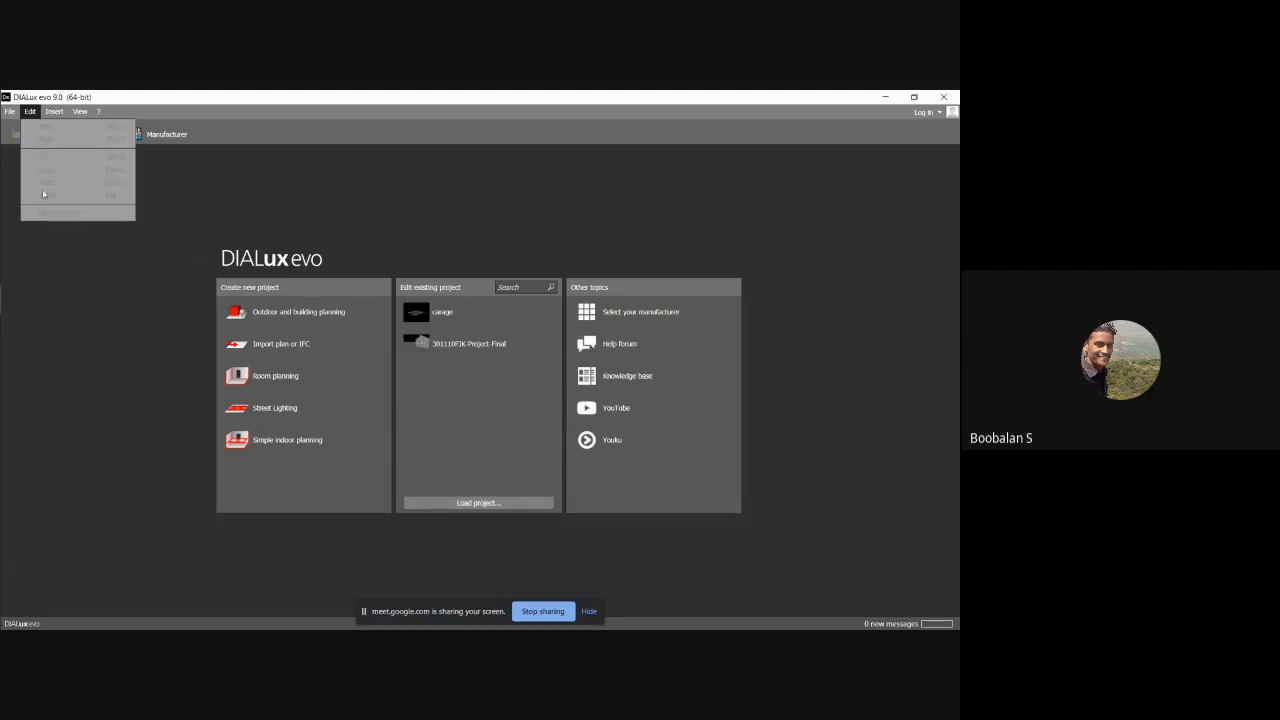
{"action": "left_click", "coordinate": [54, 115]}
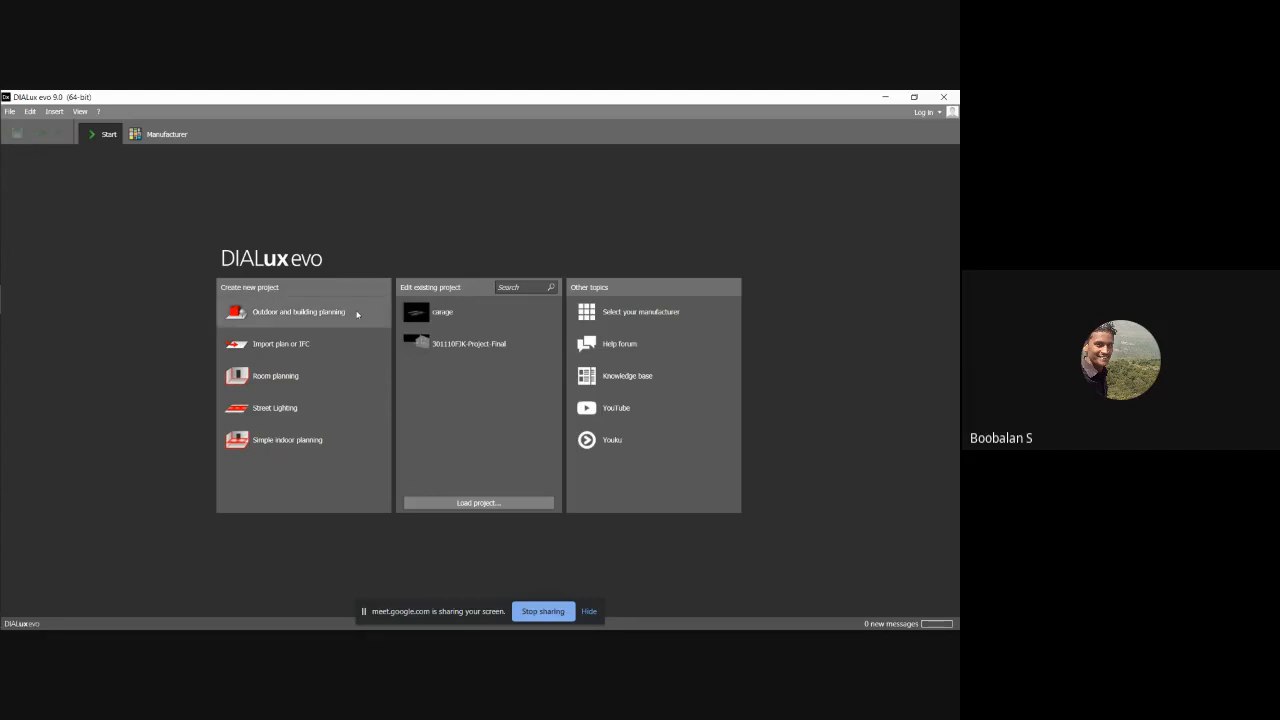
Step: Browse the lighting manufacturers back to the start of the list and view Appleton's company information
{"action": "left_click", "coordinate": [163, 136]}
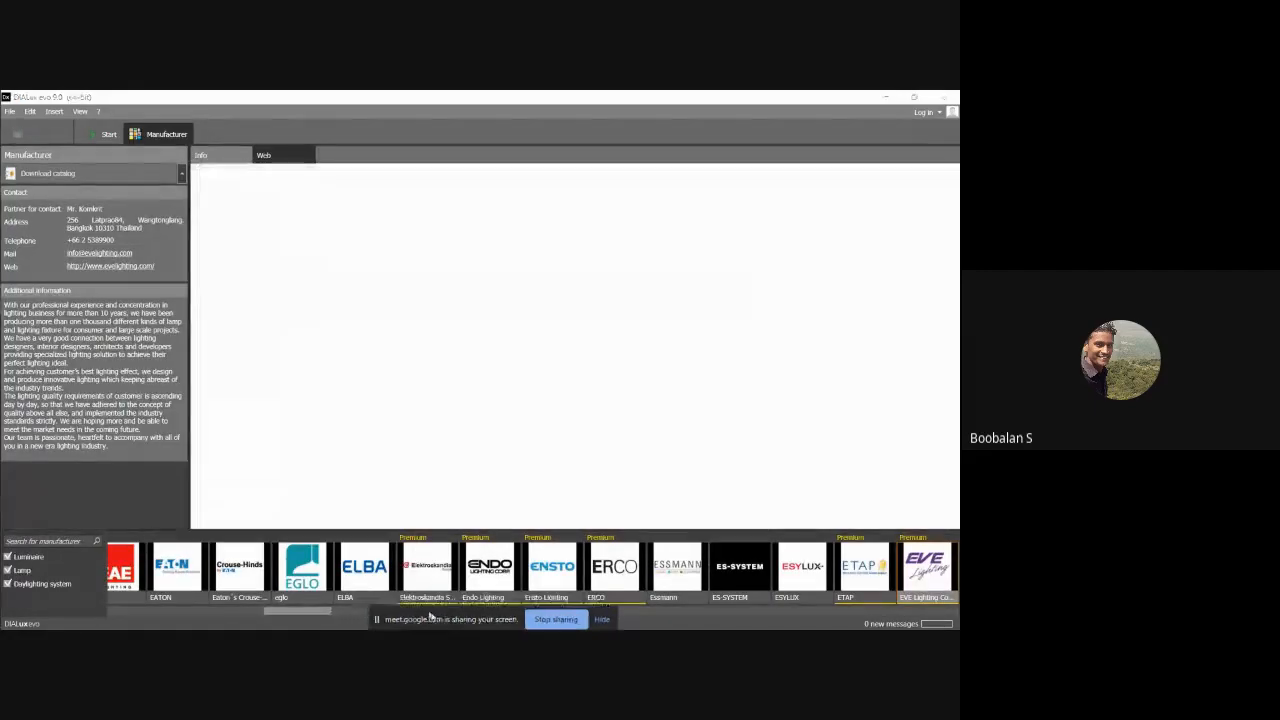
{"action": "left_click_drag", "start_coordinate": [322, 611], "coordinate": [149, 619]}
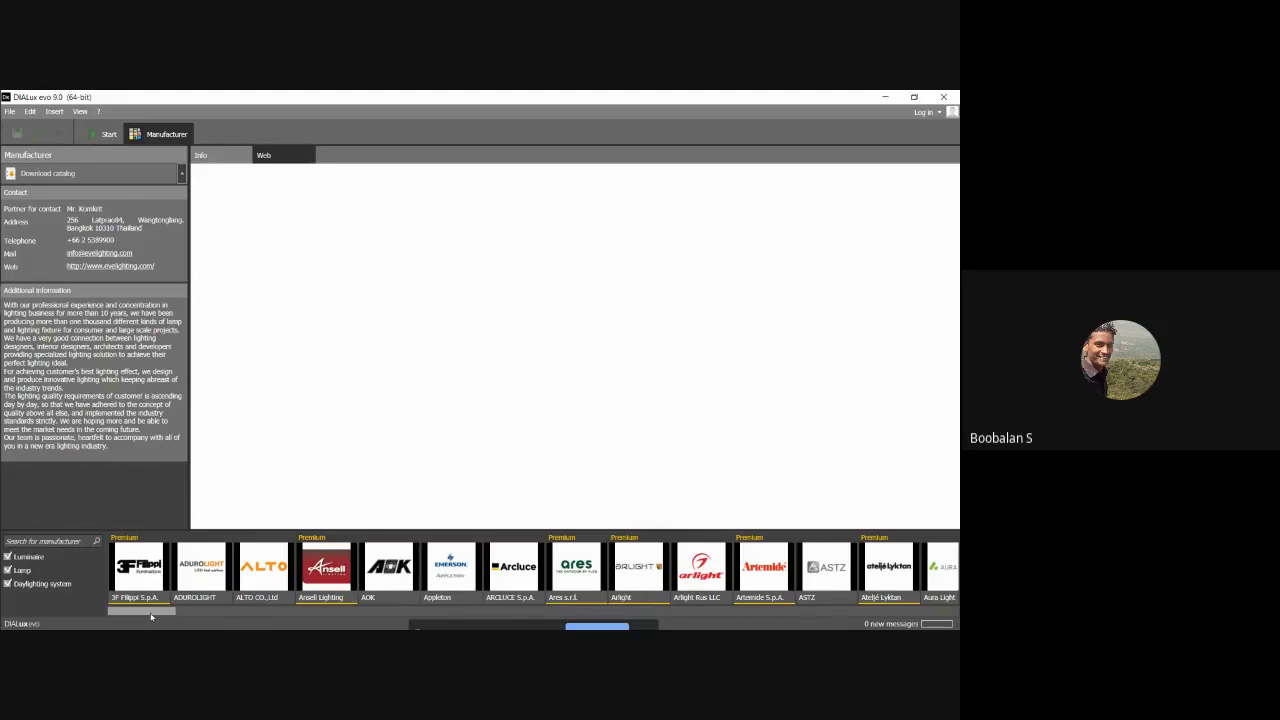
{"action": "left_click_drag", "start_coordinate": [151, 617], "coordinate": [363, 593]}
{"action": "scroll", "coordinate": [236, 597], "scroll_direction": "left", "scroll_amount": 15}
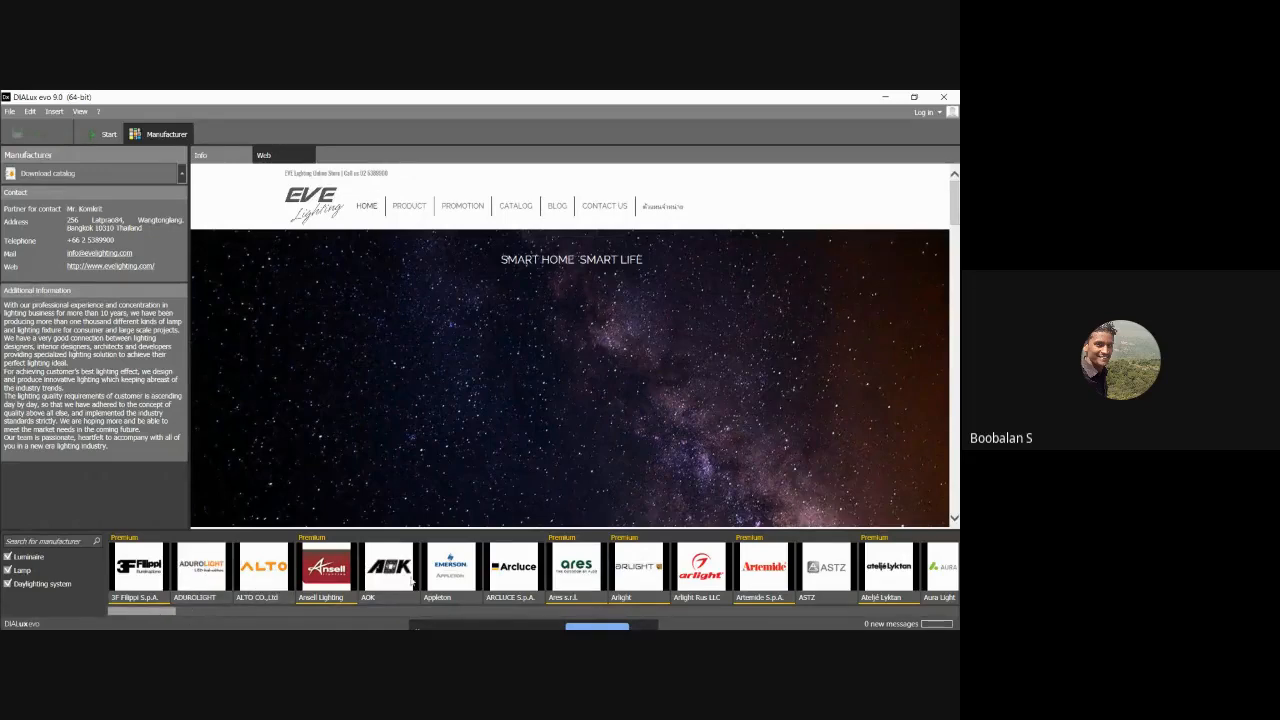
{"action": "left_click", "coordinate": [451, 568]}
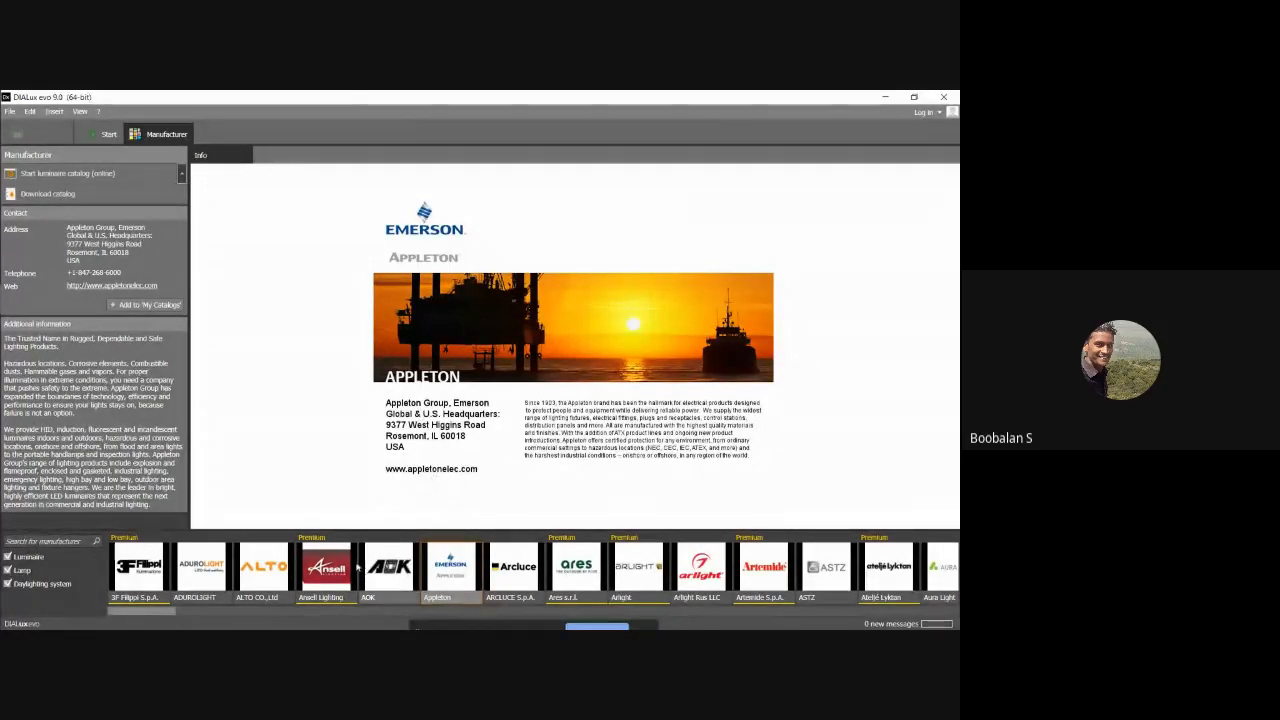
{"action": "mouse_move", "coordinate": [2, 207]}
{"action": "mouse_move", "coordinate": [19, 182]}
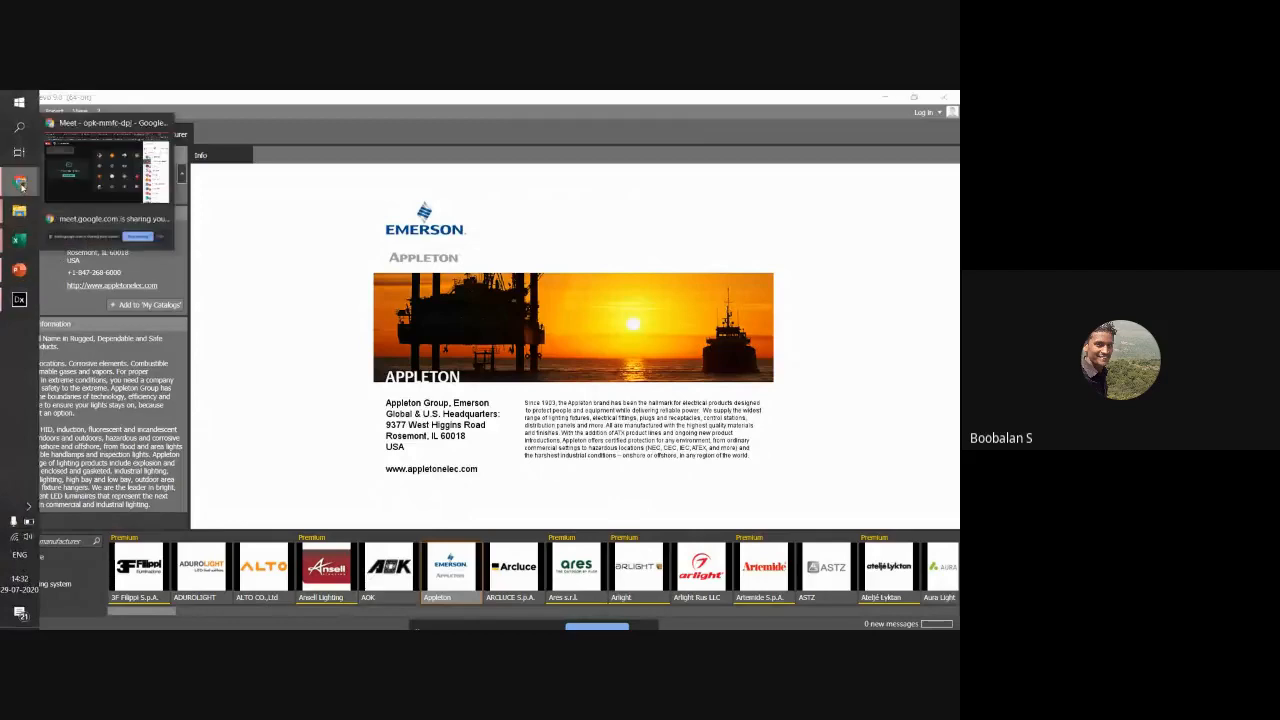
{"action": "left_click", "coordinate": [90, 170]}
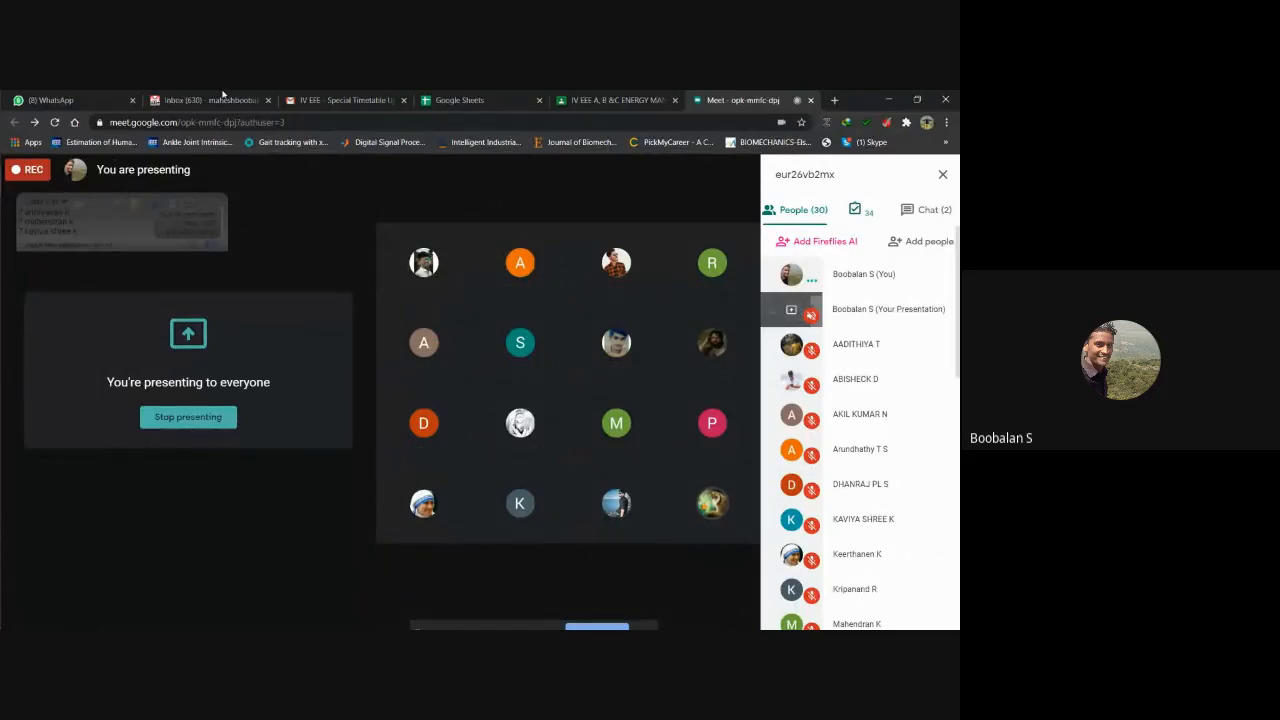
{"action": "left_click", "coordinate": [223, 100]}
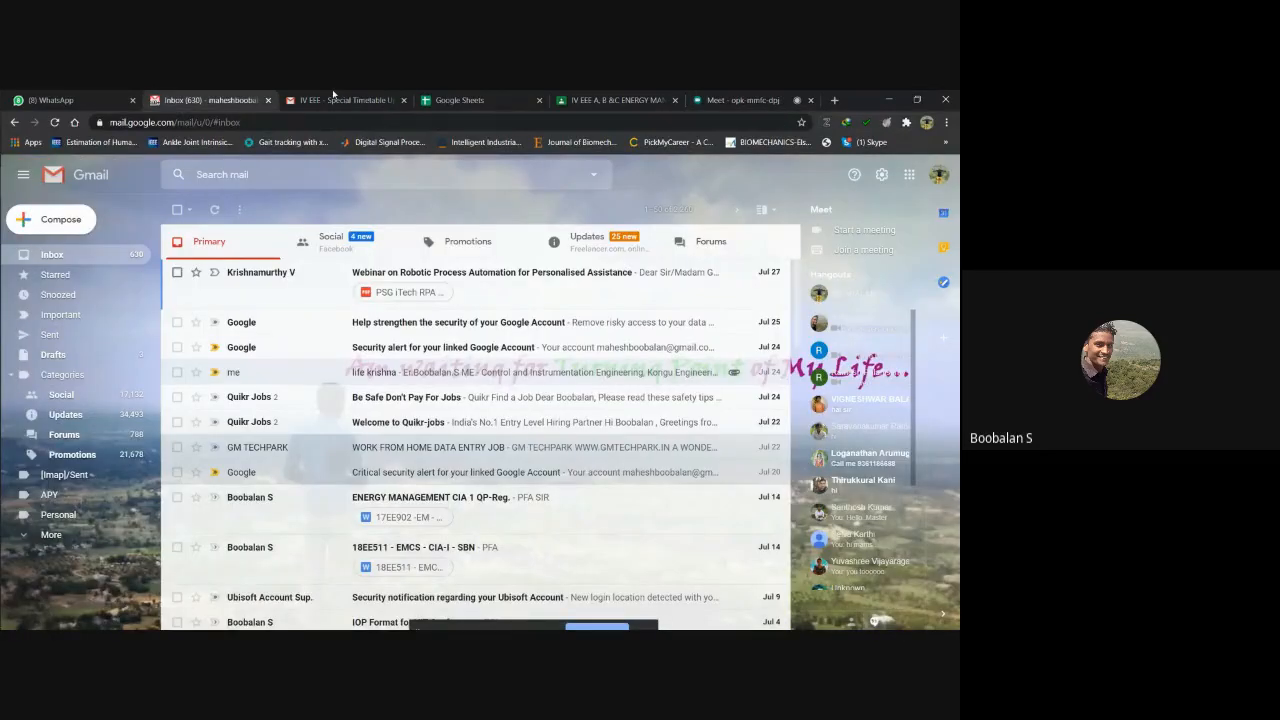
{"action": "left_click", "coordinate": [615, 100]}
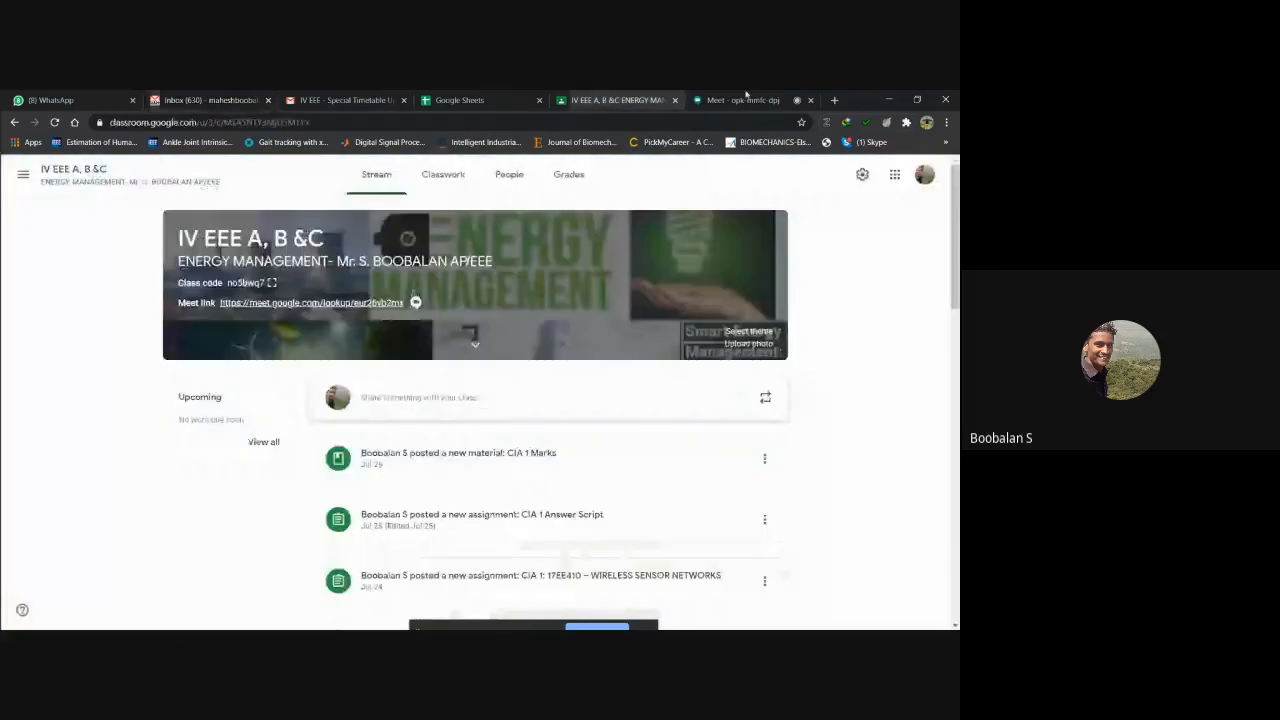
{"action": "left_click", "coordinate": [888, 99]}
{"action": "mouse_move", "coordinate": [4, 195]}
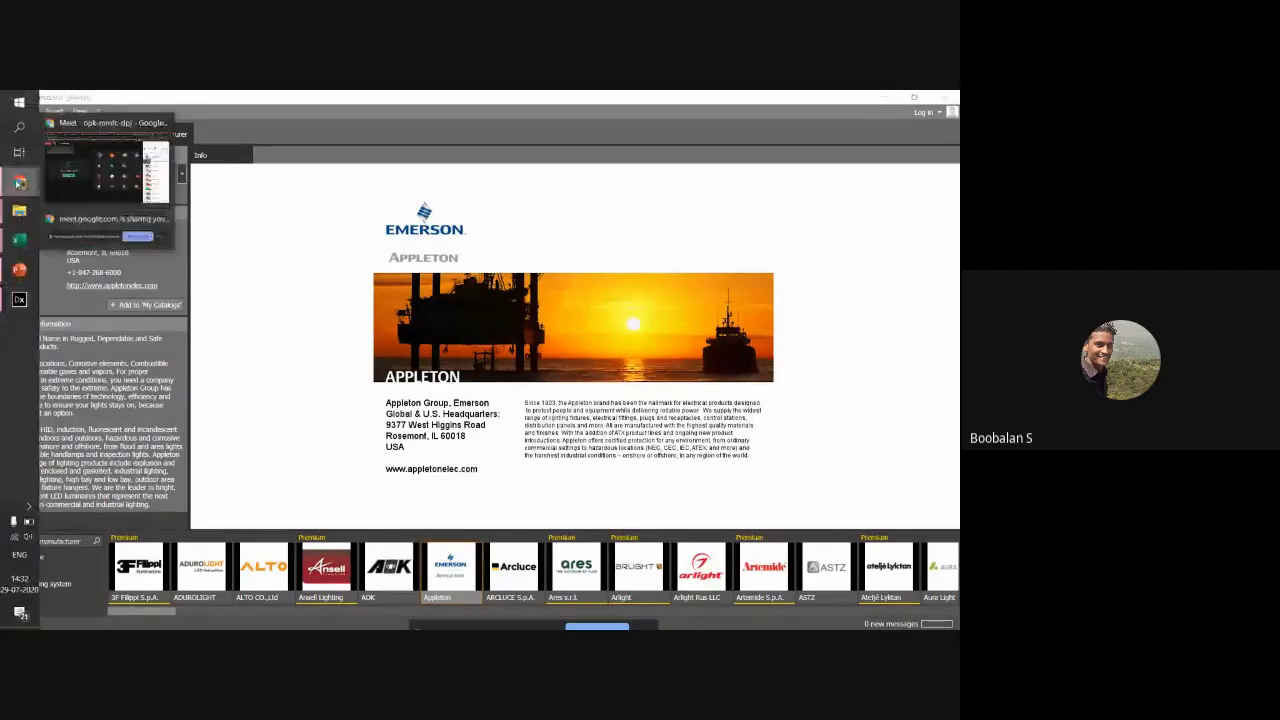
{"action": "left_click", "coordinate": [85, 167]}
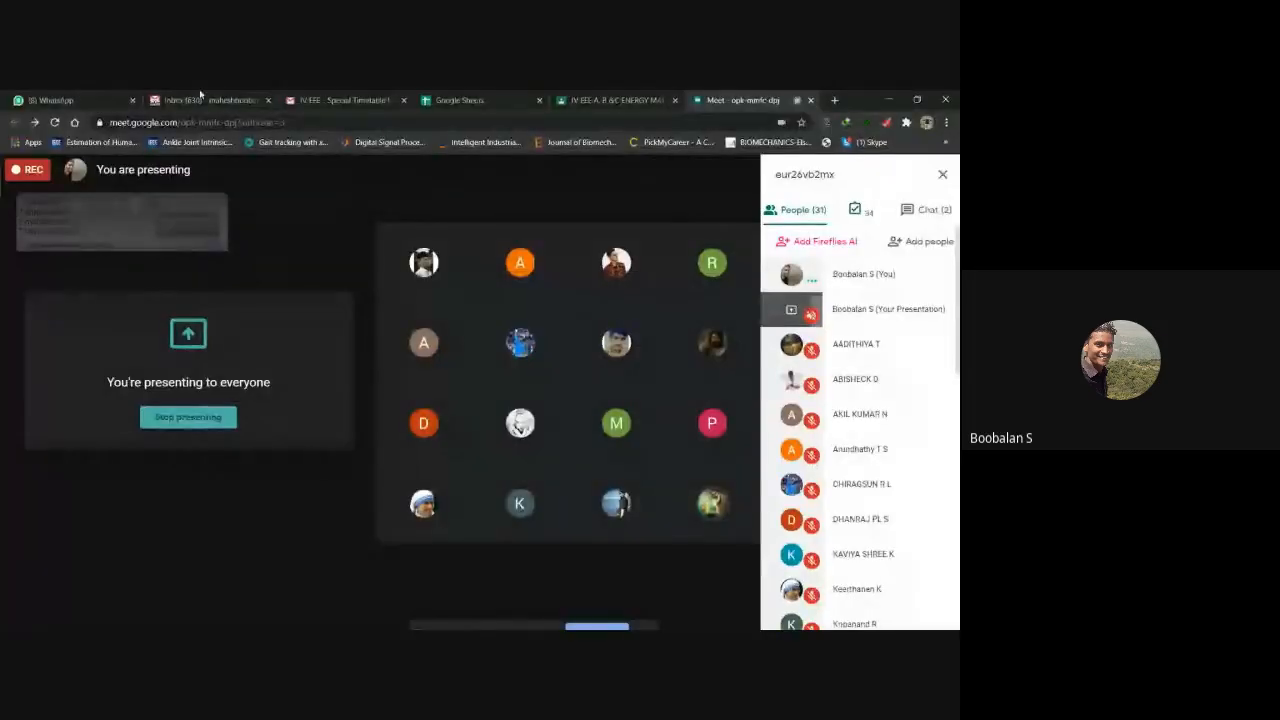
{"action": "left_click", "coordinate": [347, 97]}
{"action": "left_click", "coordinate": [472, 97]}
{"action": "left_click", "coordinate": [735, 98]}
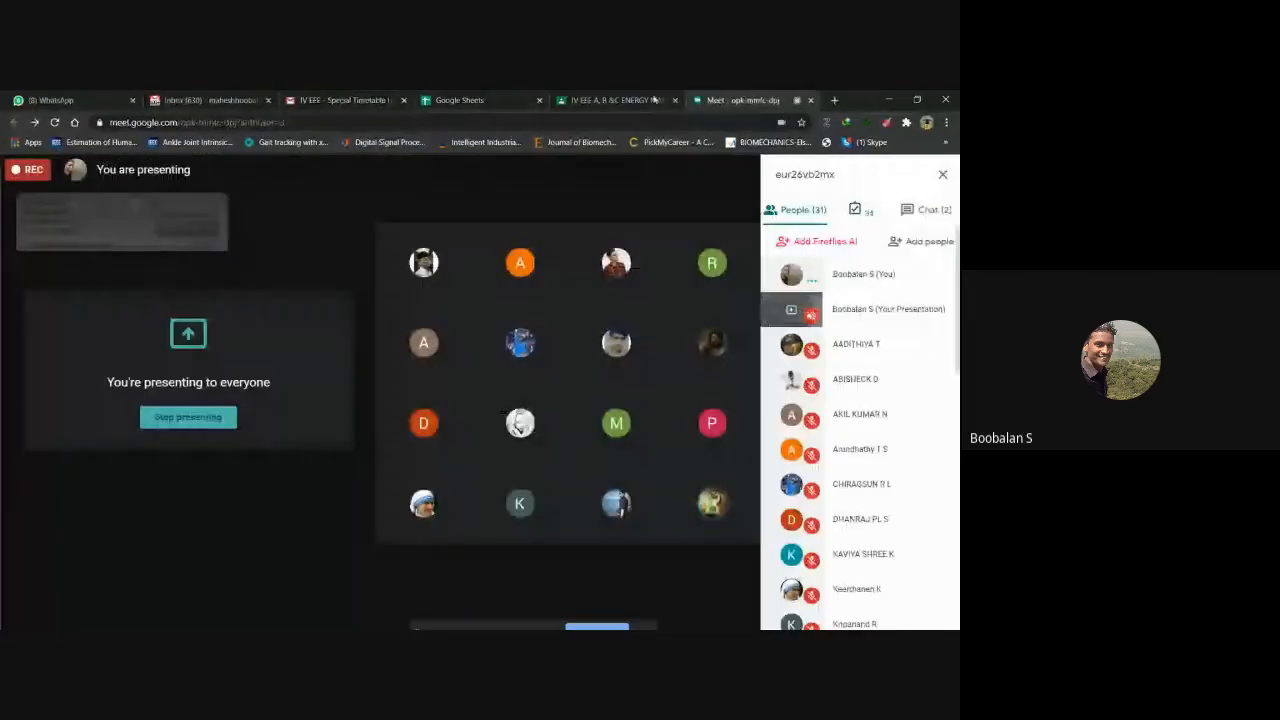
{"action": "left_click", "coordinate": [106, 97]}
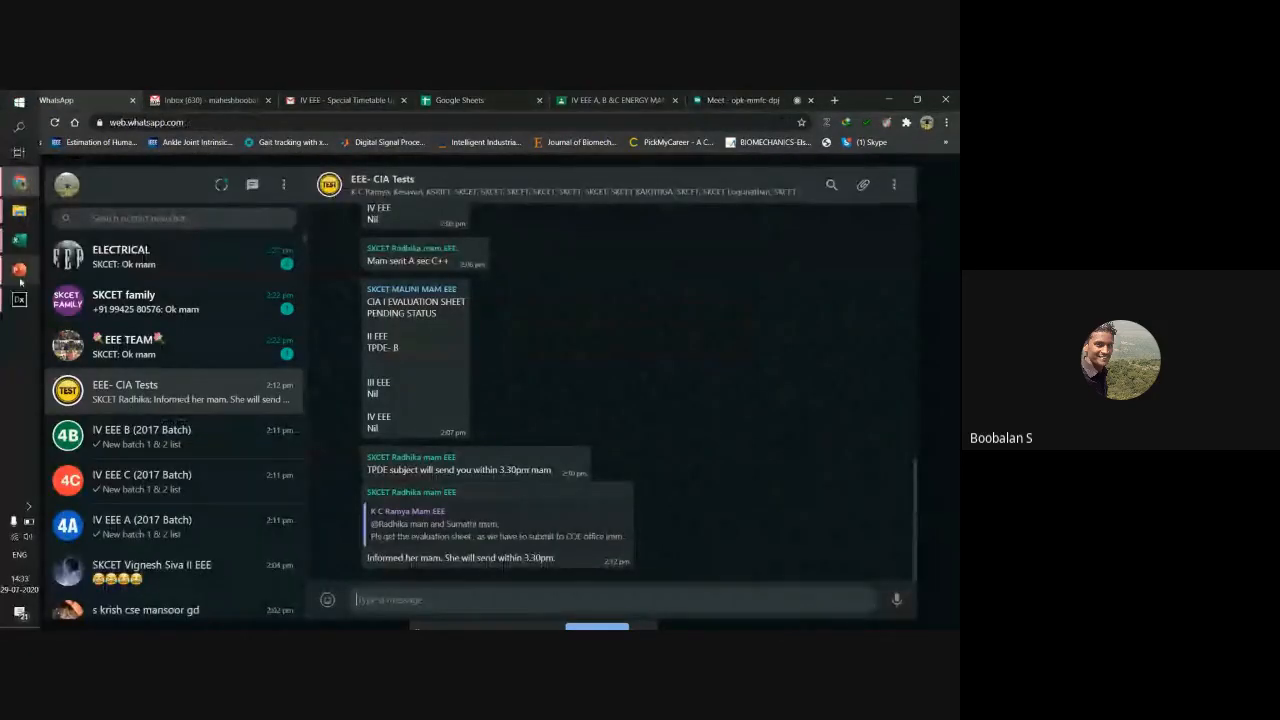
Step: Switch back to DIALux evo and view Adurolight's company information in the manufacturer list
{"action": "left_click", "coordinate": [19, 299]}
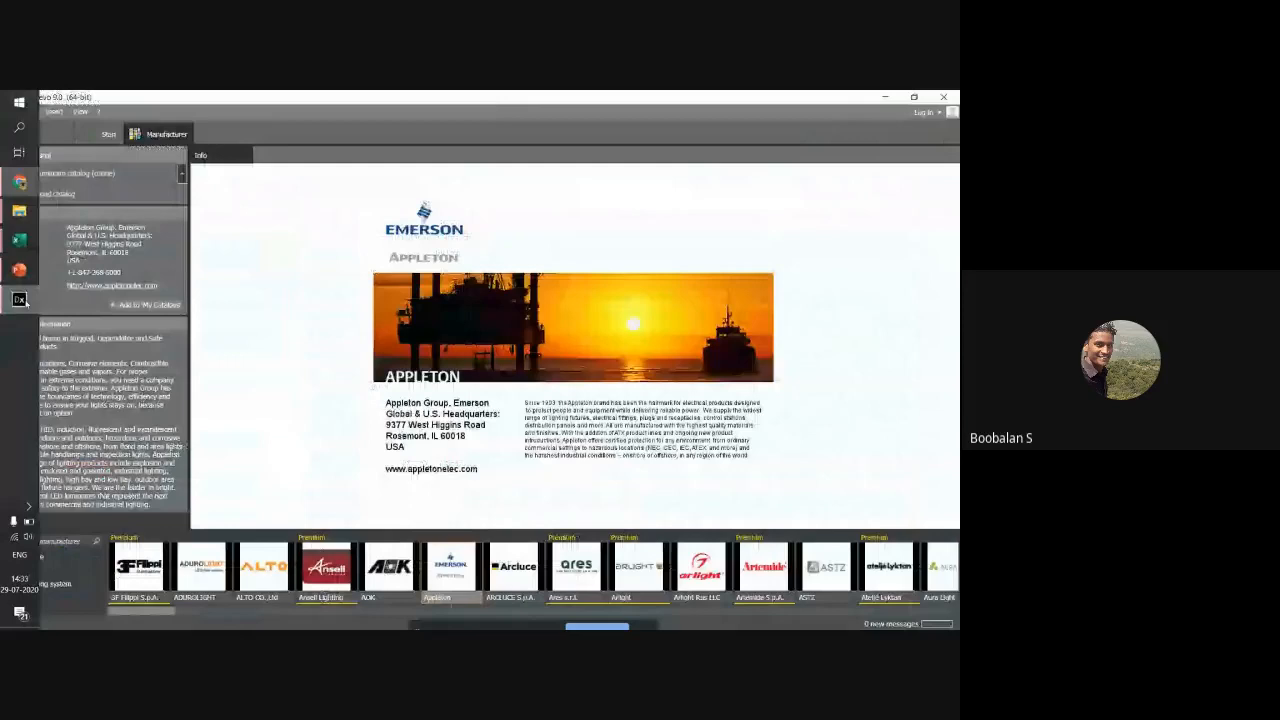
{"action": "left_click", "coordinate": [202, 547]}
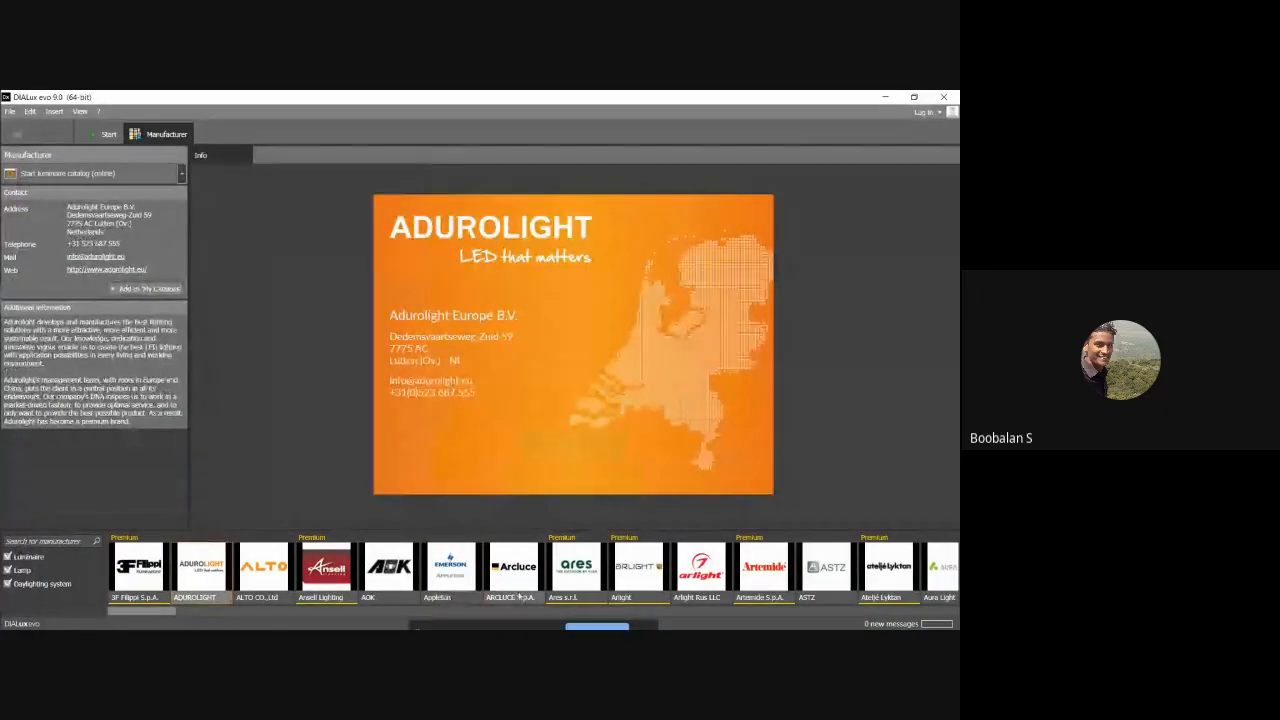
{"action": "mouse_move", "coordinate": [5, 180]}
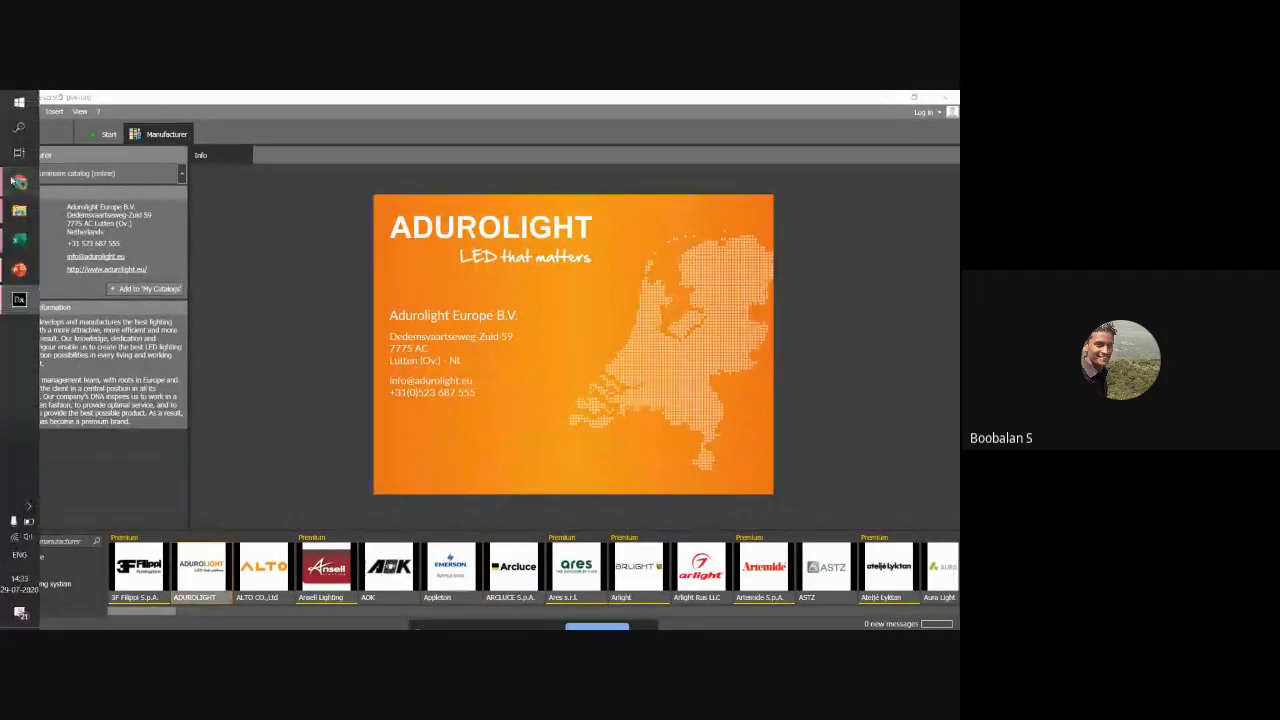
{"action": "left_click", "coordinate": [89, 182]}
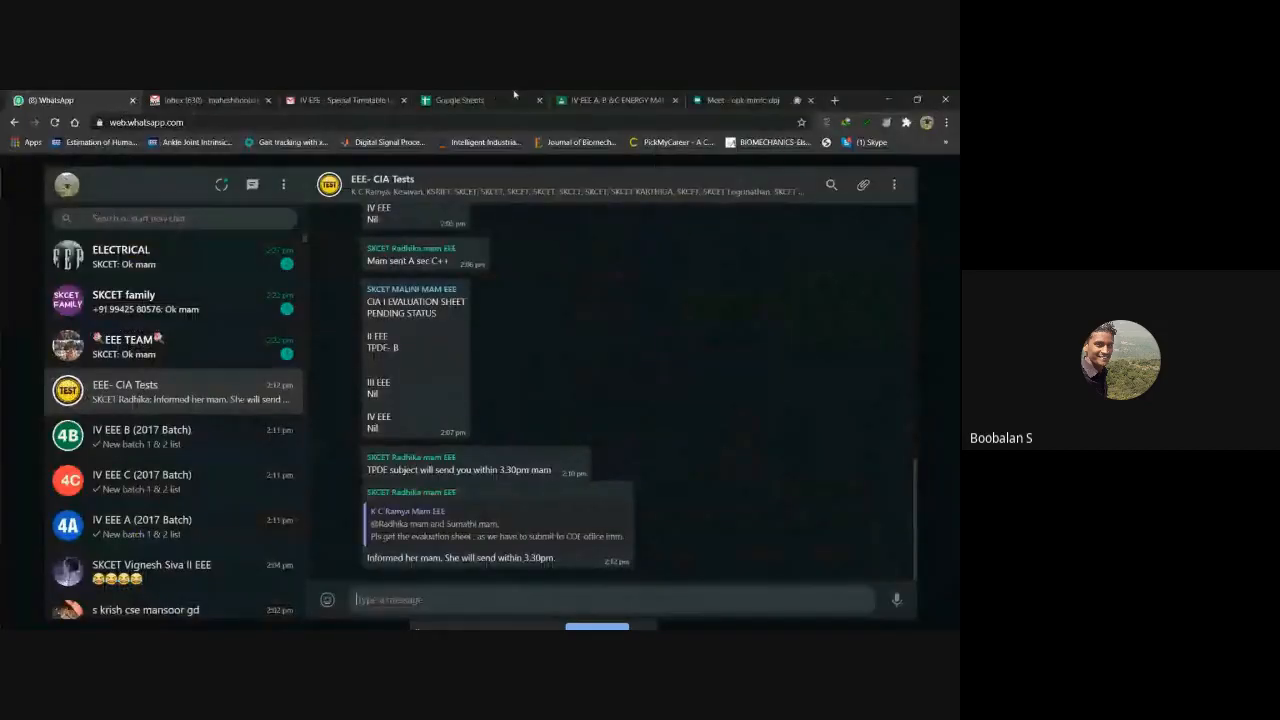
{"action": "left_click", "coordinate": [460, 100]}
{"action": "left_click", "coordinate": [740, 100]}
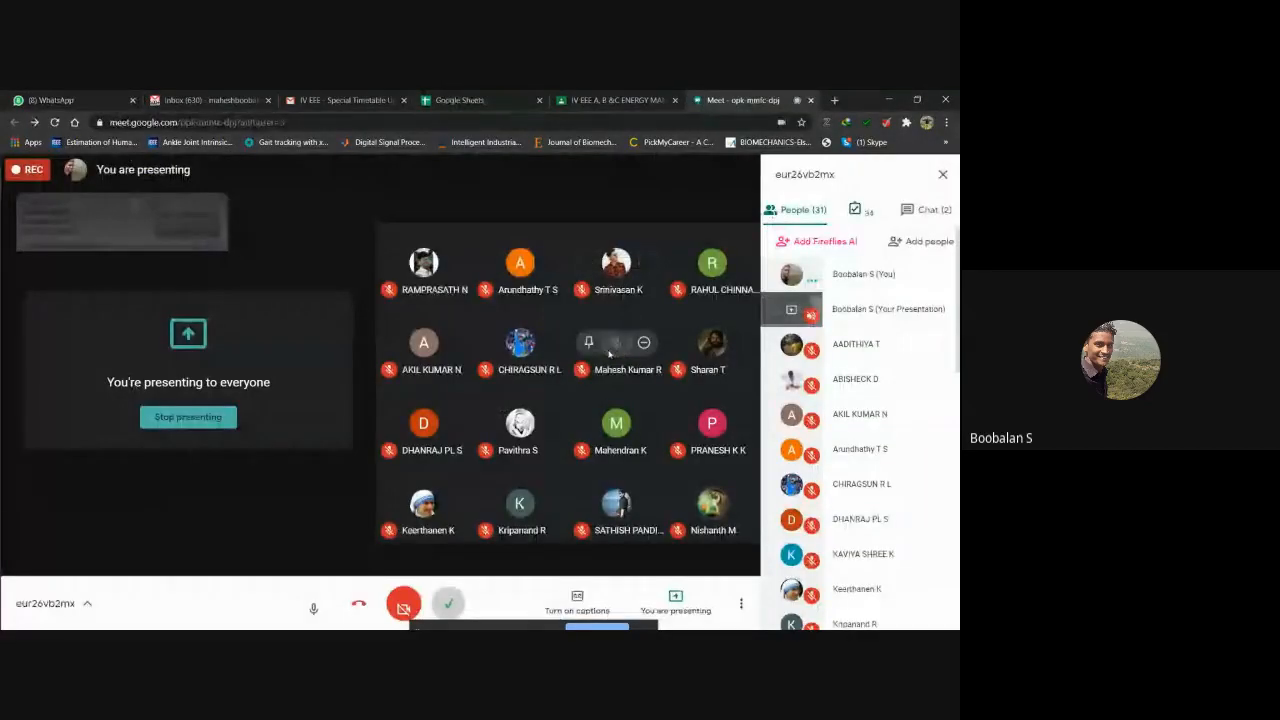
{"action": "mouse_move", "coordinate": [3, 175]}
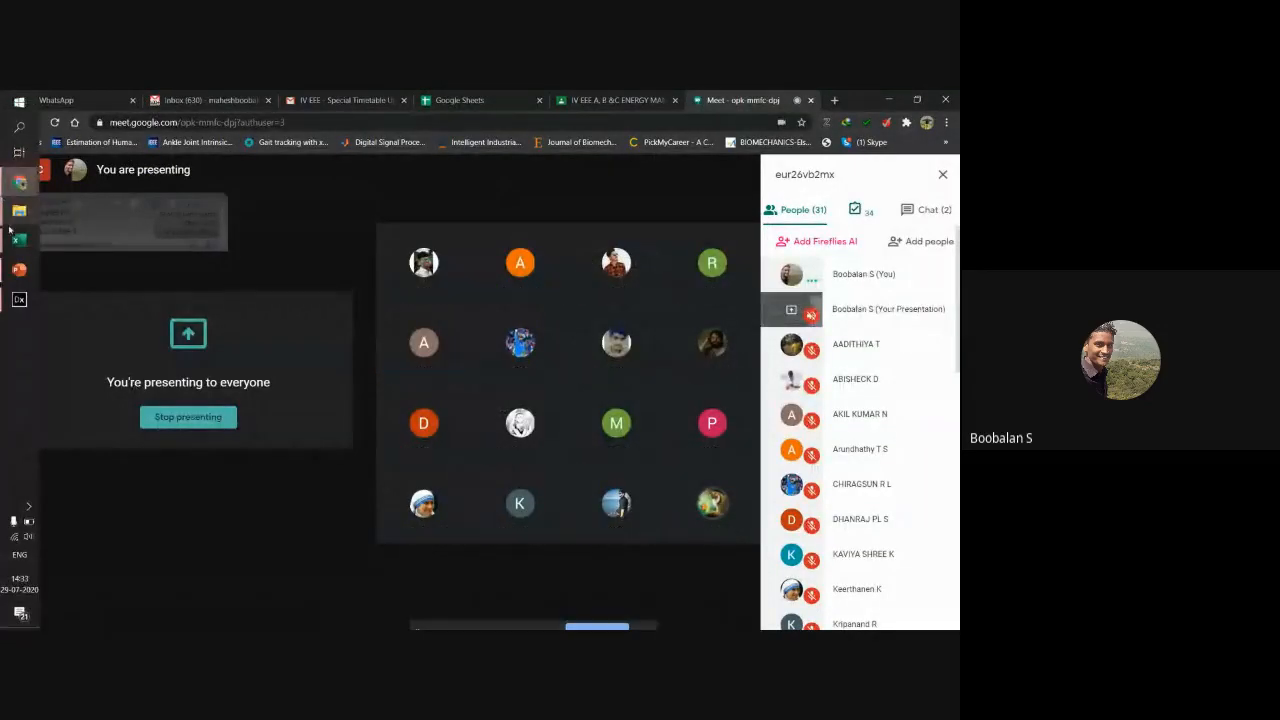
{"action": "left_click", "coordinate": [19, 299]}
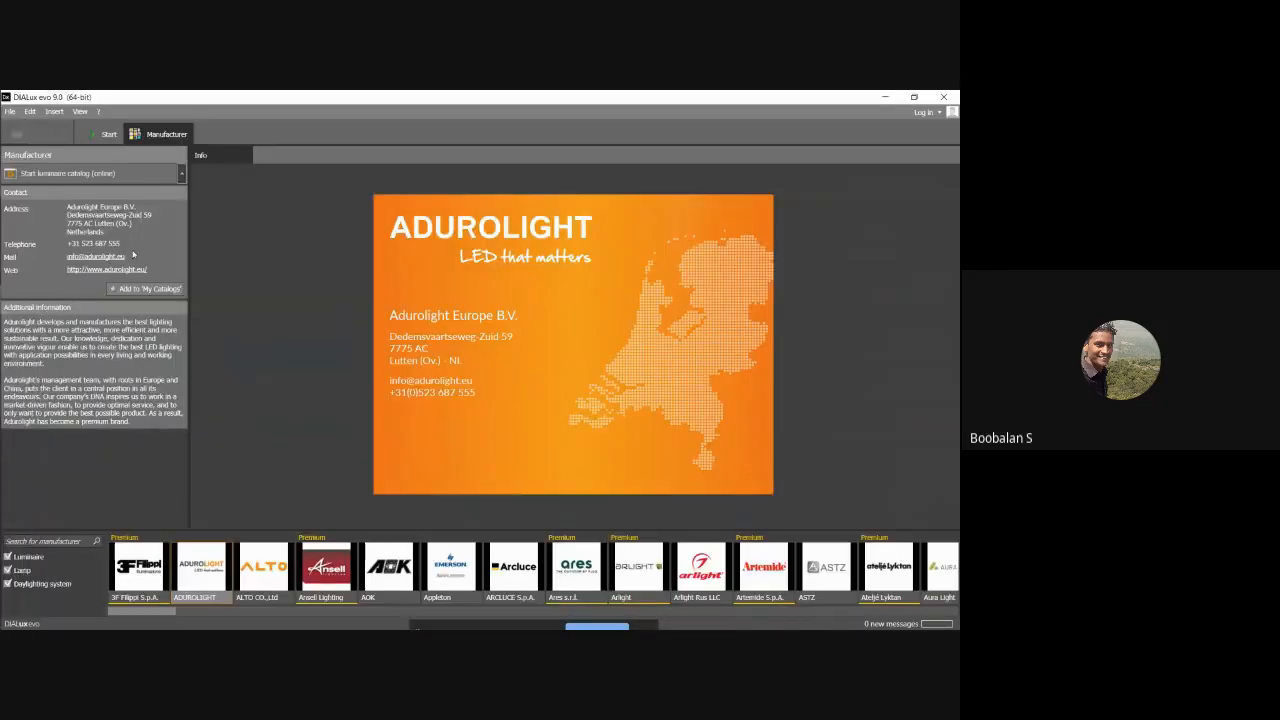
{"action": "left_click", "coordinate": [108, 134]}
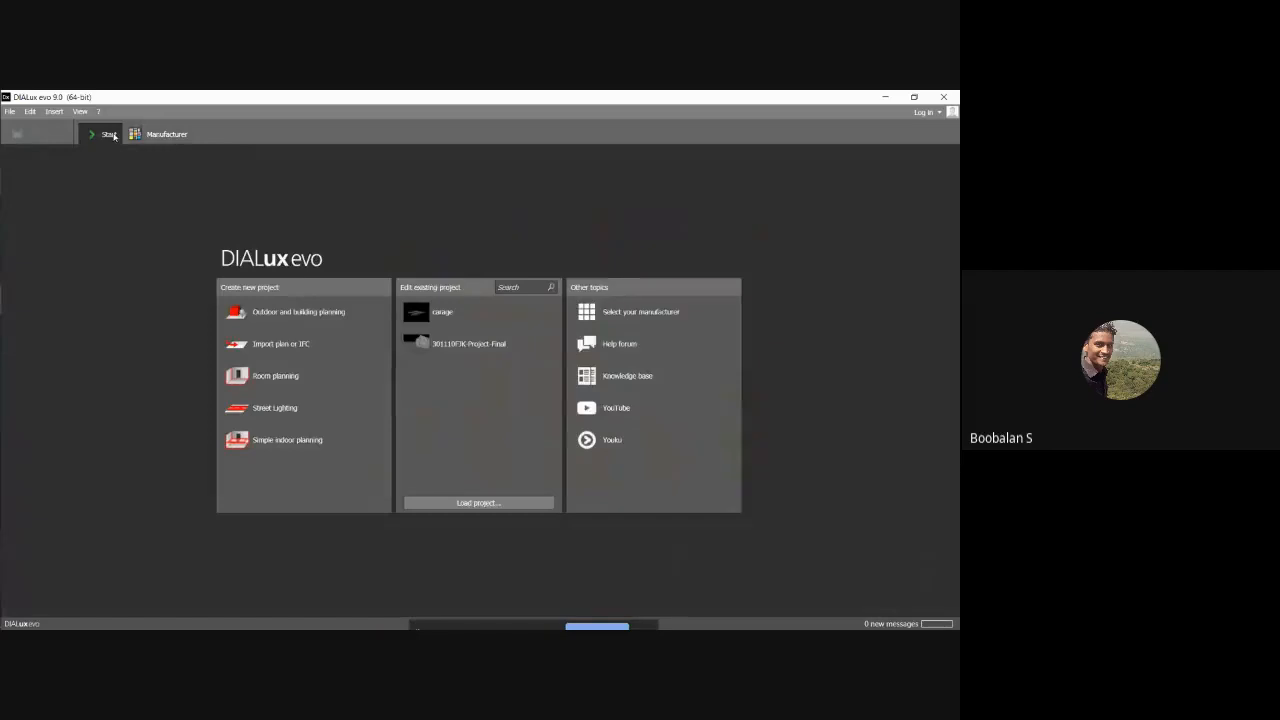
{"action": "left_click", "coordinate": [885, 96]}
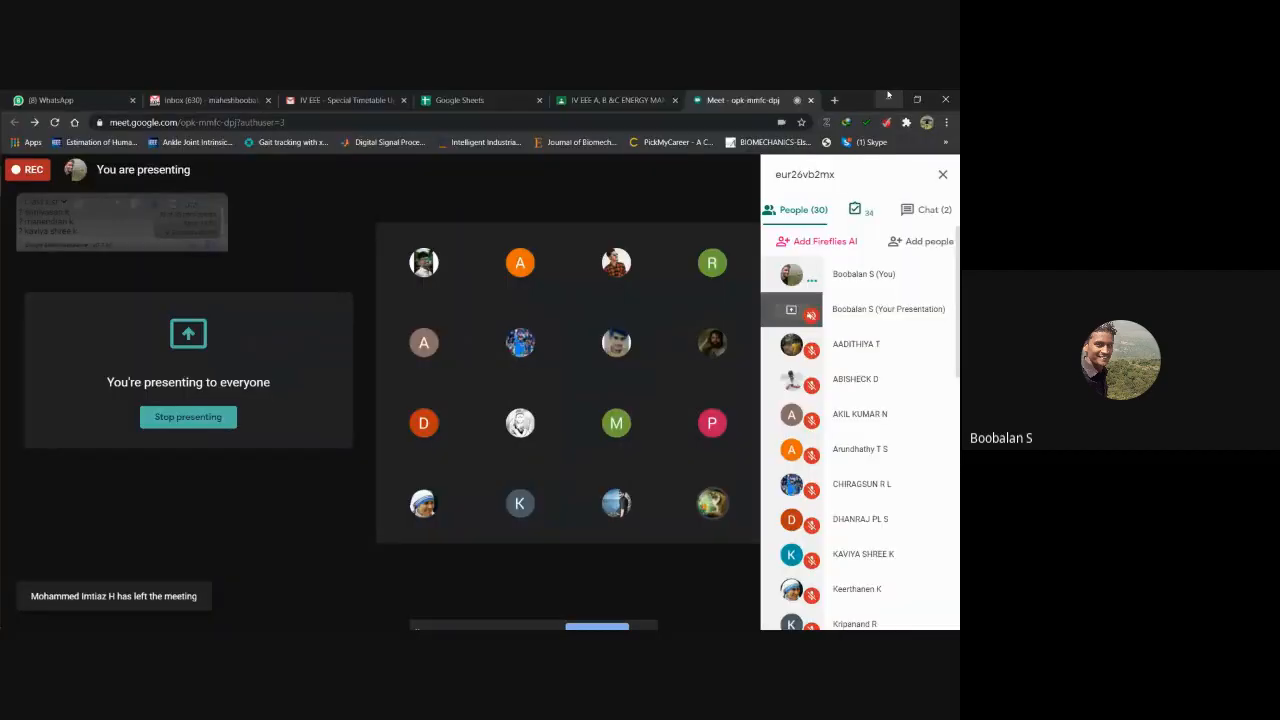
{"action": "left_click", "coordinate": [887, 97]}
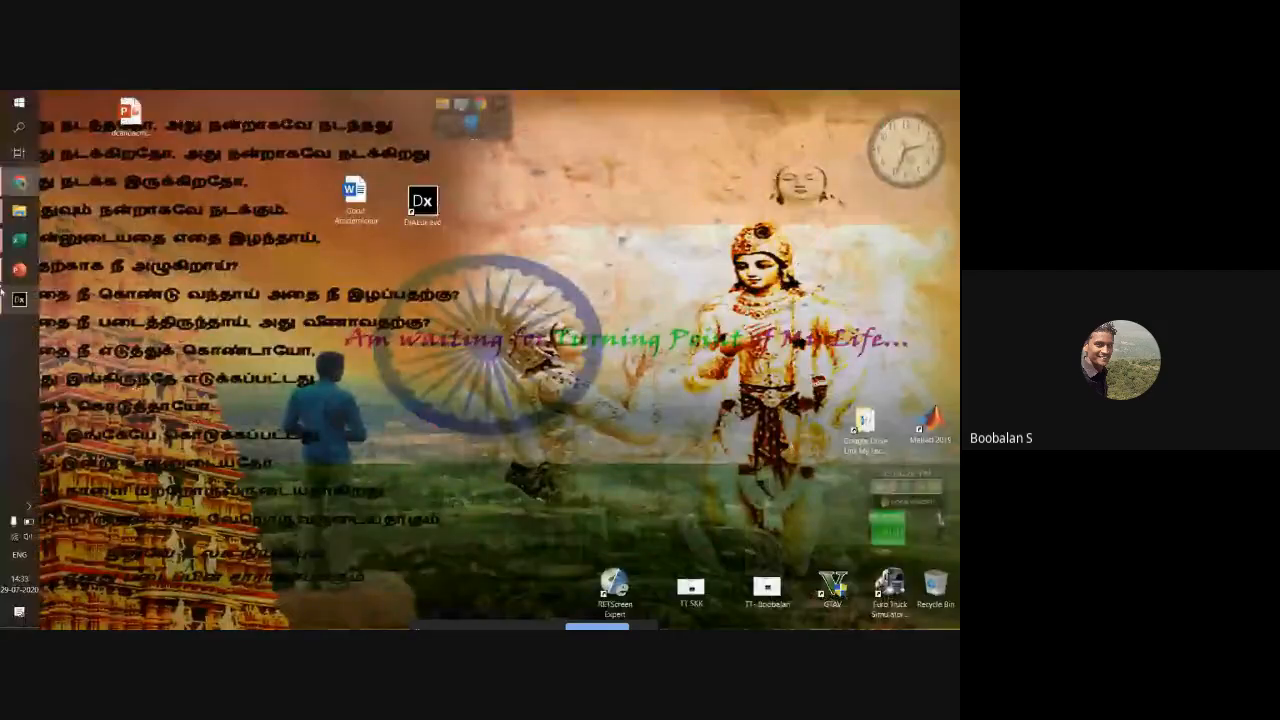
{"action": "mouse_move", "coordinate": [20, 183]}
{"action": "left_click", "coordinate": [80, 187]}
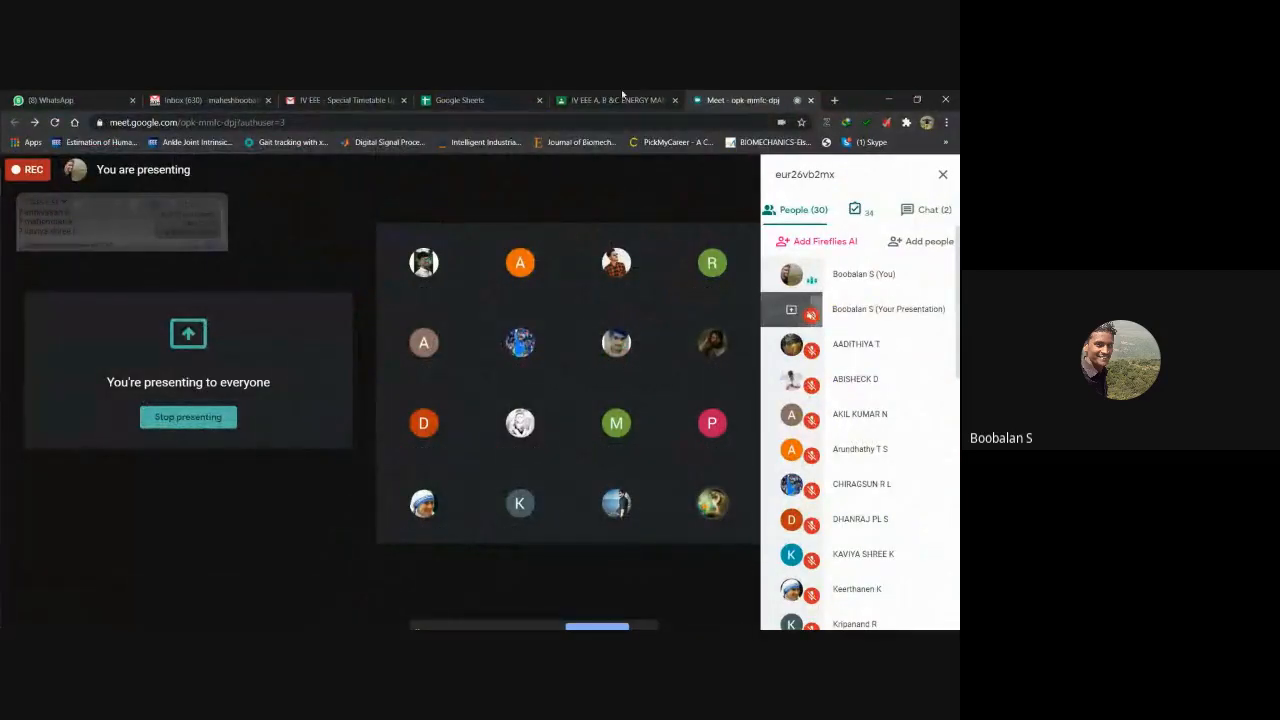
{"action": "left_click", "coordinate": [18, 298]}
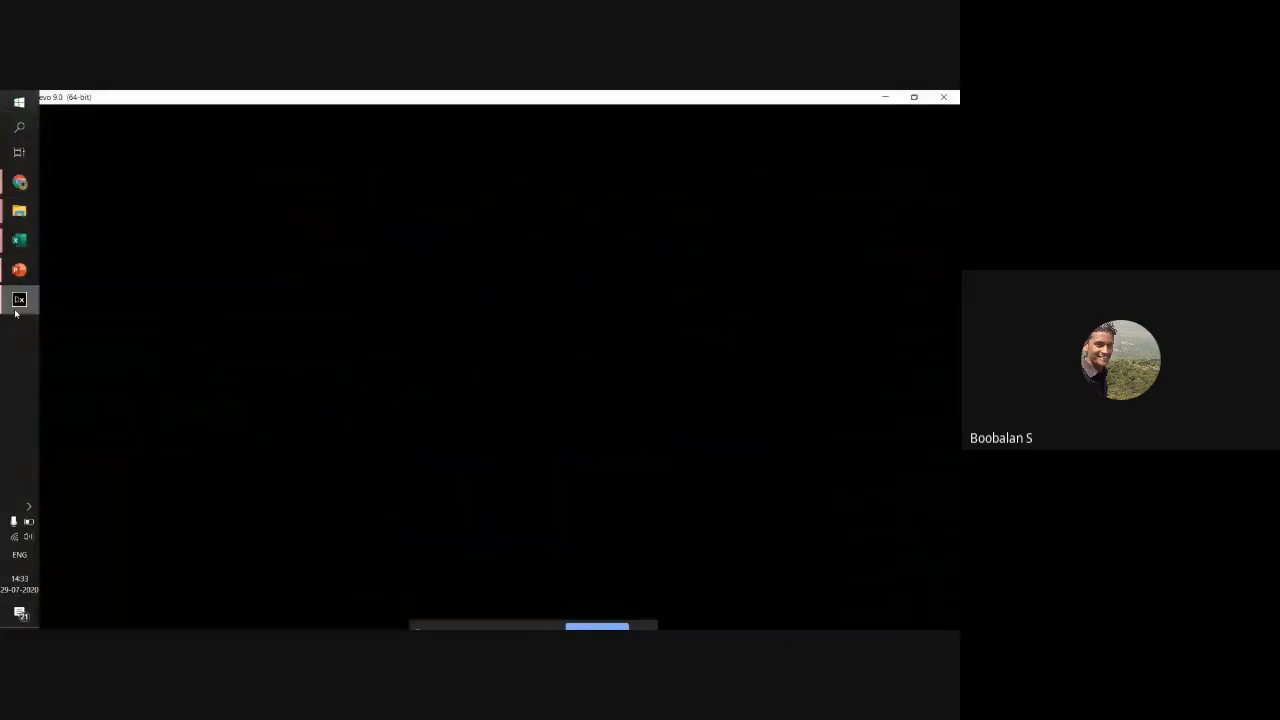
Step: Reopen the lighting manufacturer overview, browse further along the list and view Legrand's website
{"action": "left_click", "coordinate": [140, 131]}
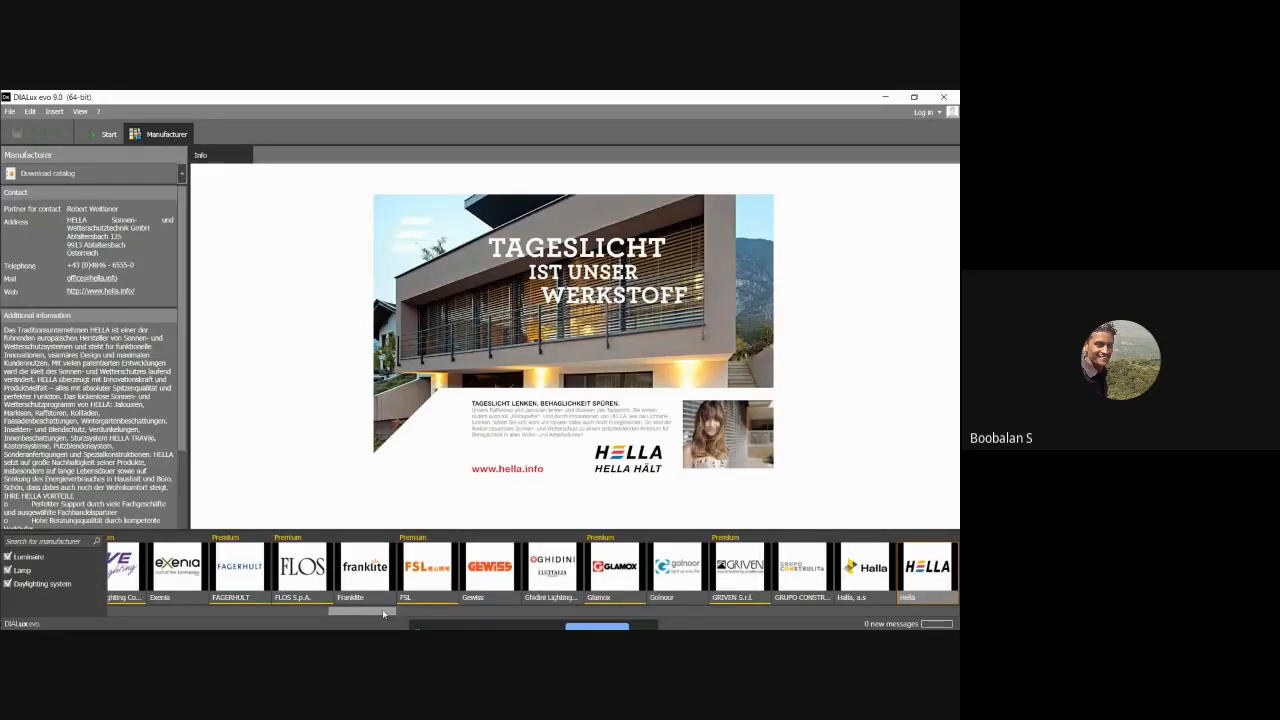
{"action": "left_click_drag", "start_coordinate": [383, 614], "coordinate": [517, 614]}
{"action": "left_click", "coordinate": [447, 572]}
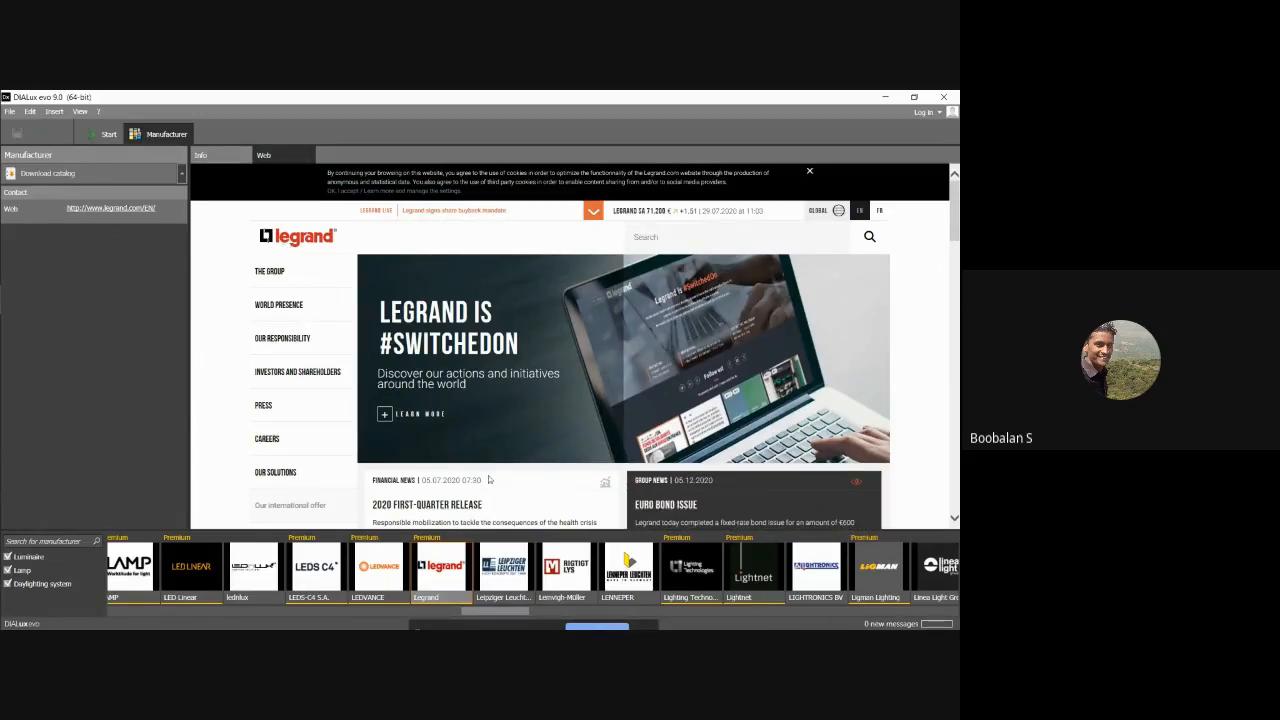
Step: Browse past Osram and Panasonic in the manufacturer list and view the Philips lighting website
{"action": "left_click_drag", "start_coordinate": [480, 614], "coordinate": [659, 614]}
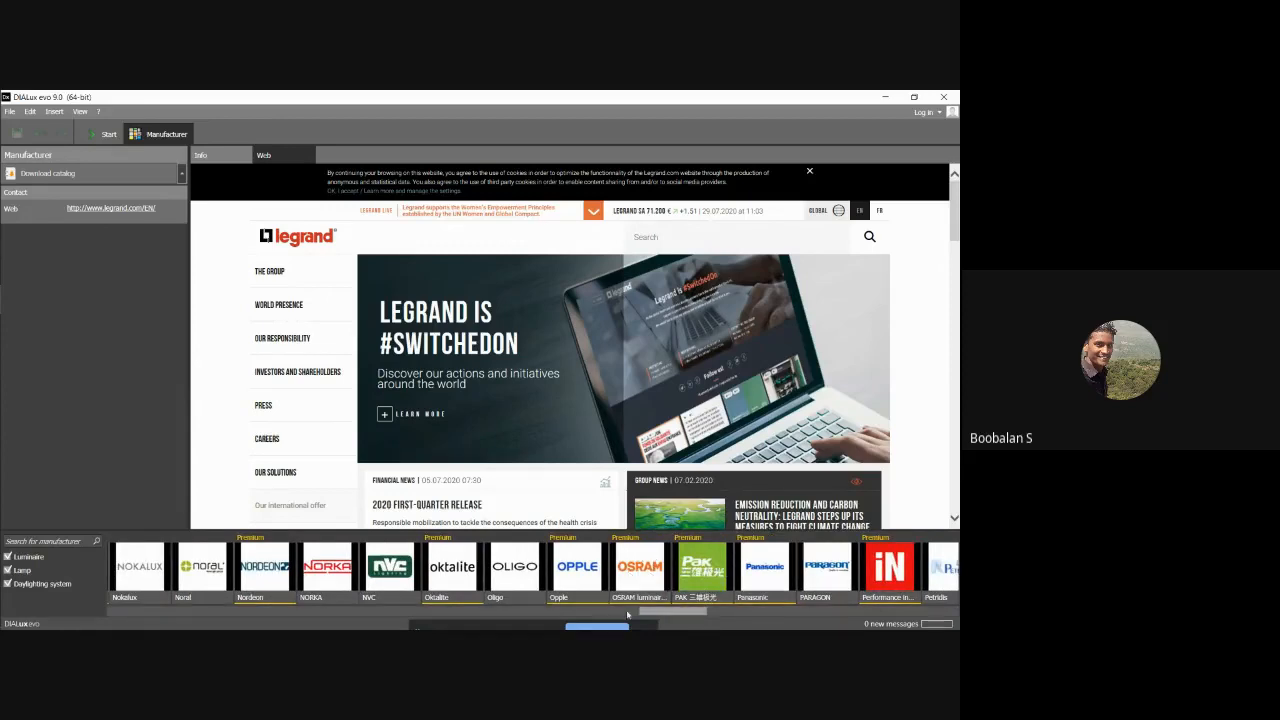
{"action": "left_click_drag", "start_coordinate": [663, 612], "coordinate": [695, 611]}
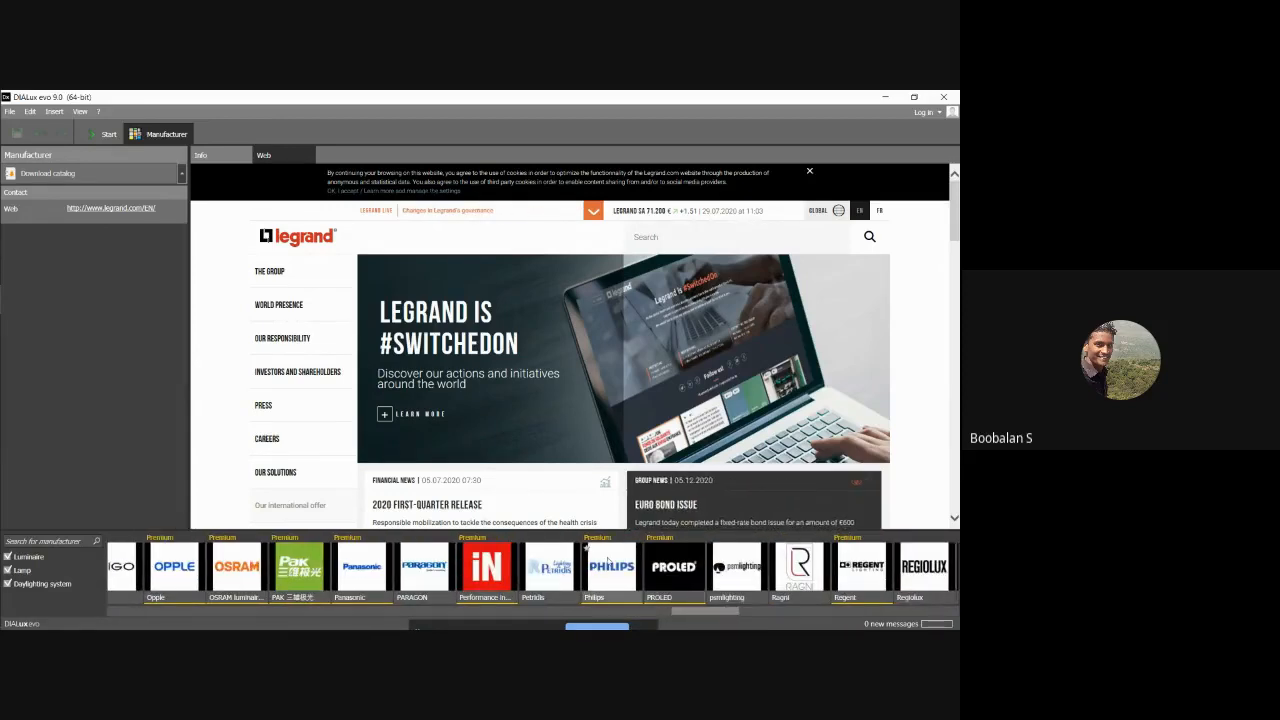
{"action": "left_click", "coordinate": [587, 558]}
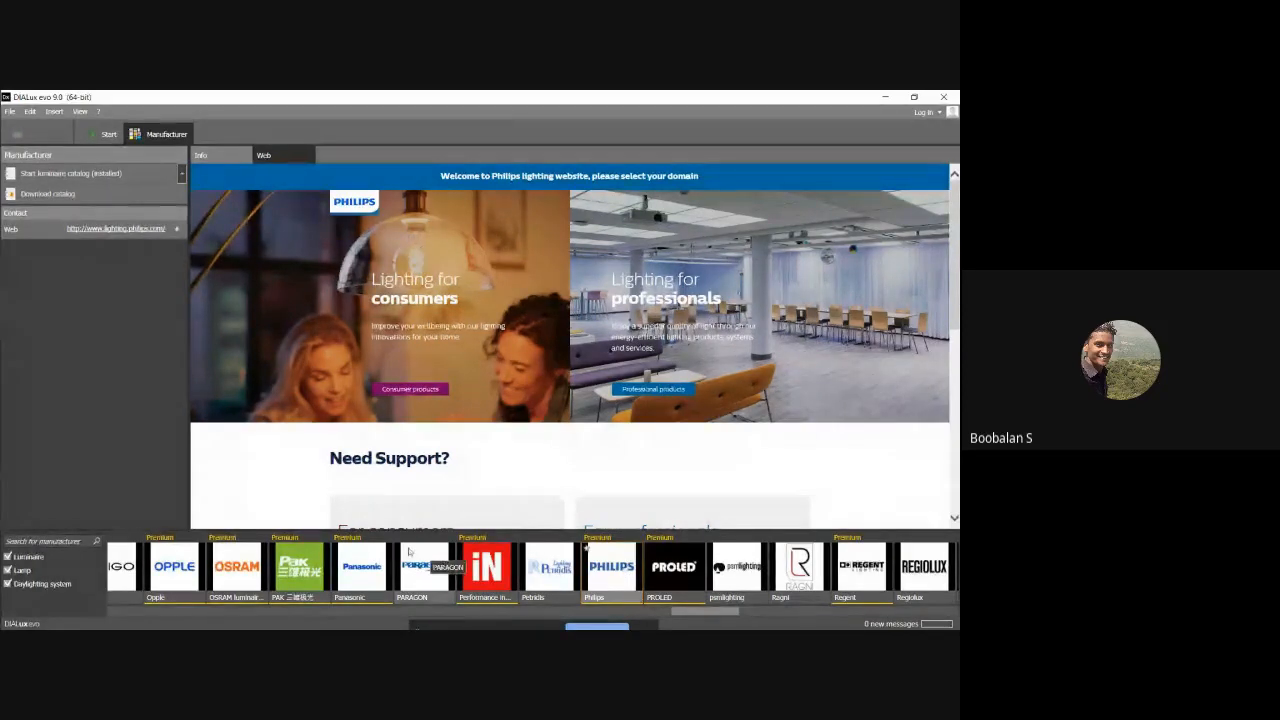
Step: Create a new Street Lighting project from the start screen, checking the Google Meet session in Chrome while it loads
{"action": "left_click", "coordinate": [106, 134]}
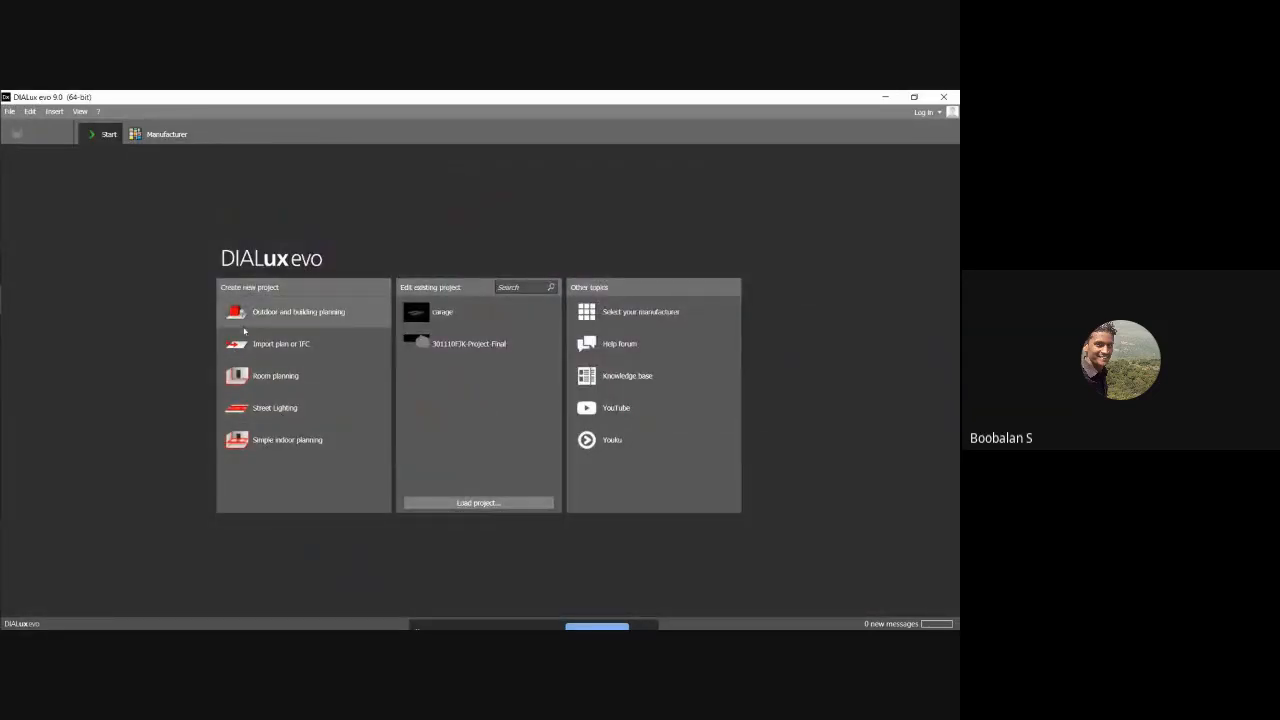
{"action": "mouse_move", "coordinate": [2, 340]}
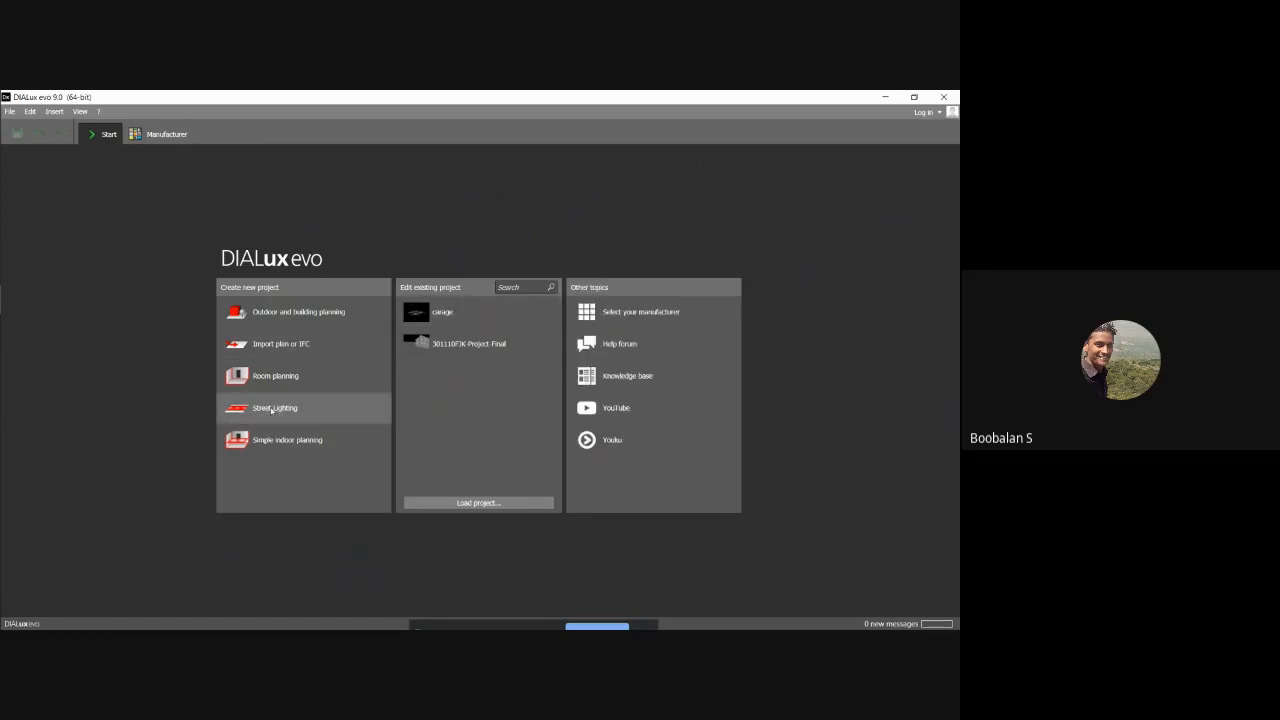
{"action": "left_click", "coordinate": [271, 409]}
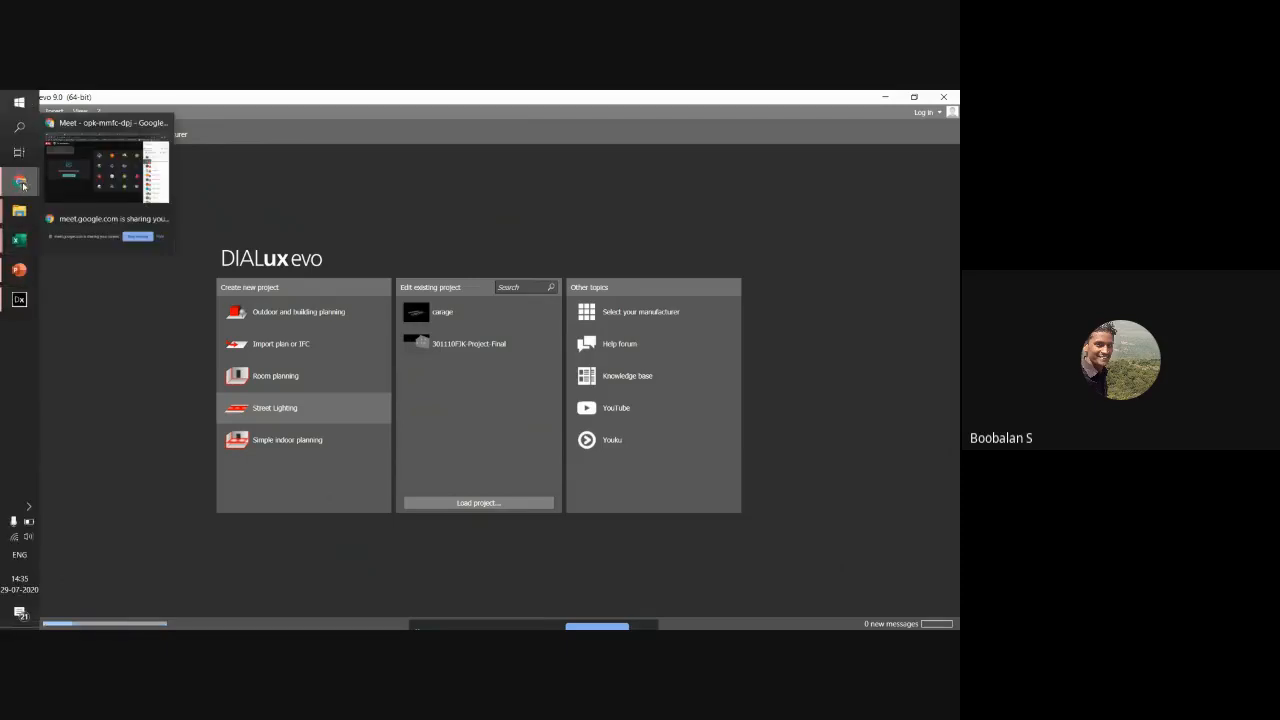
{"action": "left_click", "coordinate": [21, 184]}
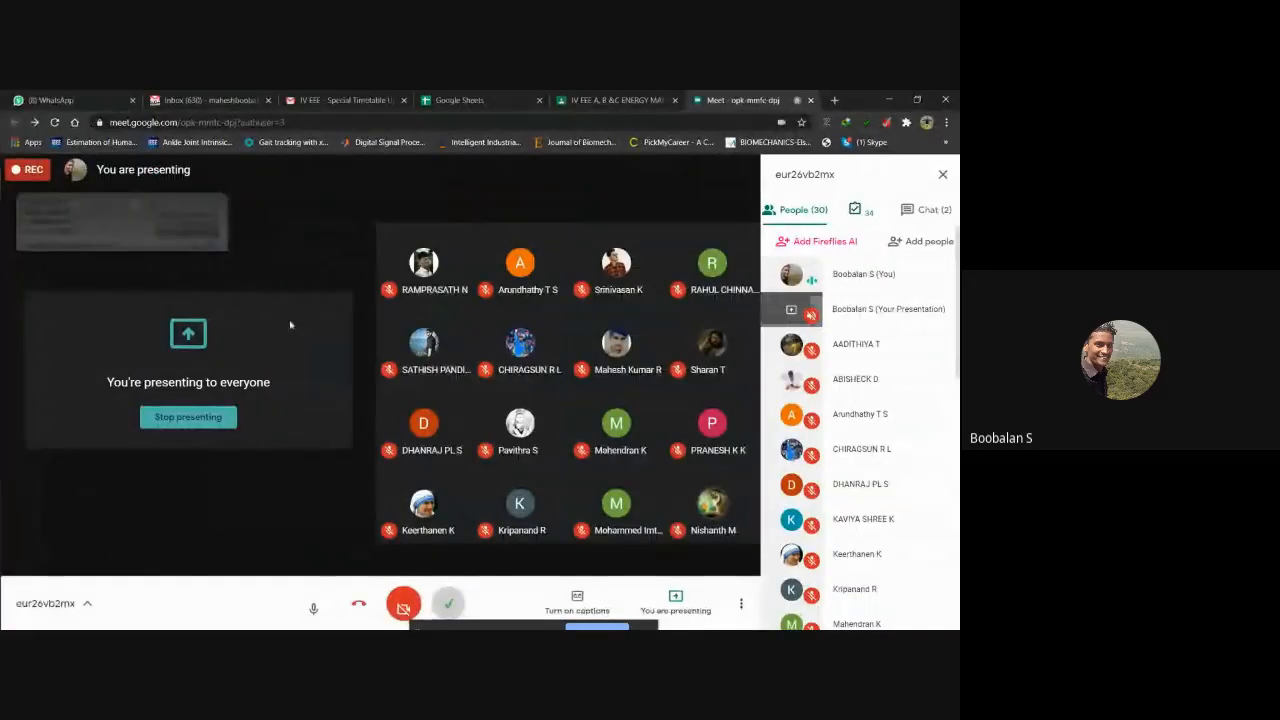
{"action": "key", "text": "alt+Tab"}
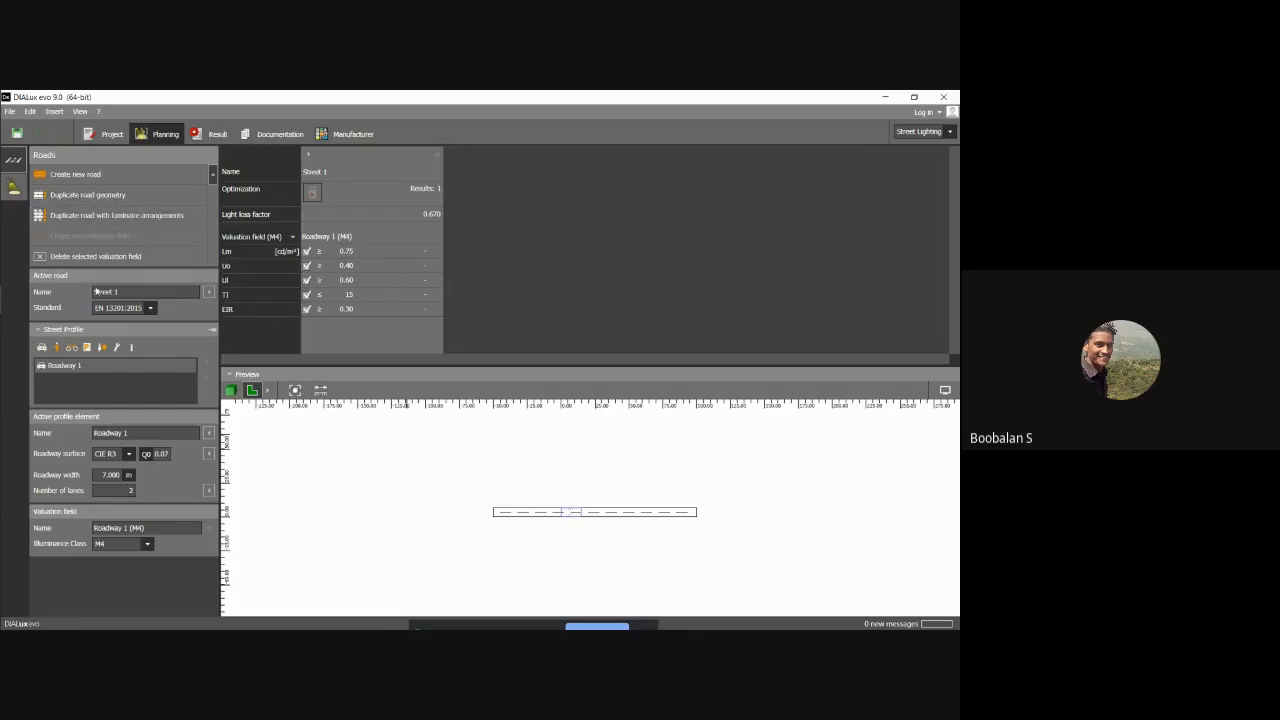
Step: Rename the active road as BK Pudhur and set its standard to EN 13201:2004
{"action": "left_click", "coordinate": [125, 291]}
{"action": "left_click_drag", "start_coordinate": [125, 291], "coordinate": [89, 293]}
{"action": "type", "text": "BK Pudhur"}
{"action": "left_click", "coordinate": [152, 308]}
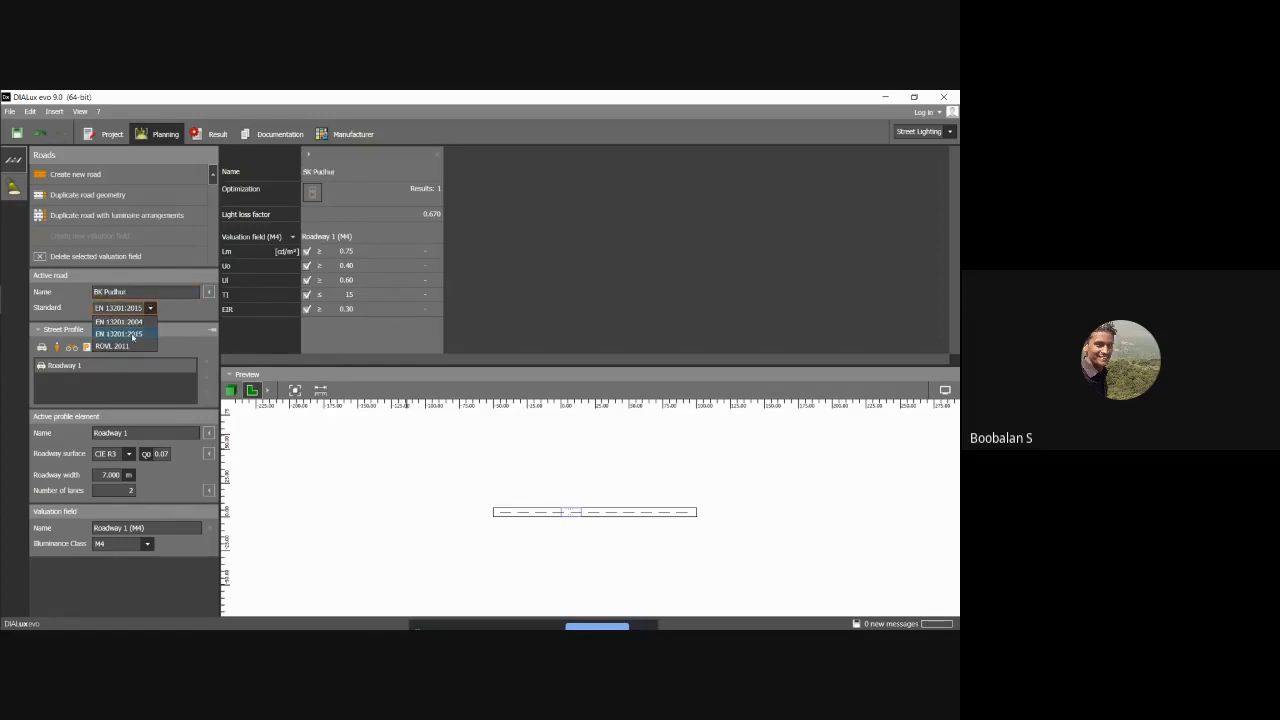
{"action": "left_click", "coordinate": [132, 322]}
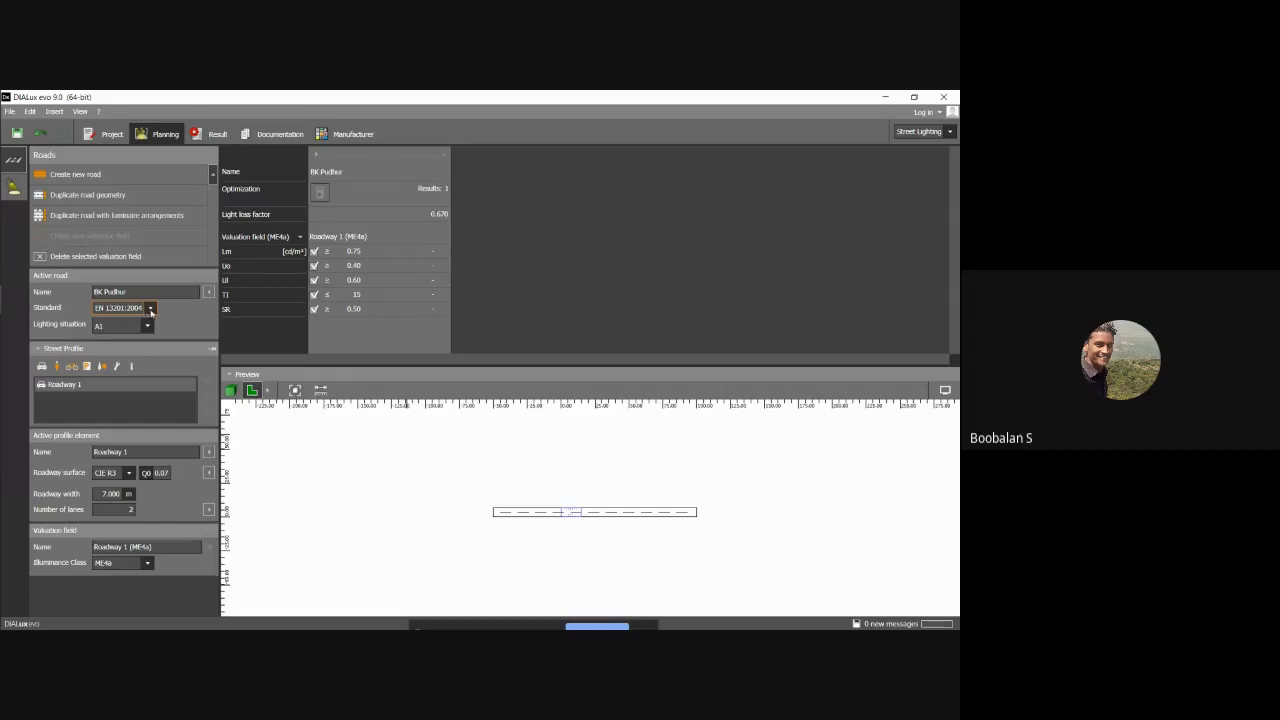
{"action": "left_click", "coordinate": [152, 309]}
{"action": "left_click", "coordinate": [134, 324]}
Step: Examine the roadway and its valuation field's calculation points up close in the plan preview
{"action": "scroll", "coordinate": [551, 517], "scroll_direction": "up", "scroll_amount": 5}
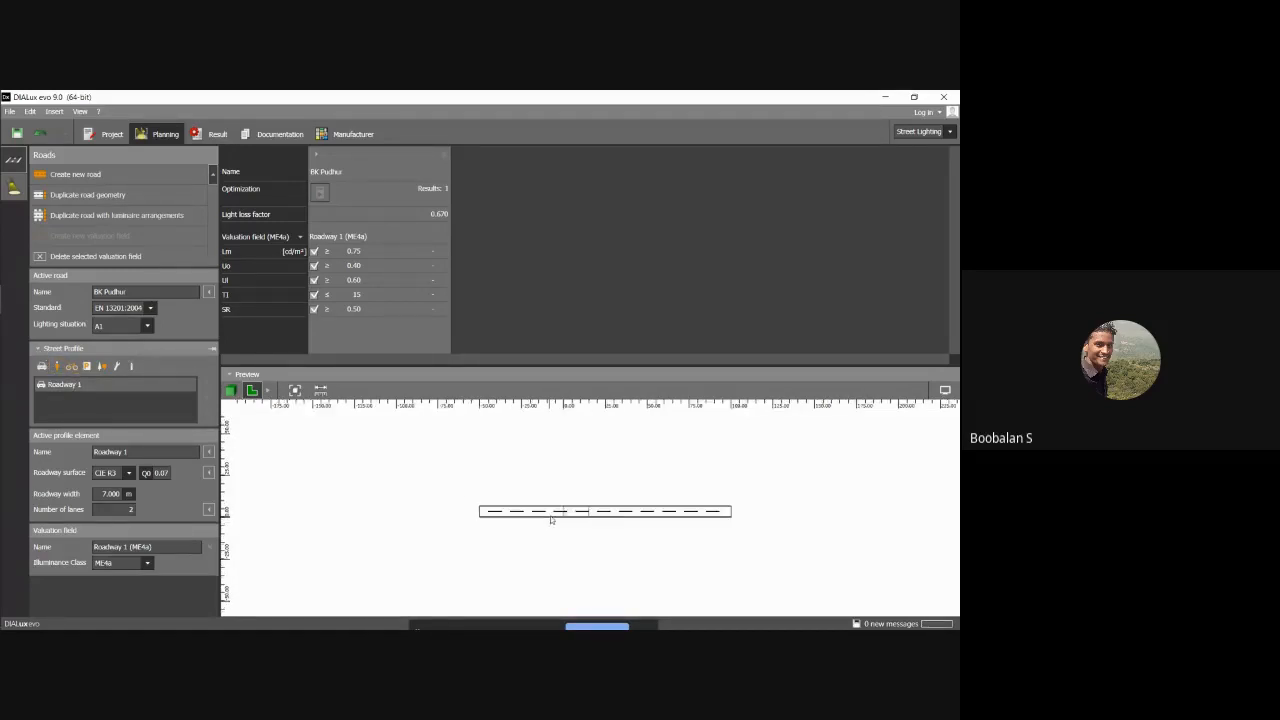
{"action": "scroll", "coordinate": [559, 517], "scroll_direction": "up", "scroll_amount": 6}
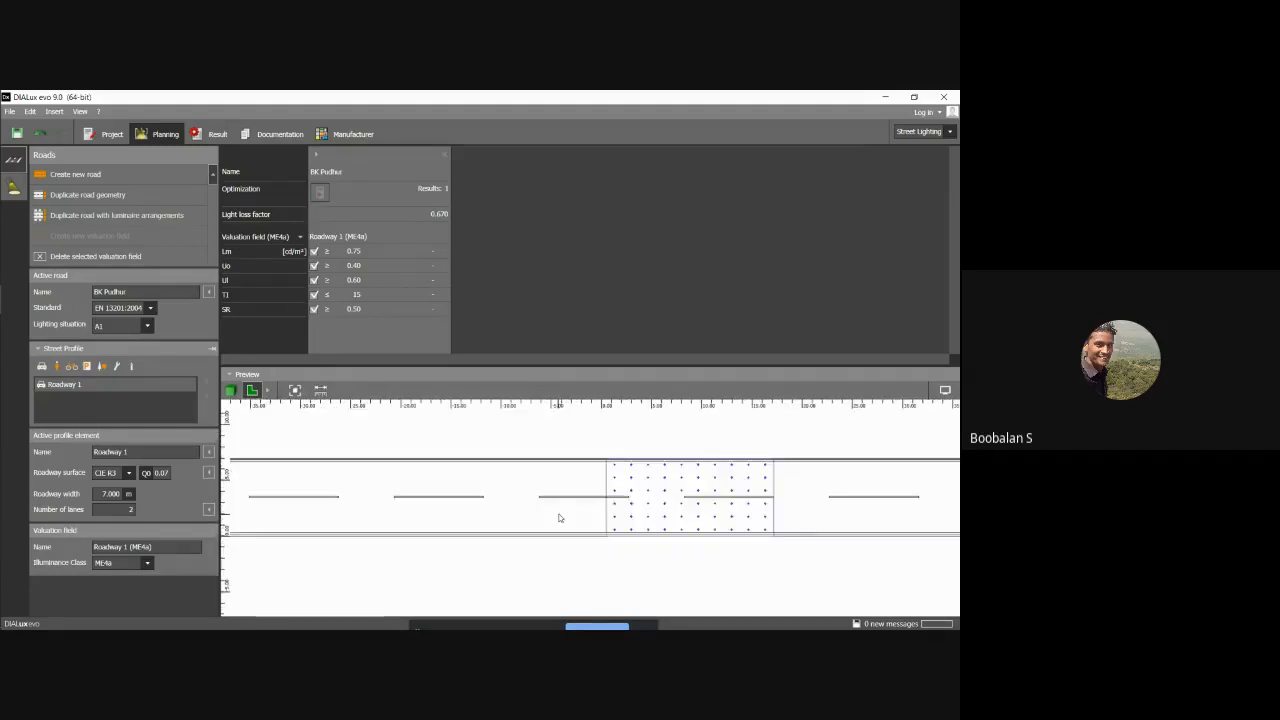
{"action": "scroll", "coordinate": [559, 517], "scroll_direction": "down", "scroll_amount": 2}
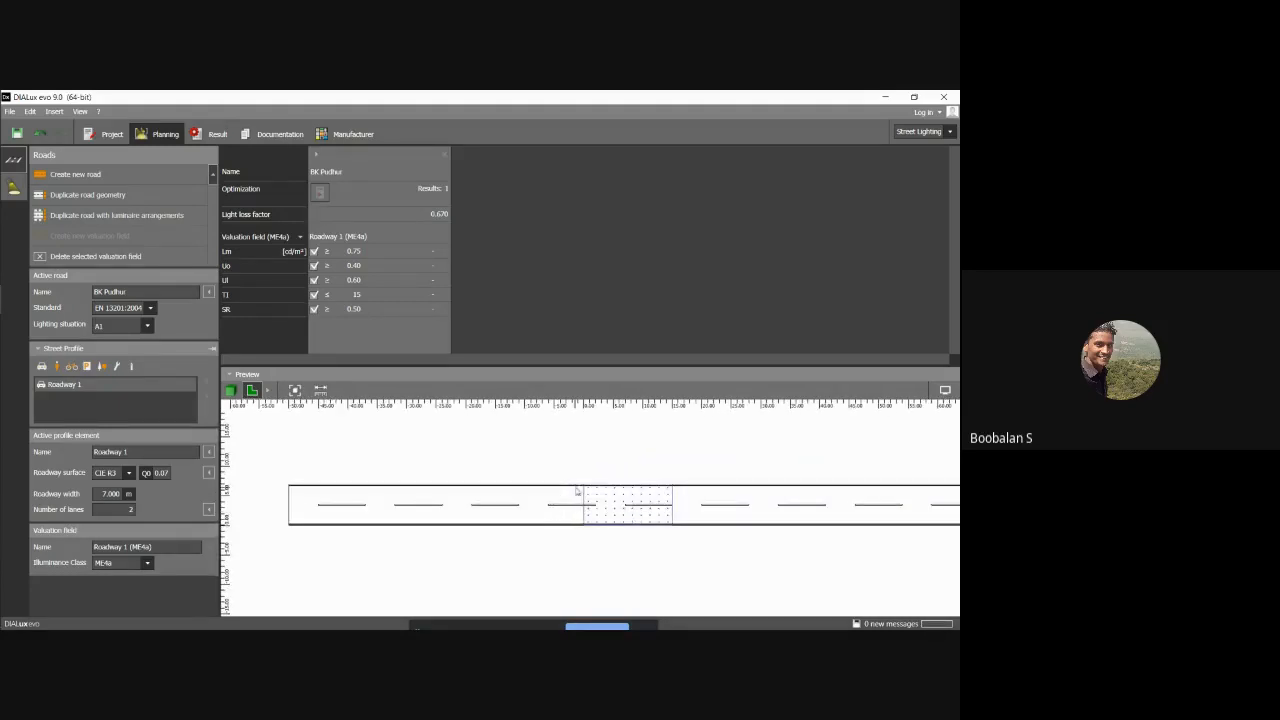
Step: Inspect the grid of calculation points within Roadway 1's valuation field at different magnifications in the plan preview
{"action": "scroll", "coordinate": [578, 492], "scroll_direction": "down", "scroll_amount": 2}
{"action": "scroll", "coordinate": [565, 500], "scroll_direction": "up", "scroll_amount": 3}
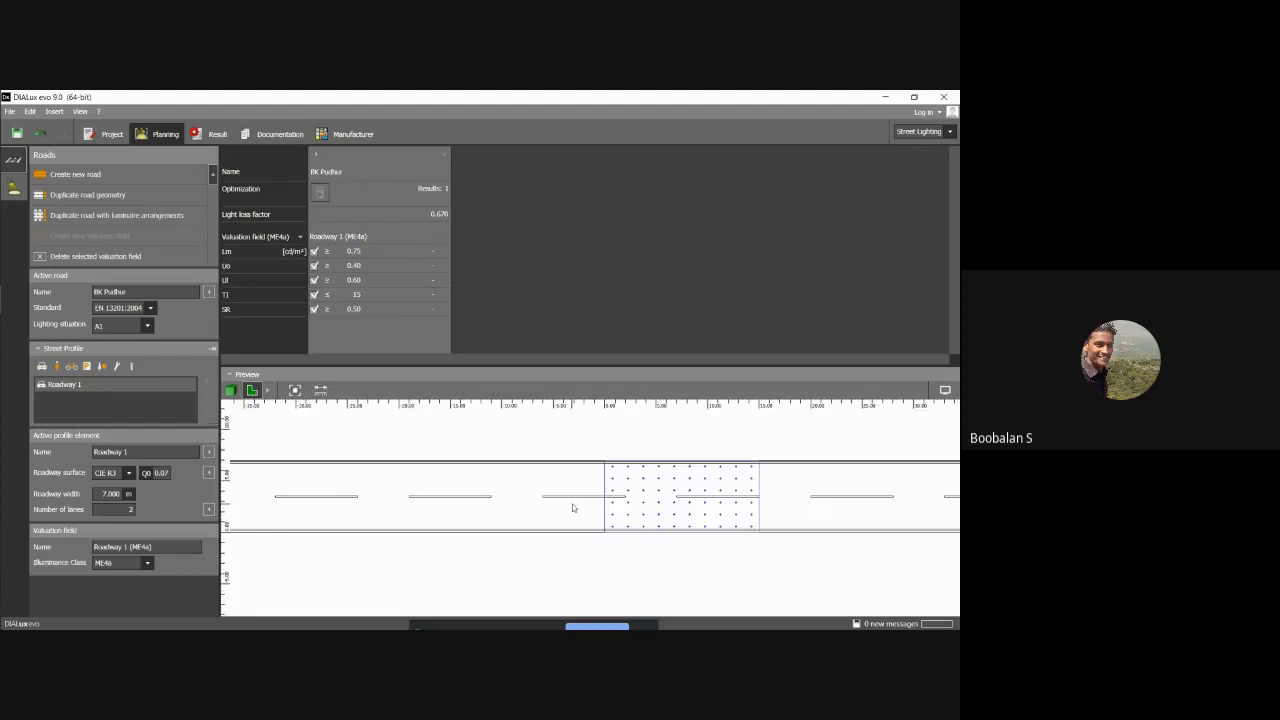
{"action": "scroll", "coordinate": [571, 509], "scroll_direction": "down", "scroll_amount": 3}
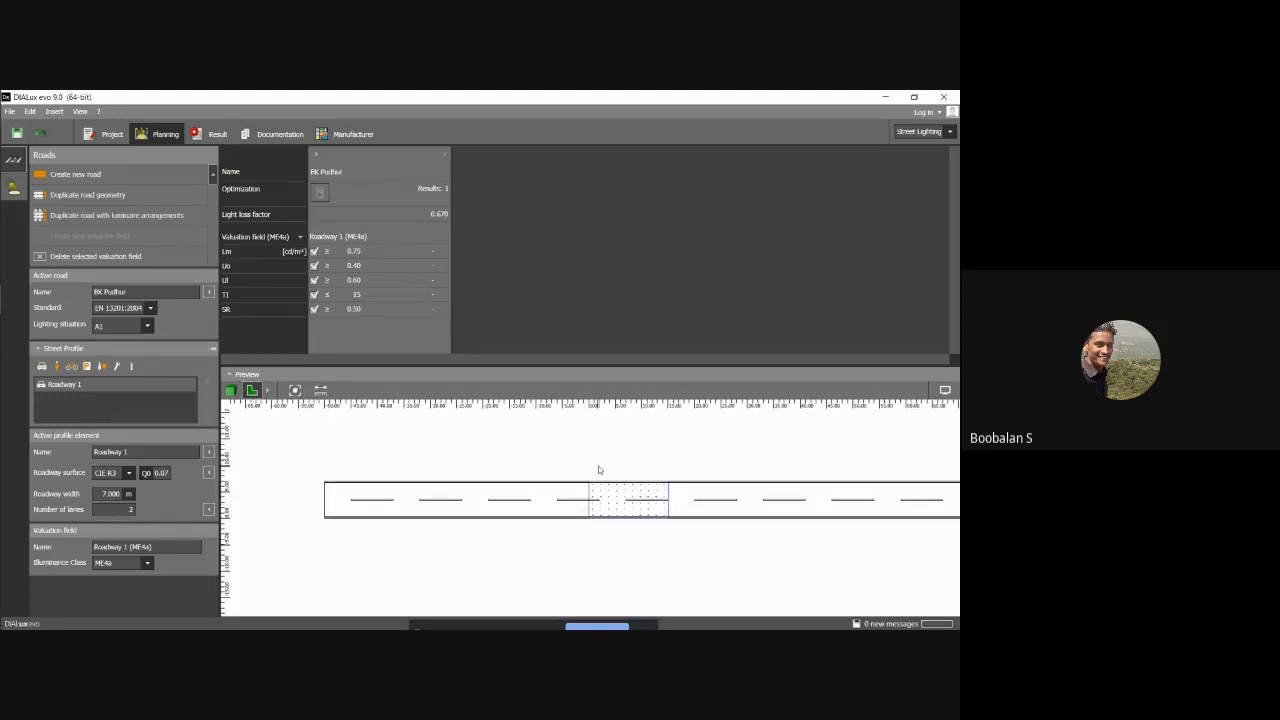
{"action": "scroll", "coordinate": [587, 487], "scroll_direction": "up", "scroll_amount": 3}
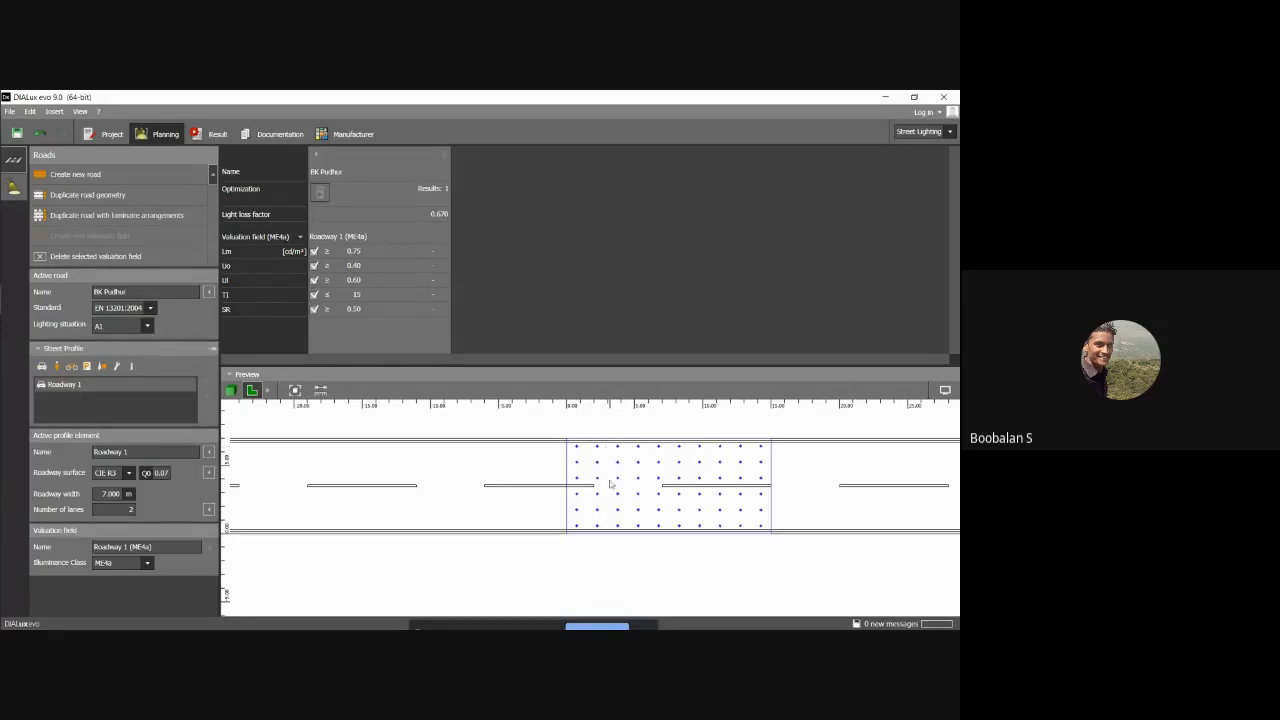
{"action": "scroll", "coordinate": [577, 450], "scroll_direction": "up", "scroll_amount": 1}
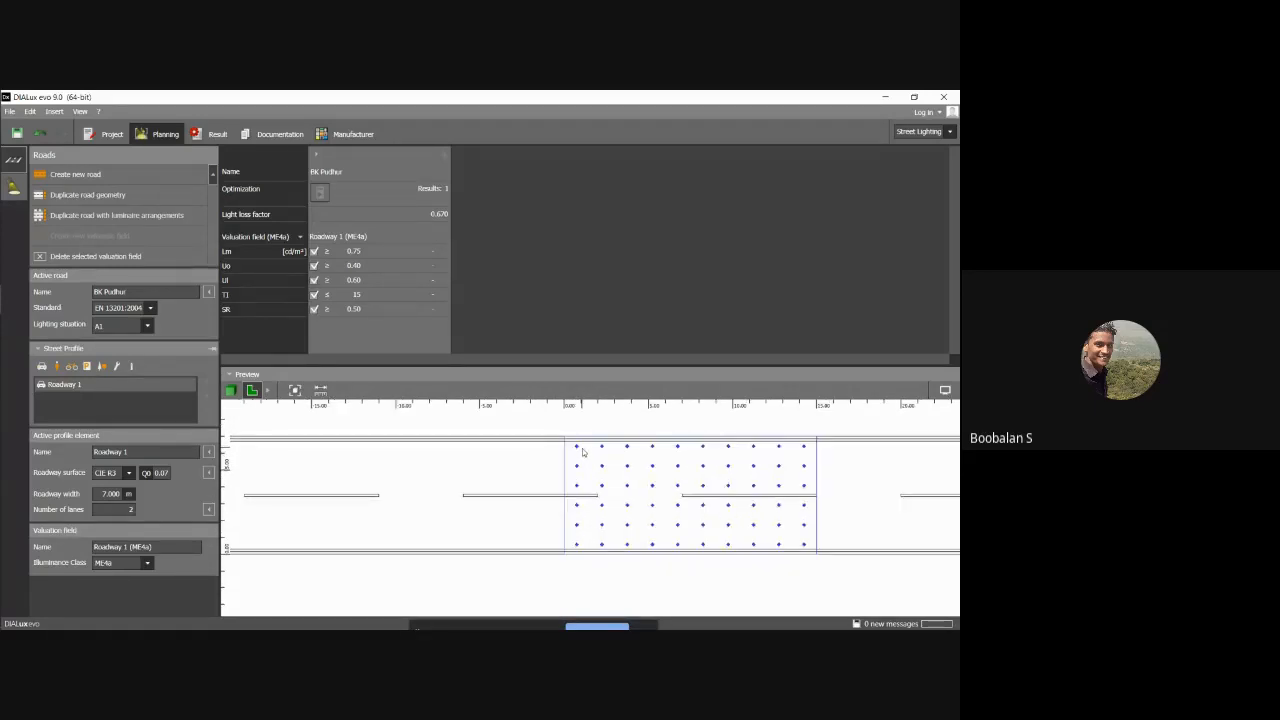
{"action": "scroll", "coordinate": [580, 450], "scroll_direction": "up", "scroll_amount": 2}
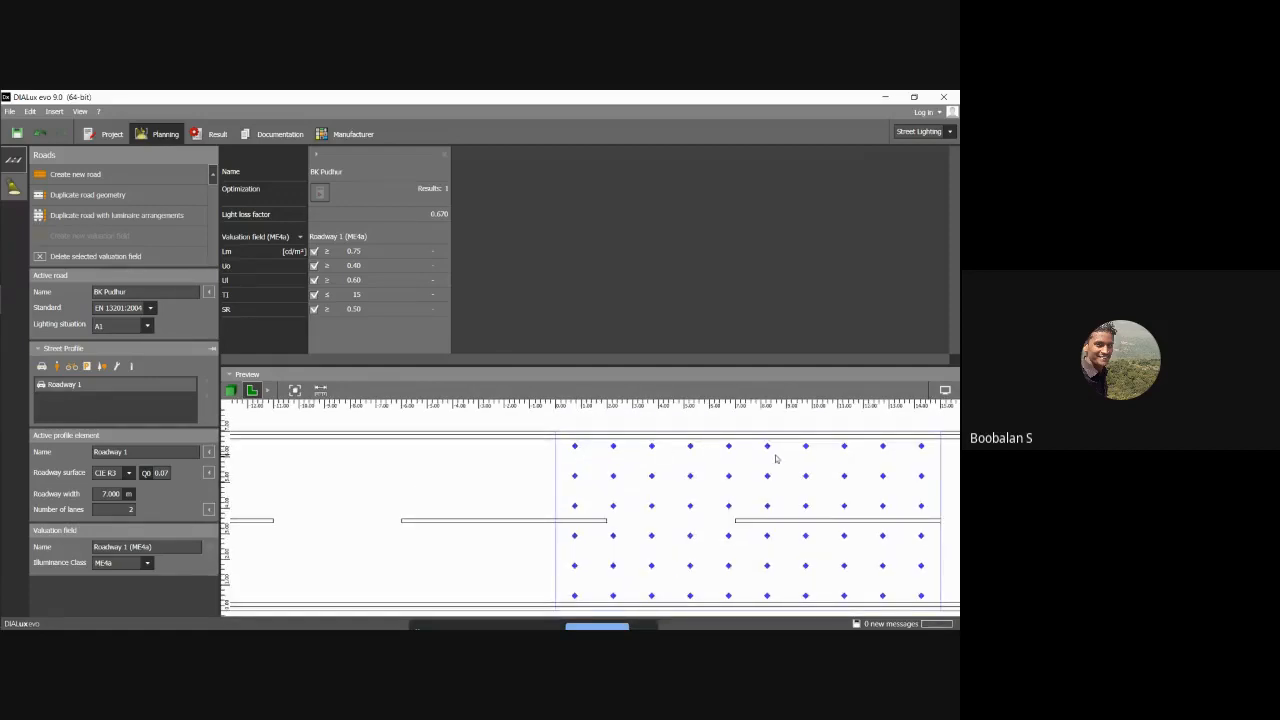
{"action": "scroll", "coordinate": [900, 457], "scroll_direction": "down", "scroll_amount": 1}
{"action": "scroll", "coordinate": [598, 462], "scroll_direction": "down", "scroll_amount": 1}
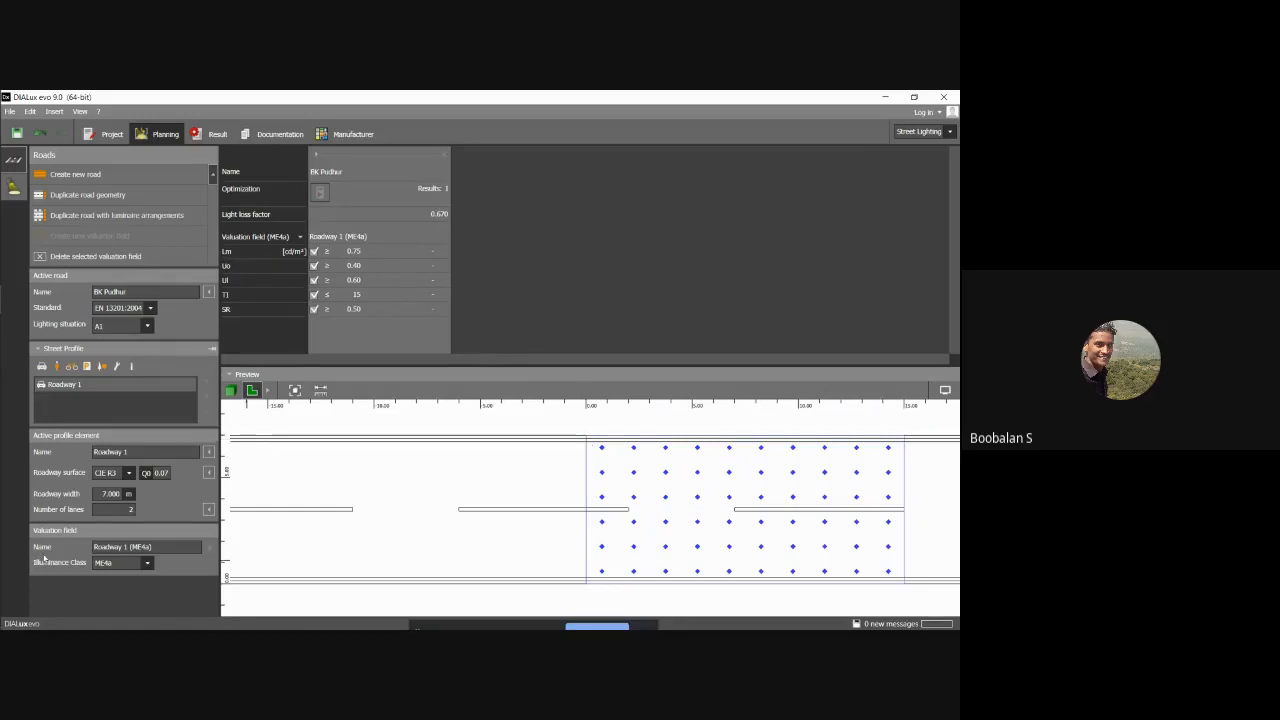
Step: Switch to the Google Meet session in Chrome, mute and unmute the microphone, and return to DIALux evo
{"action": "mouse_move", "coordinate": [1, 237]}
{"action": "left_click", "coordinate": [24, 171]}
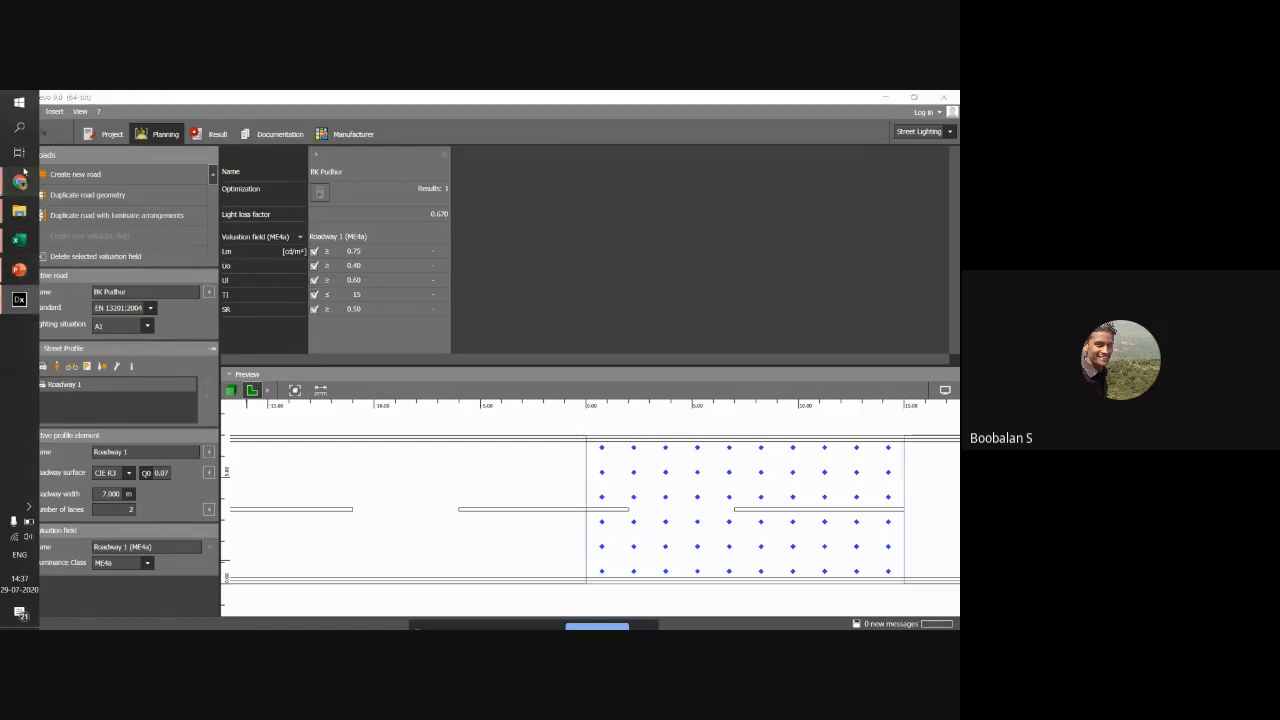
{"action": "left_click", "coordinate": [60, 175]}
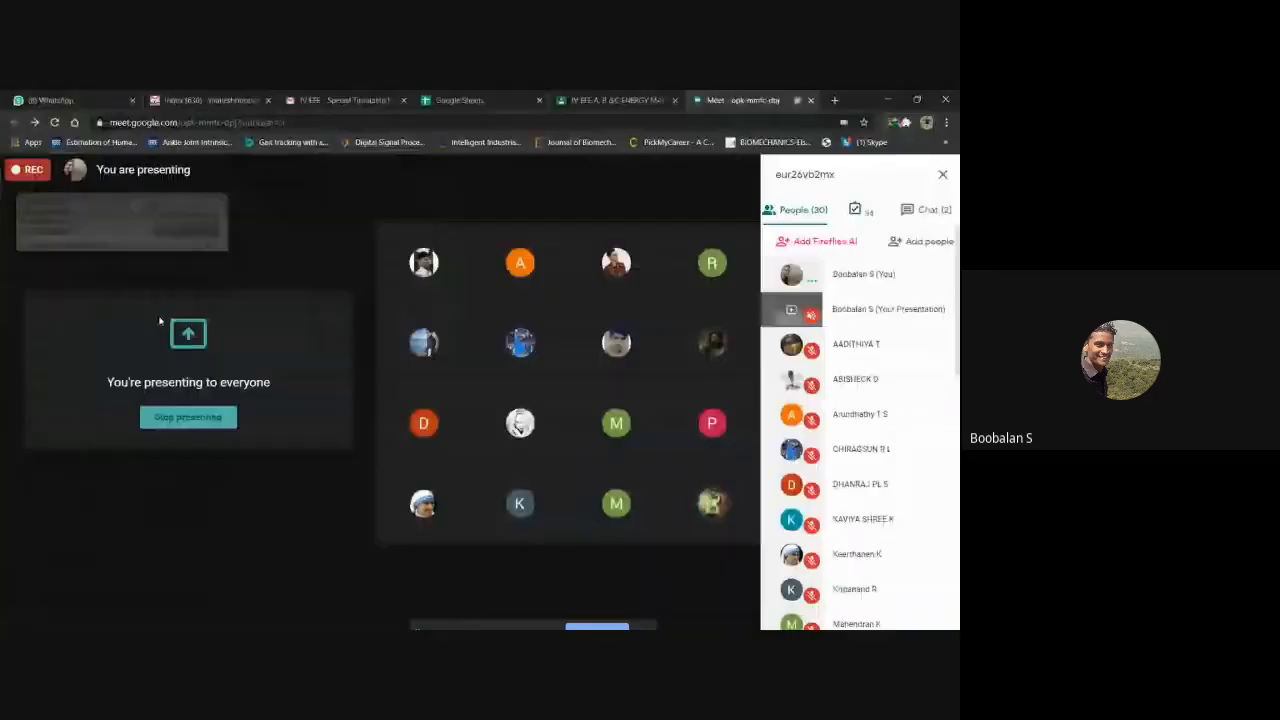
{"action": "left_click", "coordinate": [310, 605]}
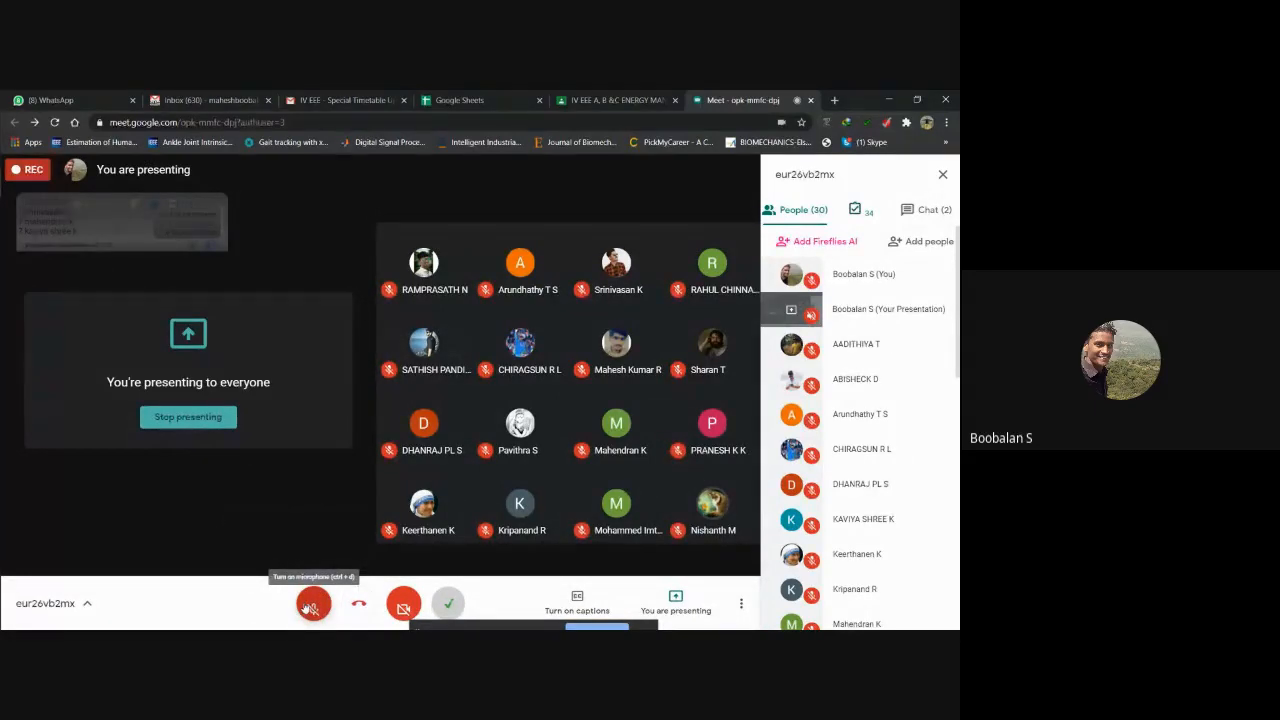
{"action": "left_click", "coordinate": [310, 605]}
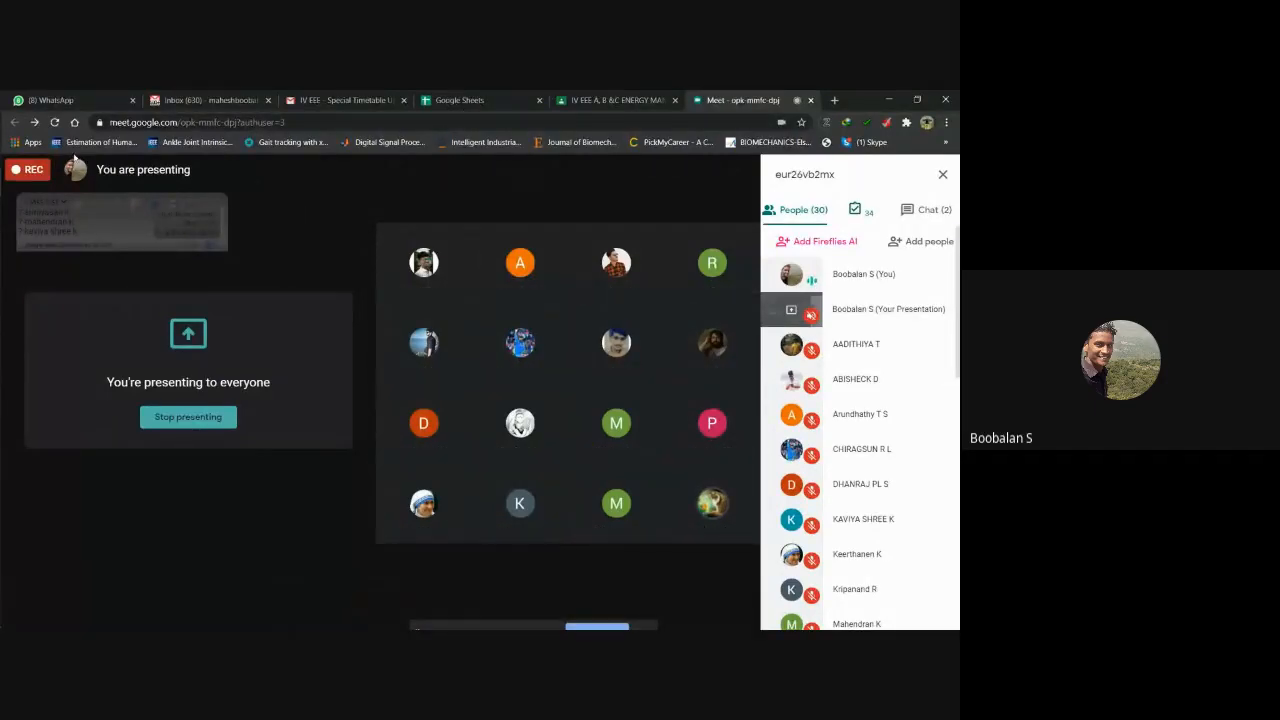
{"action": "mouse_move", "coordinate": [3, 212]}
{"action": "left_click", "coordinate": [20, 299]}
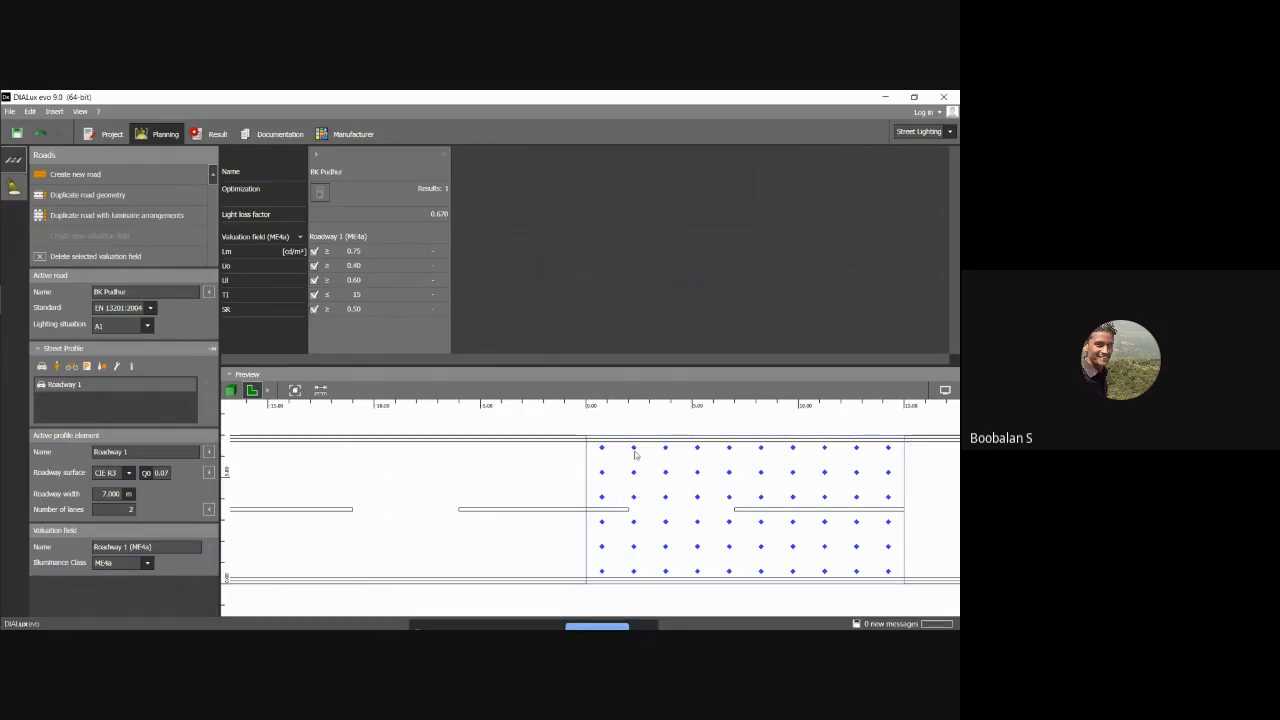
Step: Enlarge the preview area upward over the results table and inspect the valuation field in plan view
{"action": "scroll", "coordinate": [466, 473], "scroll_direction": "down", "scroll_amount": 1}
{"action": "scroll", "coordinate": [468, 471], "scroll_direction": "down", "scroll_amount": 2}
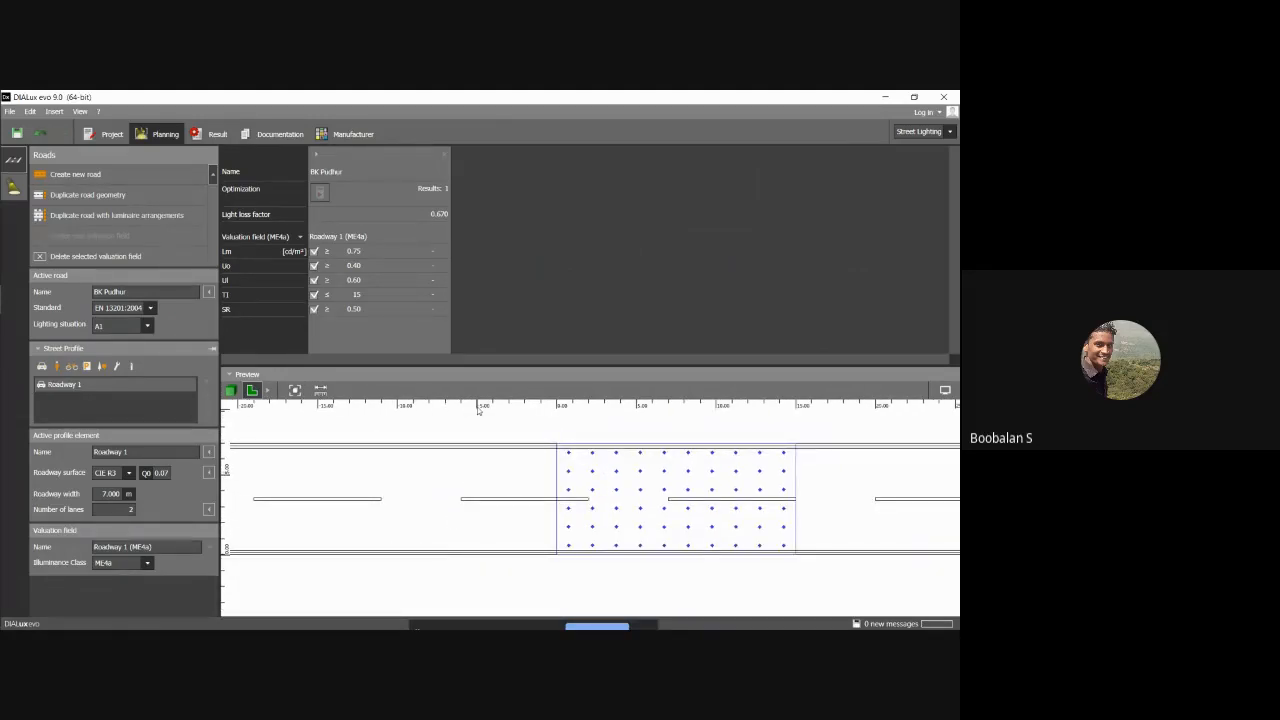
{"action": "left_click_drag", "start_coordinate": [503, 364], "coordinate": [526, 198]}
{"action": "scroll", "coordinate": [558, 371], "scroll_direction": "down", "scroll_amount": 5}
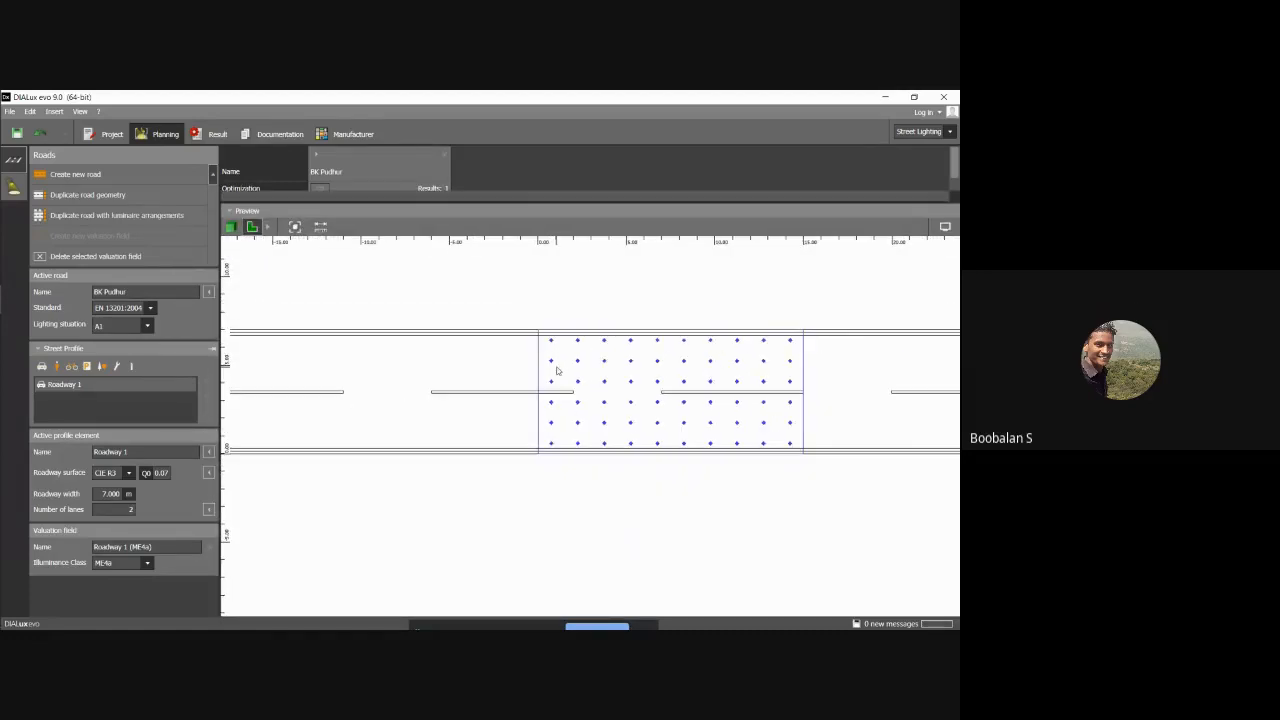
{"action": "left_click", "coordinate": [254, 227]}
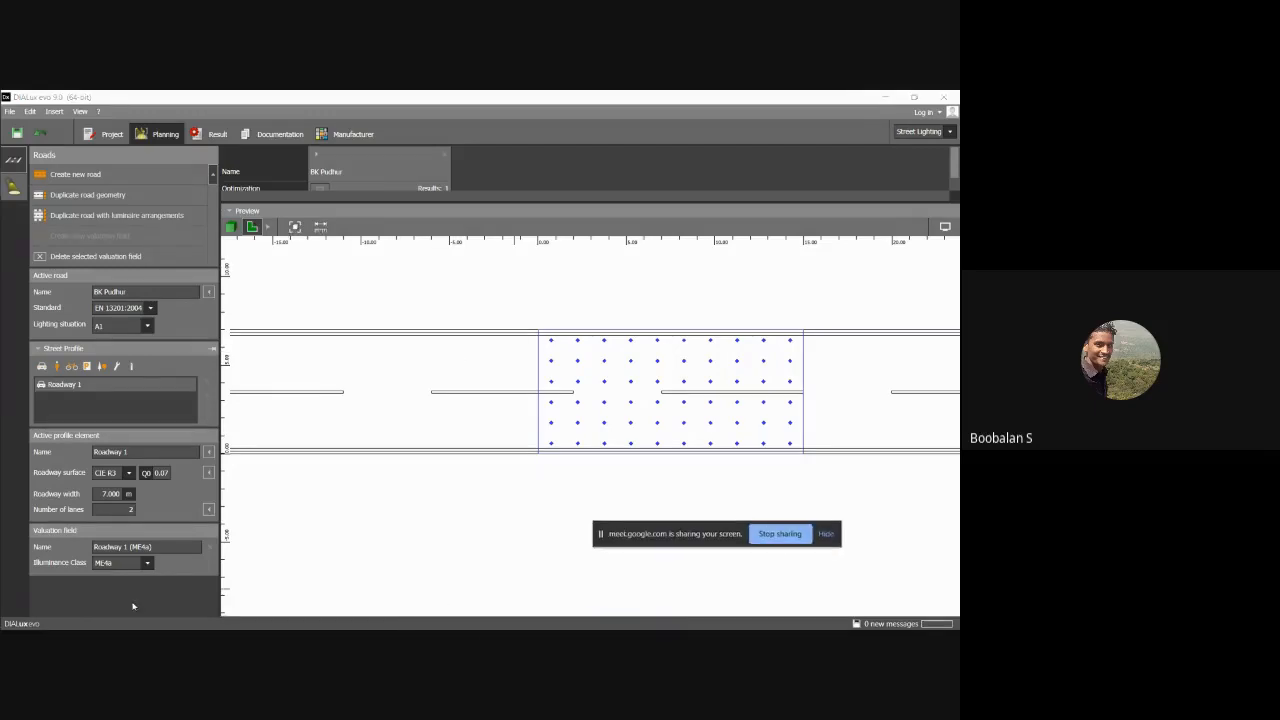
{"action": "scroll", "coordinate": [409, 410], "scroll_direction": "down", "scroll_amount": 2}
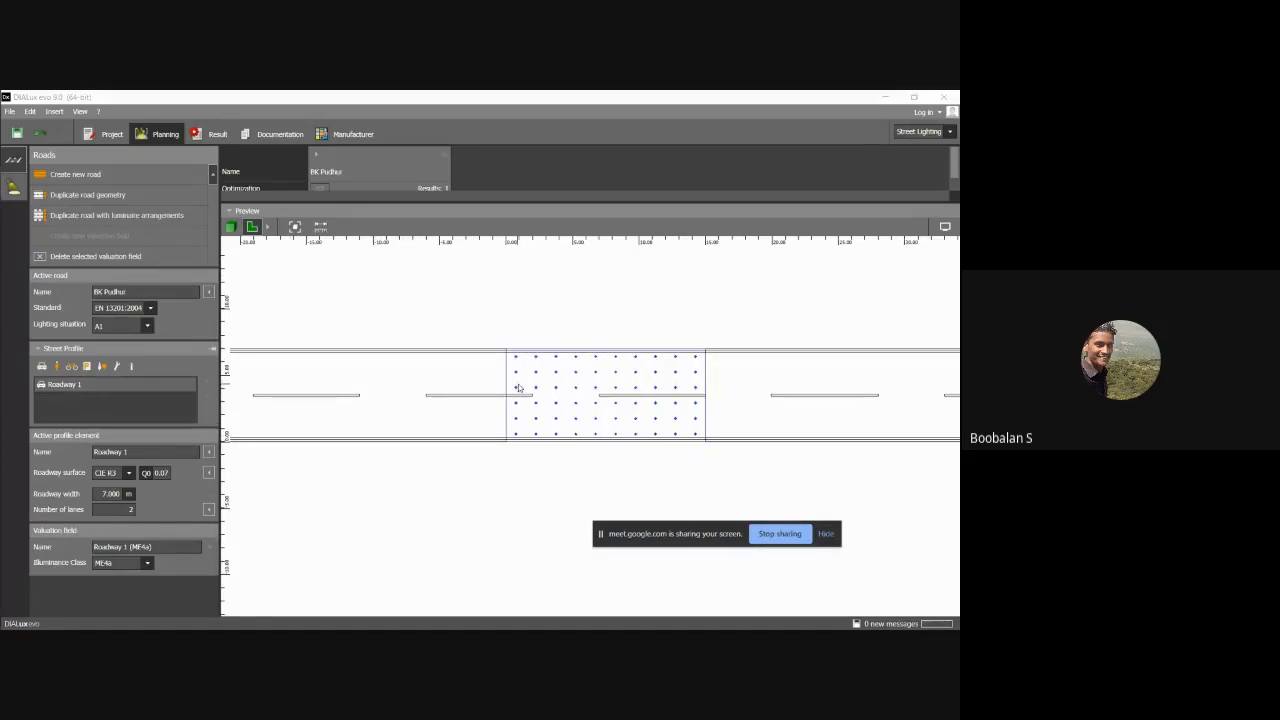
{"action": "scroll", "coordinate": [516, 394], "scroll_direction": "up", "scroll_amount": 3}
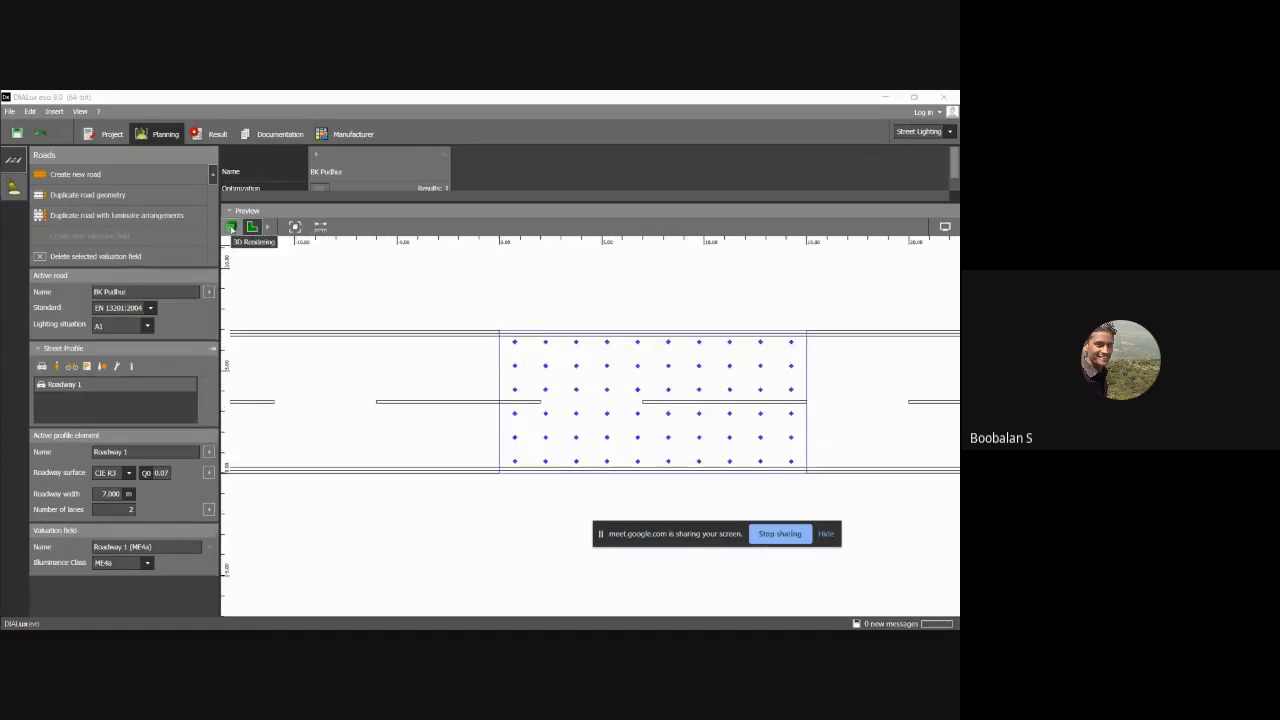
Step: Show the road as a 3D rendering and view the valuation field's points from above along the roadway
{"action": "left_click", "coordinate": [231, 228]}
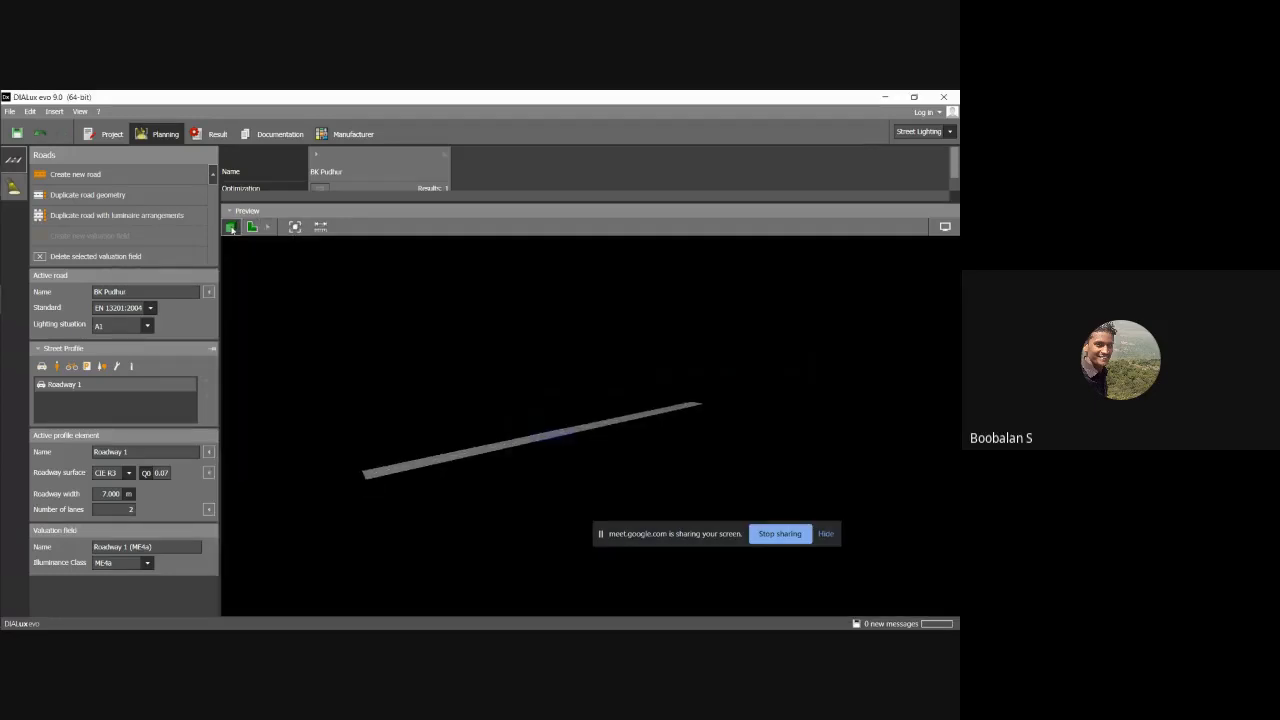
{"action": "scroll", "coordinate": [557, 434], "scroll_direction": "up", "scroll_amount": 3}
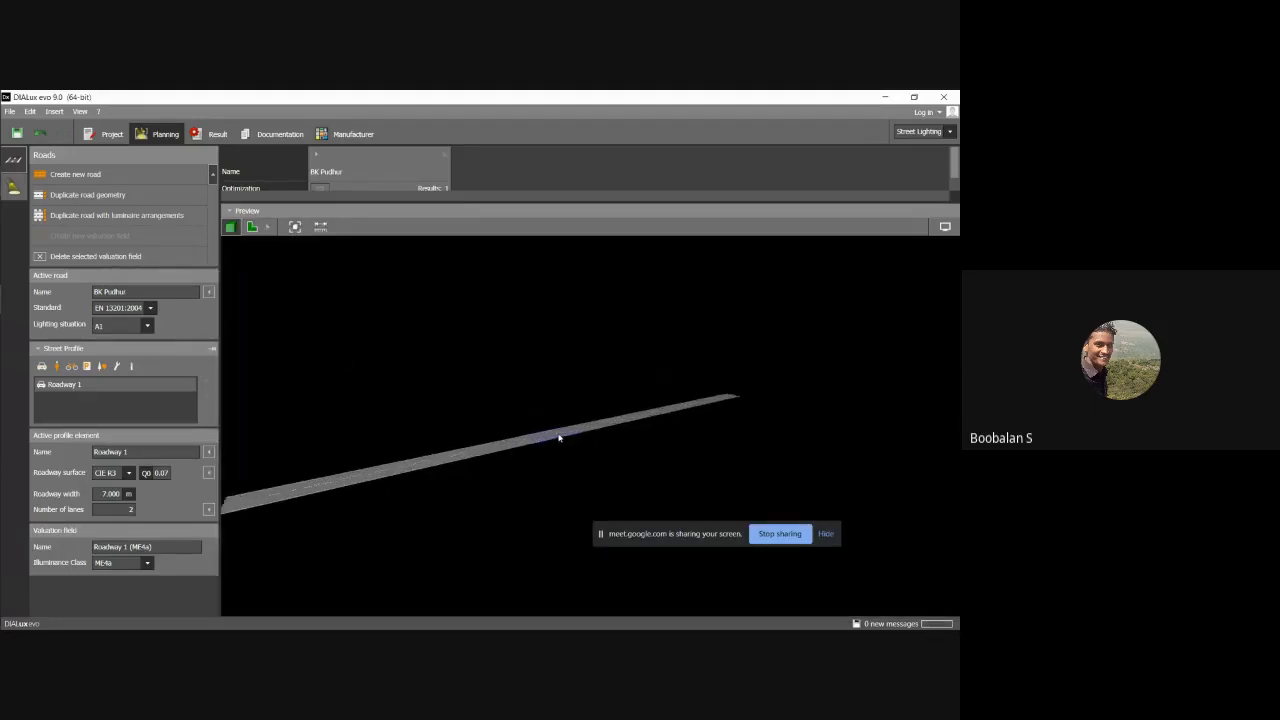
{"action": "left_click_drag", "start_coordinate": [558, 437], "coordinate": [565, 474]}
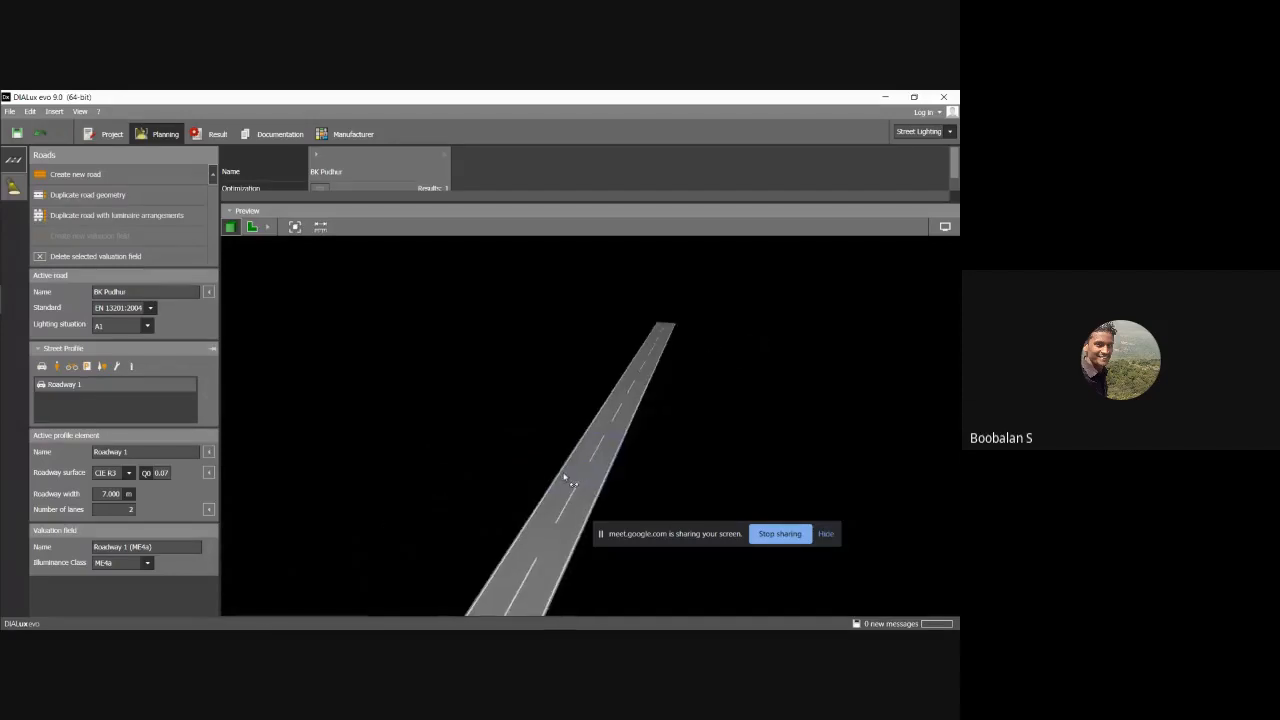
{"action": "scroll", "coordinate": [570, 476], "scroll_direction": "up", "scroll_amount": 2}
{"action": "left_click_drag", "start_coordinate": [681, 533], "coordinate": [808, 626]}
{"action": "left_click_drag", "start_coordinate": [573, 486], "coordinate": [545, 476]}
{"action": "right_click_drag", "start_coordinate": [558, 477], "coordinate": [559, 476]}
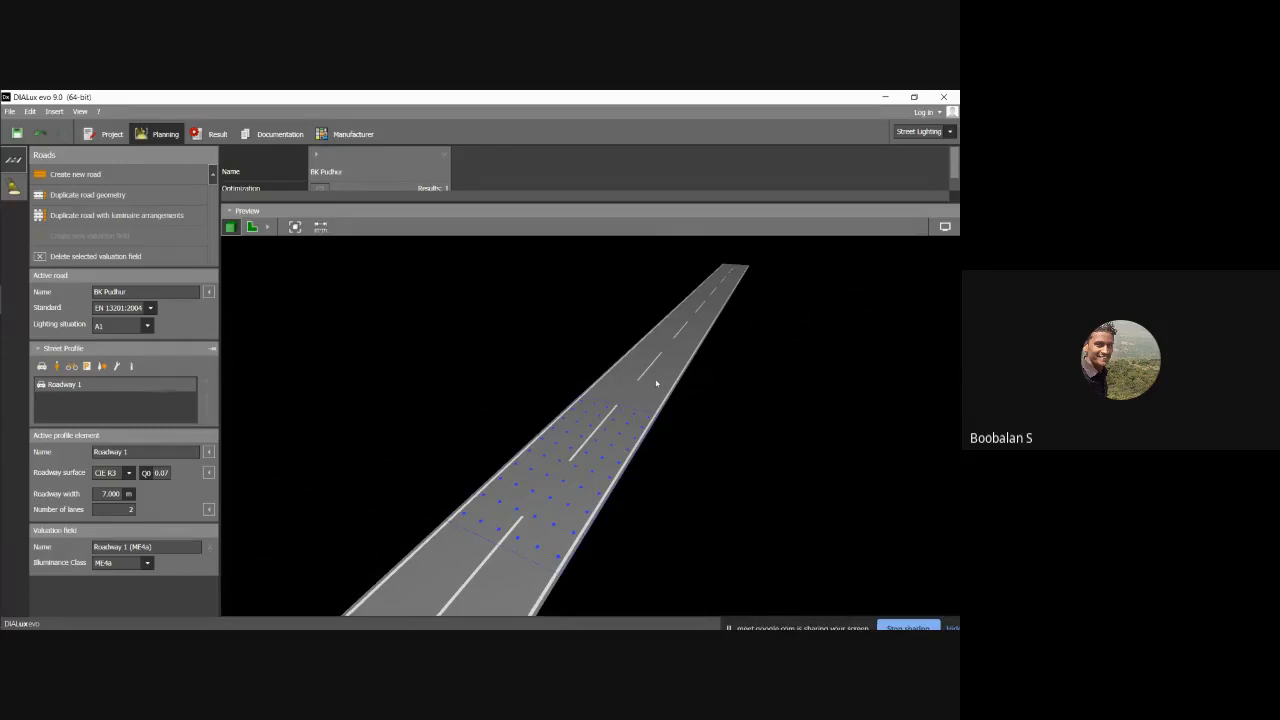
{"action": "right_click_drag", "start_coordinate": [626, 388], "coordinate": [646, 376]}
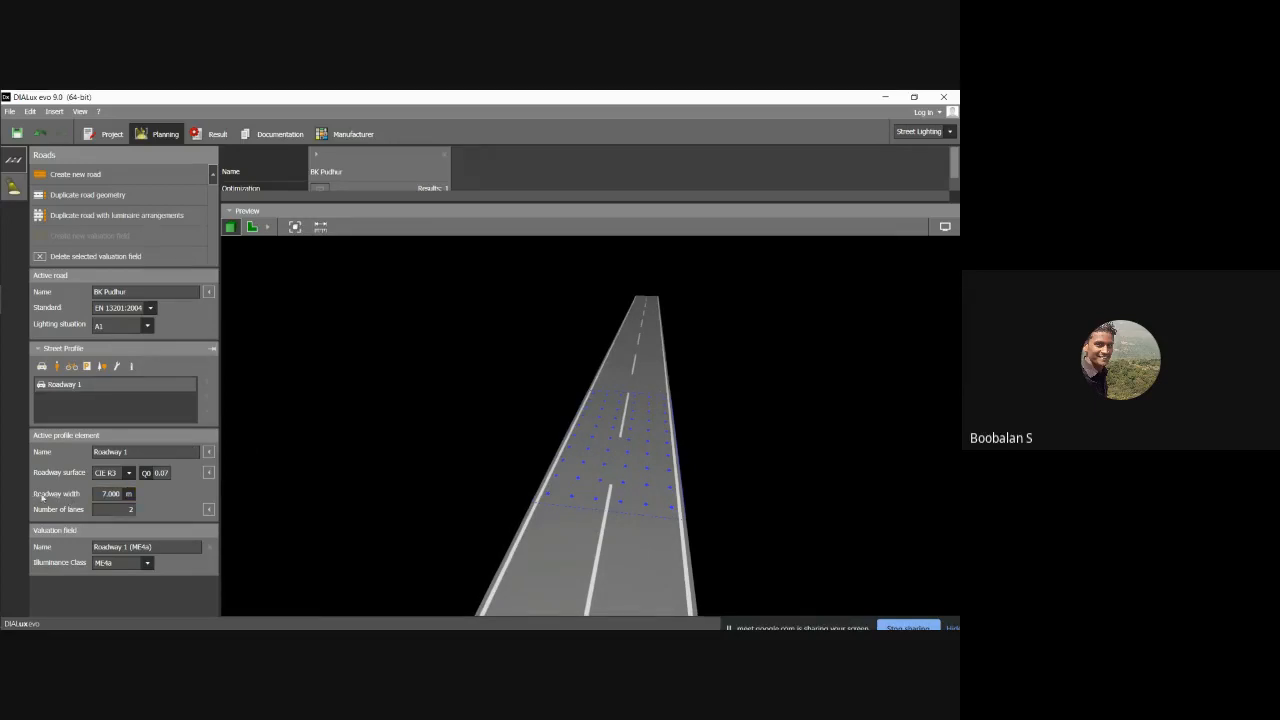
Step: Set Roadway 1's width to 10 m and view the road in the 3D preview
{"action": "left_click", "coordinate": [111, 493]}
{"action": "left_click_drag", "start_coordinate": [104, 494], "coordinate": [125, 499]}
{"action": "type", "text": "10"}
{"action": "key", "text": "Return"}
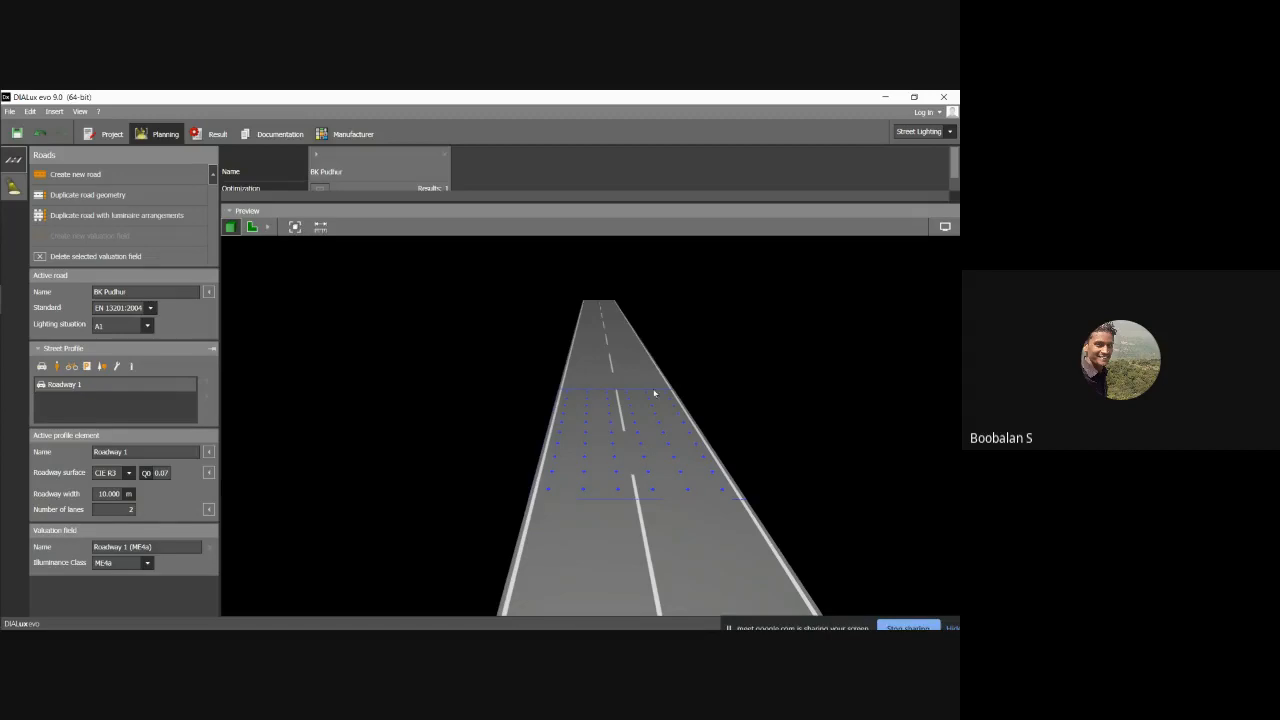
{"action": "right_click_drag", "start_coordinate": [617, 371], "coordinate": [614, 371]}
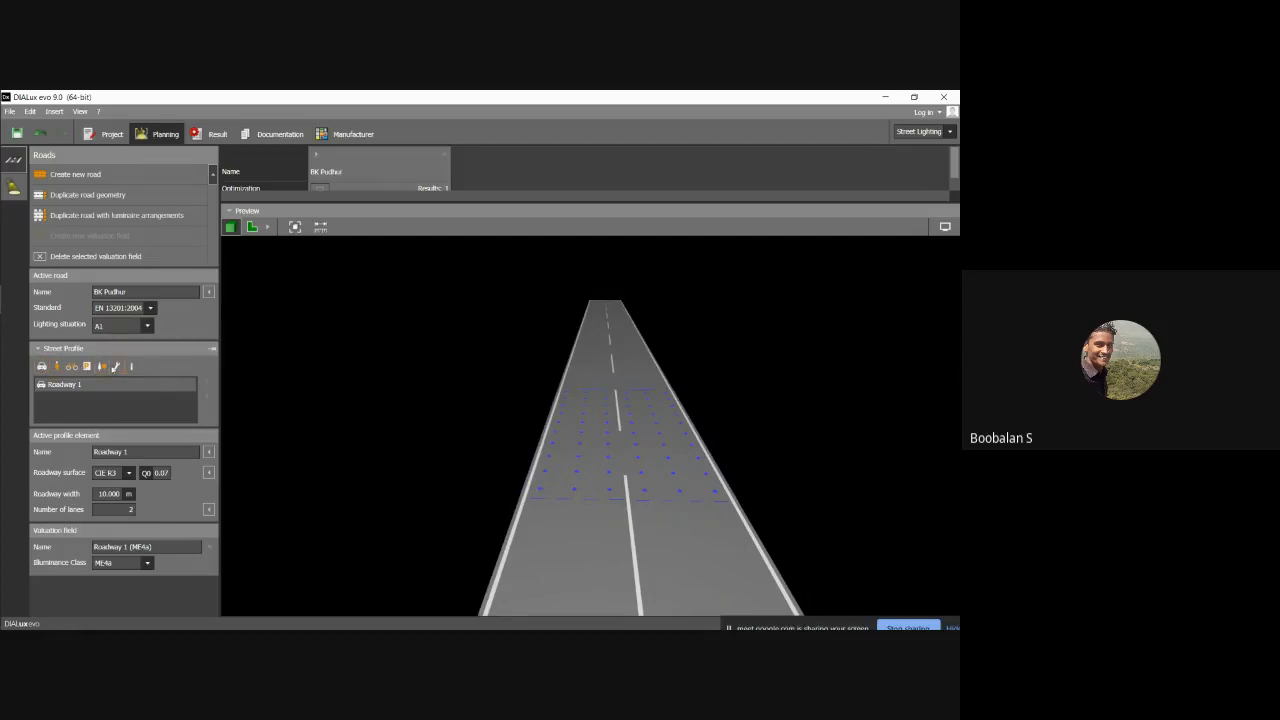
Step: Add two more roadways to the street profile and delete Roadway 1
{"action": "left_click", "coordinate": [42, 368]}
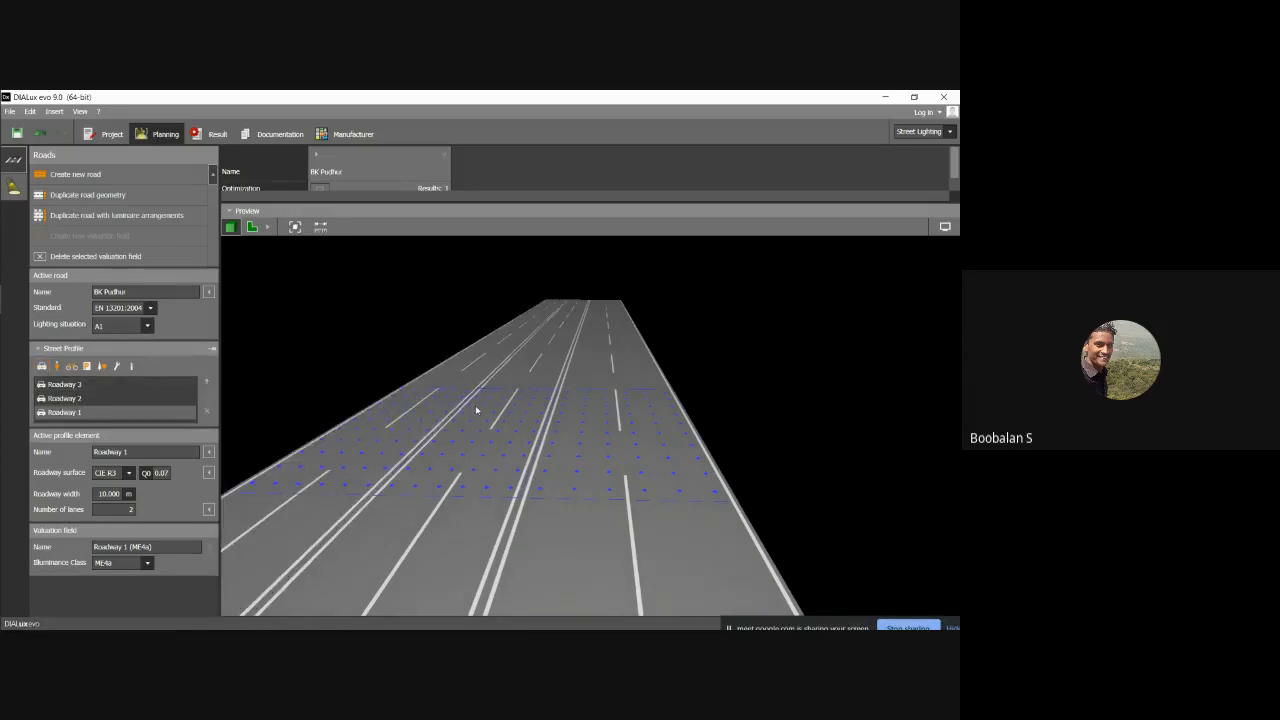
{"action": "right_click_drag", "start_coordinate": [476, 410], "coordinate": [380, 407]}
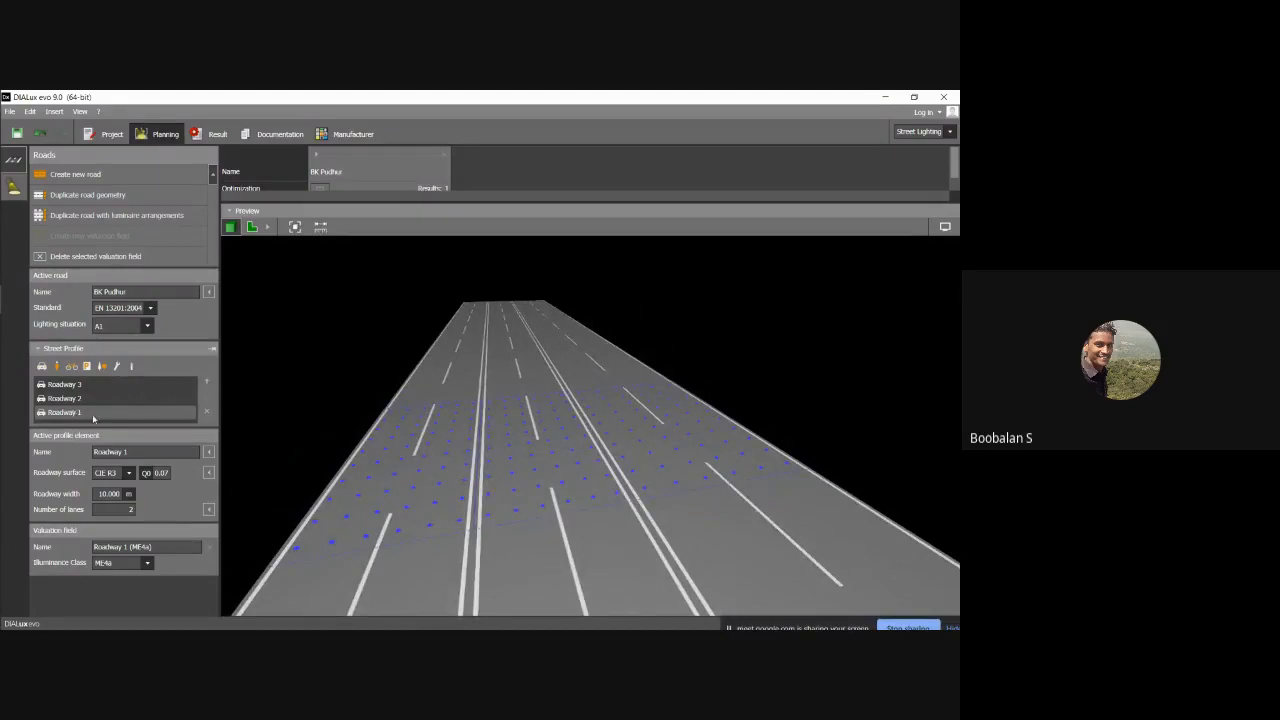
{"action": "left_click", "coordinate": [208, 413]}
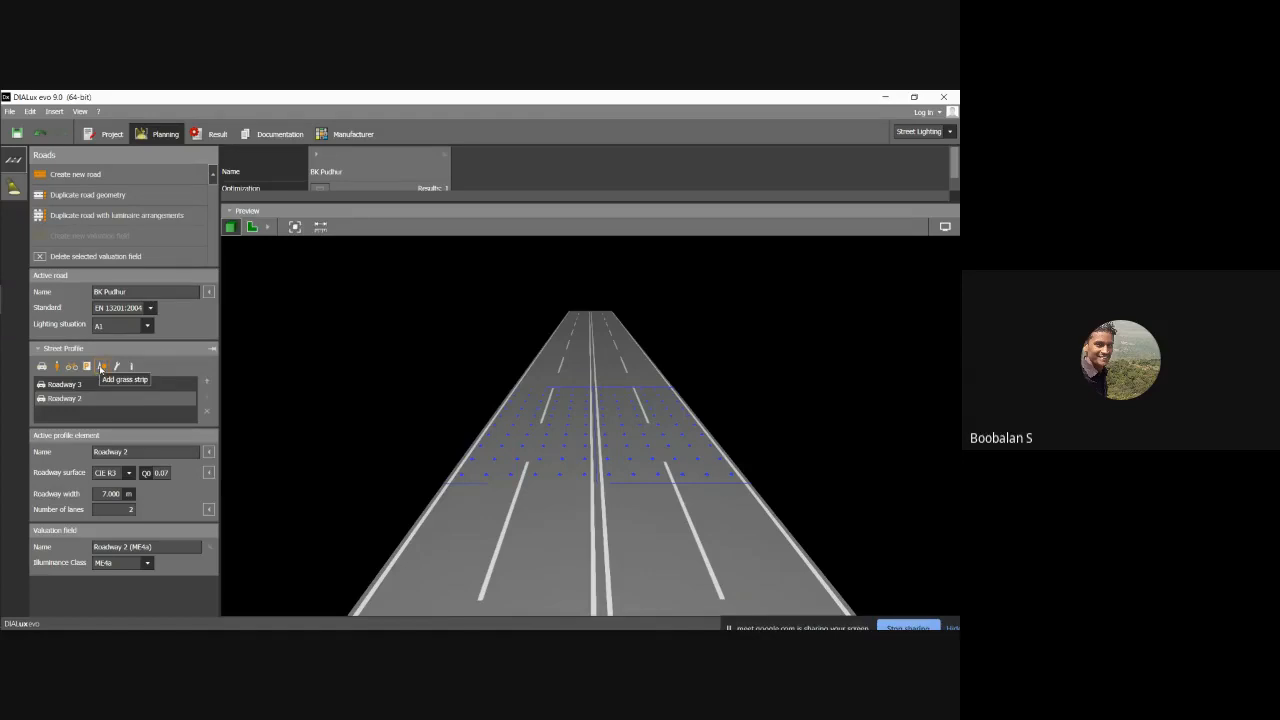
Step: Add a grass strip to the street profile and move it between Roadway 3 and Roadway 2 as a median
{"action": "left_click", "coordinate": [102, 367]}
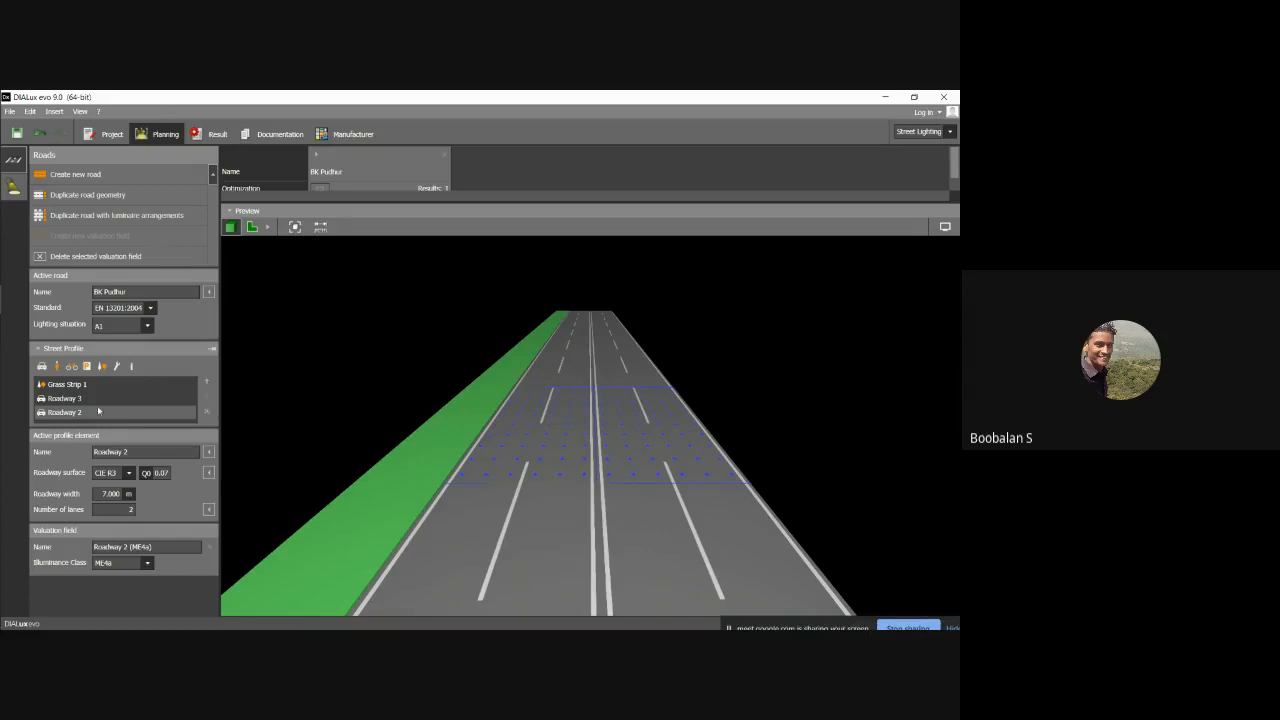
{"action": "left_click", "coordinate": [68, 386]}
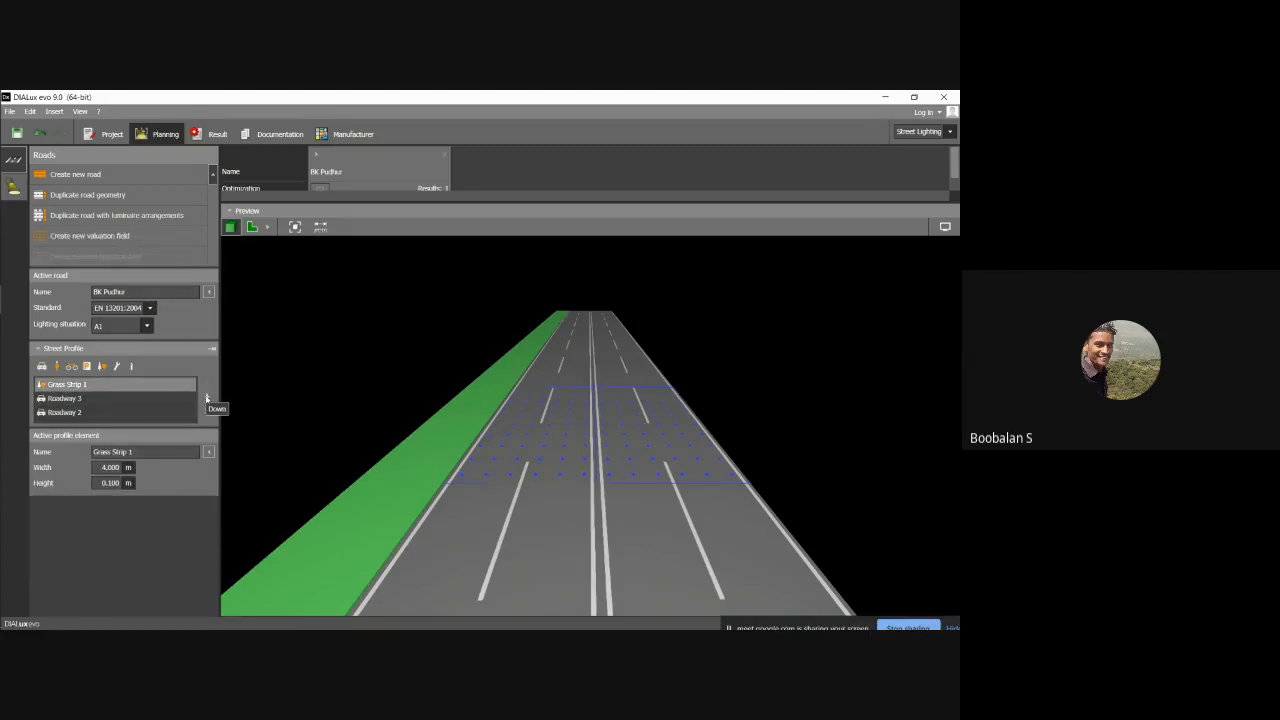
{"action": "left_click", "coordinate": [207, 398]}
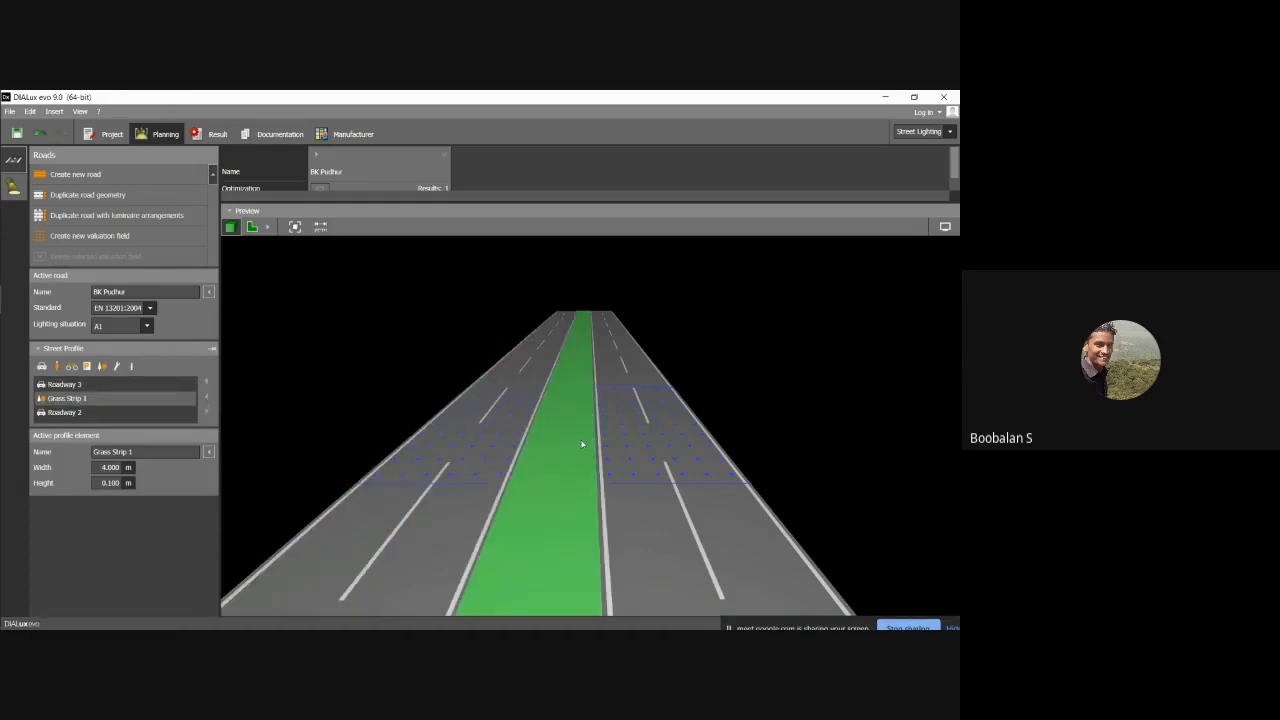
{"action": "left_click_drag", "start_coordinate": [579, 444], "coordinate": [594, 447]}
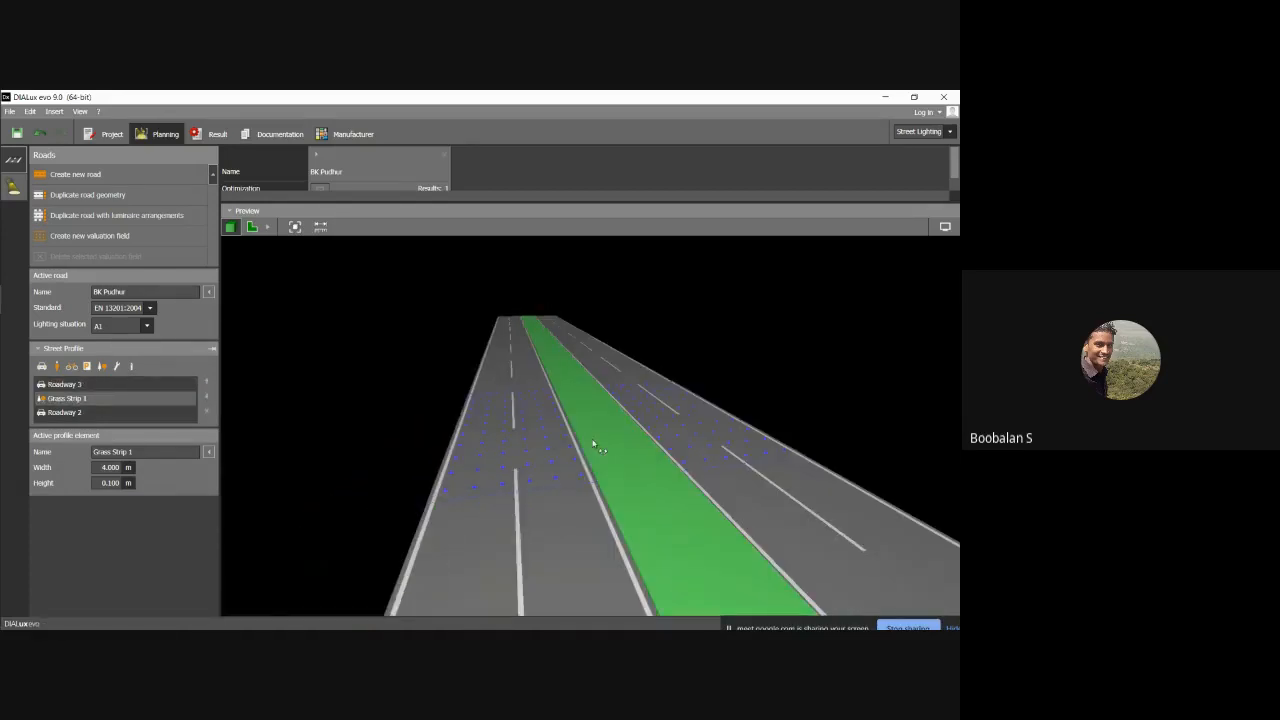
{"action": "mouse_move", "coordinate": [594, 446]}
{"action": "left_mouse_down"}
{"action": "mouse_move", "coordinate": [583, 434]}
{"action": "mouse_move", "coordinate": [586, 451]}
{"action": "left_mouse_up"}
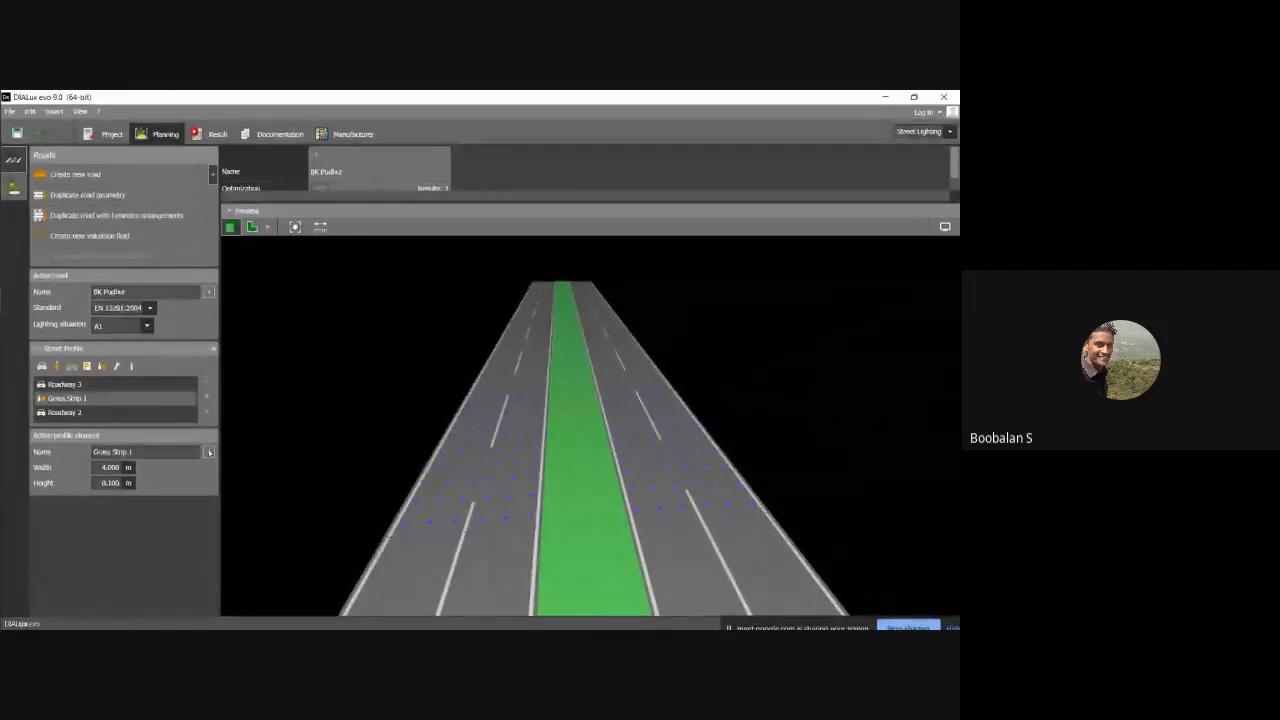
Step: Set the width of Grass Strip 1 to 2 m and view the median in 3D
{"action": "double_click", "coordinate": [110, 467]}
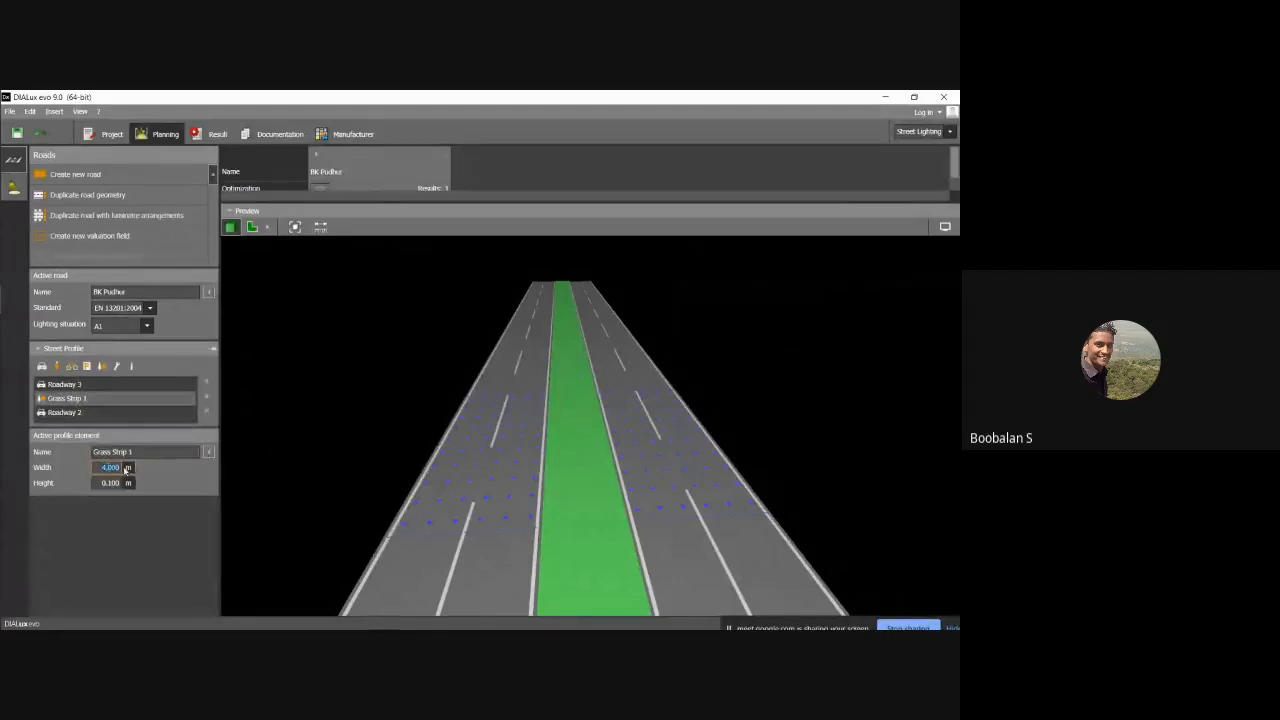
{"action": "type", "text": "2"}
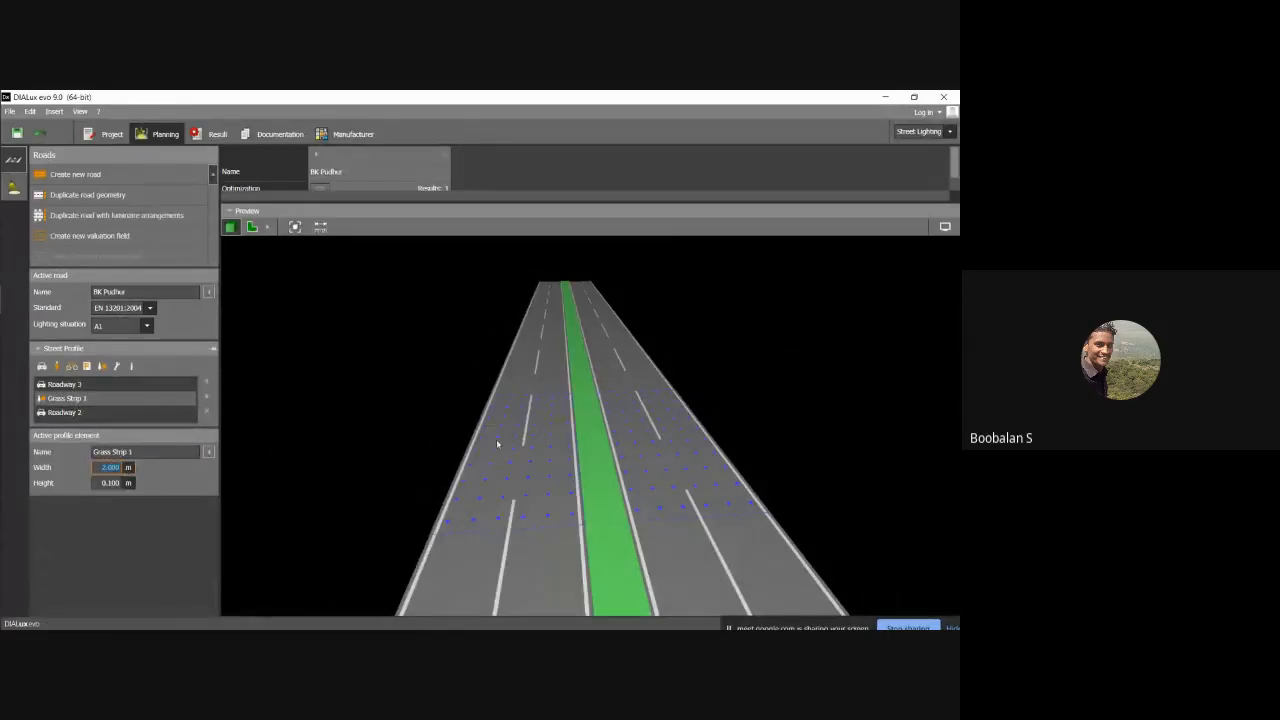
{"action": "right_click_drag", "start_coordinate": [585, 431], "coordinate": [586, 416]}
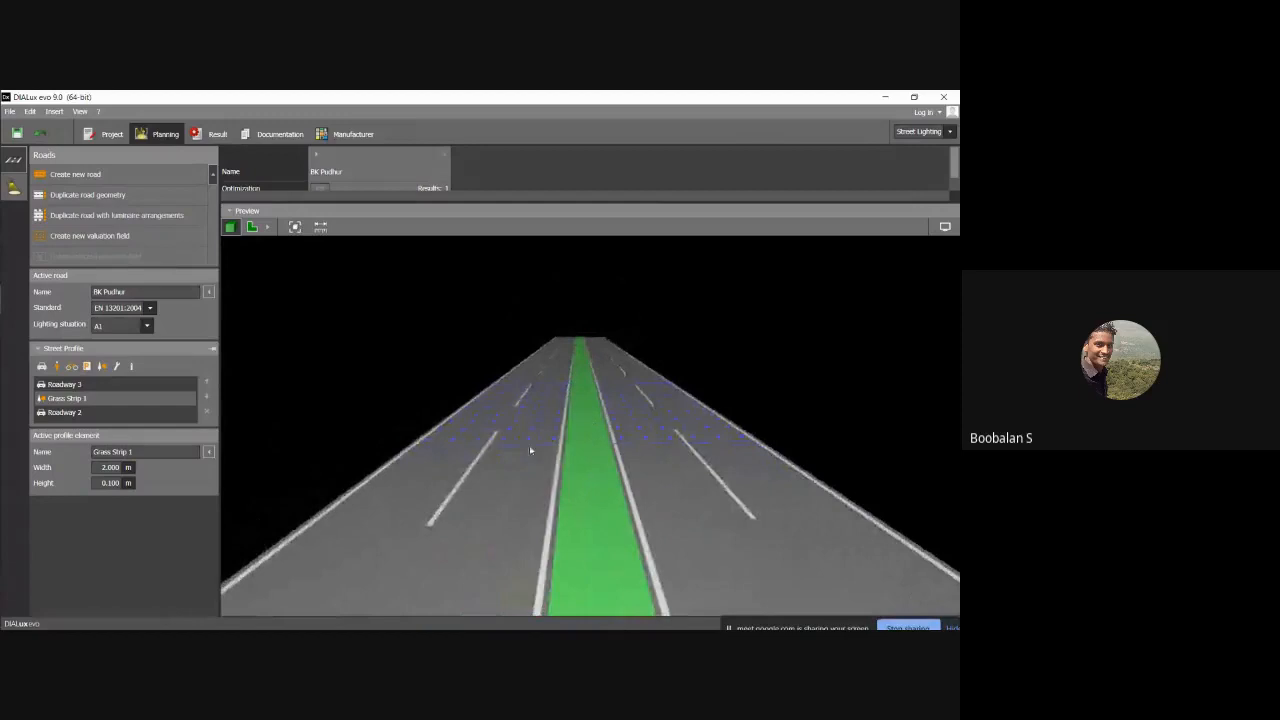
Step: Set the widths of Roadway 2 and Roadway 3 to 10 m each
{"action": "left_click", "coordinate": [70, 414]}
{"action": "left_click", "coordinate": [110, 494]}
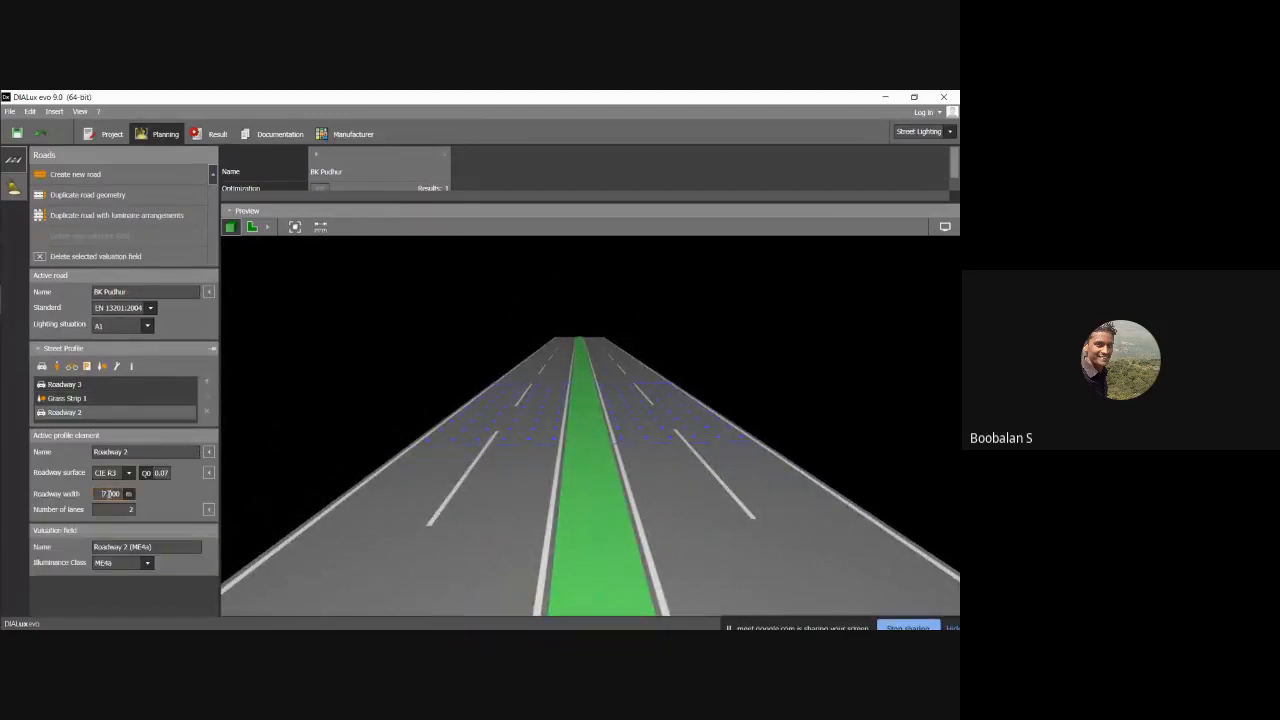
{"action": "key", "text": "Return"}
{"action": "mouse_move", "coordinate": [455, 562]}
{"action": "right_mouse_down"}
{"action": "mouse_move", "coordinate": [487, 560]}
{"action": "mouse_move", "coordinate": [470, 590]}
{"action": "mouse_move", "coordinate": [458, 569]}
{"action": "right_mouse_up"}
{"action": "left_click", "coordinate": [81, 387]}
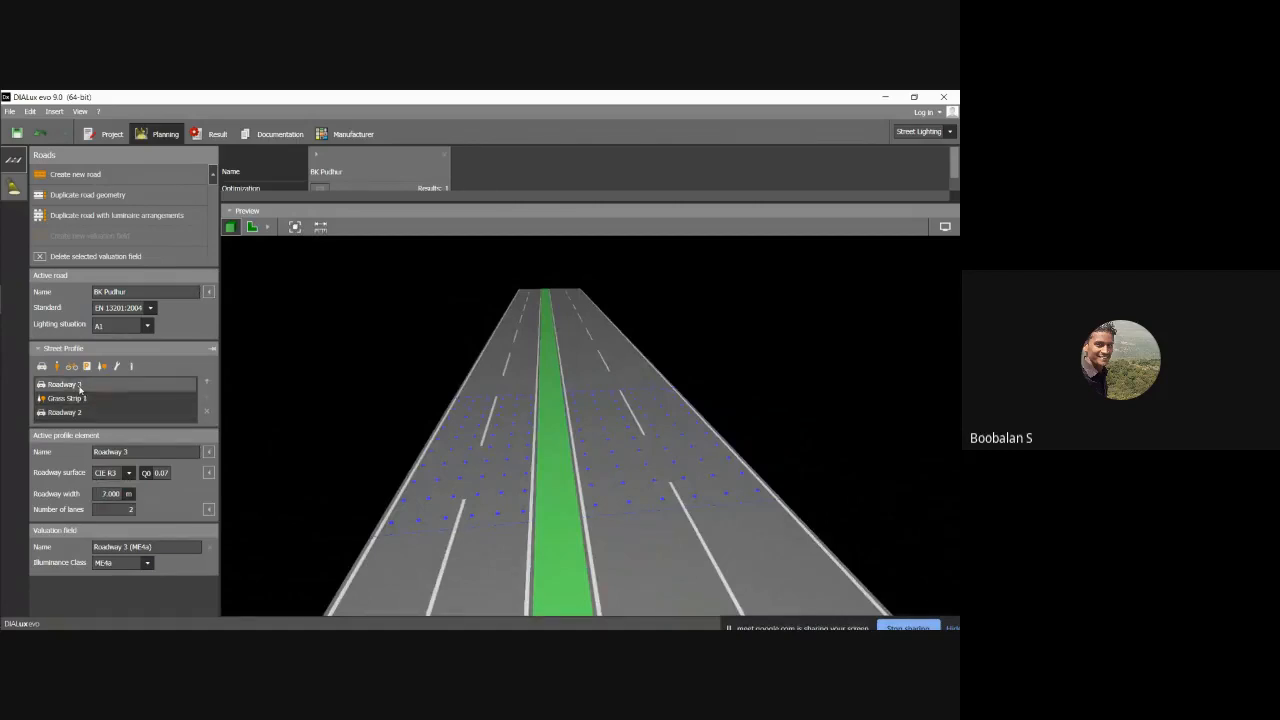
{"action": "left_click", "coordinate": [110, 494]}
{"action": "type", "text": "10"}
{"action": "key", "text": "Return"}
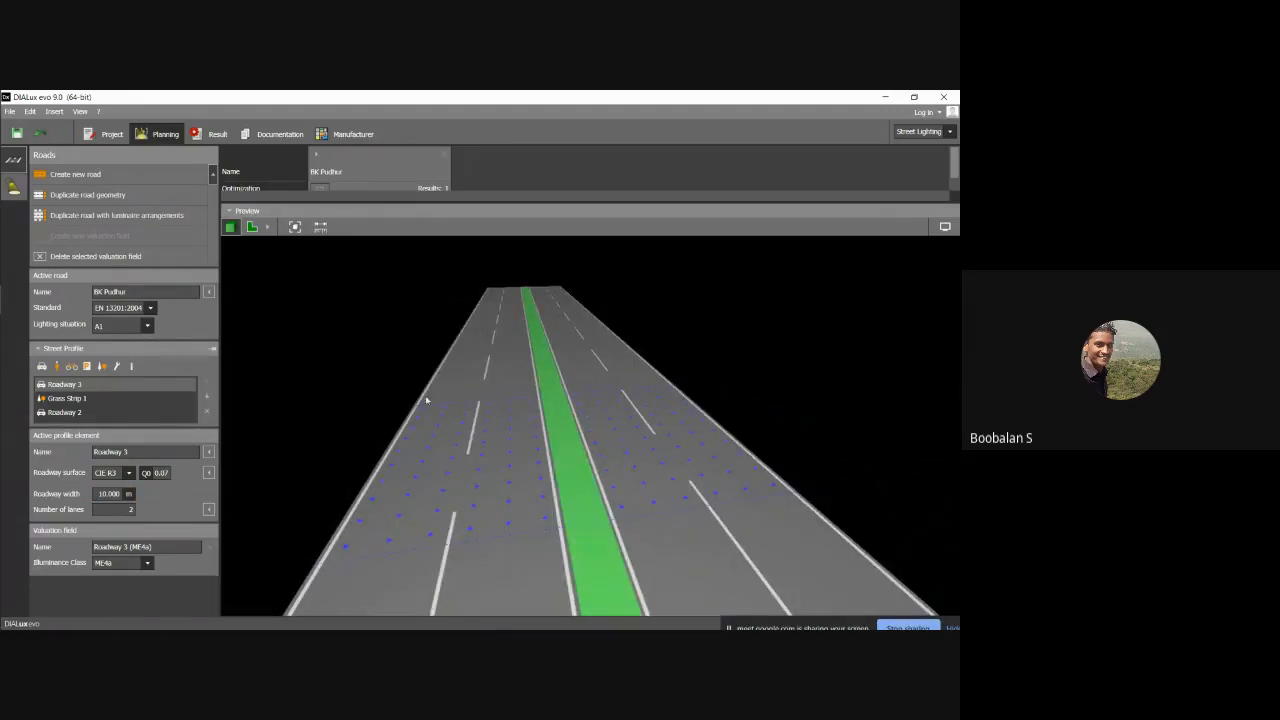
{"action": "left_click", "coordinate": [58, 414]}
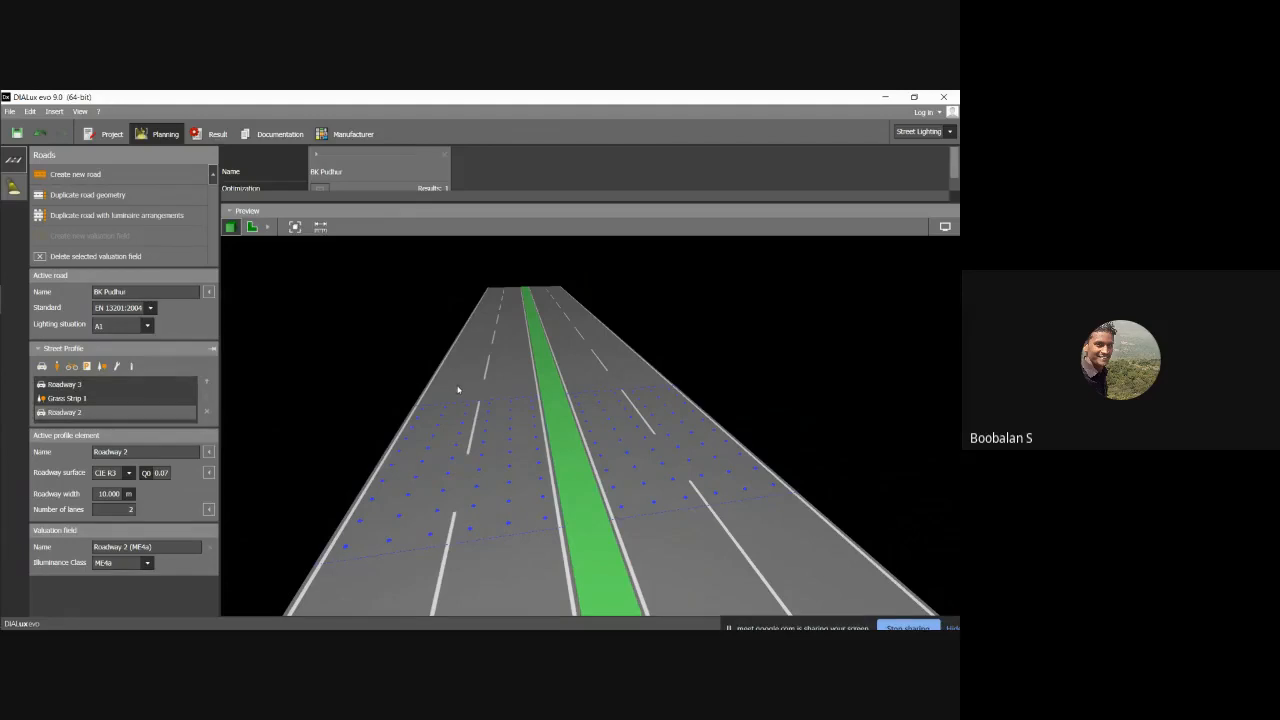
{"action": "right_click_drag", "start_coordinate": [457, 389], "coordinate": [420, 382]}
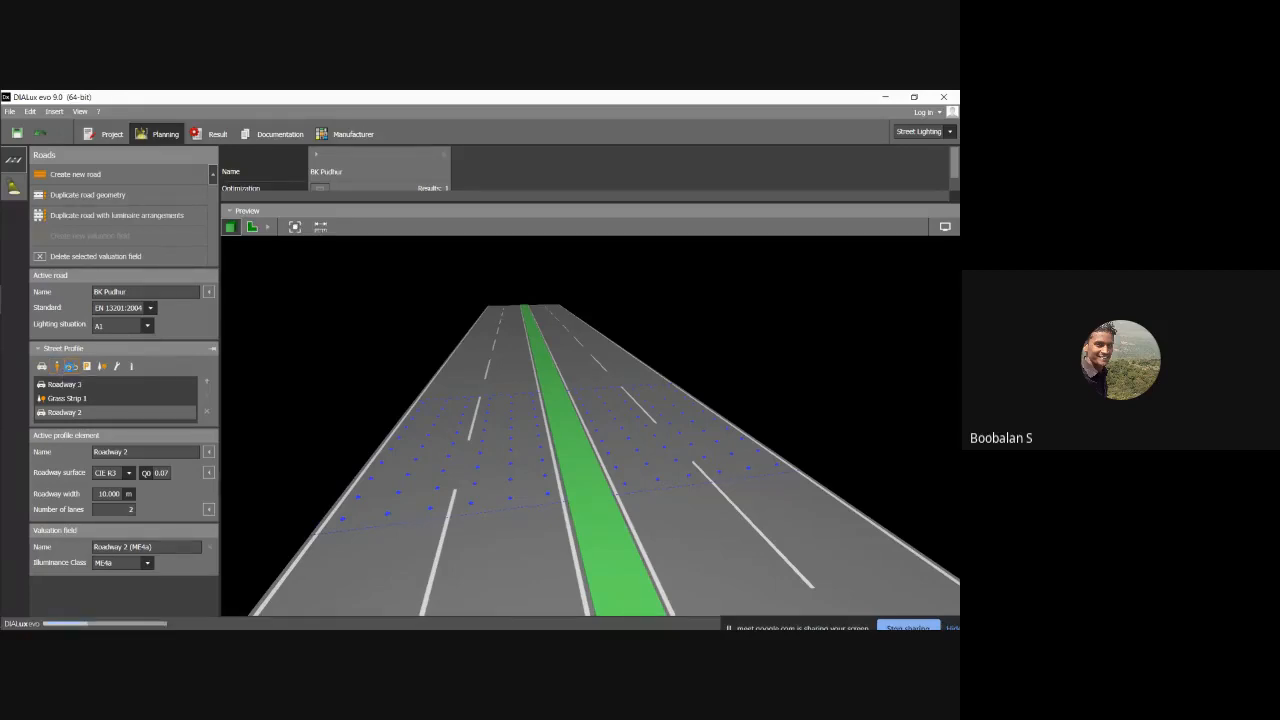
Step: Add two bicycle lanes to the street profile and view them in the 3D preview
{"action": "left_click", "coordinate": [71, 367]}
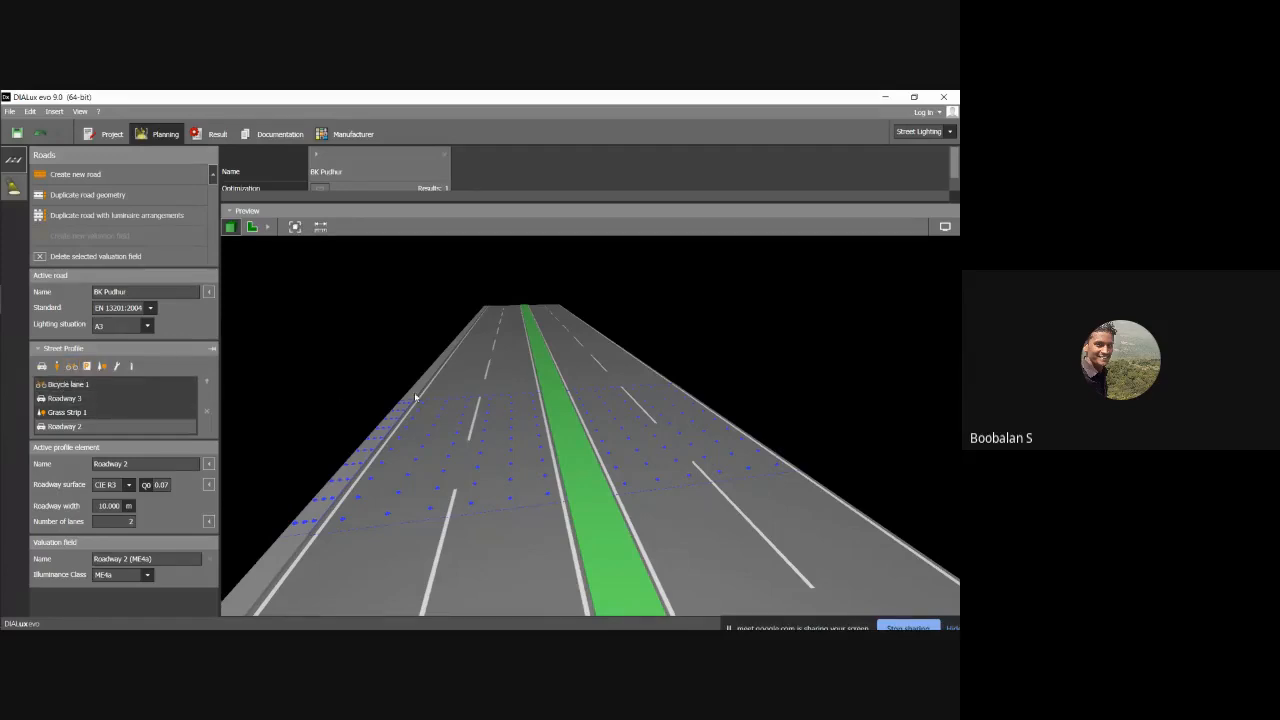
{"action": "right_click_drag", "start_coordinate": [414, 393], "coordinate": [434, 397]}
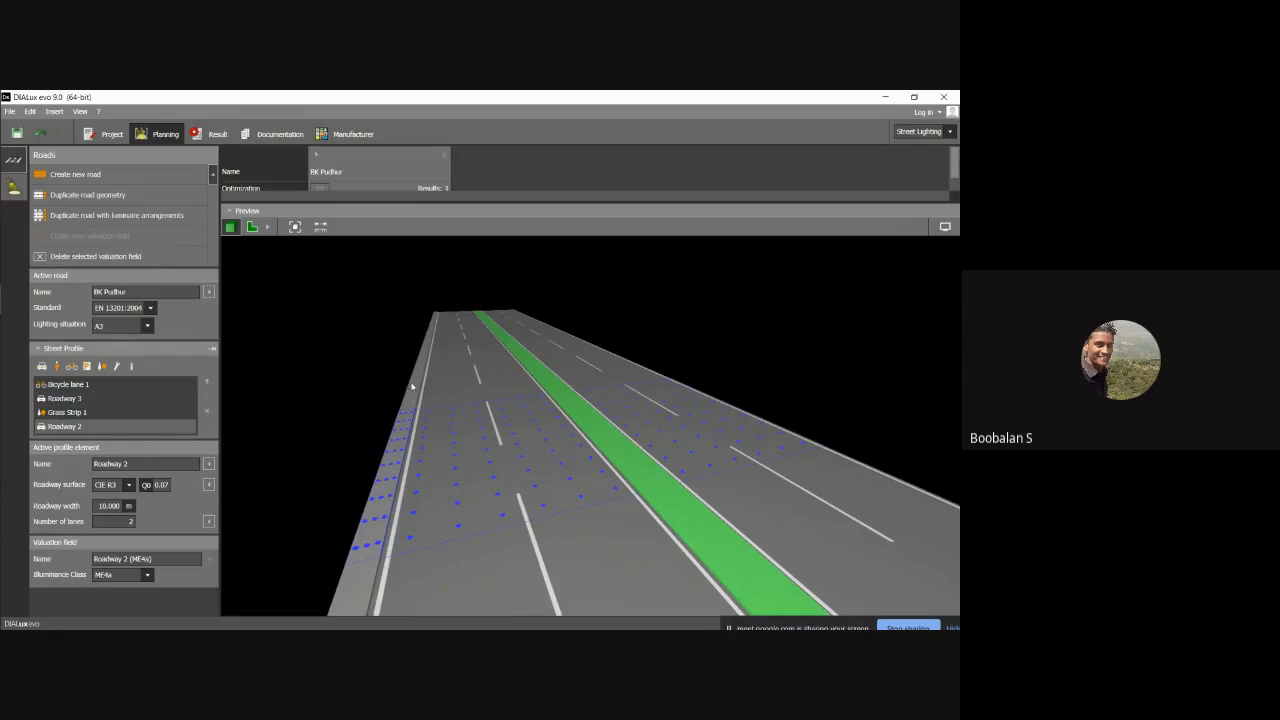
{"action": "left_click_drag", "start_coordinate": [297, 421], "coordinate": [686, 400]}
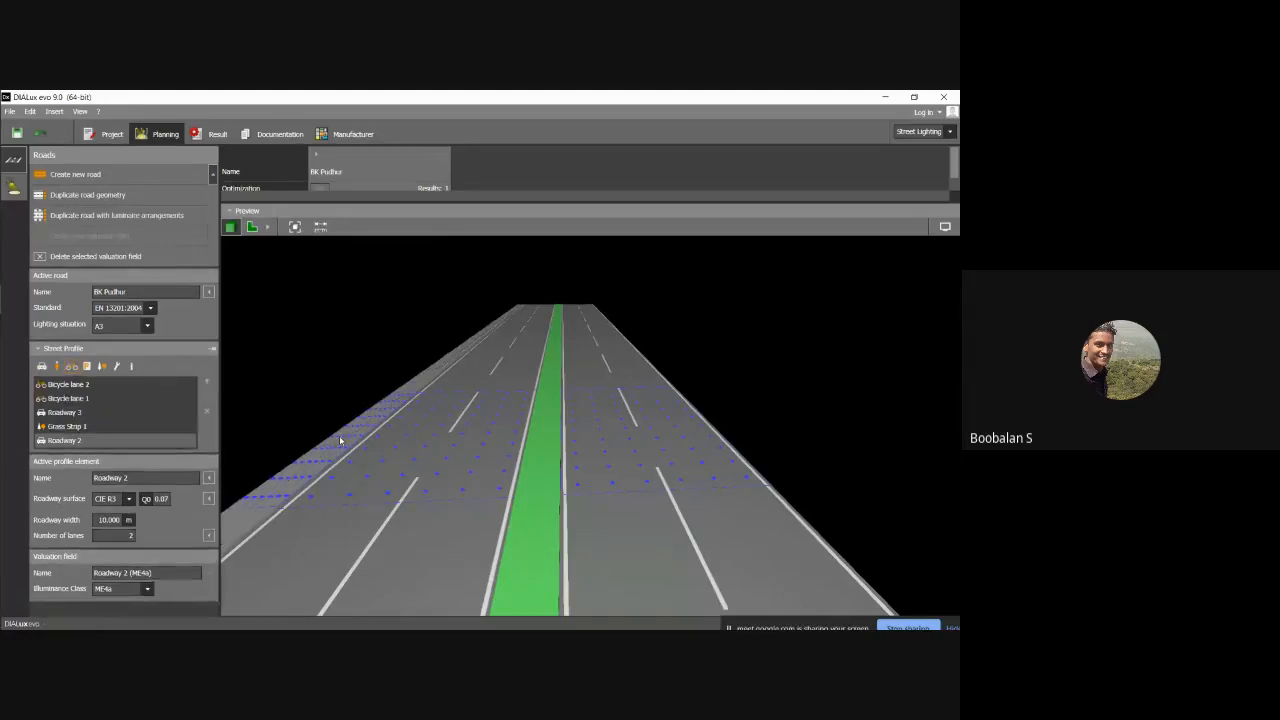
{"action": "left_click_drag", "start_coordinate": [340, 440], "coordinate": [677, 380]}
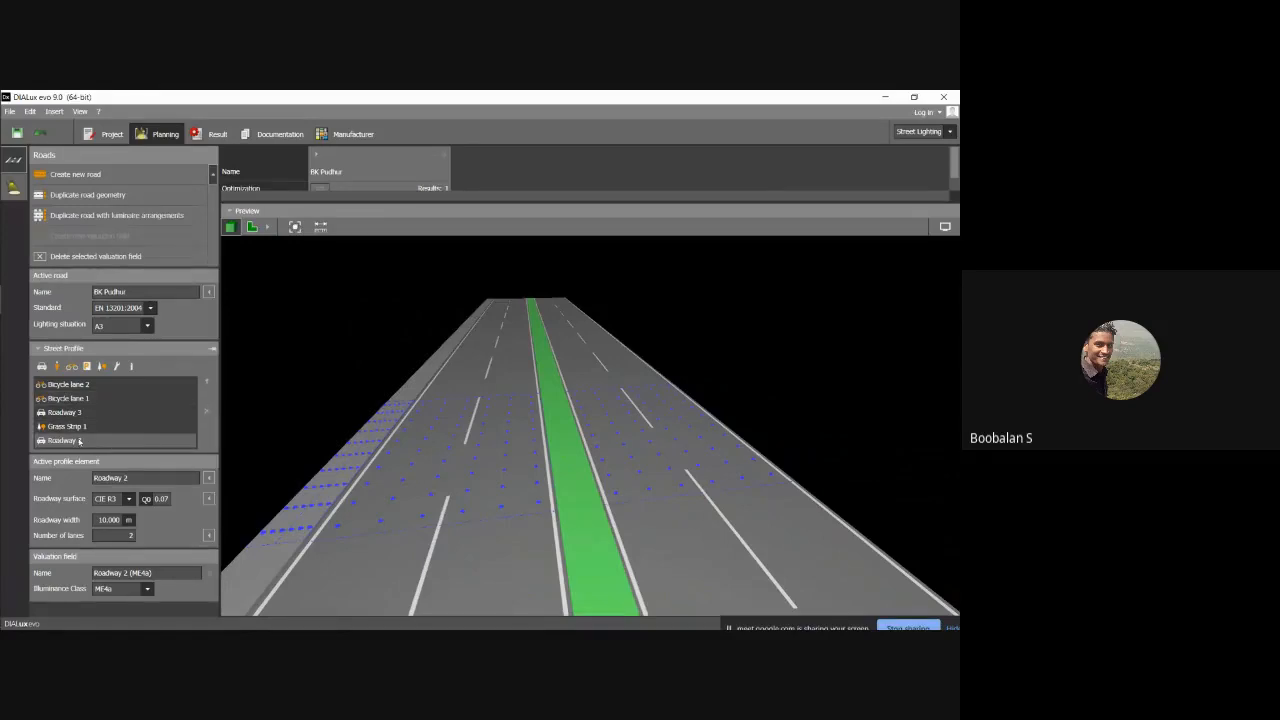
Step: Move Bicycle lane 1 below Roadway 2 so that it borders the opposite edge of the street
{"action": "left_click", "coordinate": [81, 400]}
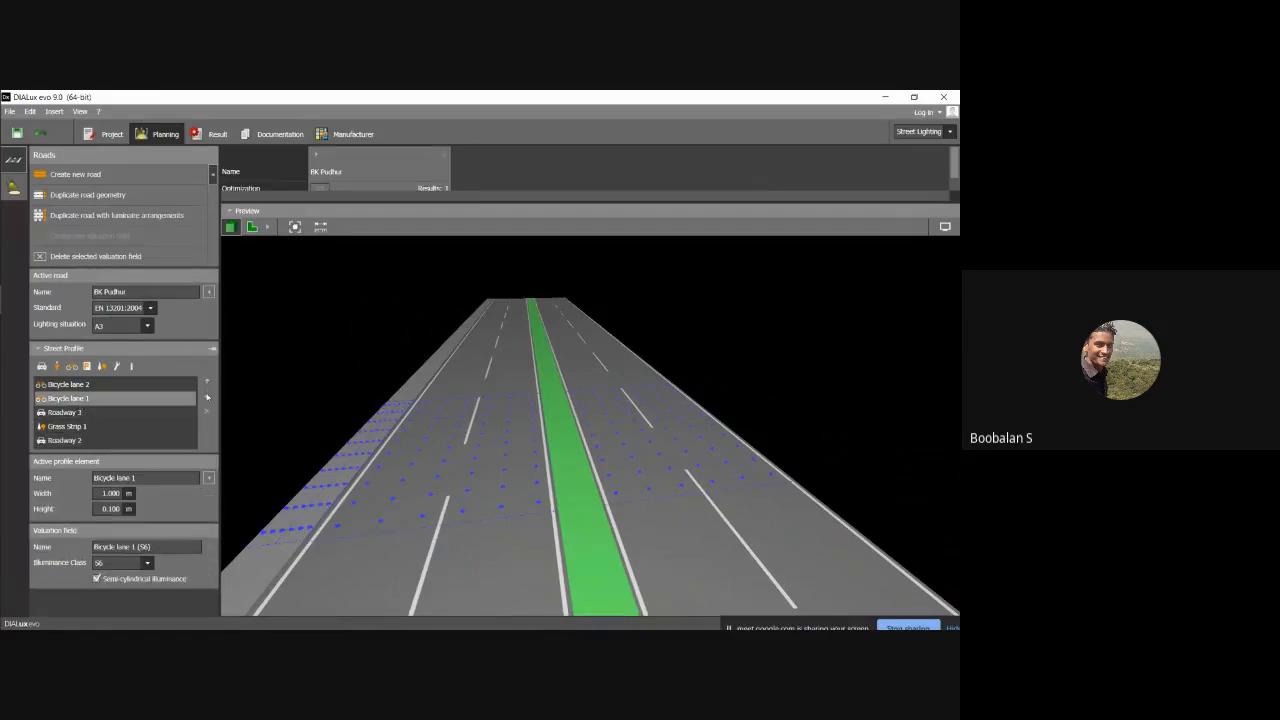
{"action": "left_click", "coordinate": [207, 397]}
{"action": "left_click", "coordinate": [207, 398]}
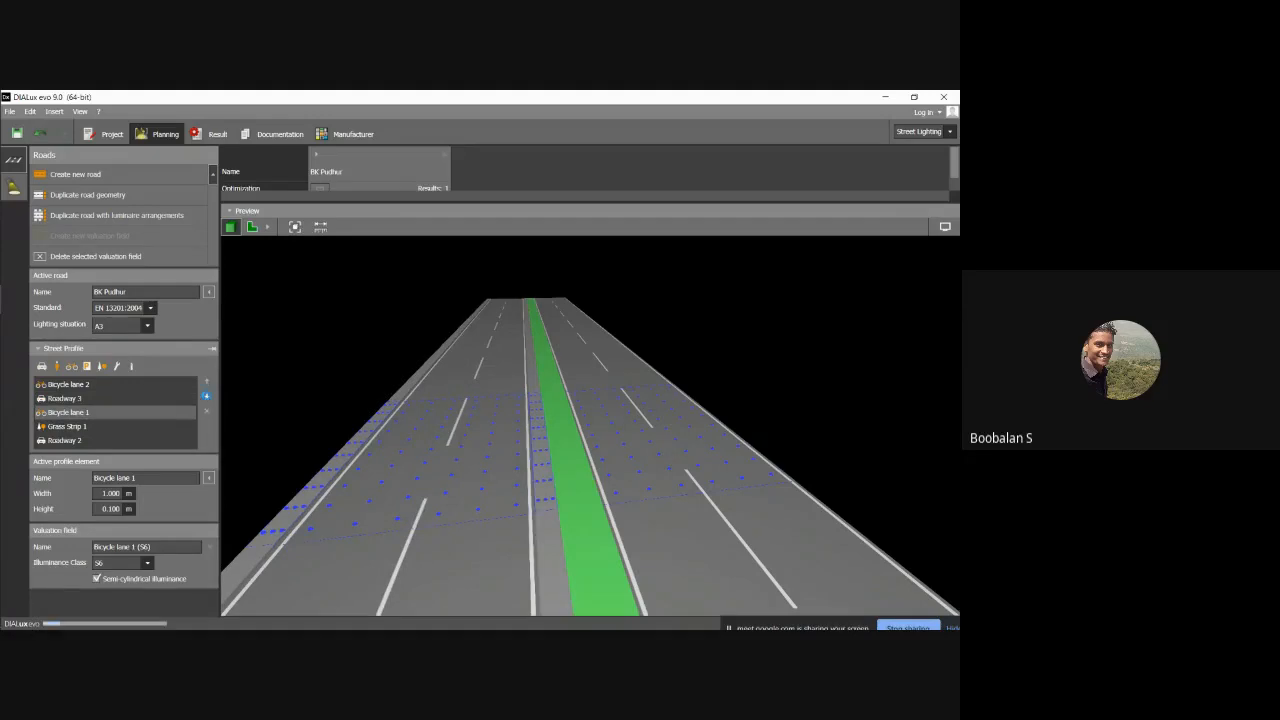
{"action": "left_click", "coordinate": [207, 398]}
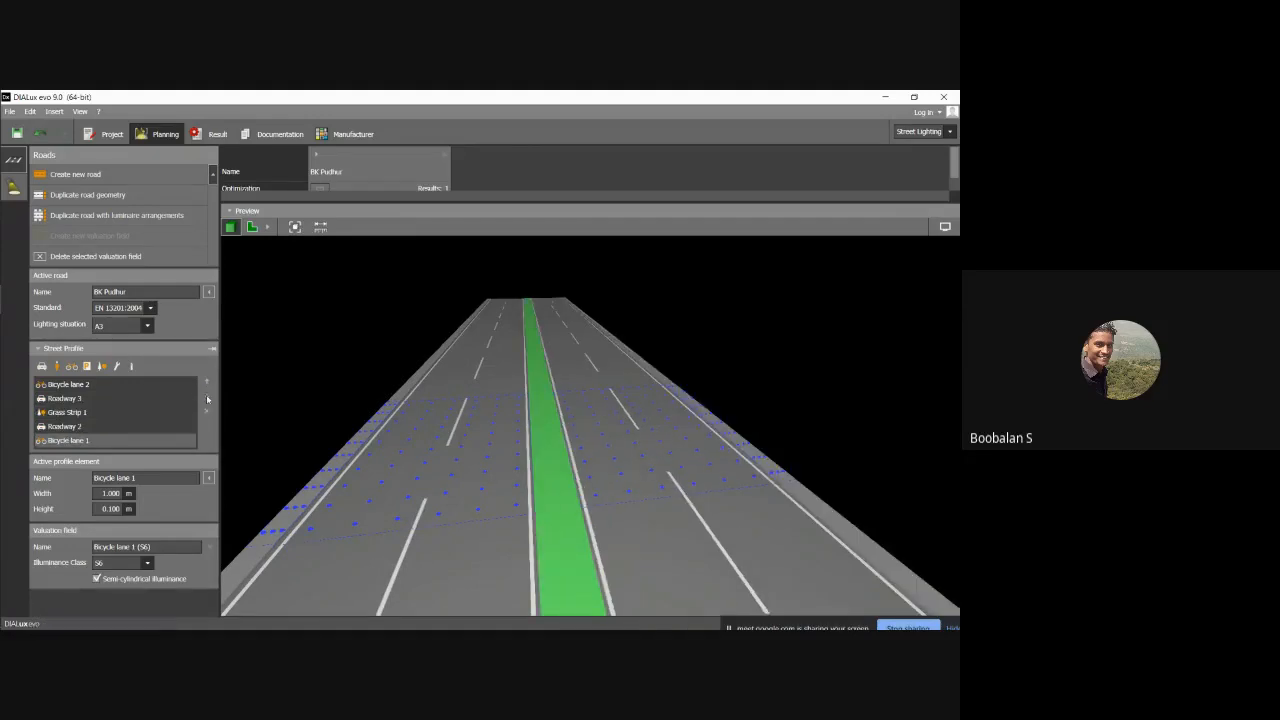
Step: Examine the street profile with its bicycle lanes, roadways and grass median from several angles in the 3D preview
{"action": "right_click_drag", "start_coordinate": [695, 464], "coordinate": [670, 449]}
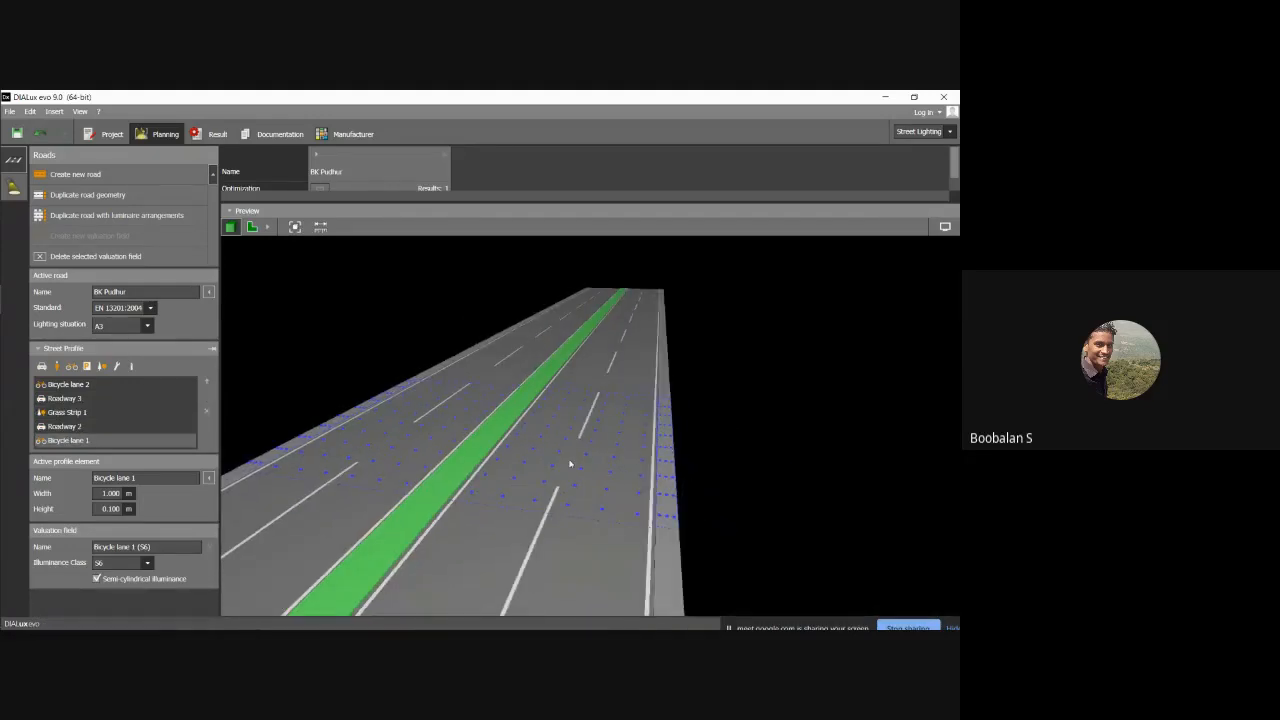
{"action": "mouse_move", "coordinate": [559, 464]}
{"action": "right_mouse_down"}
{"action": "mouse_move", "coordinate": [577, 463]}
{"action": "mouse_move", "coordinate": [487, 457]}
{"action": "mouse_move", "coordinate": [558, 456]}
{"action": "right_mouse_up"}
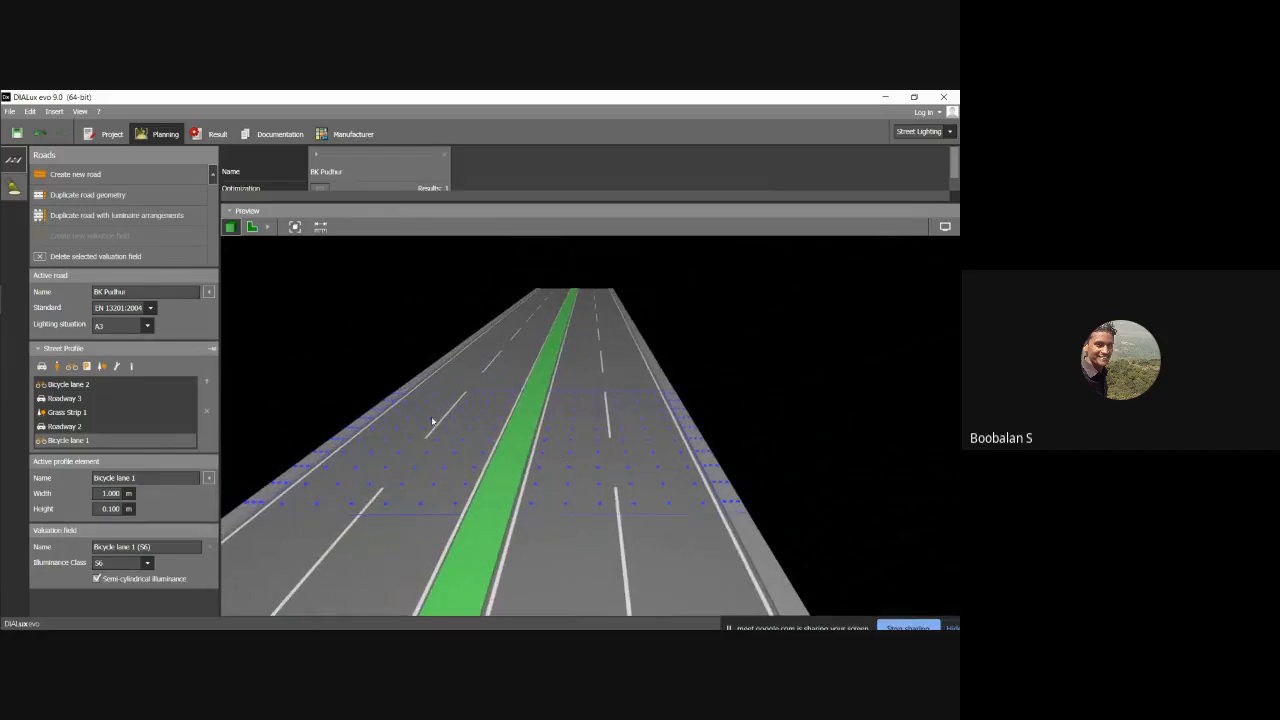
{"action": "left_click", "coordinate": [562, 332]}
{"action": "right_click_drag", "start_coordinate": [450, 408], "coordinate": [410, 463]}
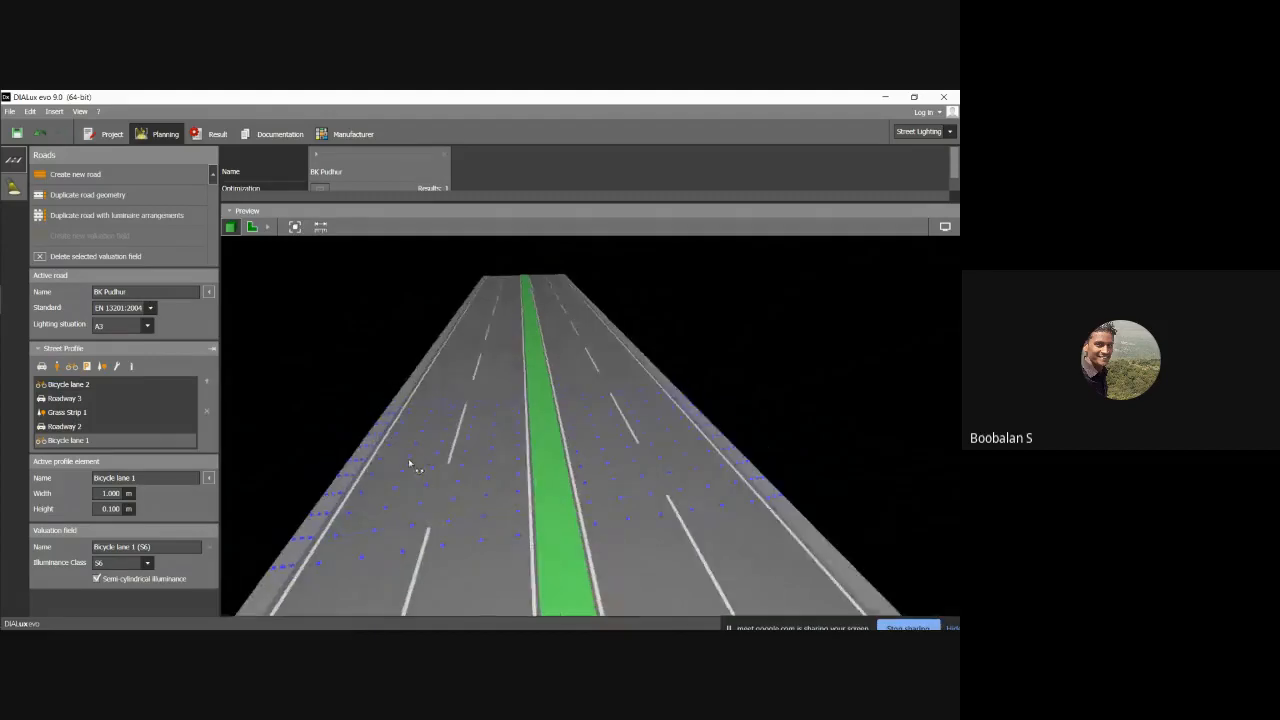
{"action": "left_click", "coordinate": [107, 509]}
{"action": "mouse_move", "coordinate": [368, 523]}
{"action": "right_mouse_down"}
{"action": "mouse_move", "coordinate": [350, 521]}
{"action": "mouse_move", "coordinate": [376, 522]}
{"action": "mouse_move", "coordinate": [354, 508]}
{"action": "mouse_move", "coordinate": [380, 502]}
{"action": "mouse_move", "coordinate": [365, 519]}
{"action": "mouse_move", "coordinate": [391, 516]}
{"action": "right_mouse_up"}
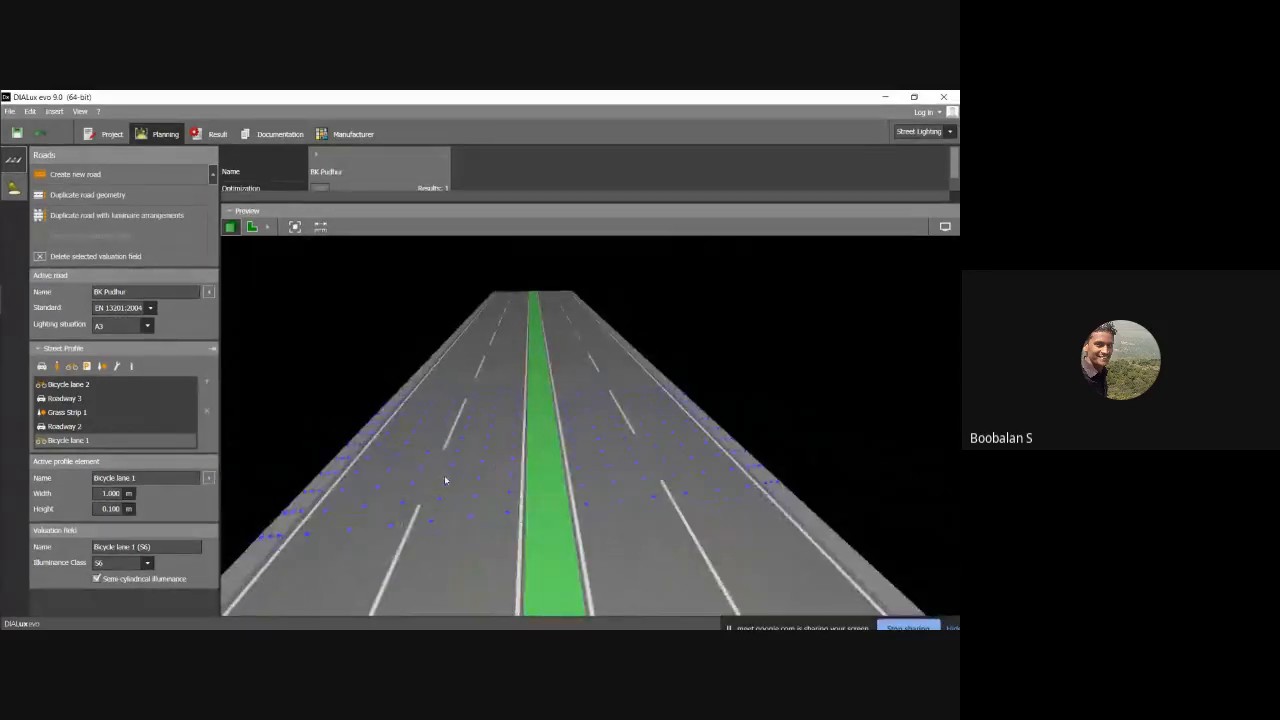
{"action": "mouse_move", "coordinate": [444, 480]}
{"action": "right_mouse_down"}
{"action": "mouse_move", "coordinate": [463, 482]}
{"action": "mouse_move", "coordinate": [429, 474]}
{"action": "mouse_move", "coordinate": [441, 477]}
{"action": "right_mouse_up"}
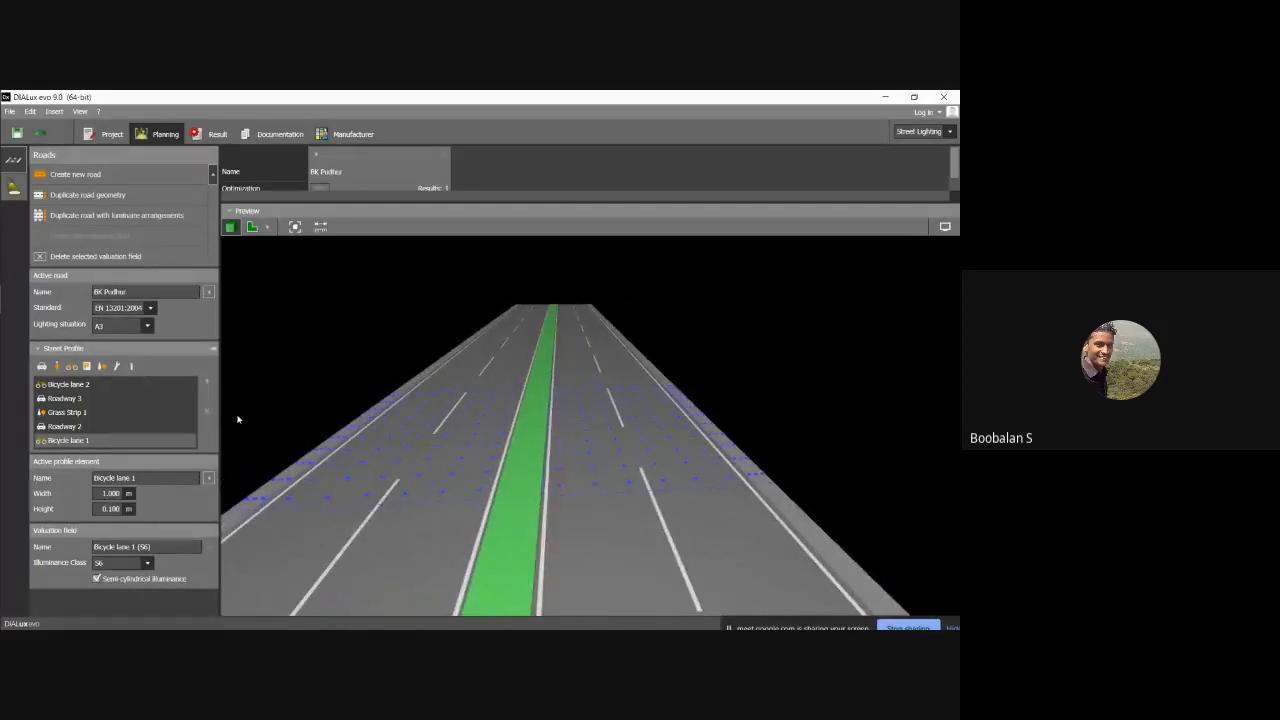
{"action": "right_click_drag", "start_coordinate": [375, 425], "coordinate": [375, 432]}
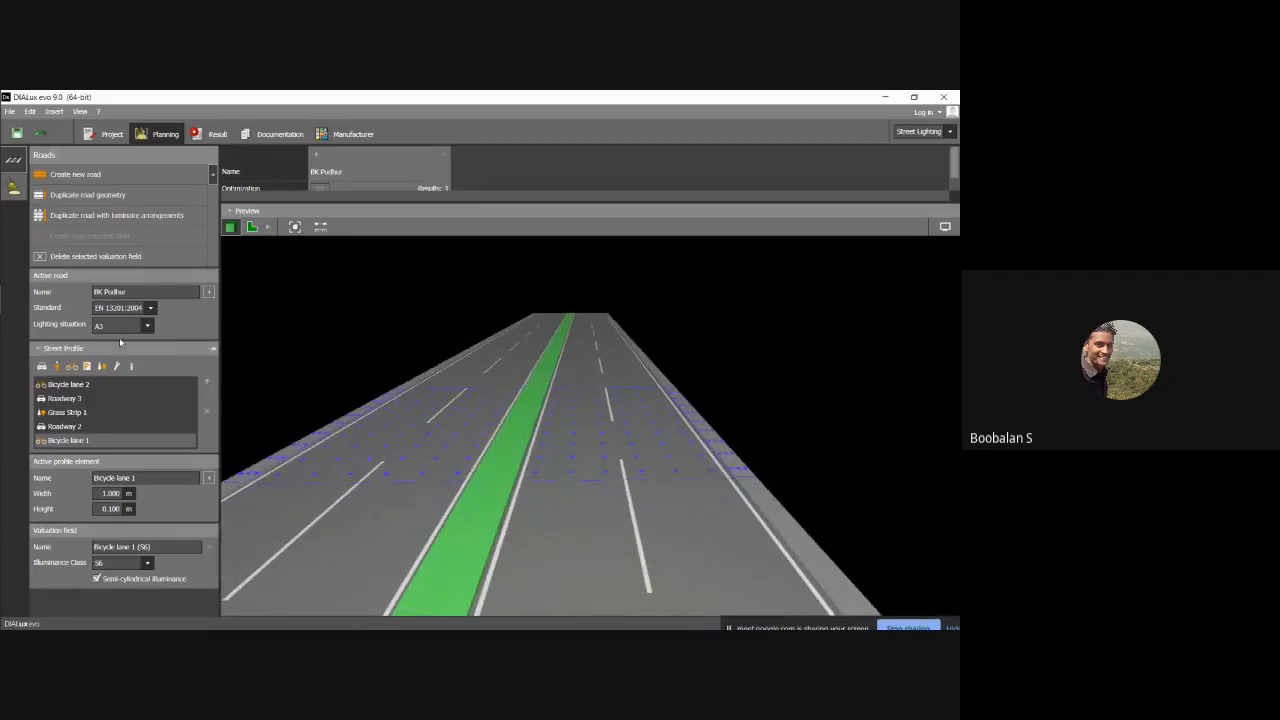
{"action": "right_click_drag", "start_coordinate": [323, 371], "coordinate": [336, 378]}
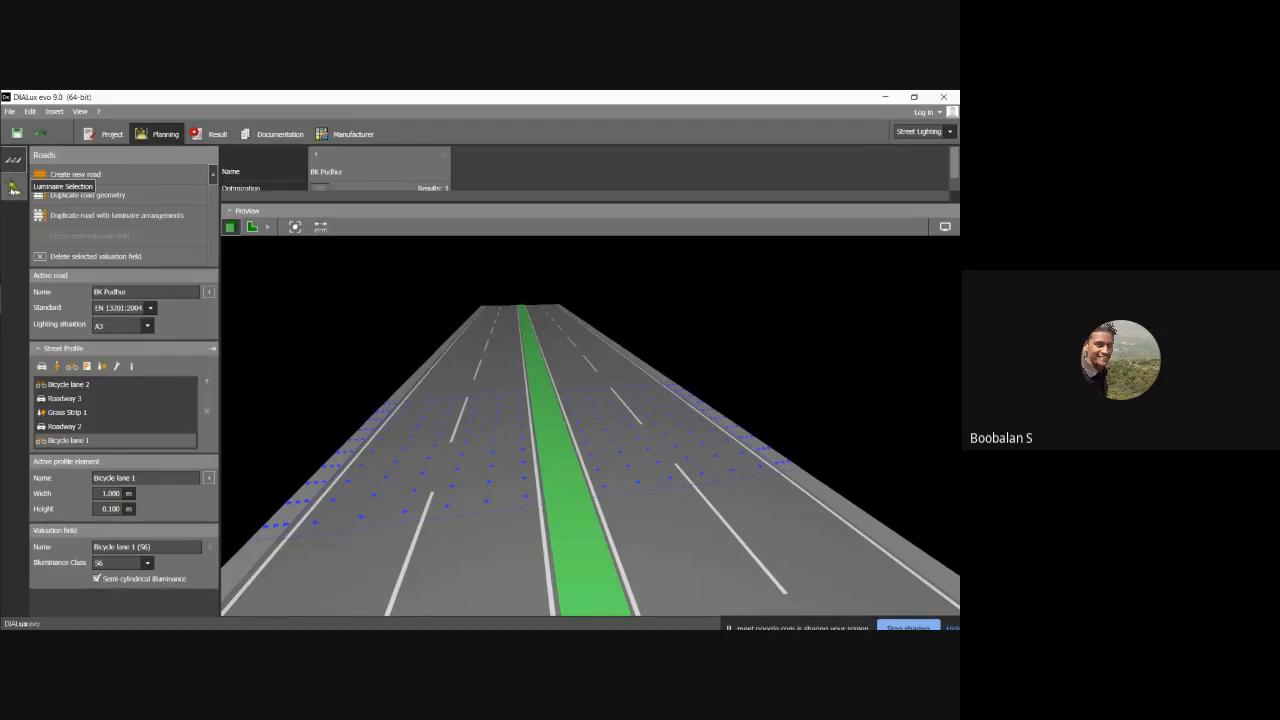
Step: Dismiss the chat notification and open the Philips luminaire database from the catalogs in luminaire selection
{"action": "left_click", "coordinate": [13, 189]}
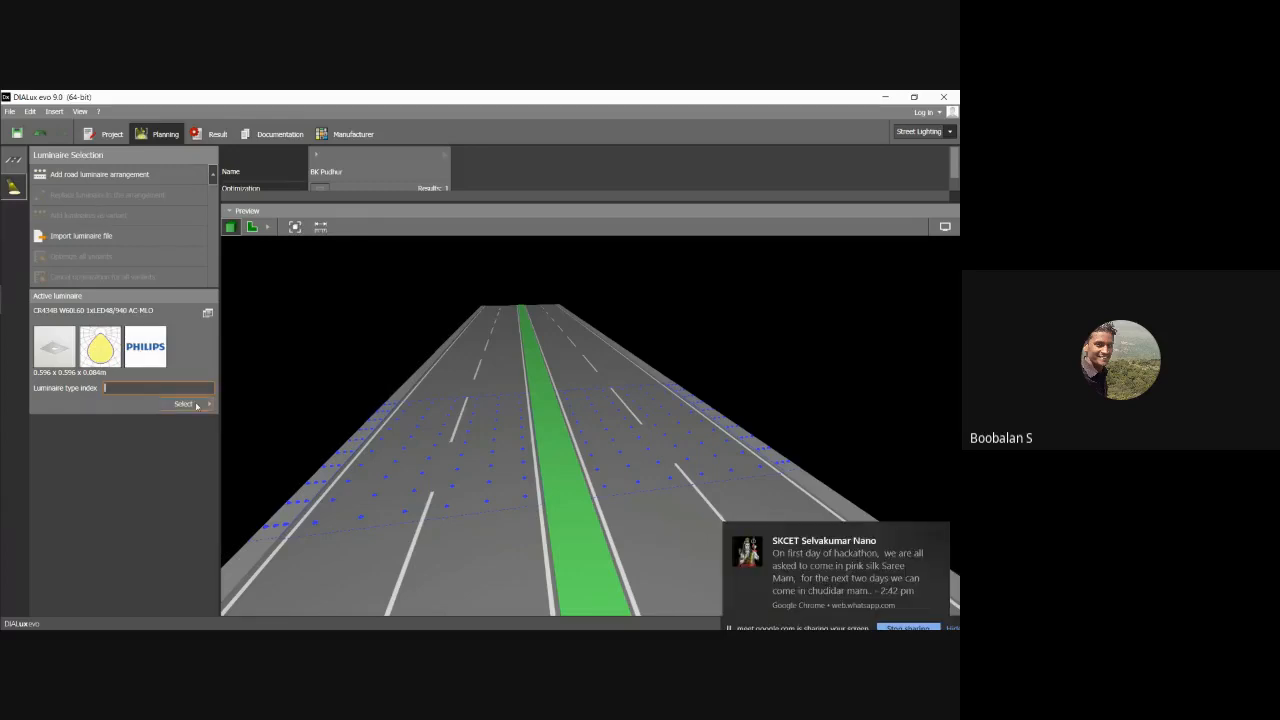
{"action": "left_click", "coordinate": [197, 405]}
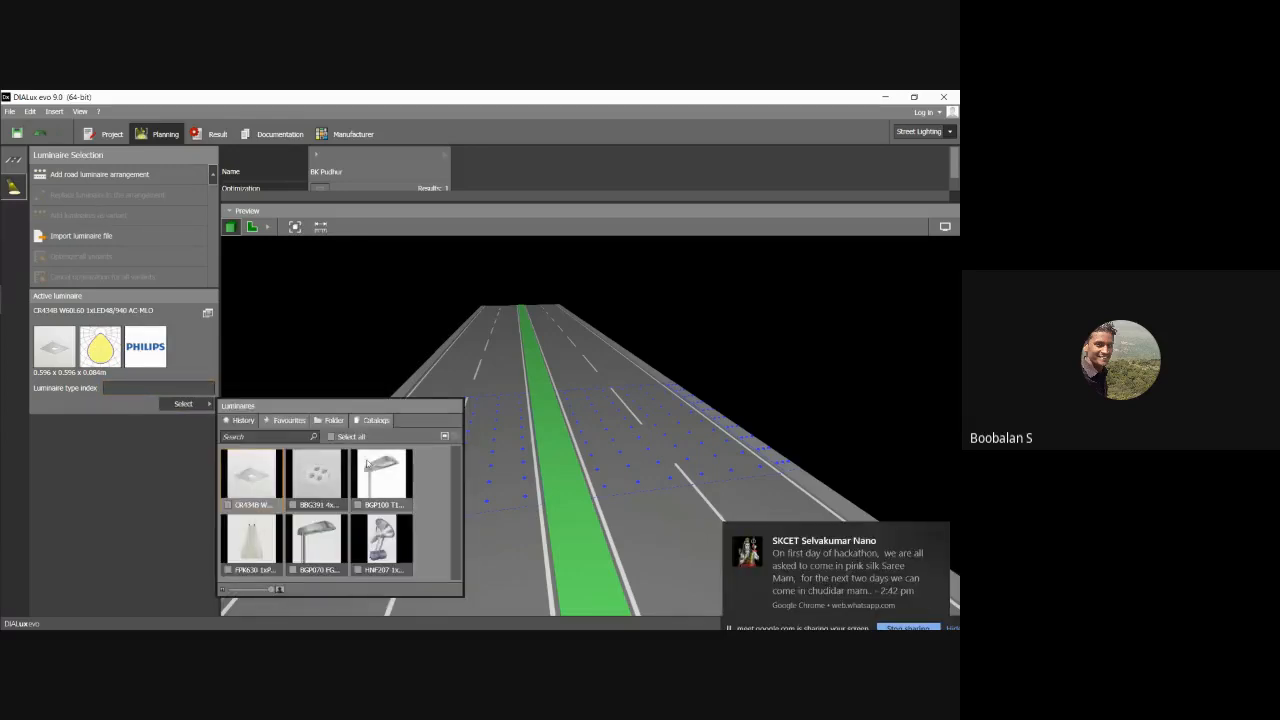
{"action": "left_click", "coordinate": [939, 535]}
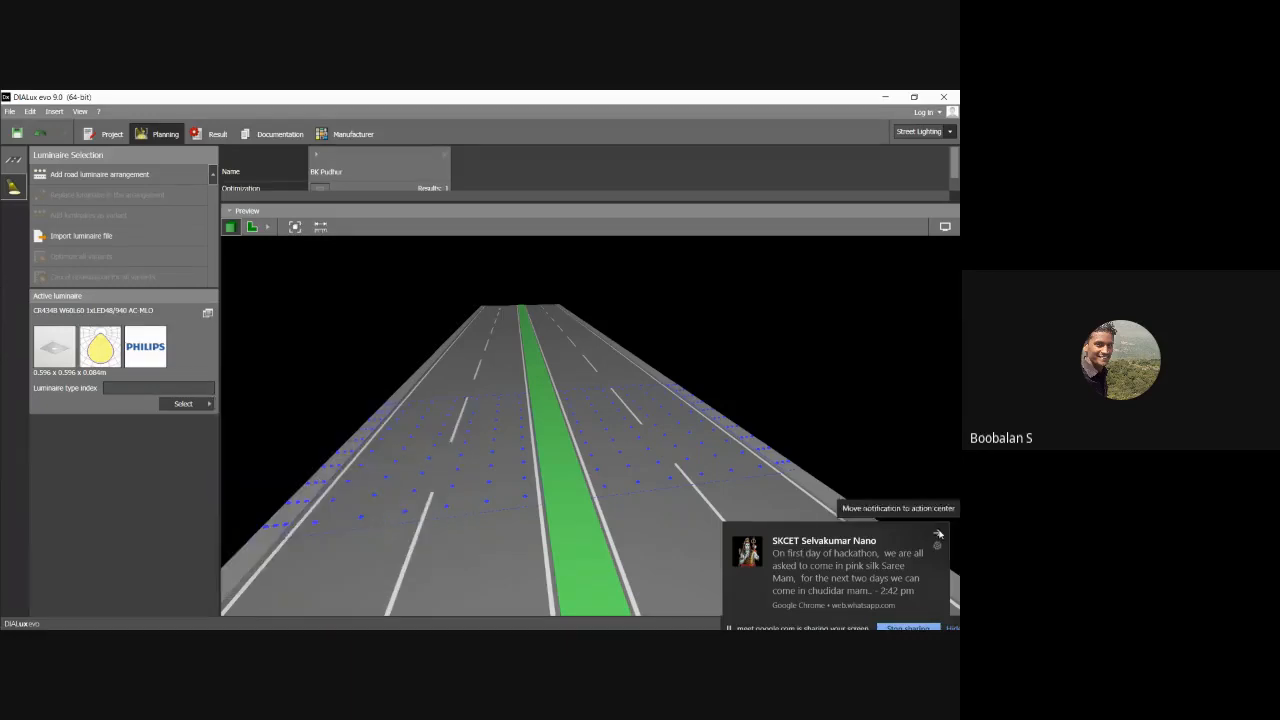
{"action": "left_click", "coordinate": [207, 405]}
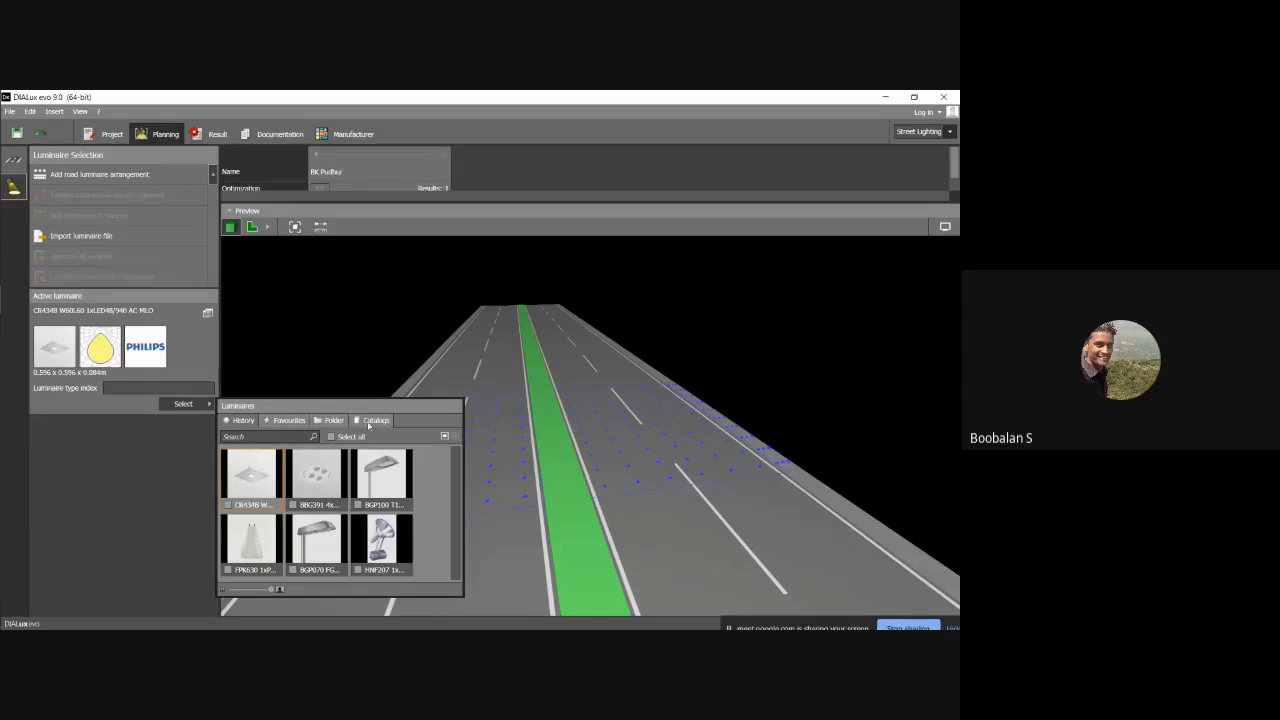
{"action": "left_click", "coordinate": [372, 421]}
{"action": "left_click", "coordinate": [318, 473]}
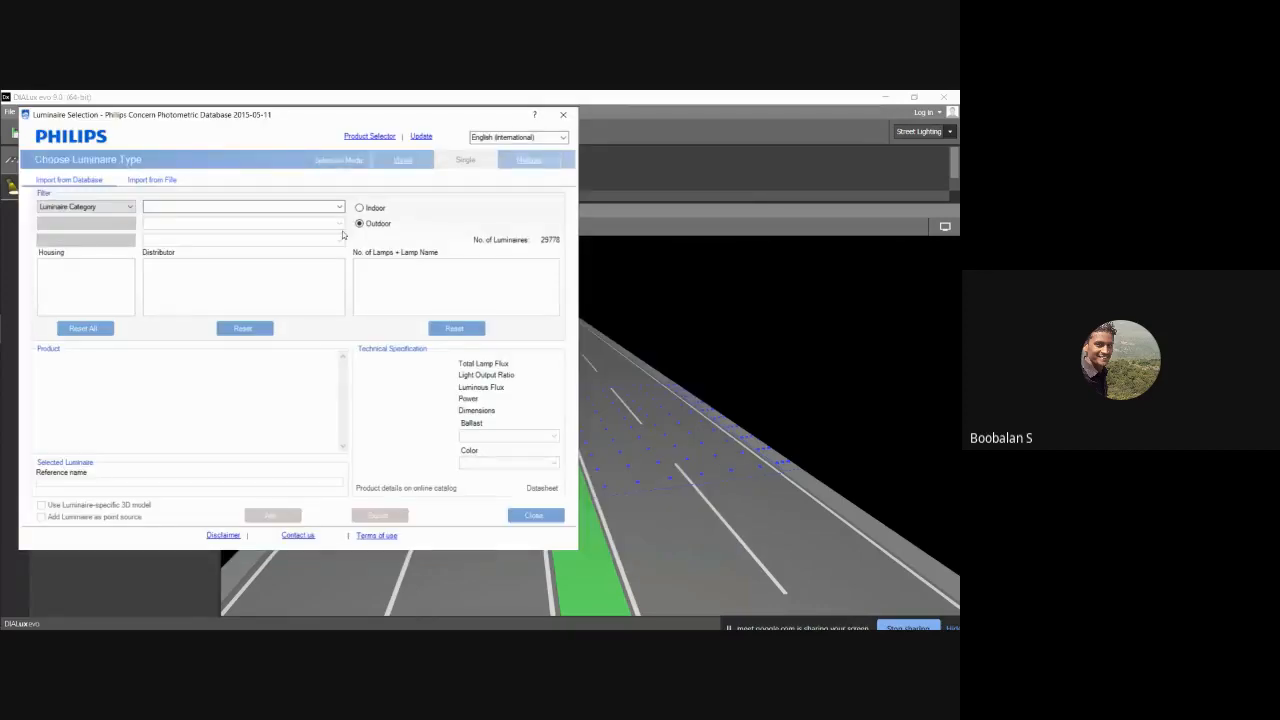
Step: Switch to the Google Meet window to check the call, and return to the Philips luminaire selection dialog
{"action": "left_click_drag", "start_coordinate": [278, 118], "coordinate": [353, 128]}
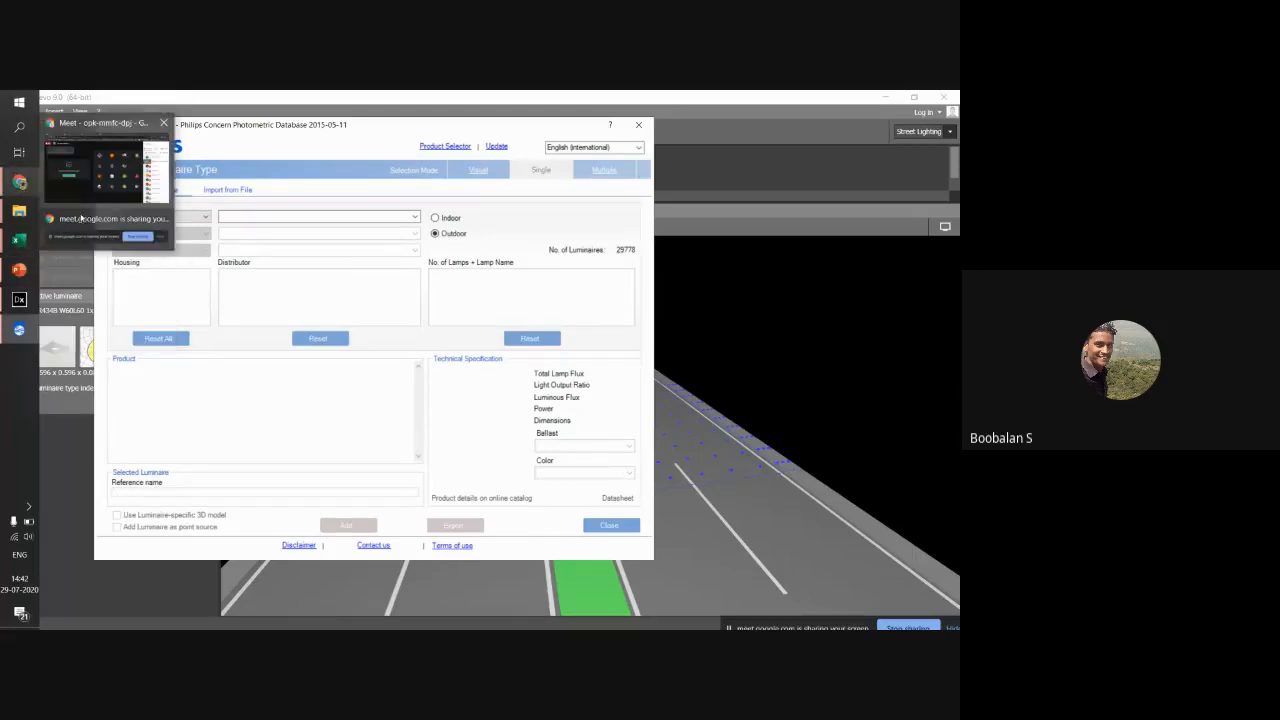
{"action": "left_click_drag", "start_coordinate": [471, 128], "coordinate": [538, 128]}
{"action": "mouse_move", "coordinate": [19, 181]}
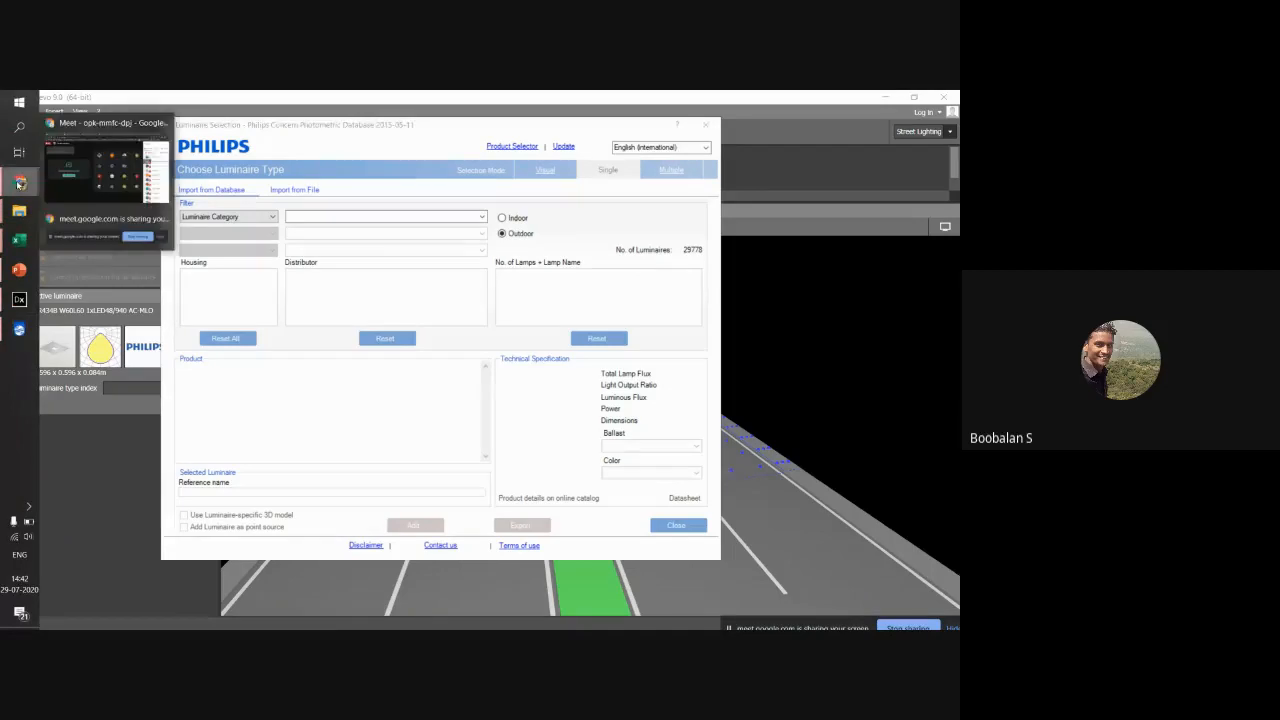
{"action": "left_click", "coordinate": [105, 165]}
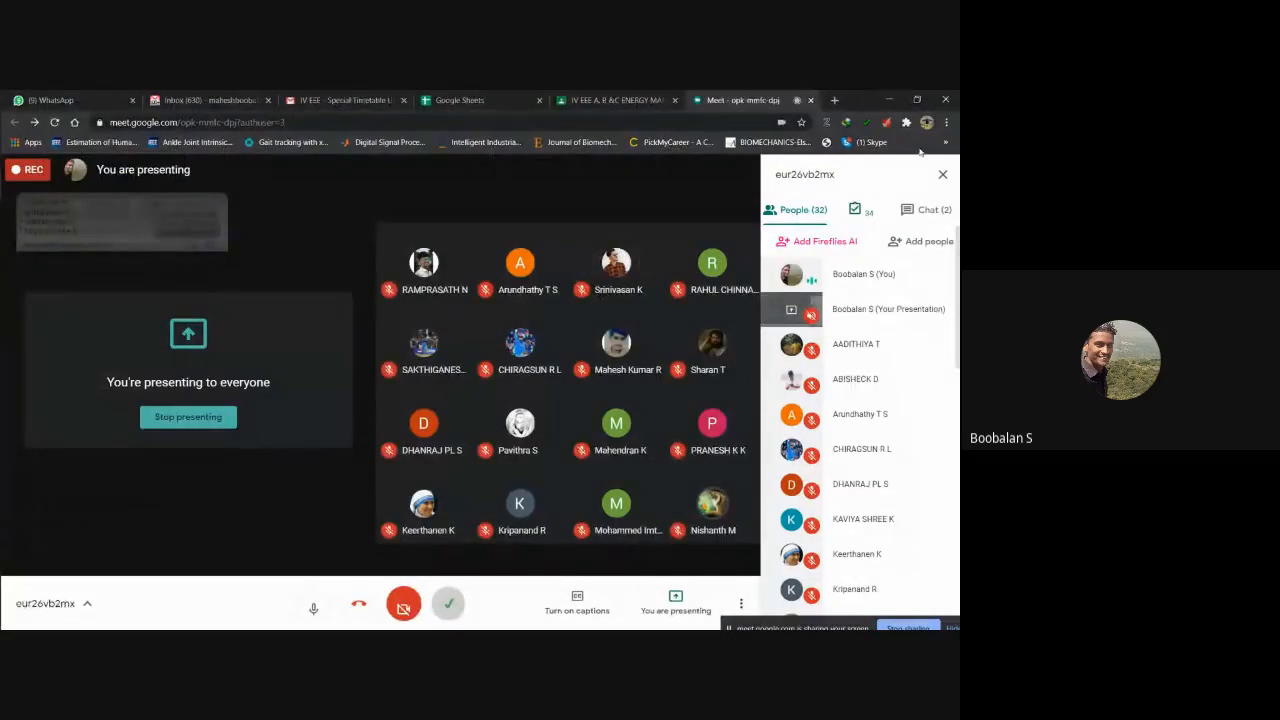
{"action": "left_click", "coordinate": [896, 99]}
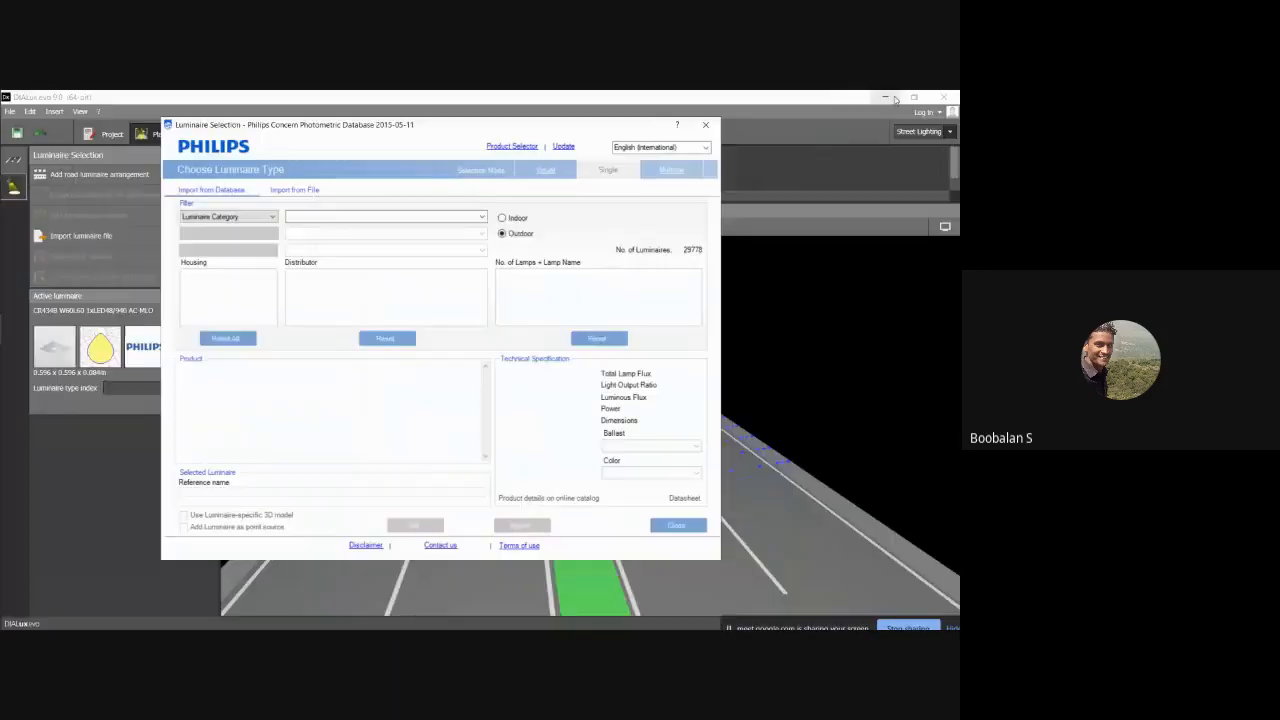
{"action": "left_click_drag", "start_coordinate": [419, 134], "coordinate": [482, 166]}
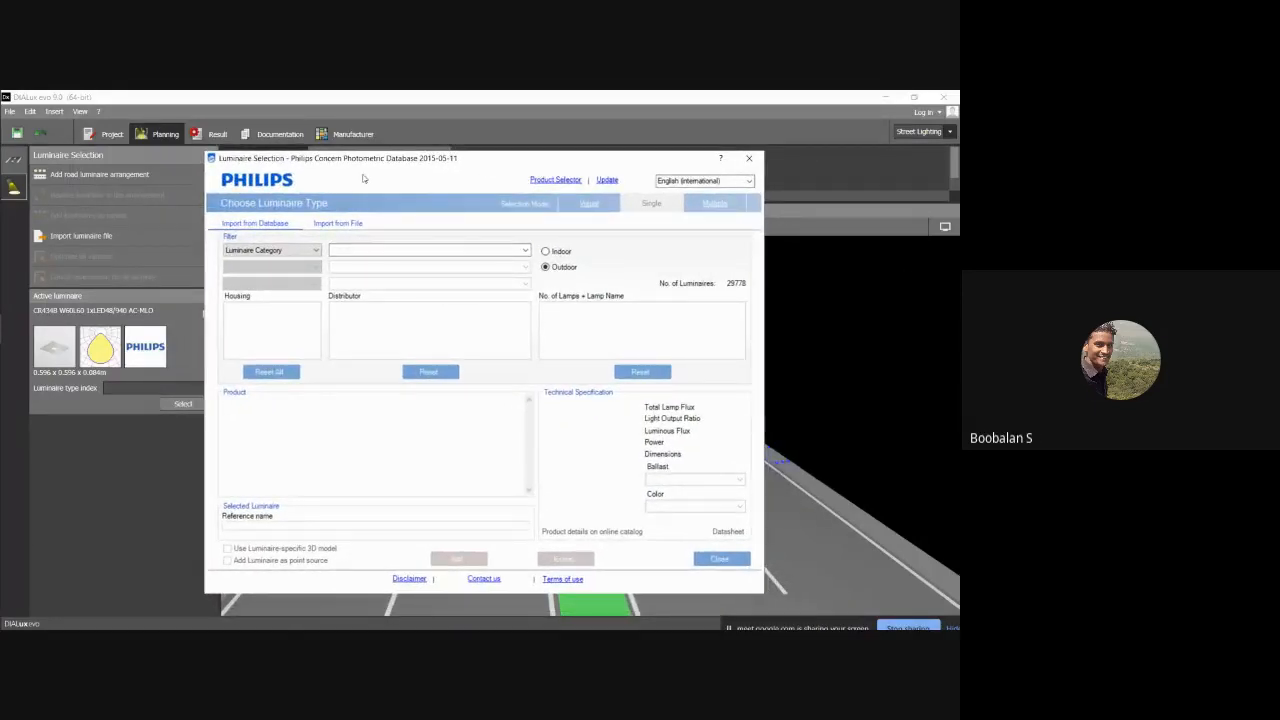
{"action": "left_click_drag", "start_coordinate": [371, 162], "coordinate": [396, 161]}
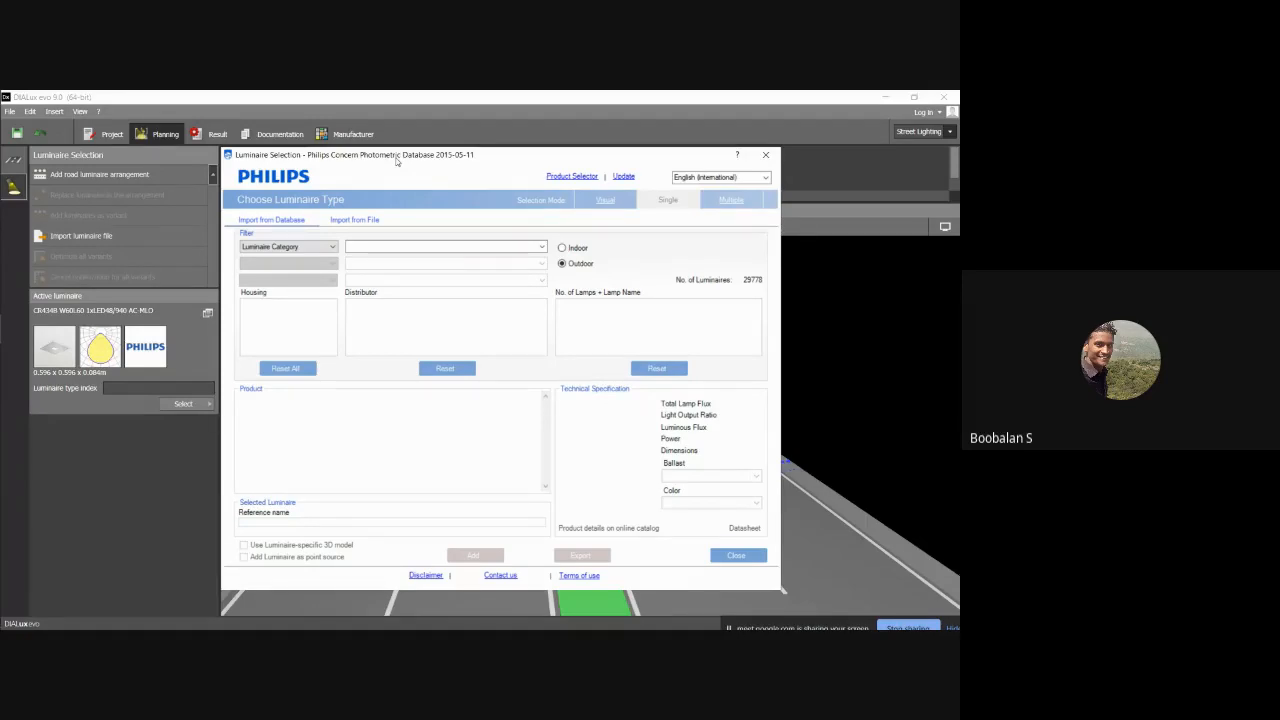
{"action": "left_click_drag", "start_coordinate": [395, 162], "coordinate": [395, 165]}
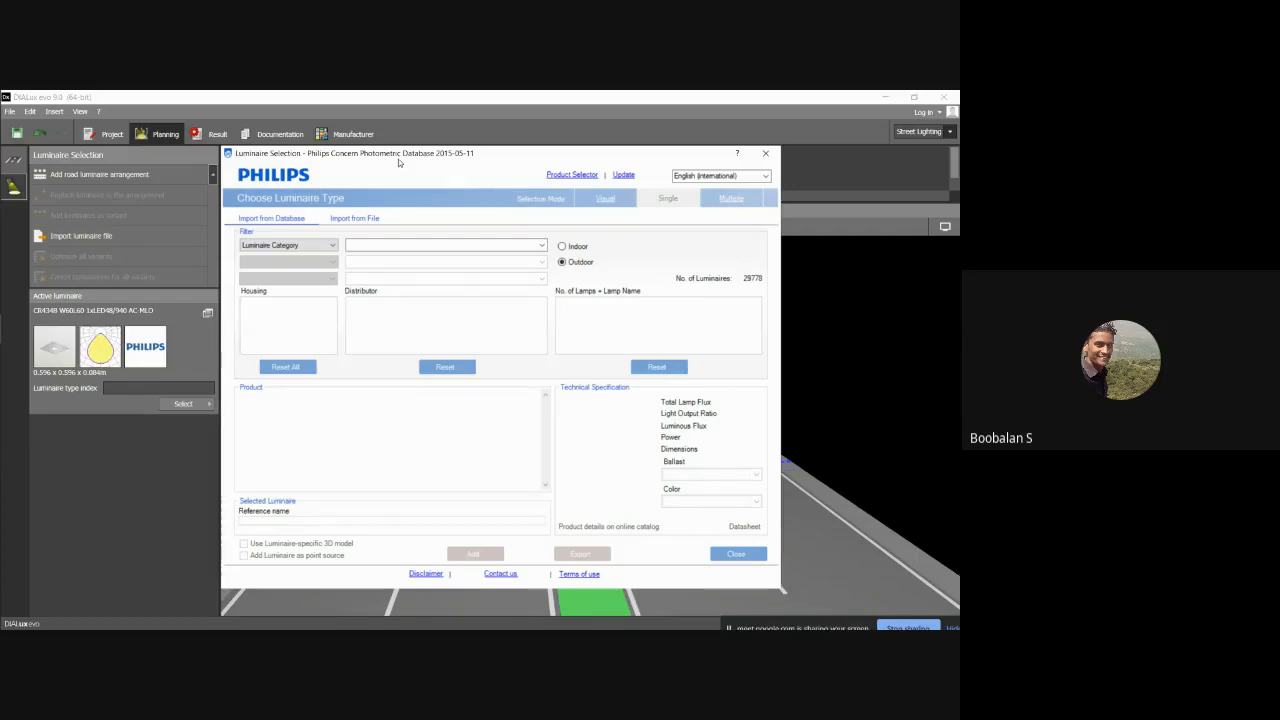
{"action": "left_click_drag", "start_coordinate": [398, 159], "coordinate": [402, 159]}
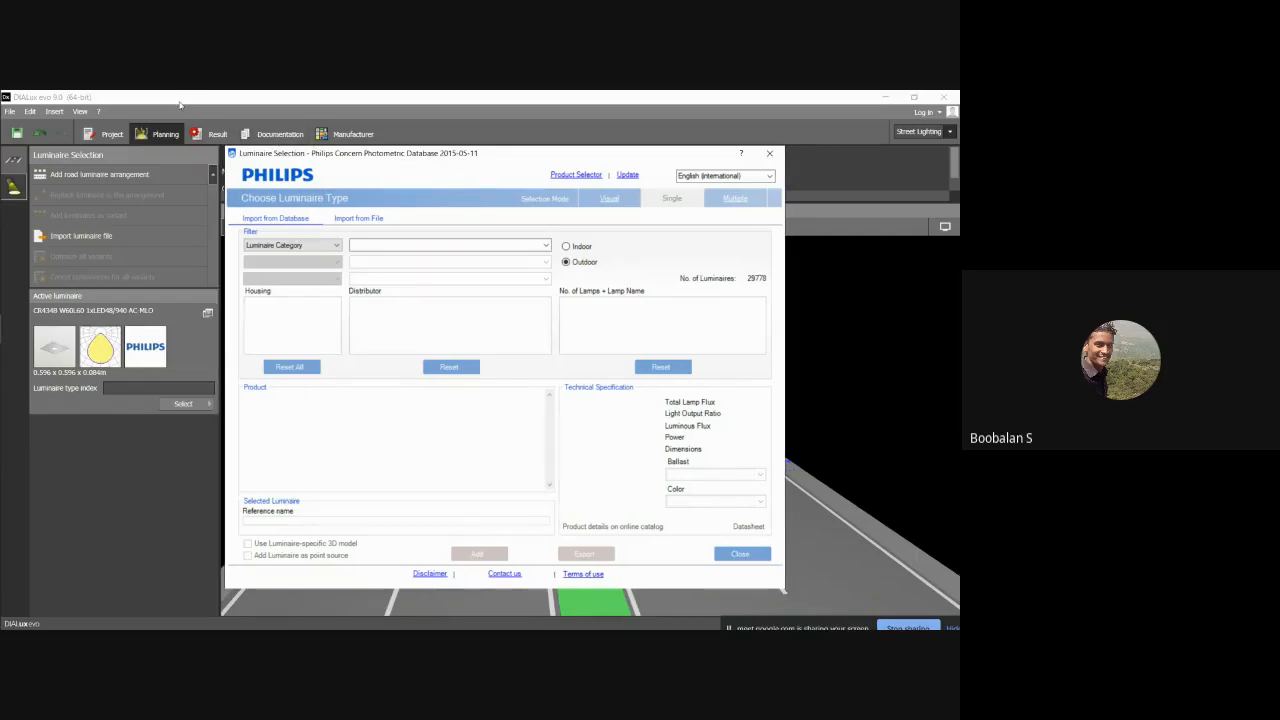
{"action": "left_click_drag", "start_coordinate": [358, 155], "coordinate": [355, 155]}
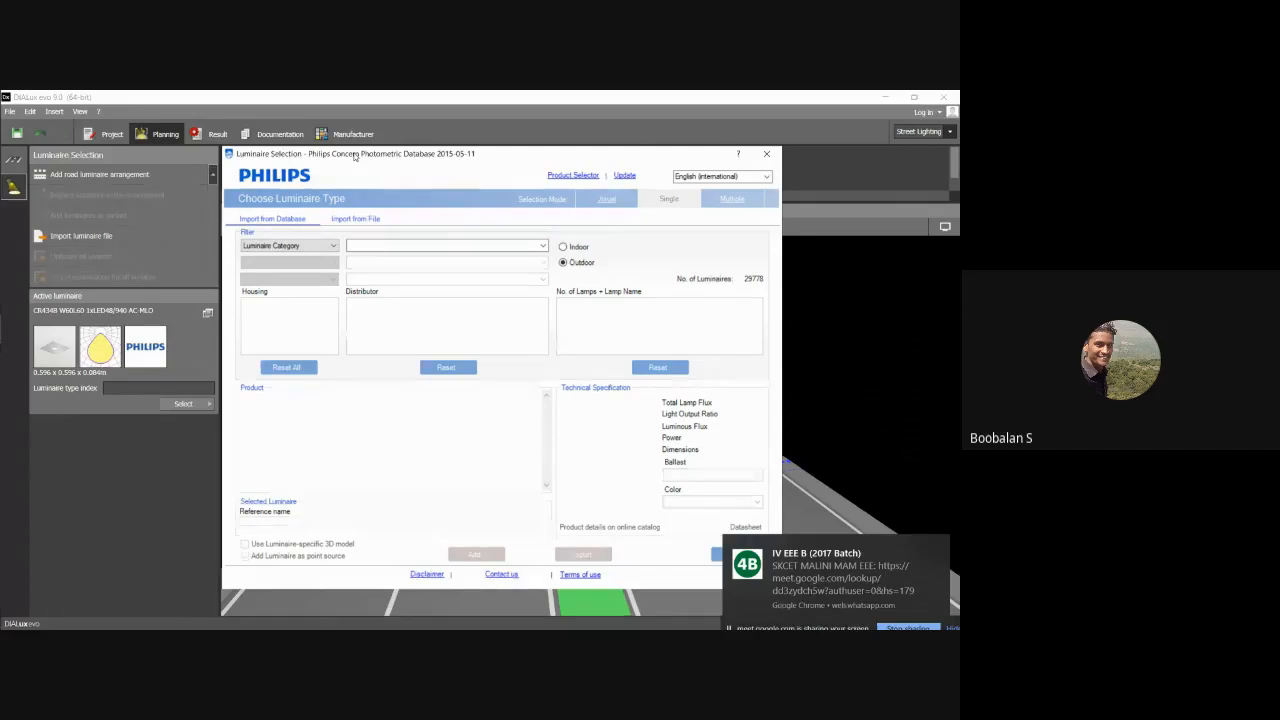
{"action": "left_click_drag", "start_coordinate": [314, 157], "coordinate": [383, 165]}
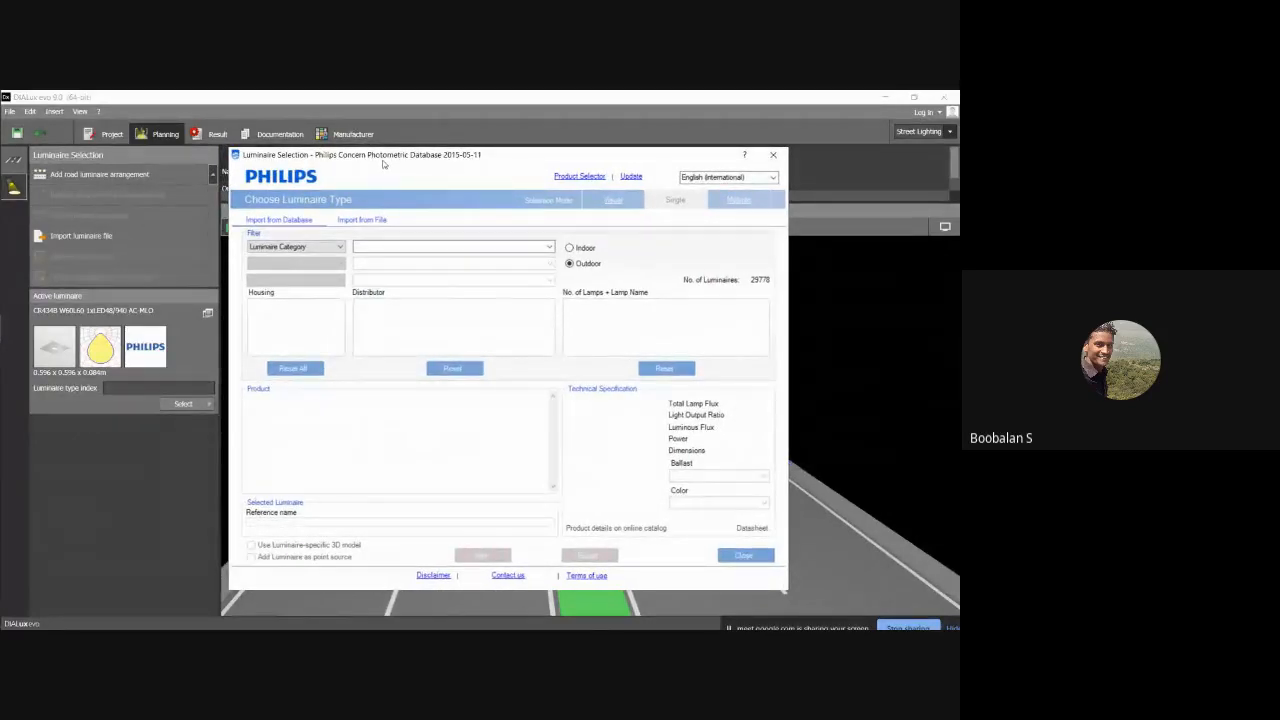
{"action": "left_click_drag", "start_coordinate": [383, 165], "coordinate": [383, 165]}
{"action": "mouse_move", "coordinate": [377, 155]}
{"action": "left_mouse_down"}
{"action": "mouse_move", "coordinate": [412, 154]}
{"action": "mouse_move", "coordinate": [368, 156]}
{"action": "left_mouse_up"}
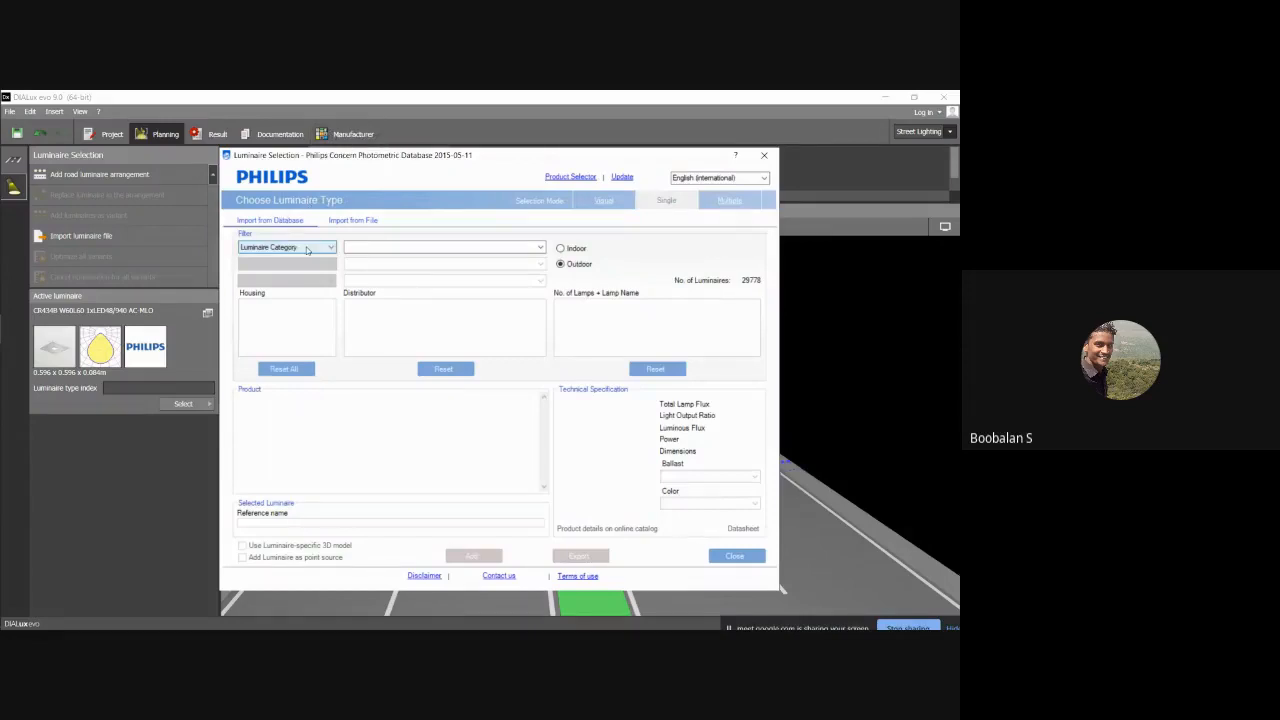
Step: Filter the outdoor luminaires by Luminaire Category and choose Road Luminaires
{"action": "left_click", "coordinate": [307, 249]}
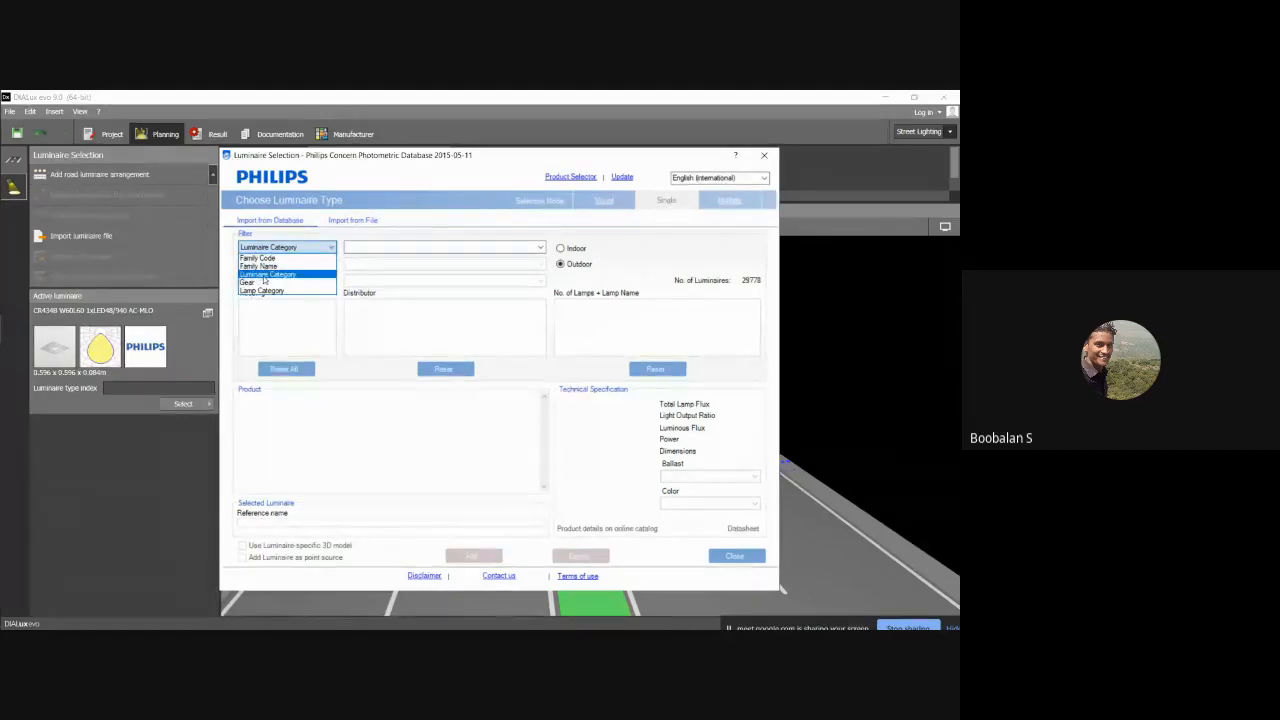
{"action": "left_click", "coordinate": [265, 276]}
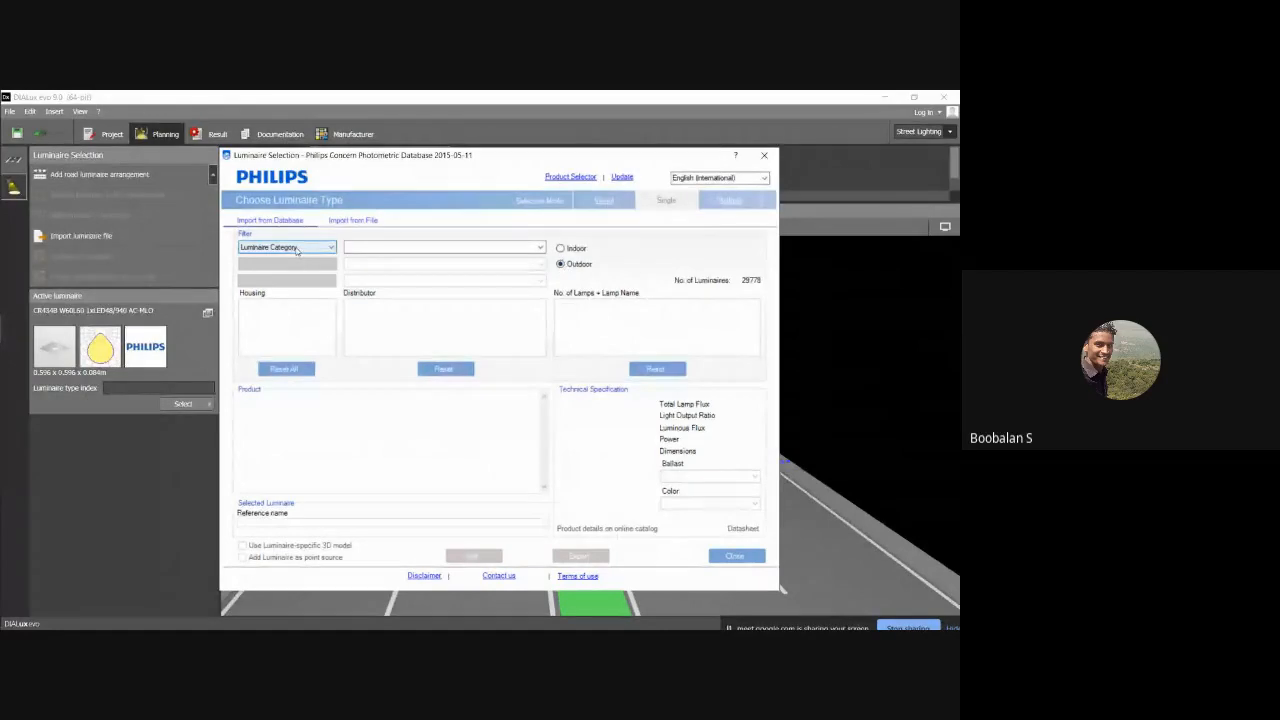
{"action": "left_click", "coordinate": [540, 248]}
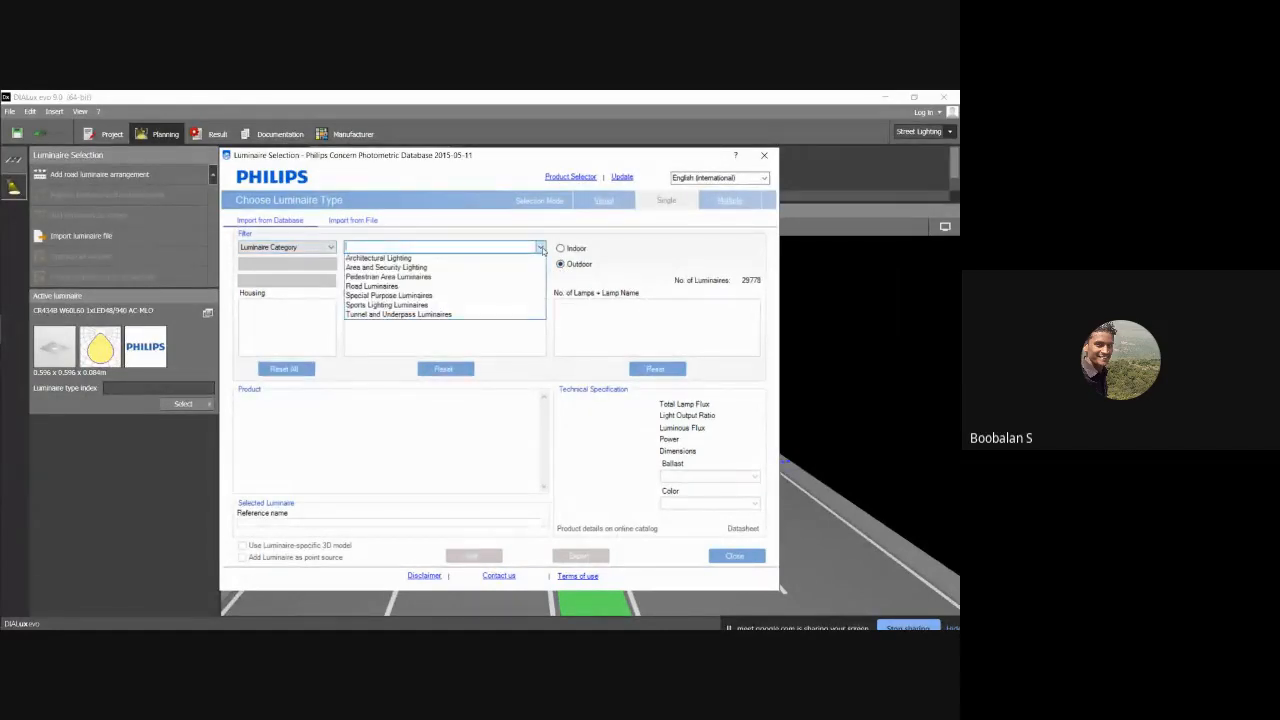
{"action": "left_click", "coordinate": [412, 287]}
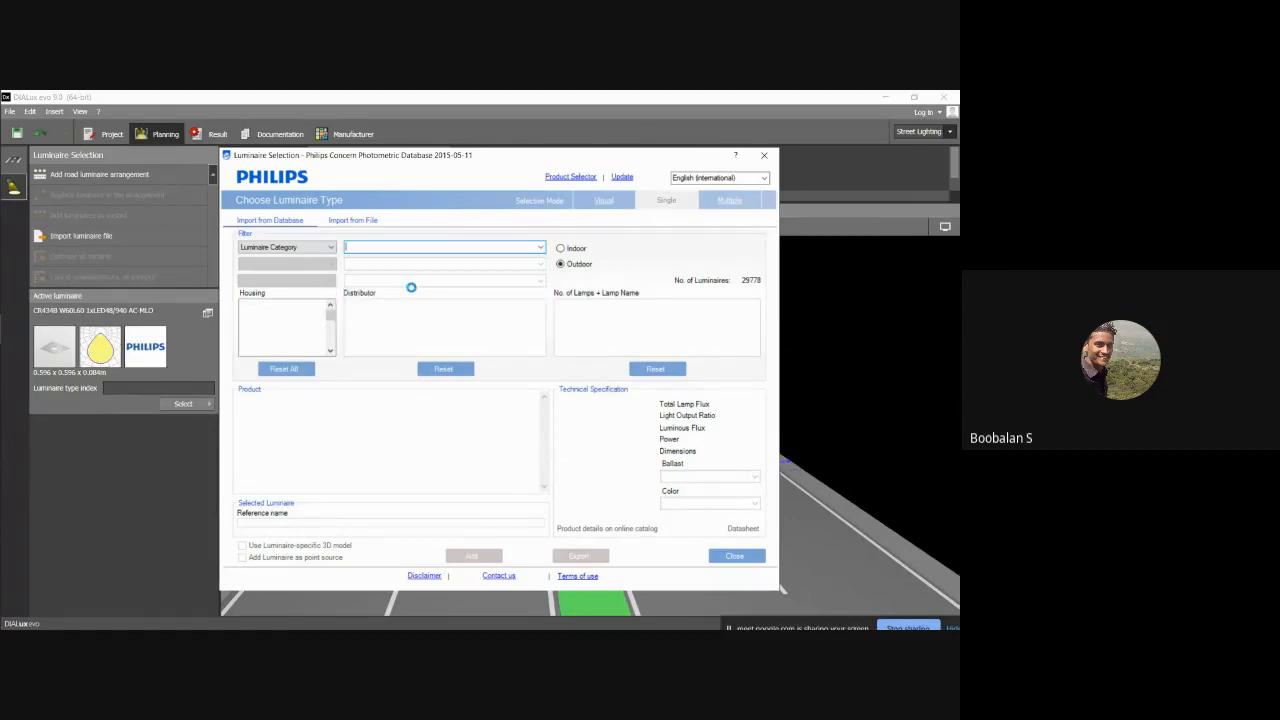
Step: Try the BGP070 FG housing, and reapply the Road Luminaires category to restore the full housing list
{"action": "mouse_move", "coordinate": [331, 314]}
{"action": "left_mouse_down"}
{"action": "mouse_move", "coordinate": [331, 350]}
{"action": "mouse_move", "coordinate": [331, 305]}
{"action": "left_mouse_up"}
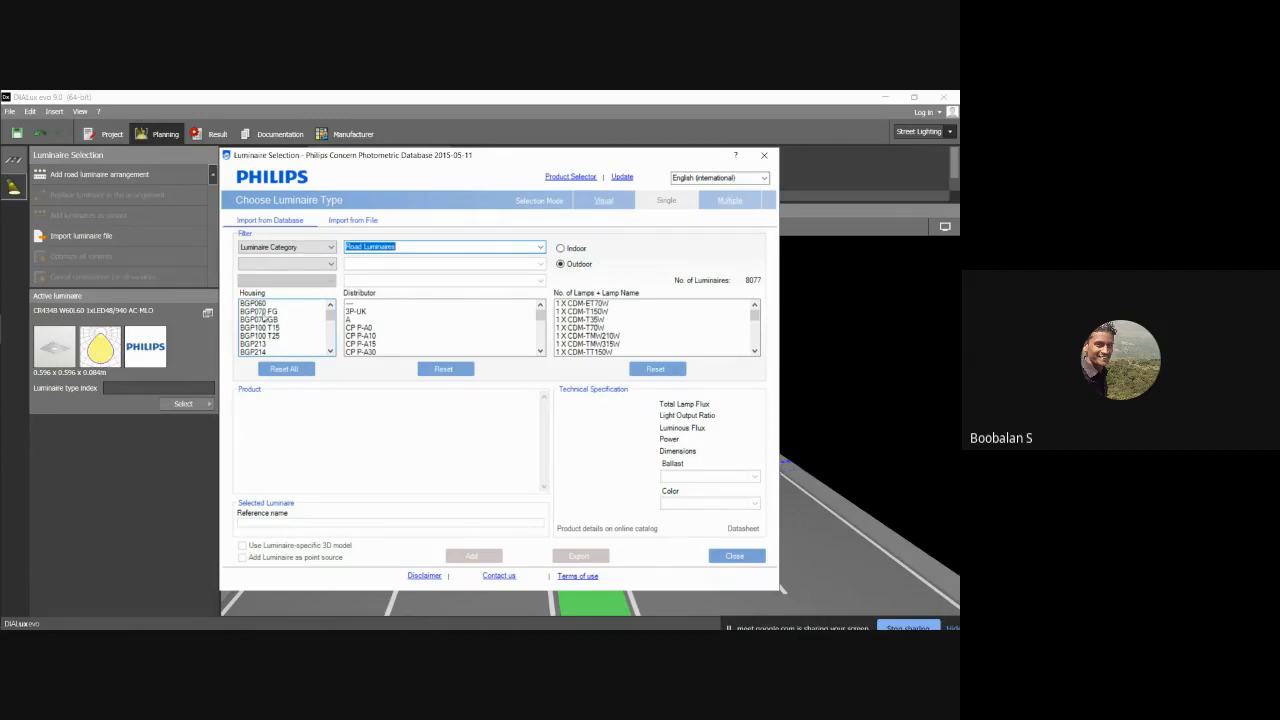
{"action": "left_click", "coordinate": [268, 312]}
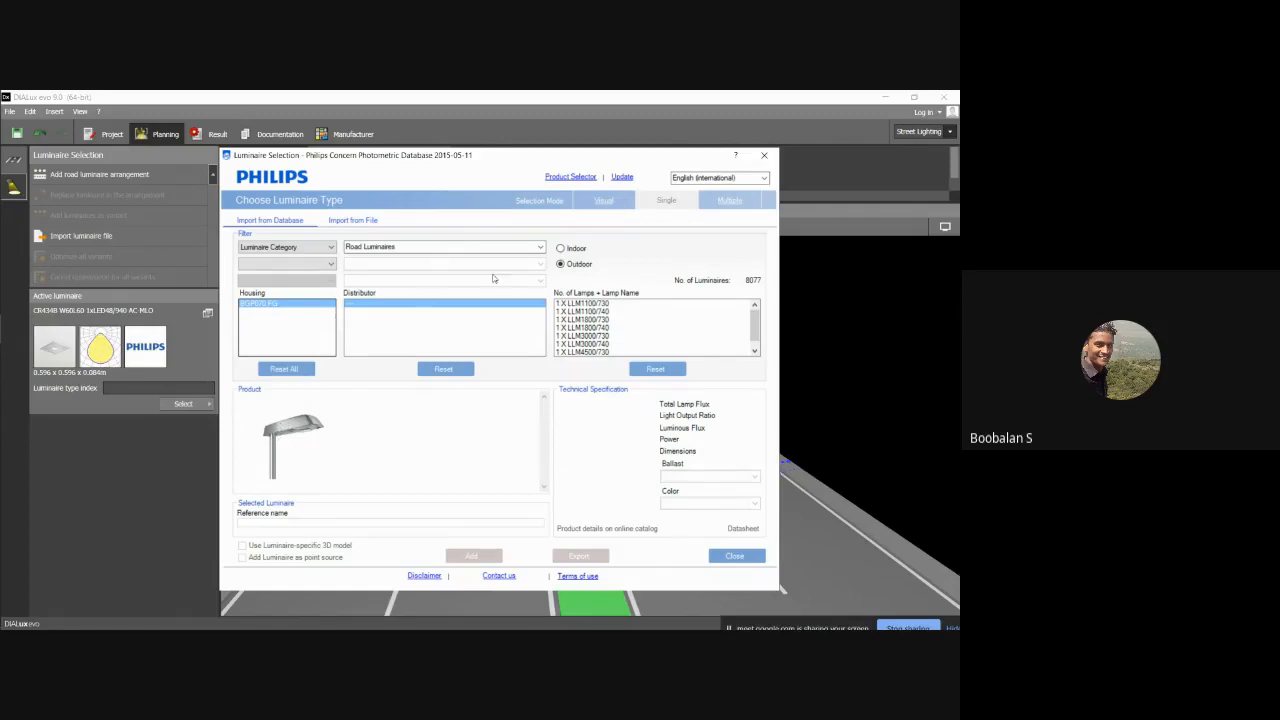
{"action": "left_click", "coordinate": [539, 250]}
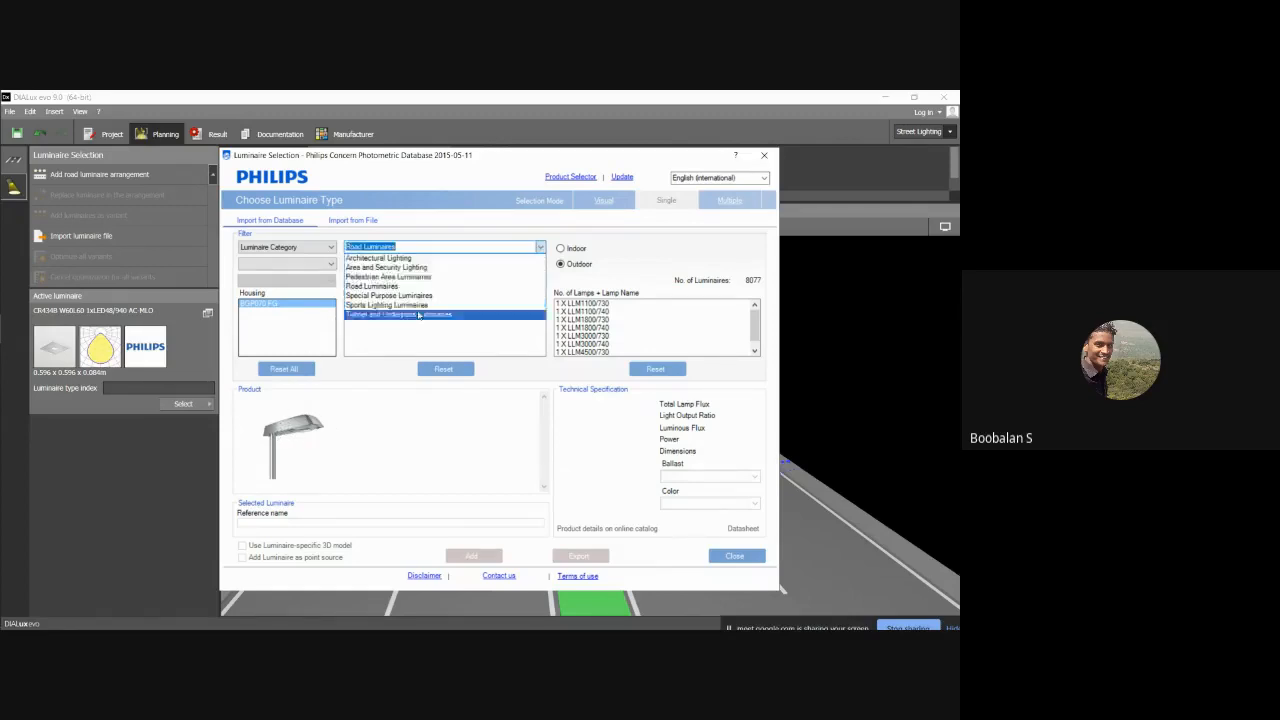
{"action": "left_click", "coordinate": [390, 287]}
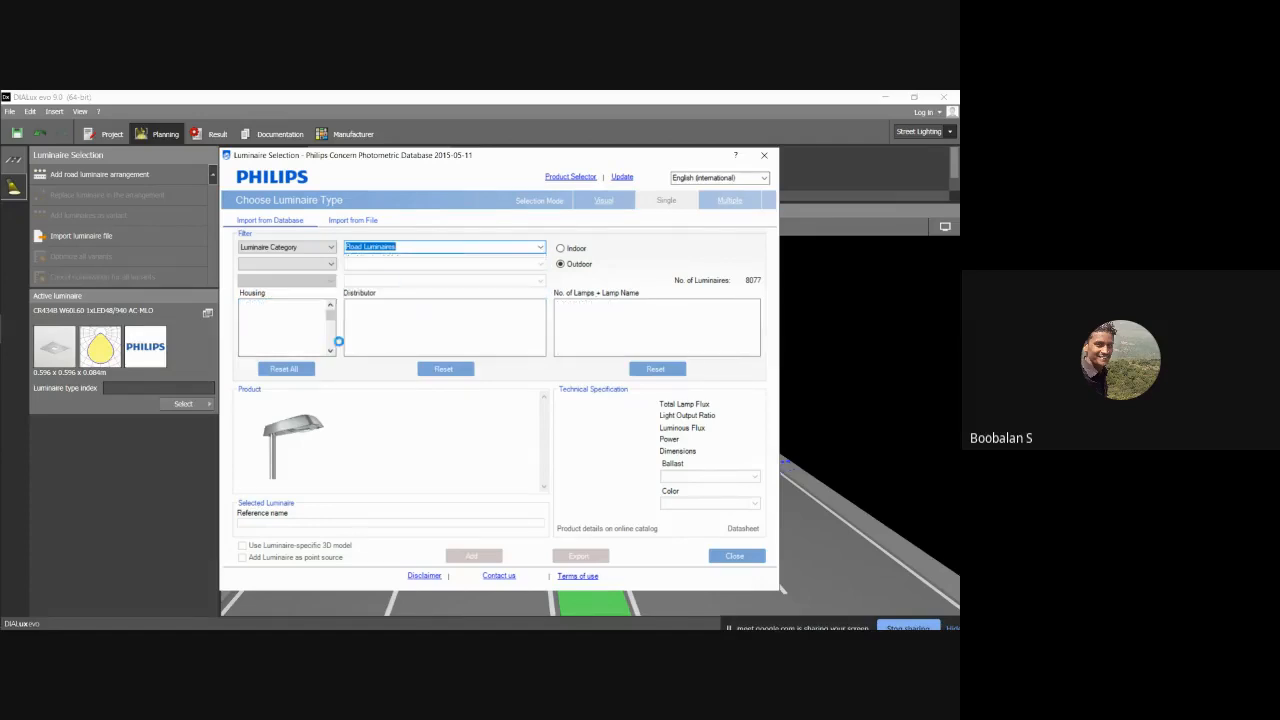
Step: Try the BGP353 T25 housing with distributor DP-L and the BGP070 GB housing, resetting the whole selection after each
{"action": "left_click", "coordinate": [330, 320]}
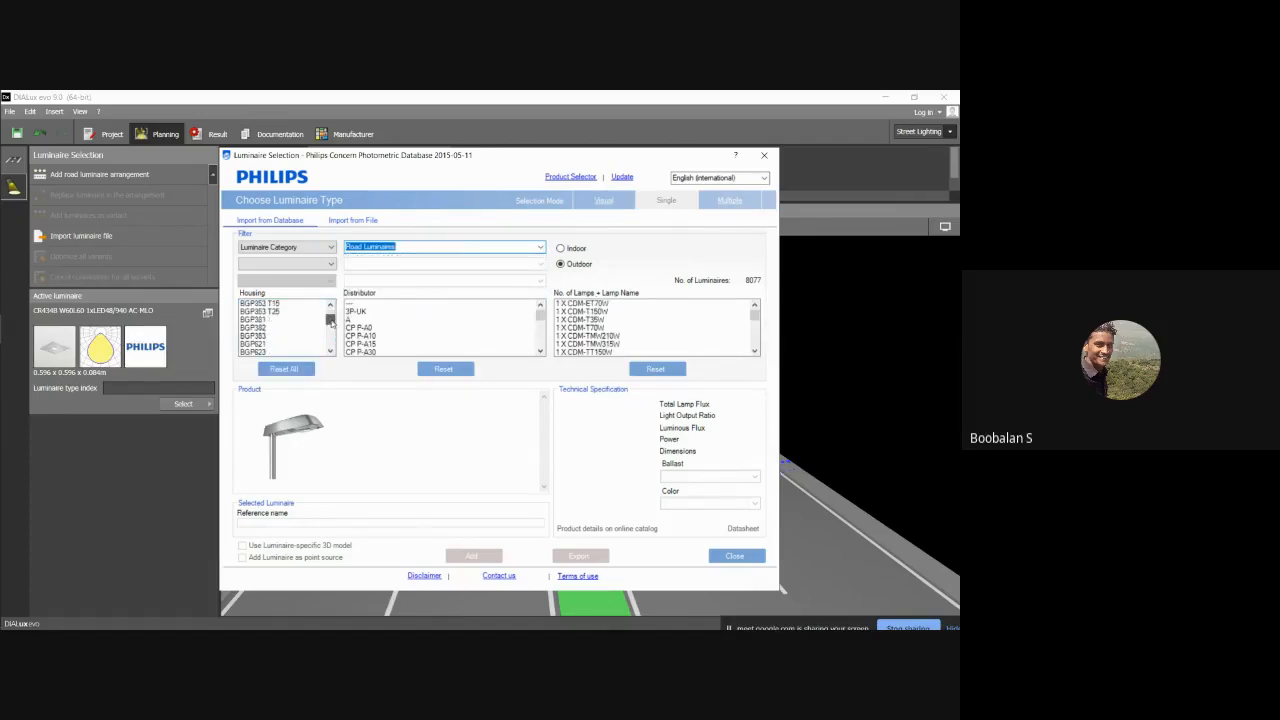
{"action": "left_click", "coordinate": [274, 318]}
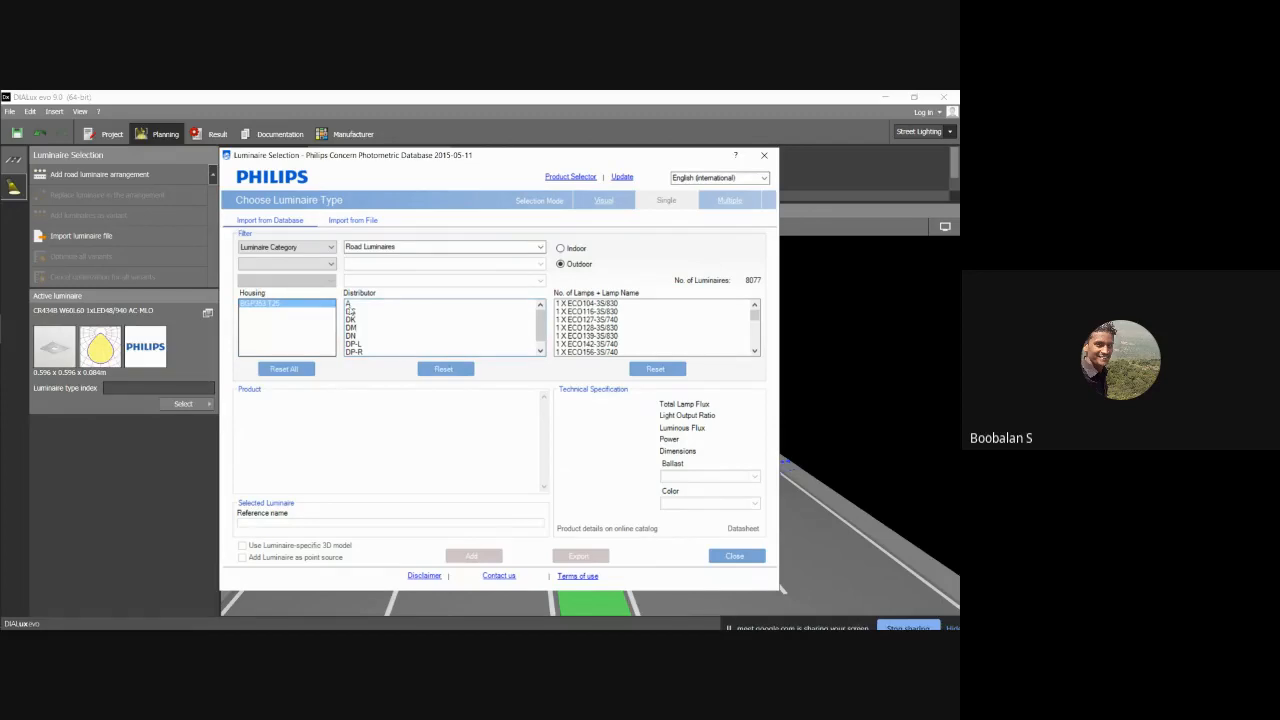
{"action": "scroll", "coordinate": [541, 326], "scroll_direction": "down", "scroll_amount": 1}
{"action": "left_click", "coordinate": [354, 336]}
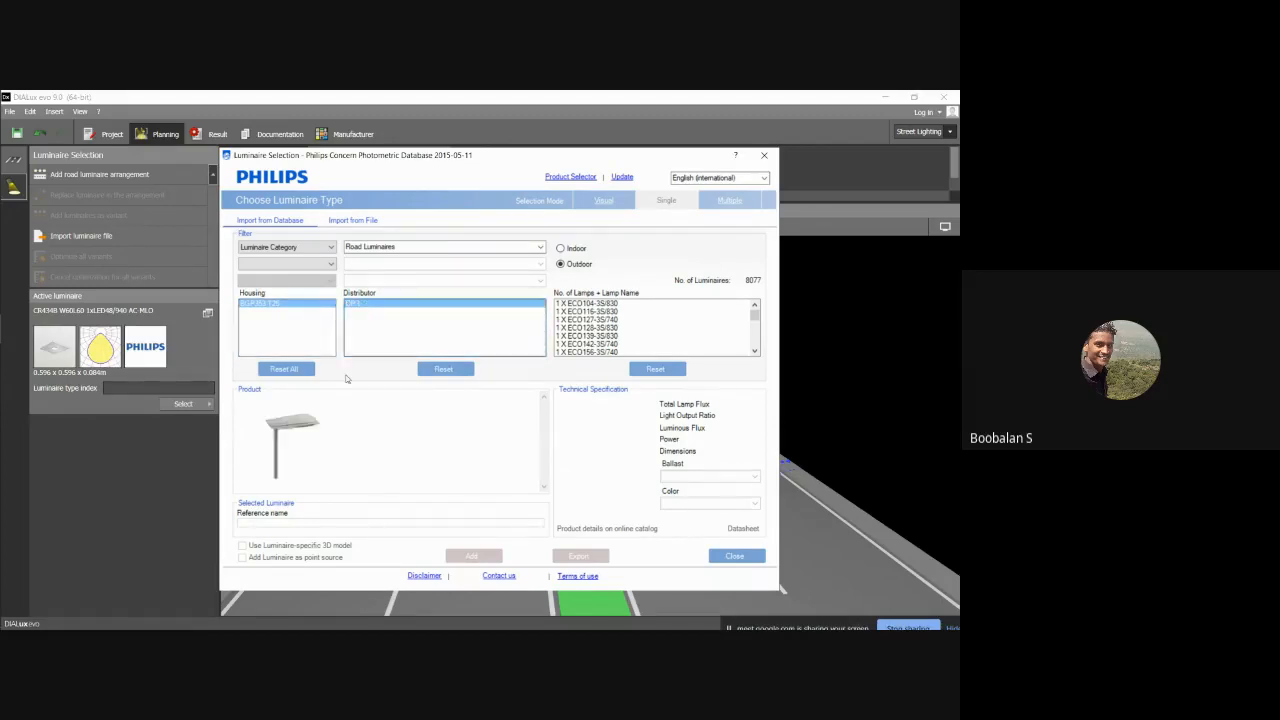
{"action": "left_click", "coordinate": [605, 319]}
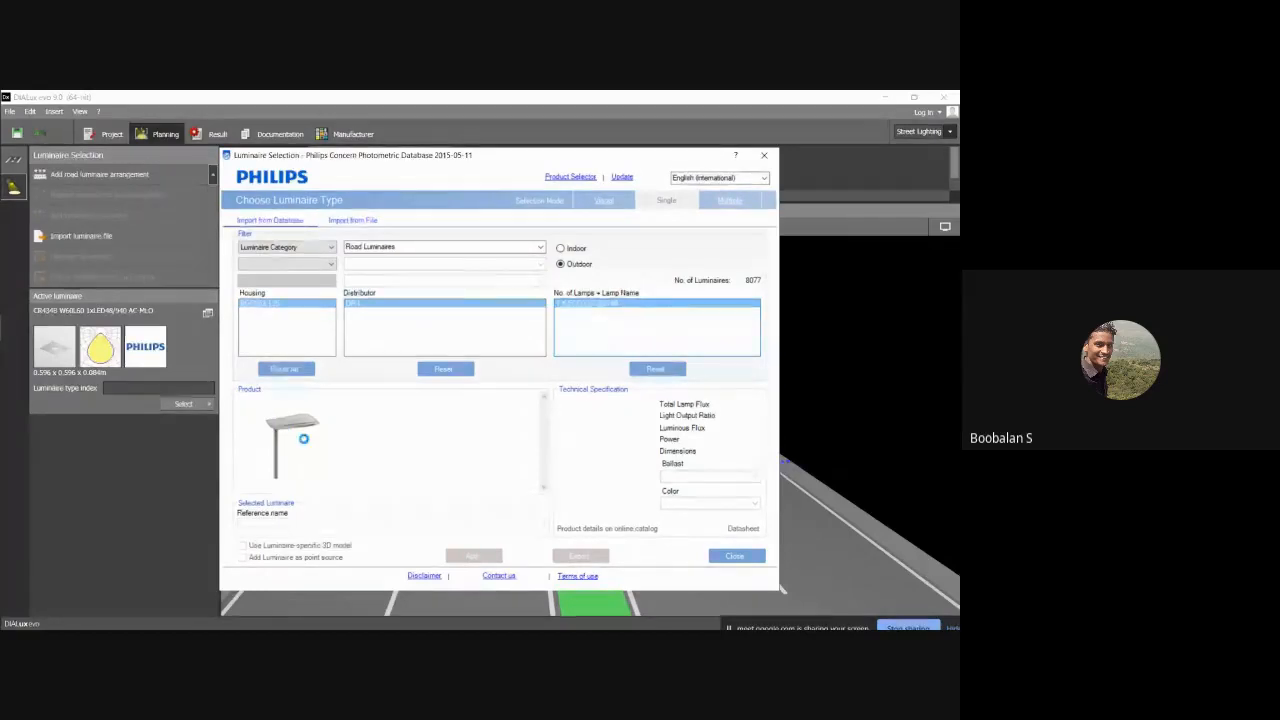
{"action": "left_click", "coordinate": [291, 372]}
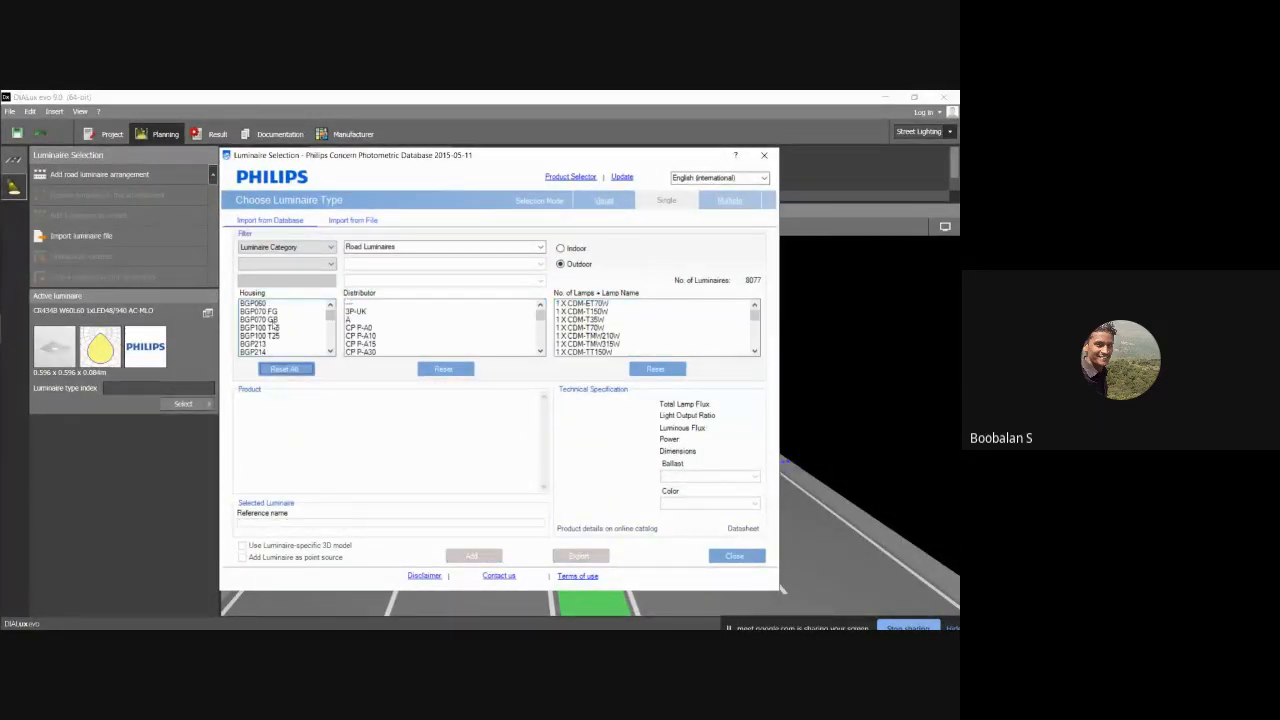
{"action": "left_click", "coordinate": [580, 311]}
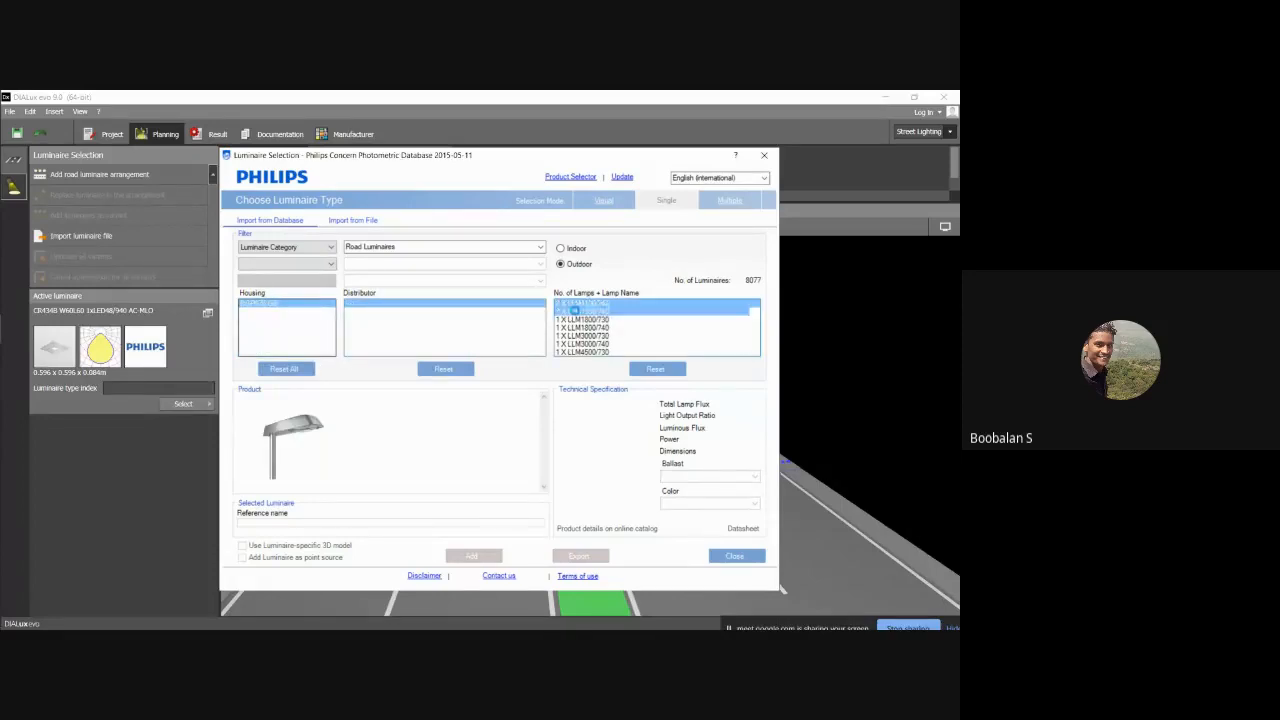
{"action": "left_click", "coordinate": [290, 370]}
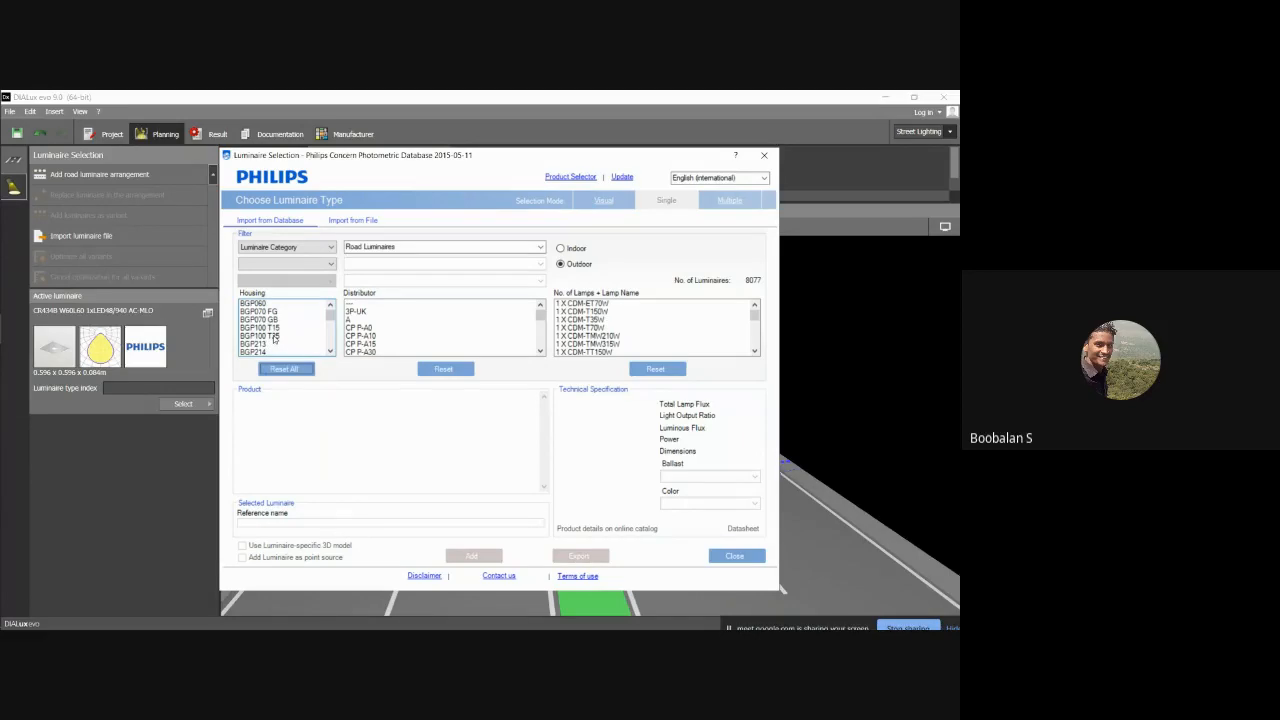
Step: Select the BGP100 T25 housing with distributor DP-L and the 1 x GRN88-2S/740 lamp
{"action": "left_click", "coordinate": [274, 336]}
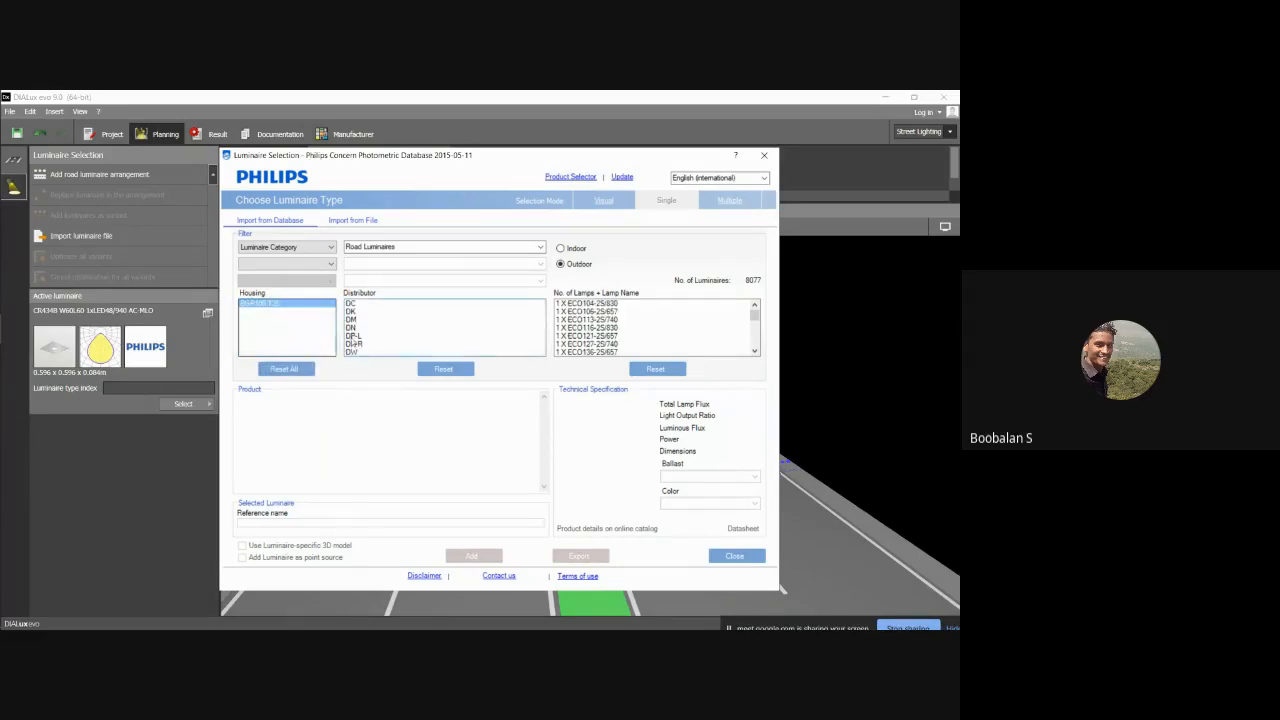
{"action": "left_click", "coordinate": [355, 340]}
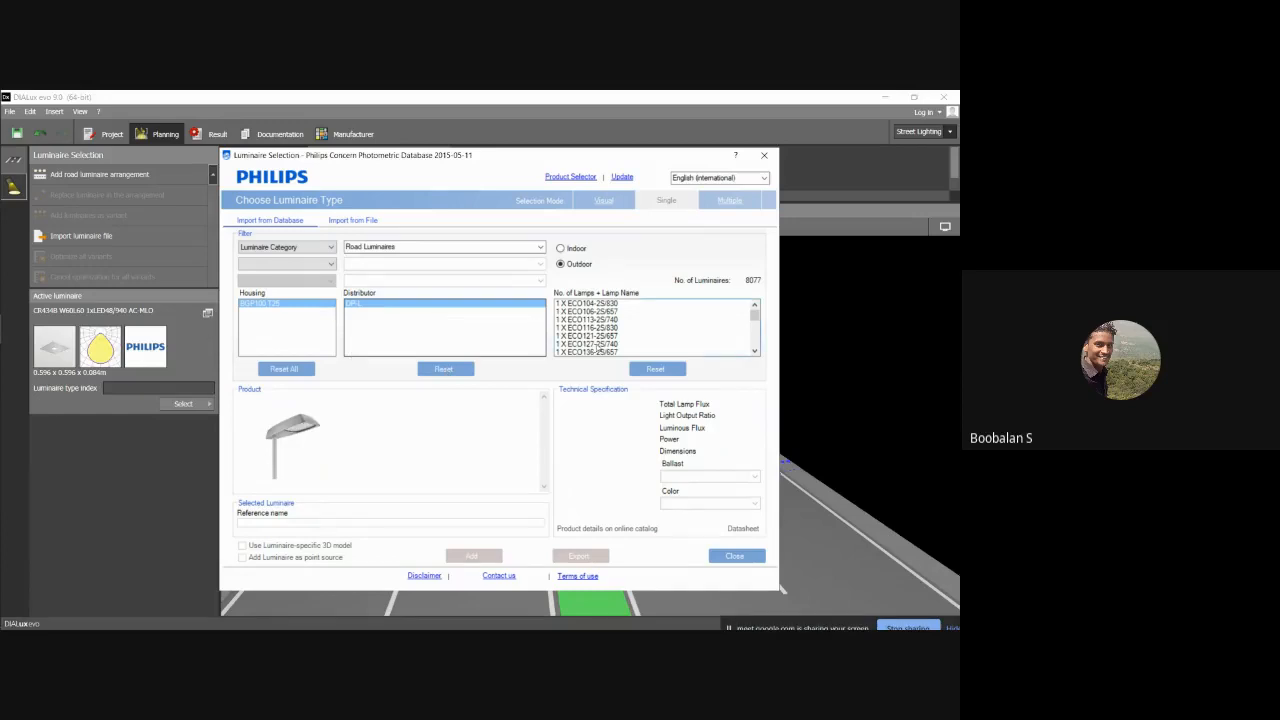
{"action": "left_click_drag", "start_coordinate": [755, 316], "coordinate": [762, 344]}
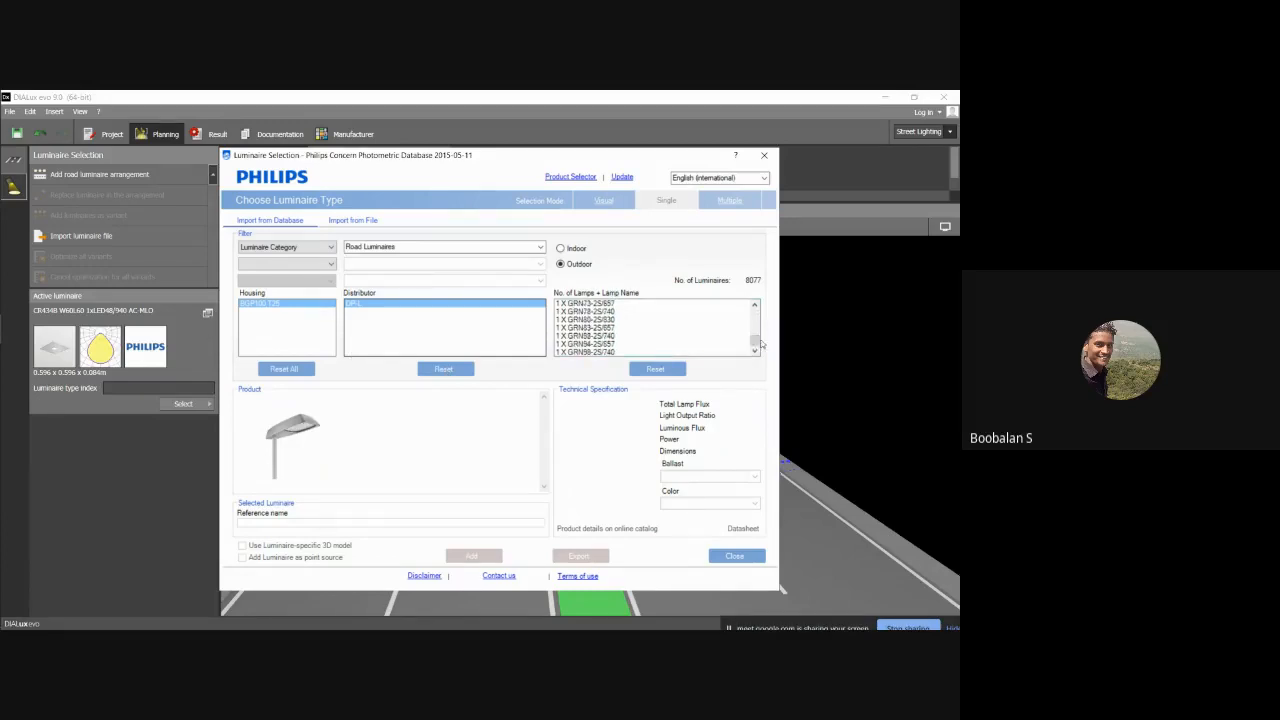
{"action": "left_click", "coordinate": [608, 336]}
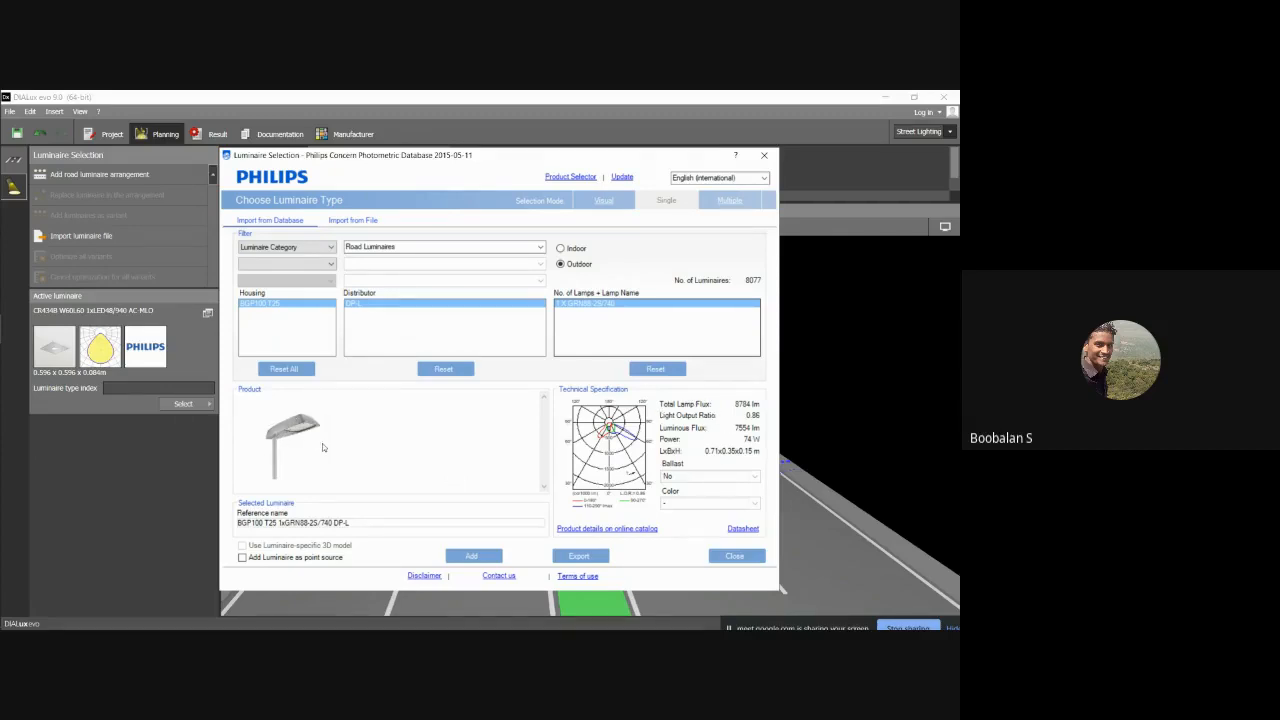
Step: Examine the selected luminaire's reference name
{"action": "left_click_drag", "start_coordinate": [354, 530], "coordinate": [238, 524]}
{"action": "left_click", "coordinate": [308, 523]}
{"action": "left_click_drag", "start_coordinate": [353, 523], "coordinate": [238, 524]}
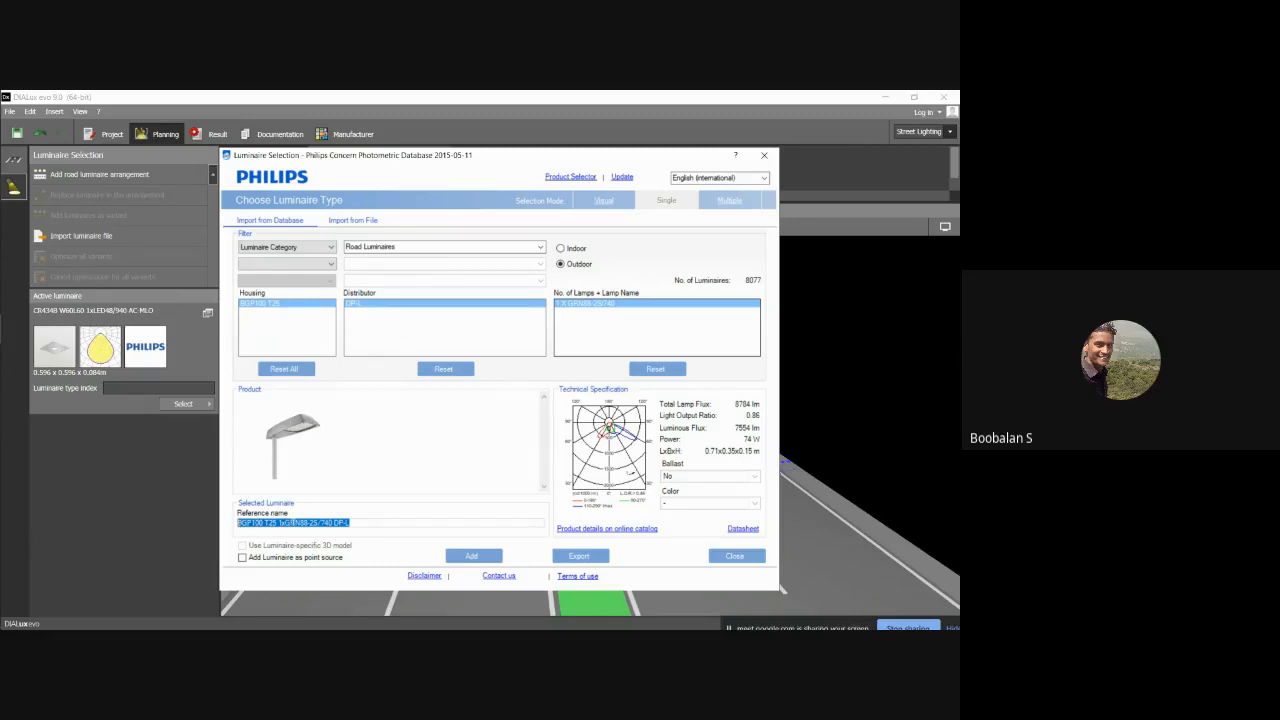
{"action": "left_click", "coordinate": [291, 522]}
{"action": "left_click_drag", "start_coordinate": [348, 523], "coordinate": [237, 523]}
{"action": "left_click", "coordinate": [314, 523]}
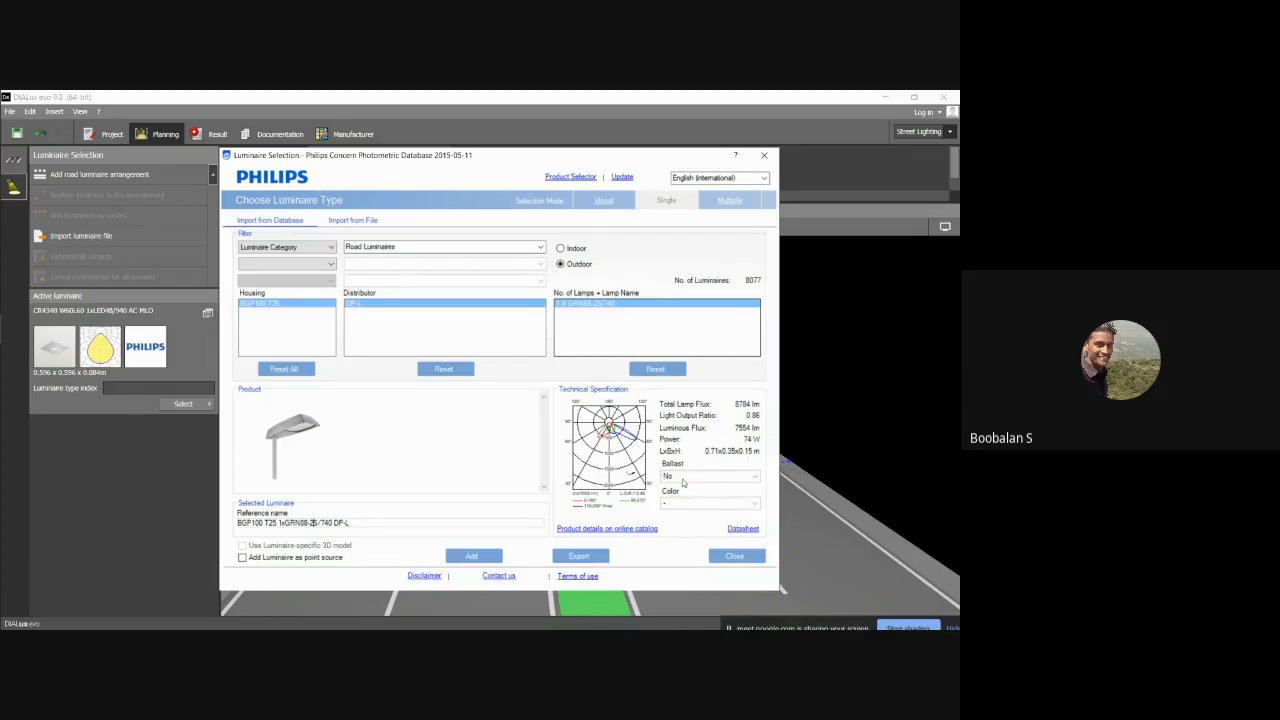
Step: Add the BGP100 T25 luminaire to the project, glance at its file export options, and close the Philips database
{"action": "left_click", "coordinate": [475, 558]}
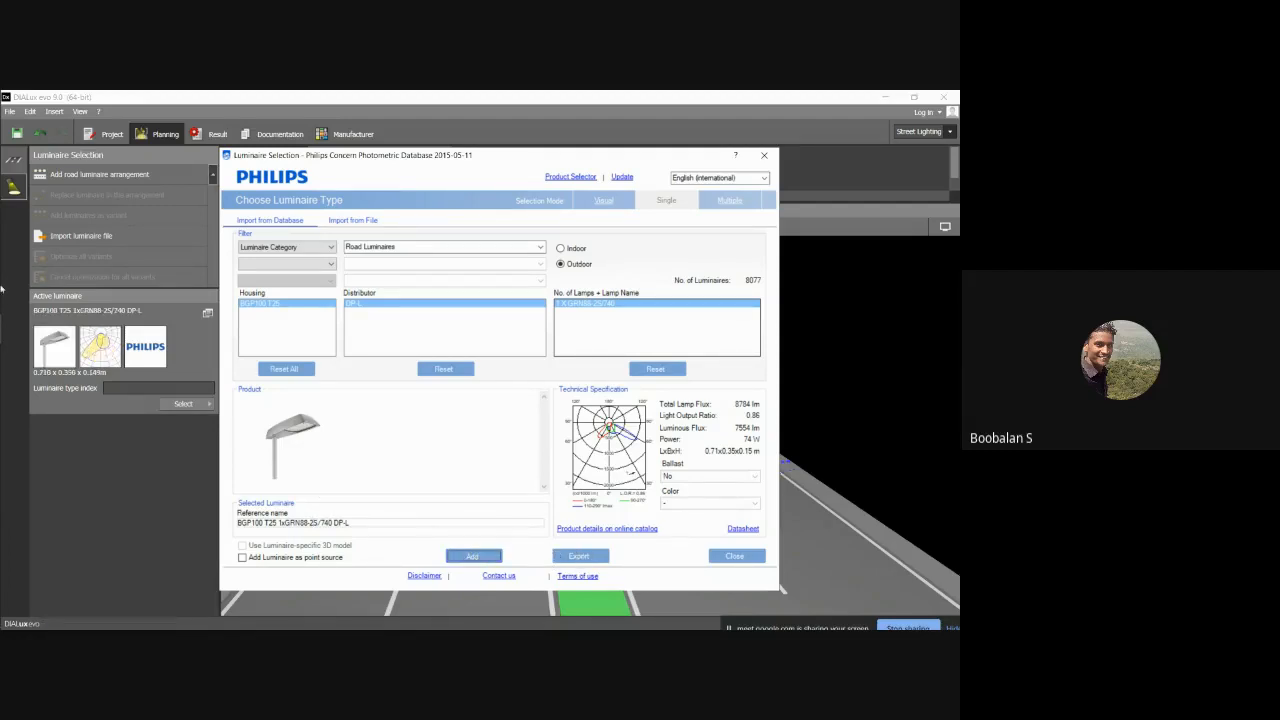
{"action": "left_click", "coordinate": [579, 556]}
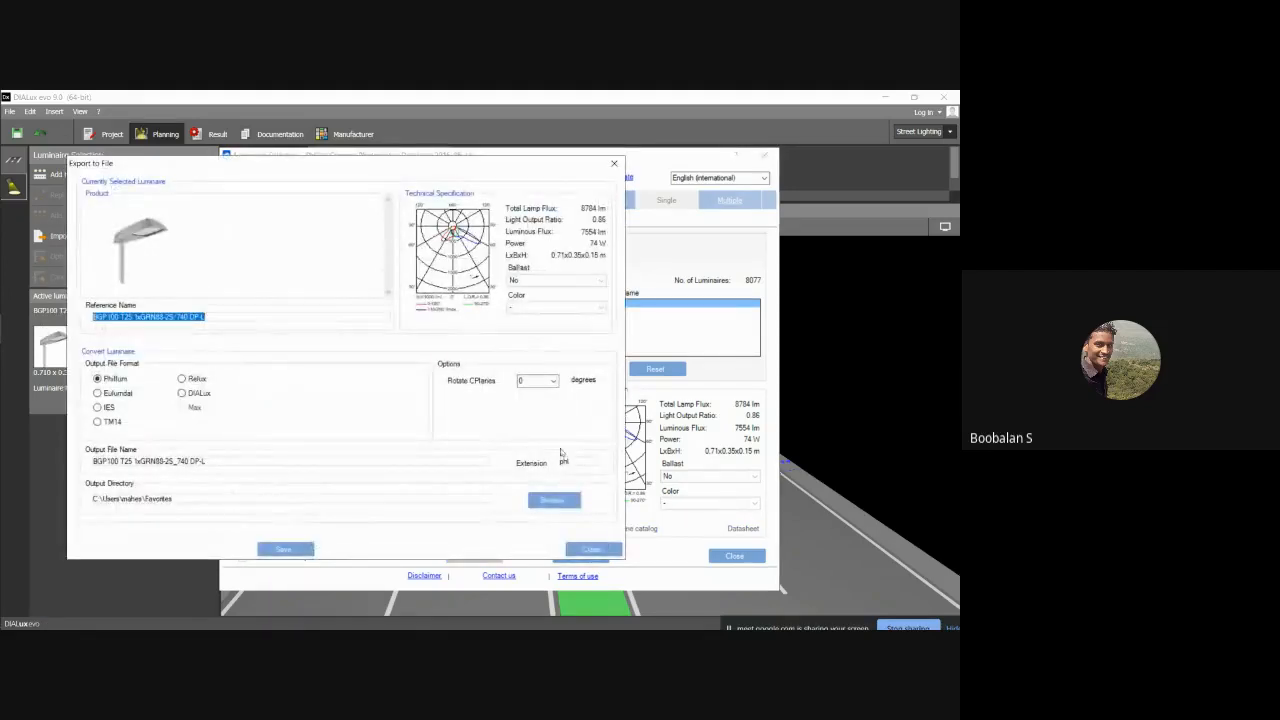
{"action": "left_click", "coordinate": [593, 550]}
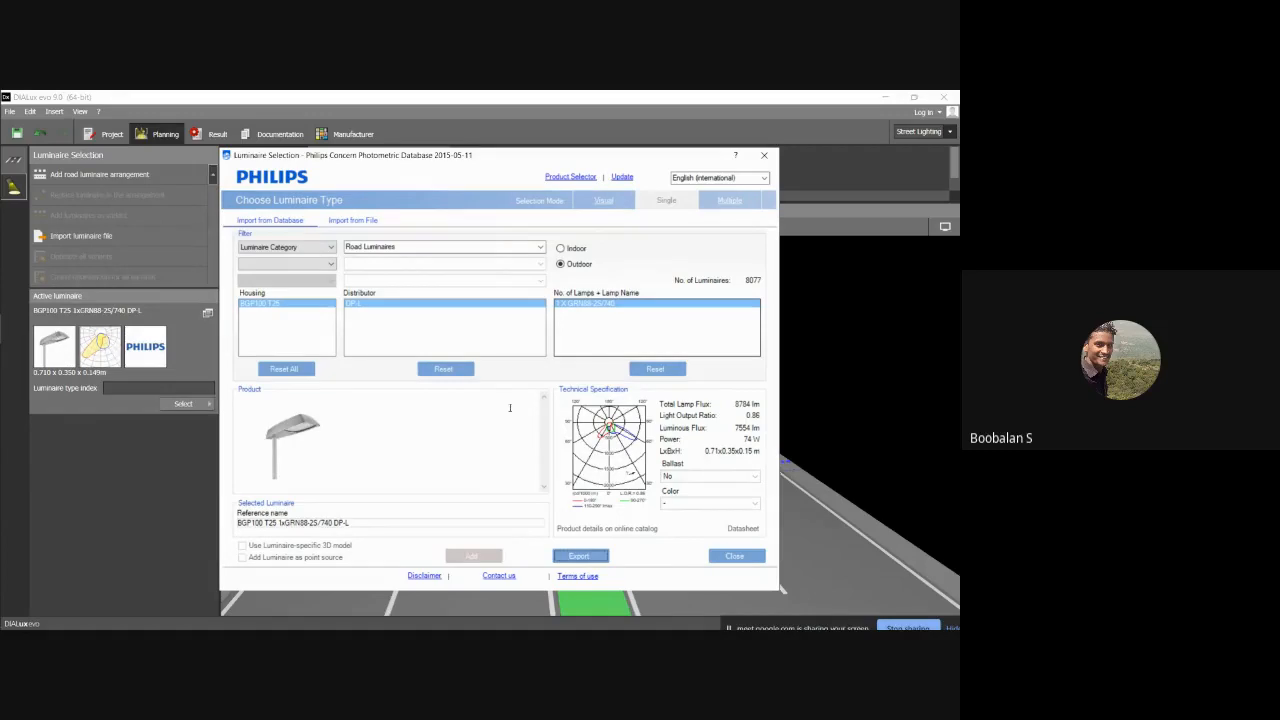
{"action": "left_click", "coordinate": [746, 558]}
Step: Add a road luminaire arrangement to the street using the active BGP100 T25 luminaire
{"action": "left_click", "coordinate": [512, 387]}
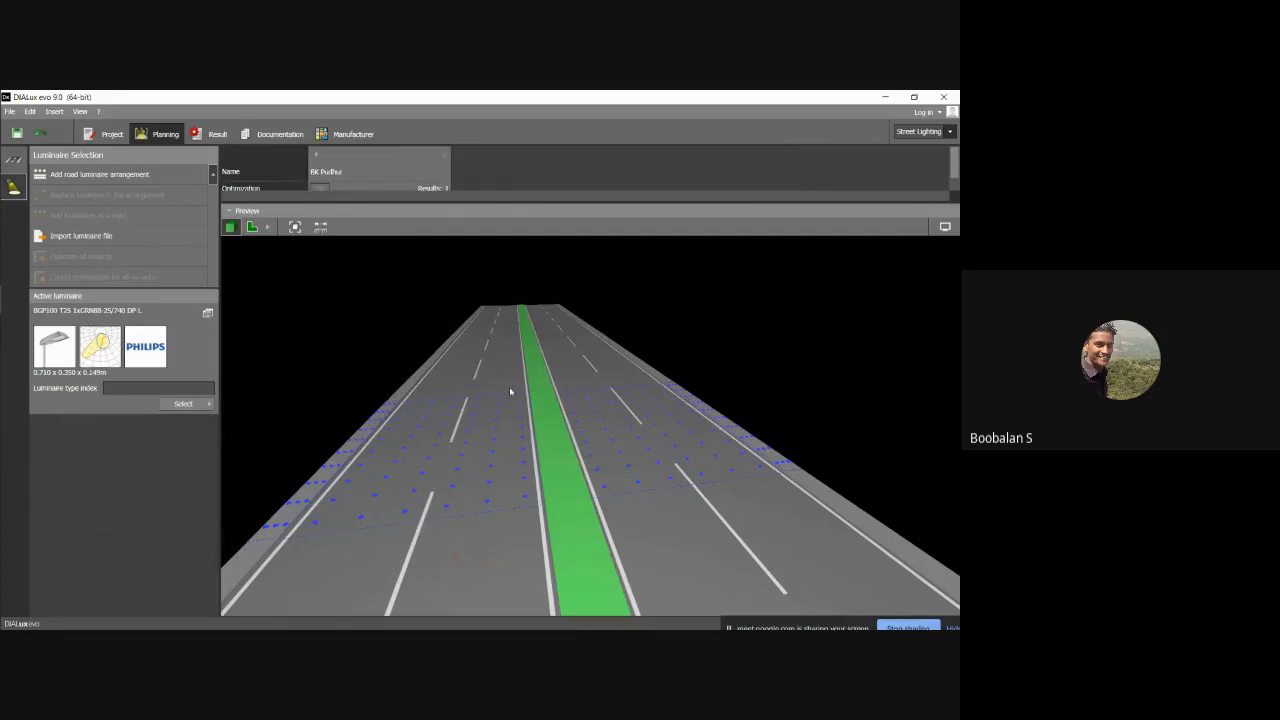
{"action": "mouse_move", "coordinate": [510, 391]}
{"action": "right_mouse_down"}
{"action": "mouse_move", "coordinate": [477, 392]}
{"action": "mouse_move", "coordinate": [511, 397]}
{"action": "mouse_move", "coordinate": [493, 394]}
{"action": "right_mouse_up"}
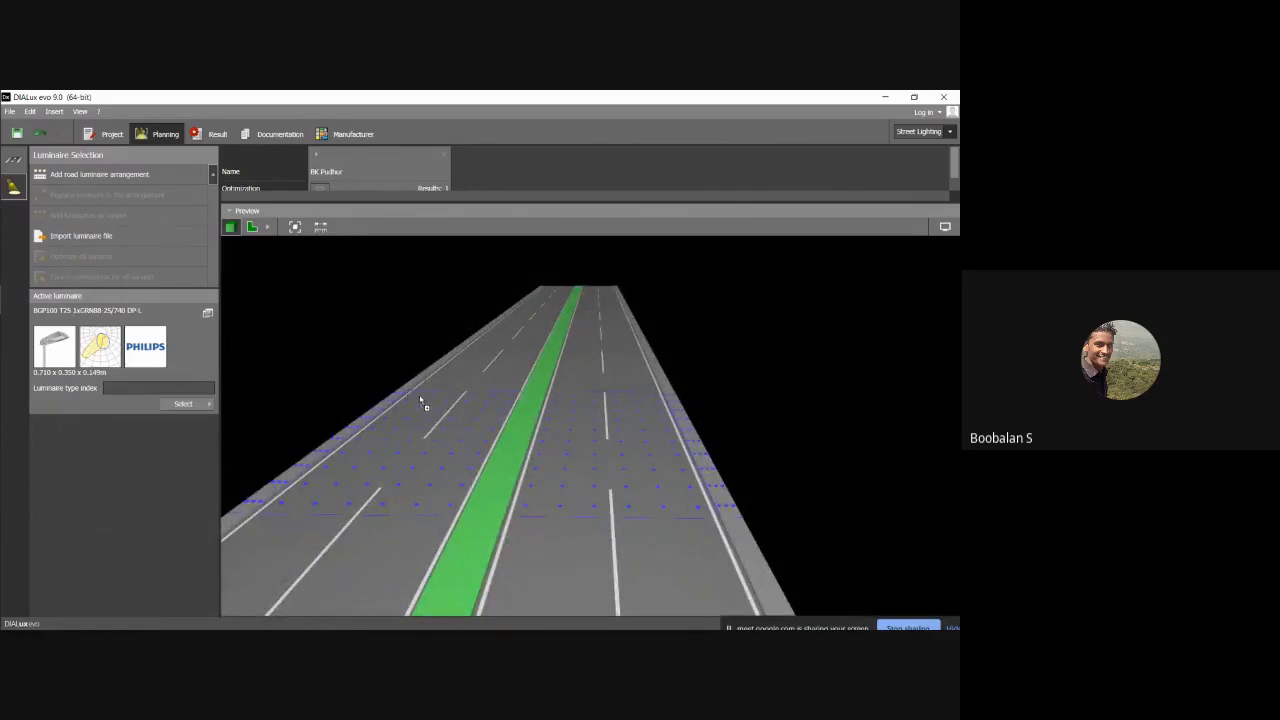
{"action": "left_click", "coordinate": [79, 175]}
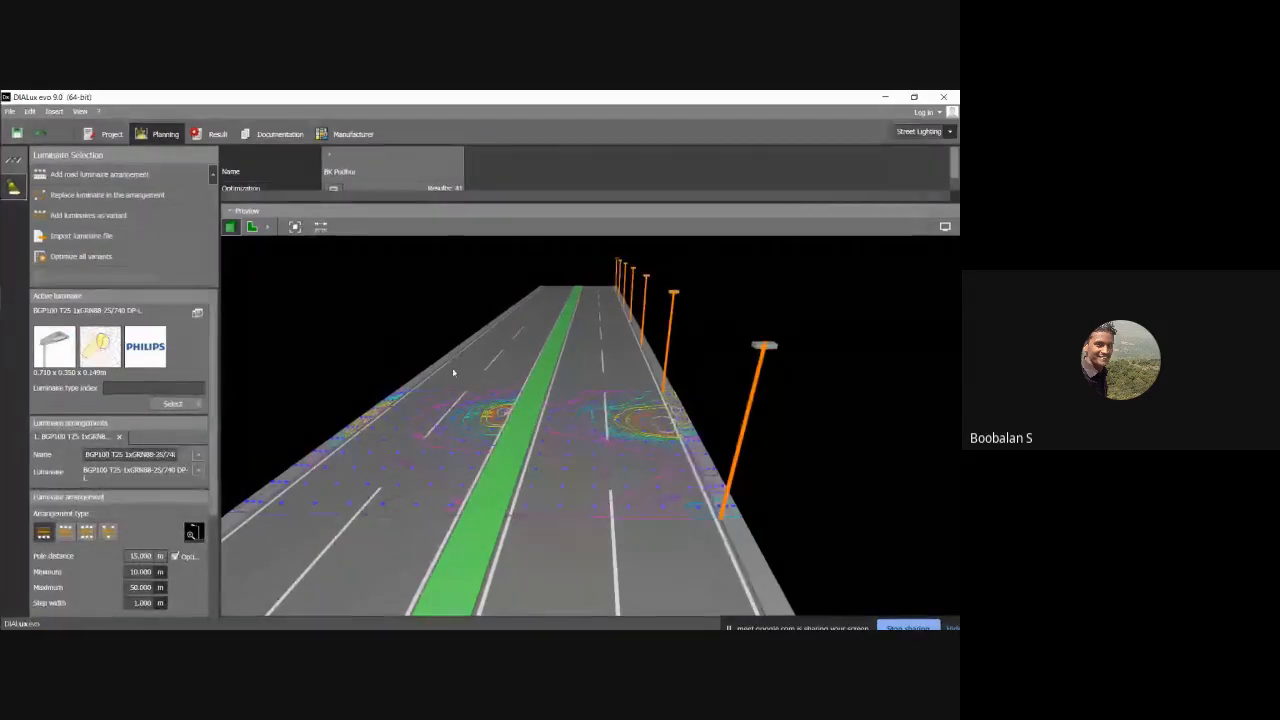
Step: Examine the row of poles and the isolines on both roadways from near and far in the 3D preview
{"action": "left_click_drag", "start_coordinate": [471, 369], "coordinate": [519, 381]}
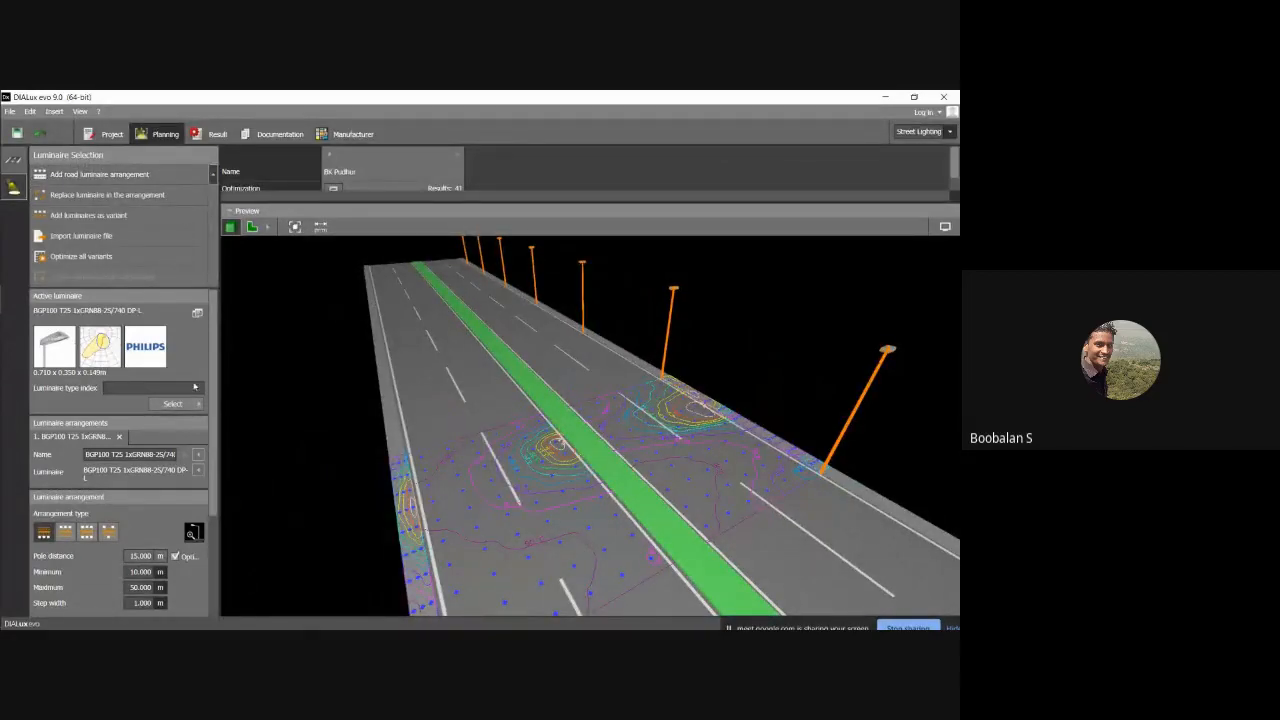
{"action": "right_click_drag", "start_coordinate": [418, 354], "coordinate": [365, 342]}
{"action": "right_click_drag", "start_coordinate": [471, 351], "coordinate": [563, 364]}
{"action": "right_click_drag", "start_coordinate": [552, 411], "coordinate": [656, 450]}
{"action": "scroll", "coordinate": [651, 483], "scroll_direction": "up", "scroll_amount": 10}
{"action": "scroll", "coordinate": [645, 478], "scroll_direction": "down", "scroll_amount": 5}
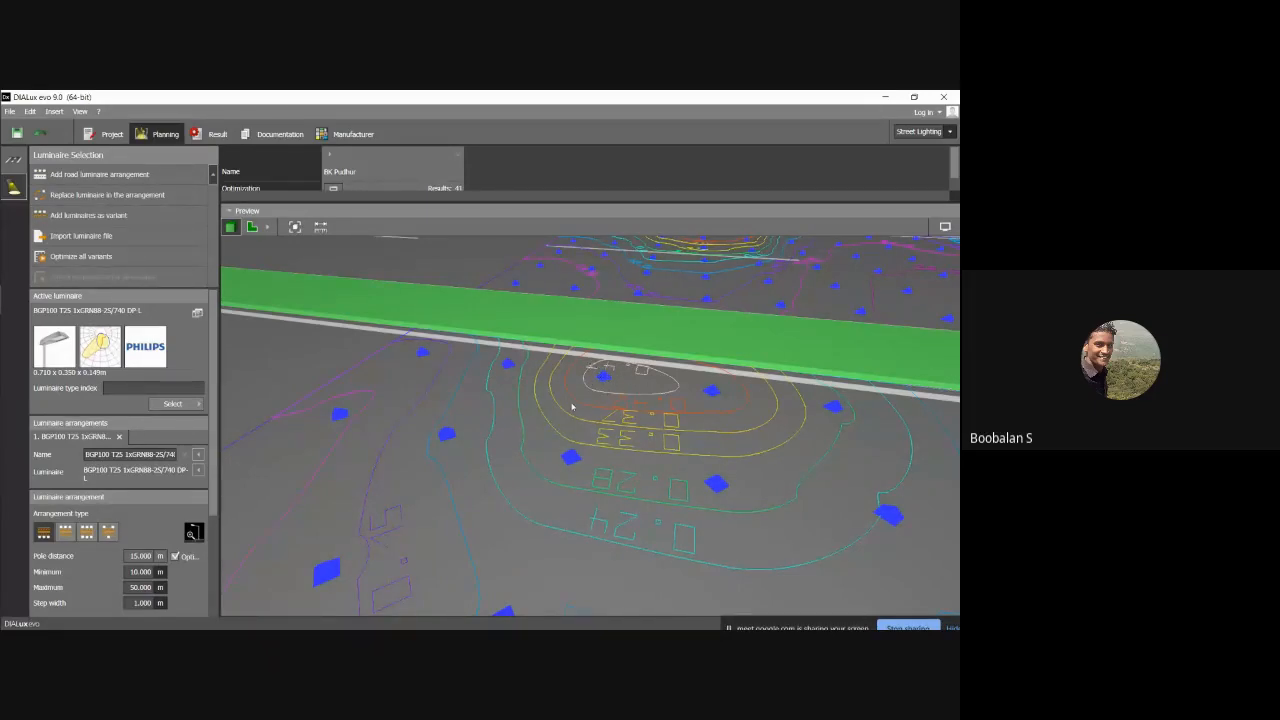
{"action": "right_click_drag", "start_coordinate": [640, 494], "coordinate": [334, 468]}
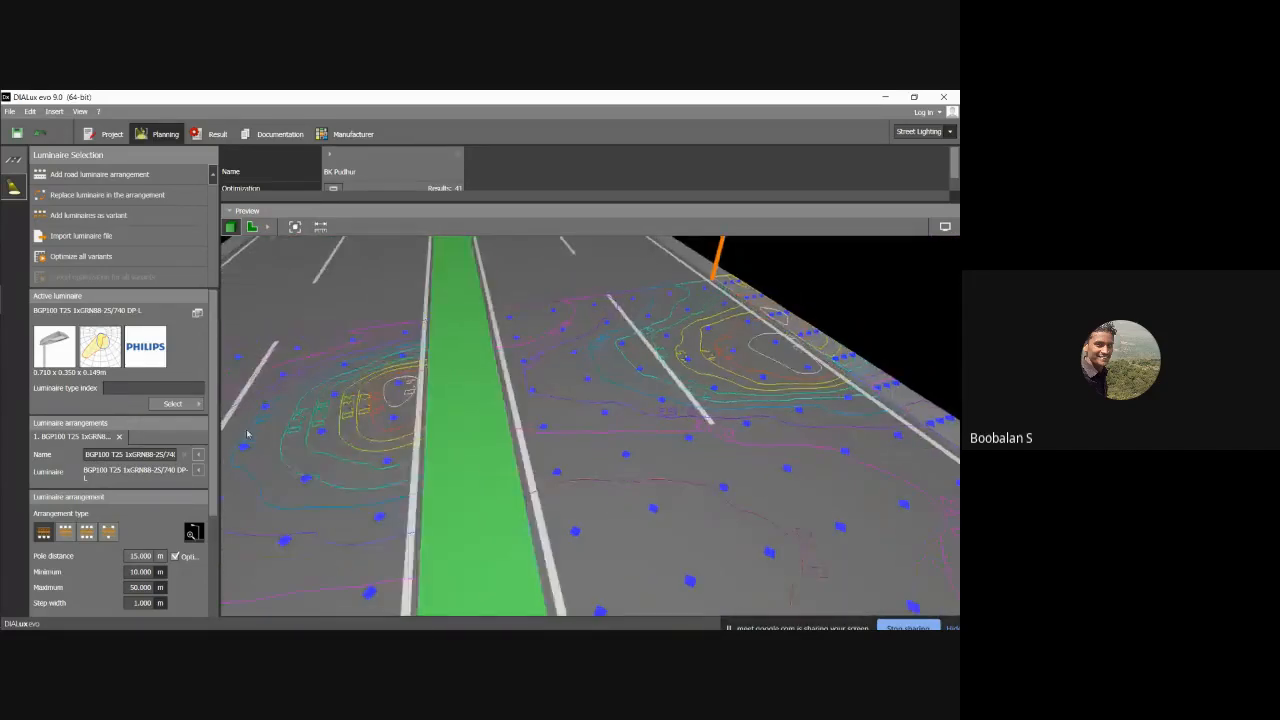
{"action": "right_click_drag", "start_coordinate": [248, 433], "coordinate": [313, 477]}
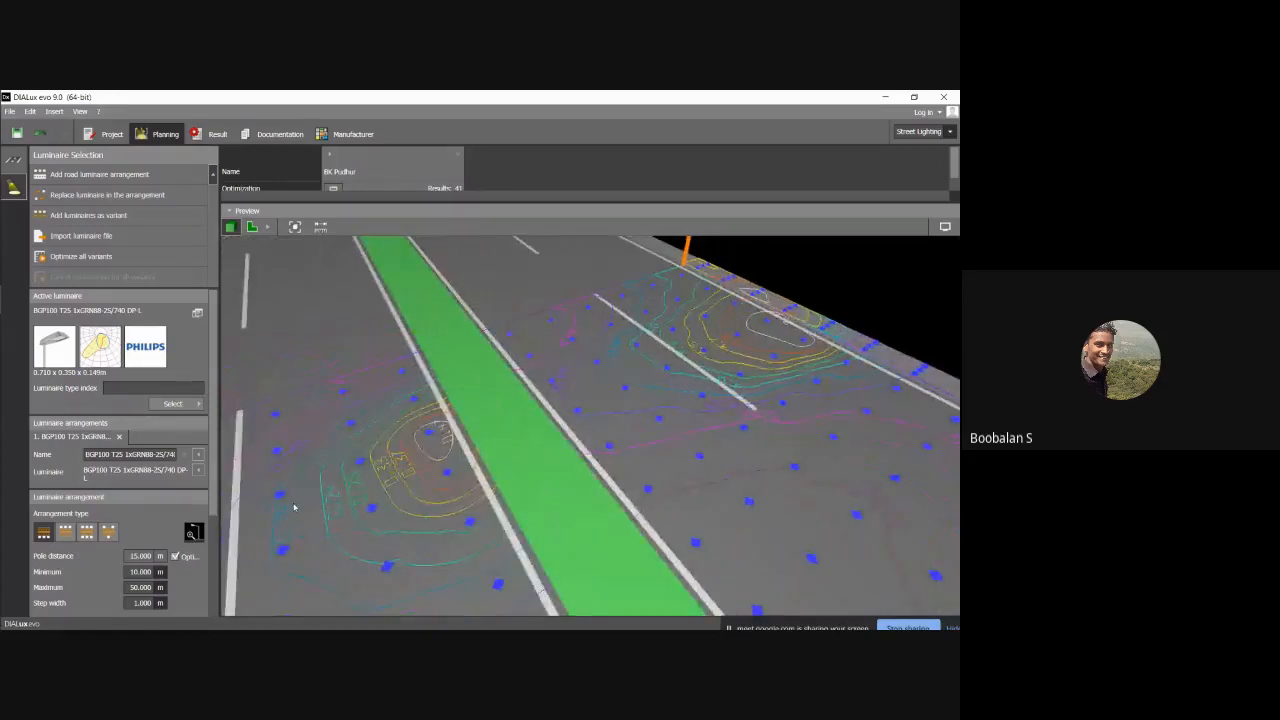
{"action": "right_click_drag", "start_coordinate": [617, 414], "coordinate": [637, 357]}
{"action": "right_click_drag", "start_coordinate": [624, 361], "coordinate": [756, 400]}
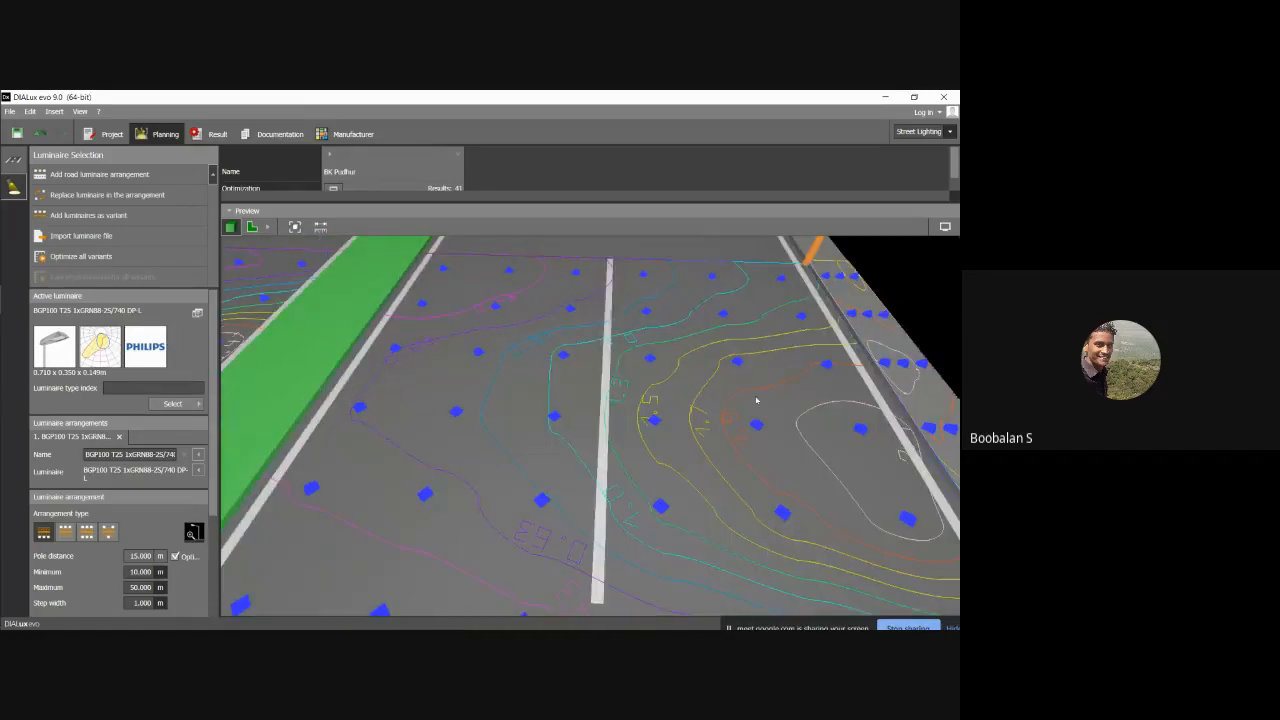
{"action": "right_click_drag", "start_coordinate": [641, 427], "coordinate": [630, 362]}
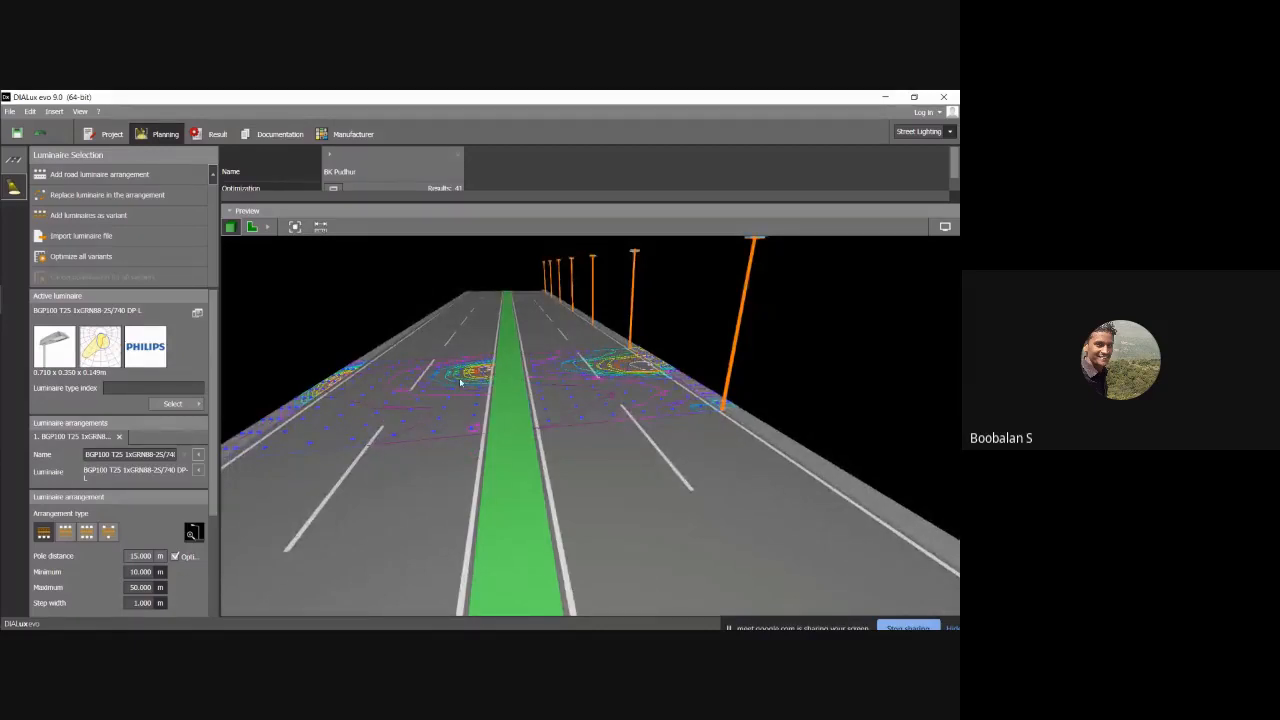
{"action": "middle_click_drag", "start_coordinate": [461, 383], "coordinate": [476, 383]}
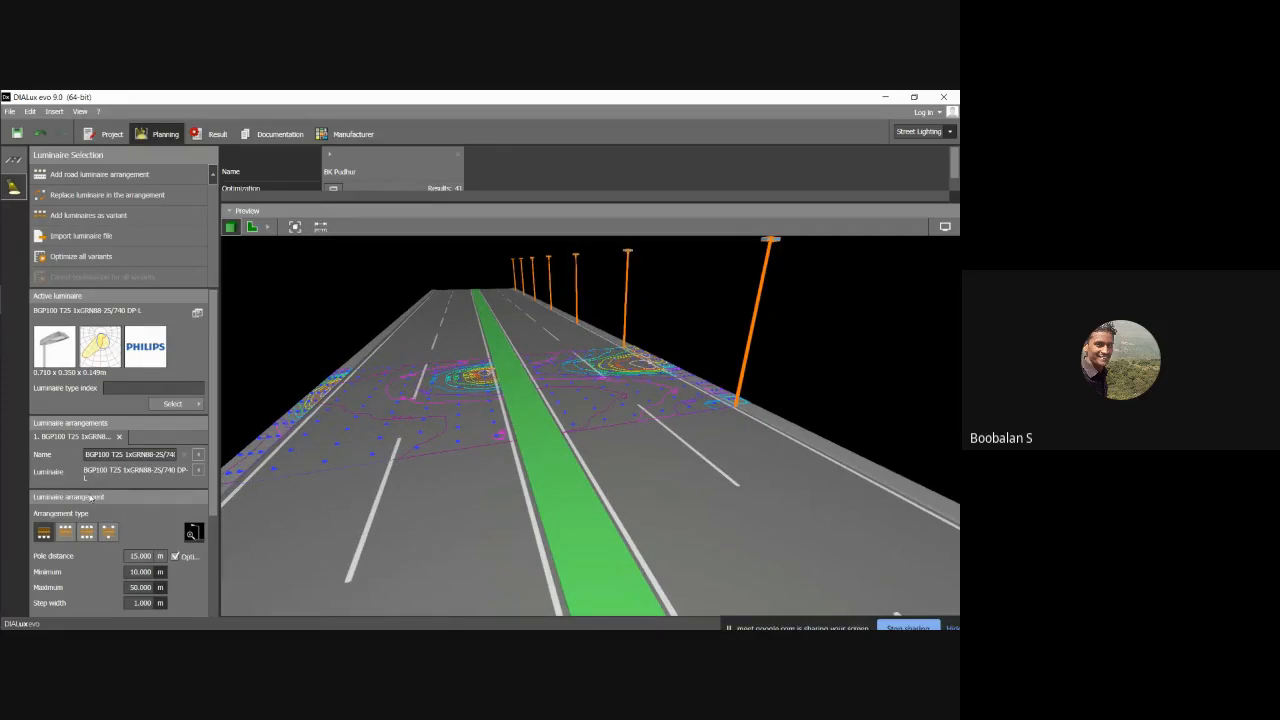
{"action": "middle_click_drag", "start_coordinate": [558, 350], "coordinate": [551, 383]}
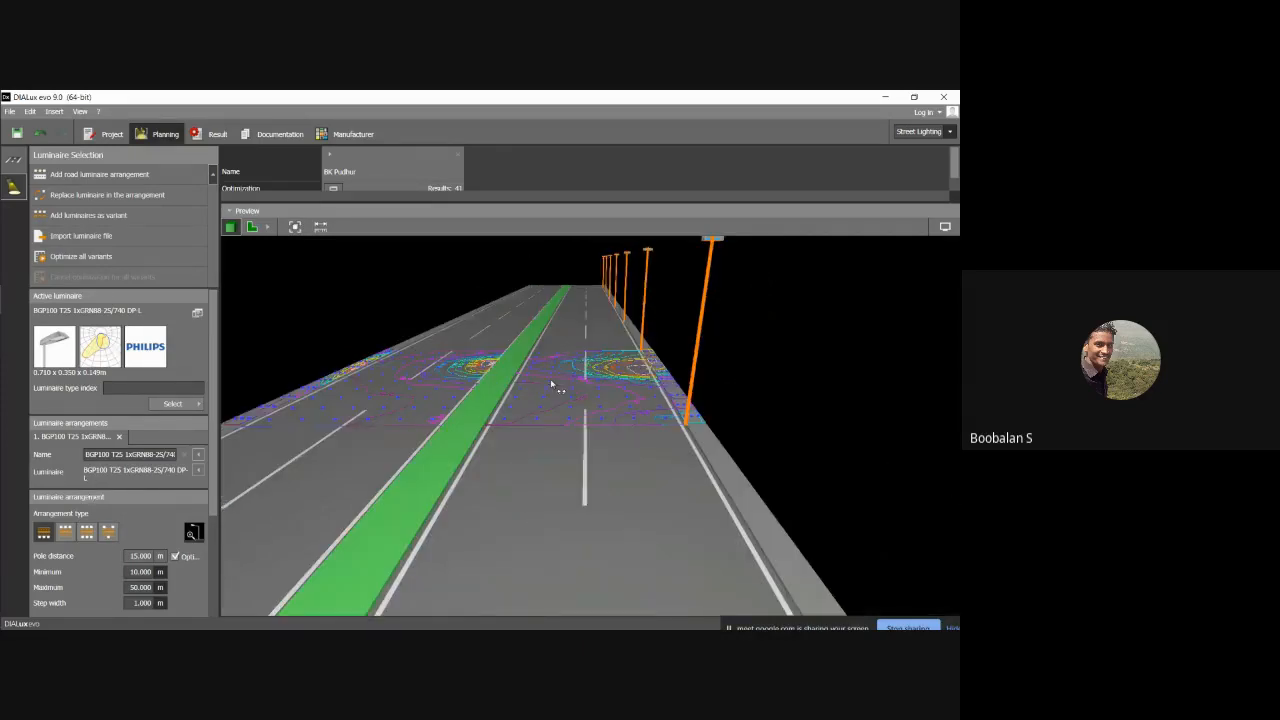
Step: Switch the road luminaire arrangement to poles only on the upper side of the street
{"action": "middle_click_drag", "start_coordinate": [392, 434], "coordinate": [480, 440]}
{"action": "left_click", "coordinate": [136, 572]}
{"action": "scroll", "coordinate": [124, 513], "scroll_direction": "down", "scroll_amount": 3}
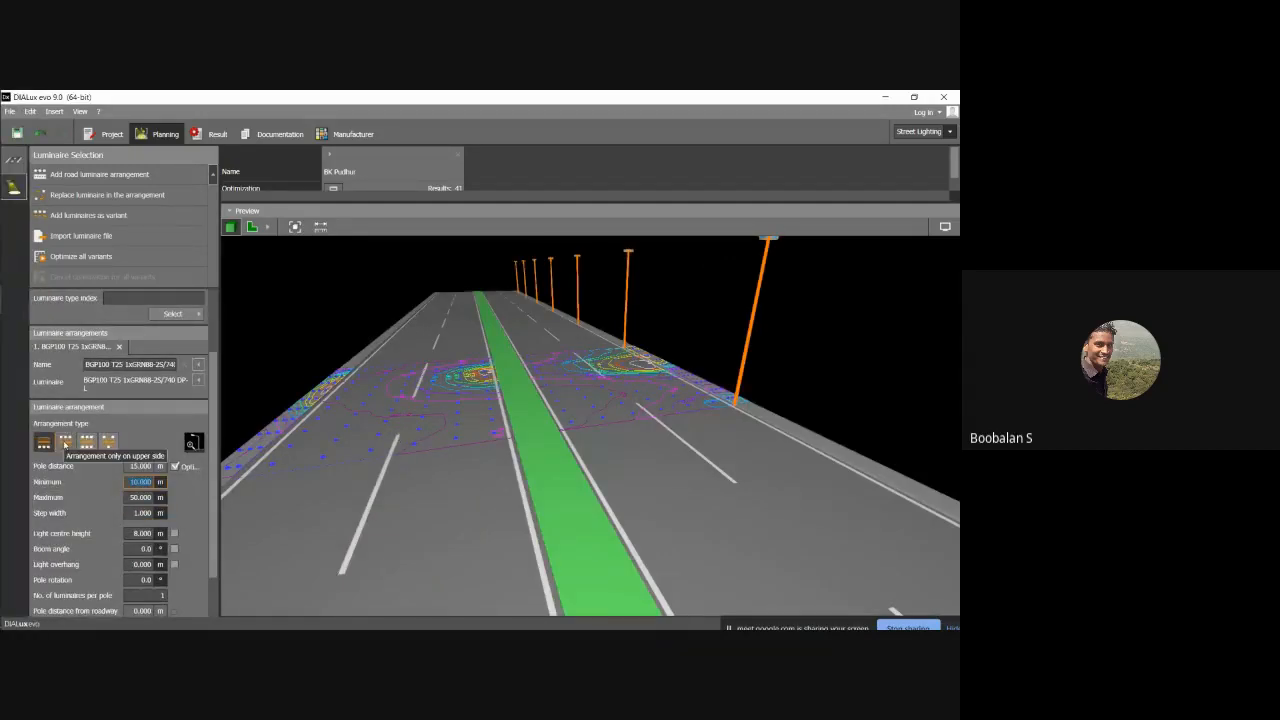
{"action": "left_click", "coordinate": [65, 442]}
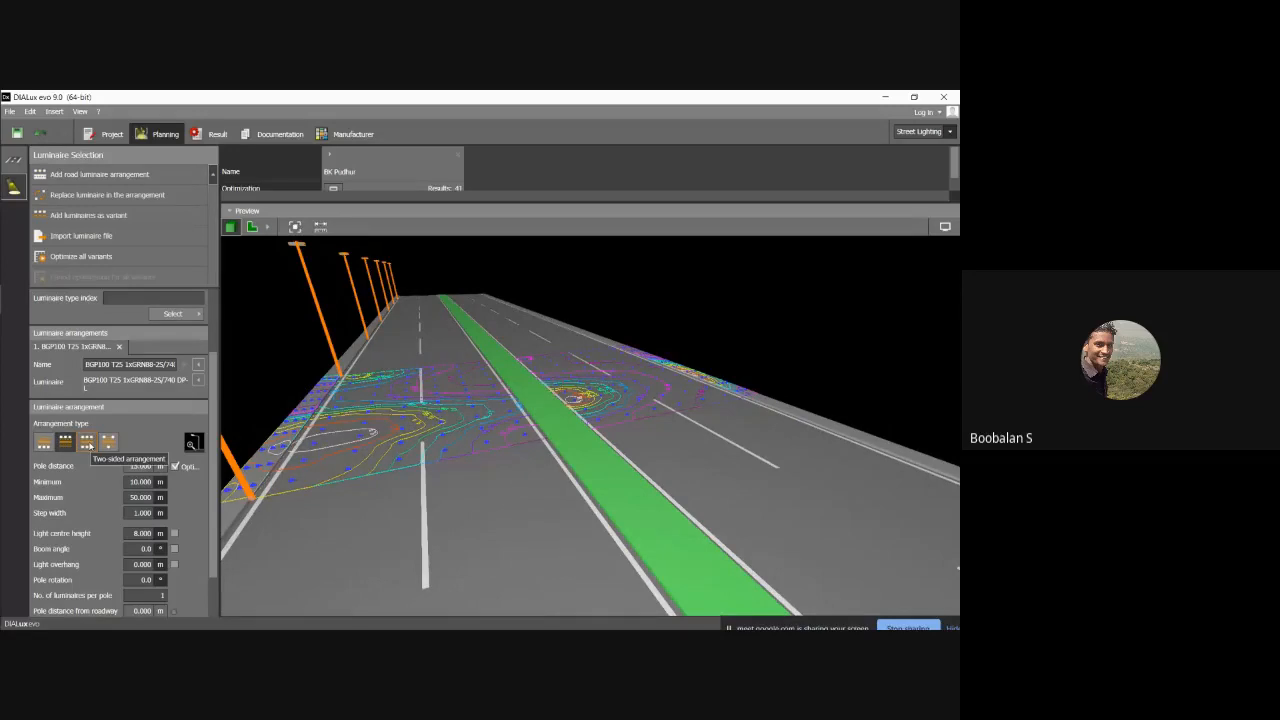
Step: Change the luminaire arrangement to two-sided and inspect the pole rows and isolines from several angles
{"action": "left_click", "coordinate": [88, 443]}
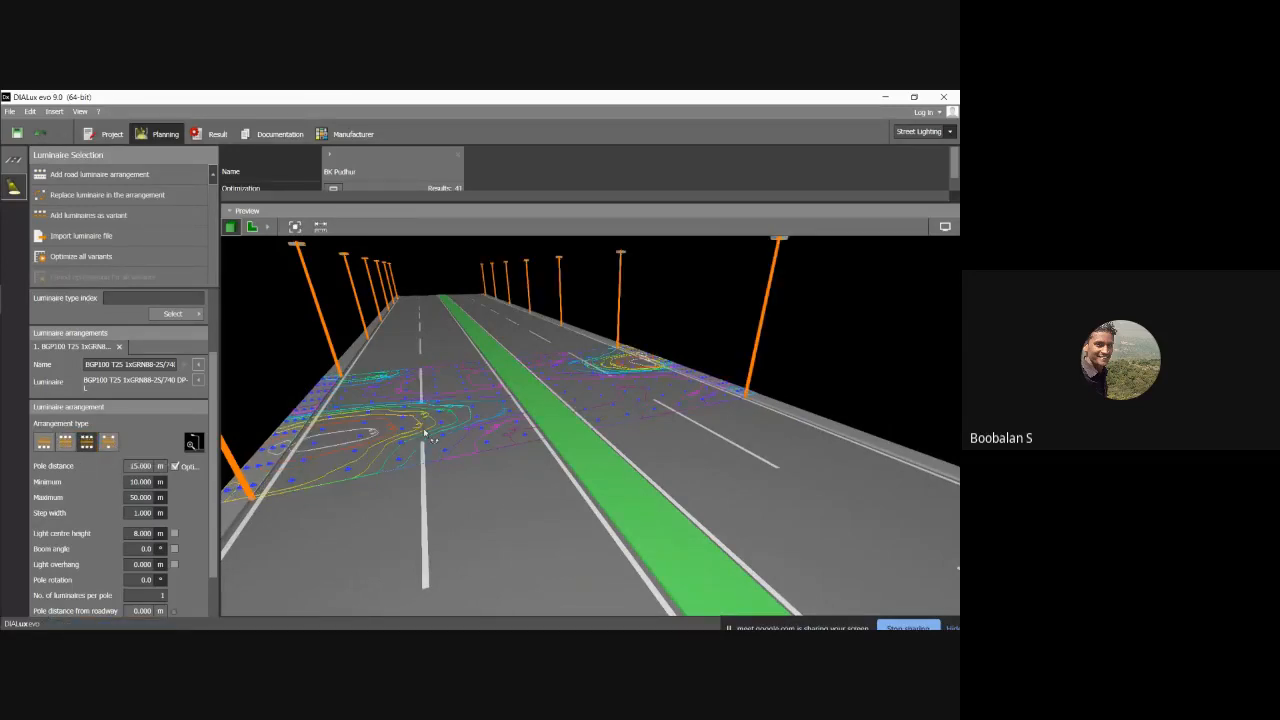
{"action": "right_click_drag", "start_coordinate": [423, 430], "coordinate": [412, 445]}
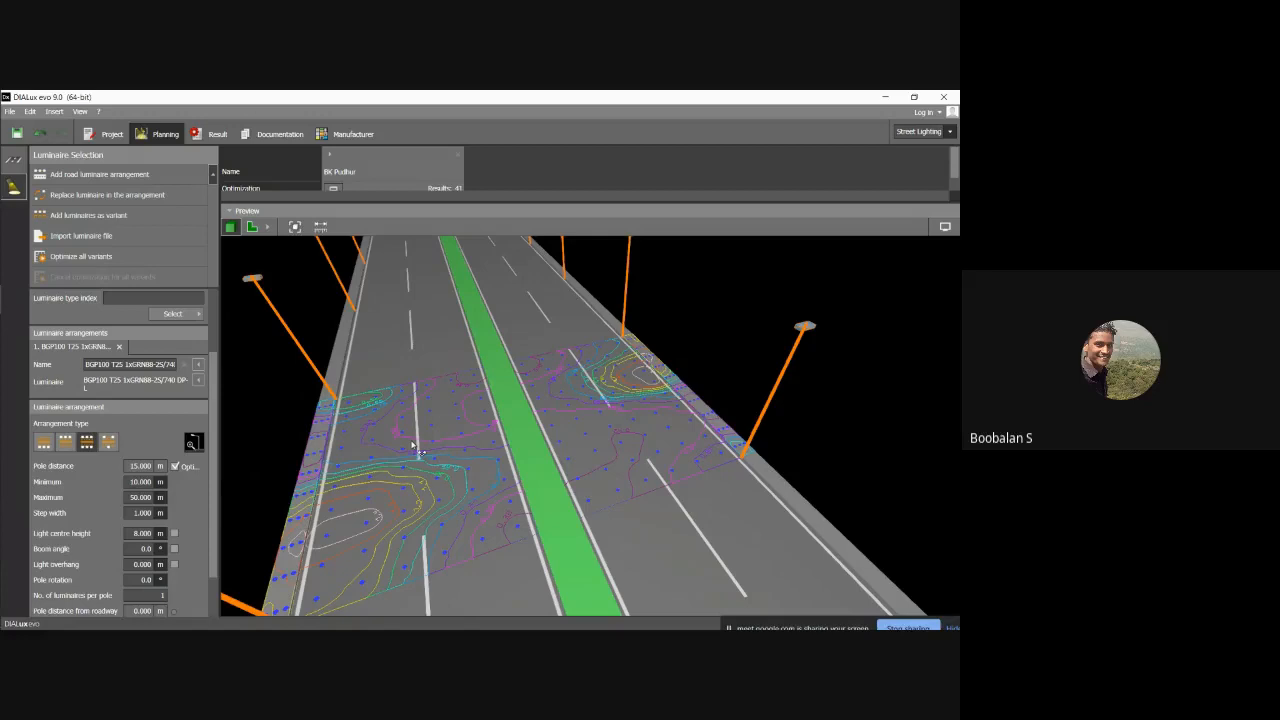
{"action": "right_click_drag", "start_coordinate": [413, 444], "coordinate": [166, 438]}
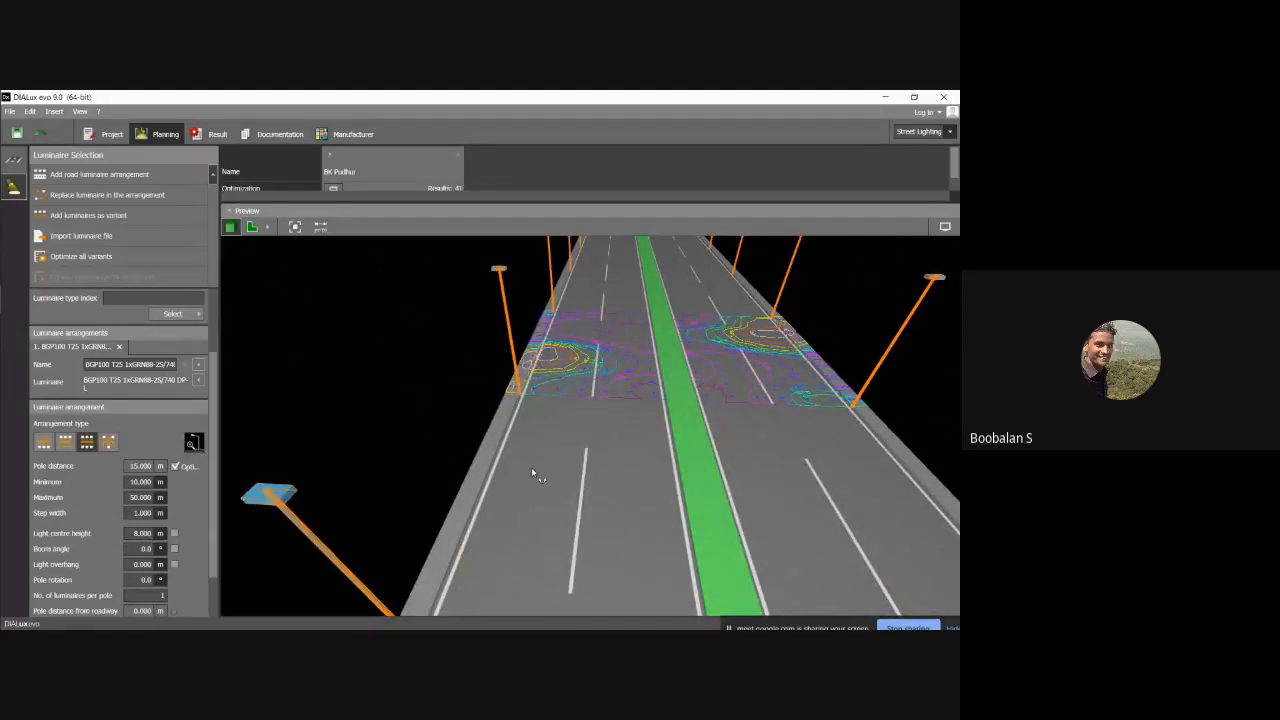
{"action": "right_click_drag", "start_coordinate": [532, 473], "coordinate": [640, 371]}
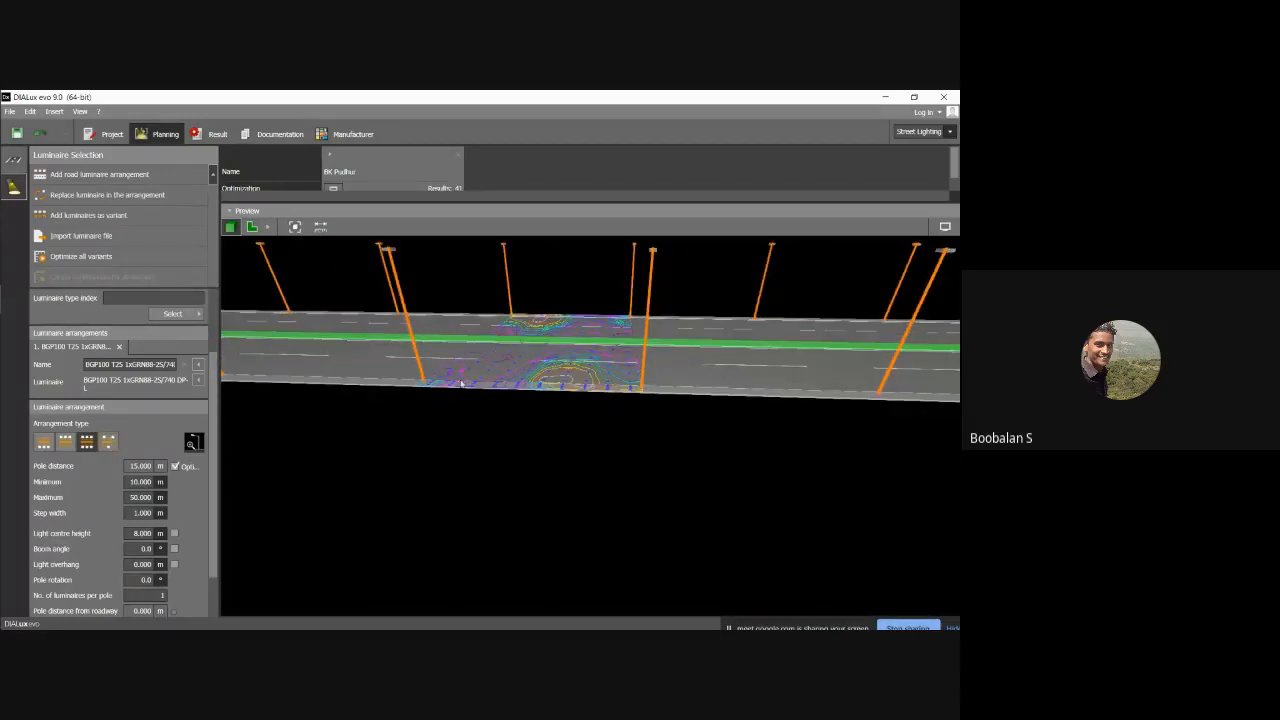
{"action": "mouse_move", "coordinate": [457, 378]}
{"action": "right_mouse_down"}
{"action": "mouse_move", "coordinate": [465, 394]}
{"action": "mouse_move", "coordinate": [452, 396]}
{"action": "right_mouse_up"}
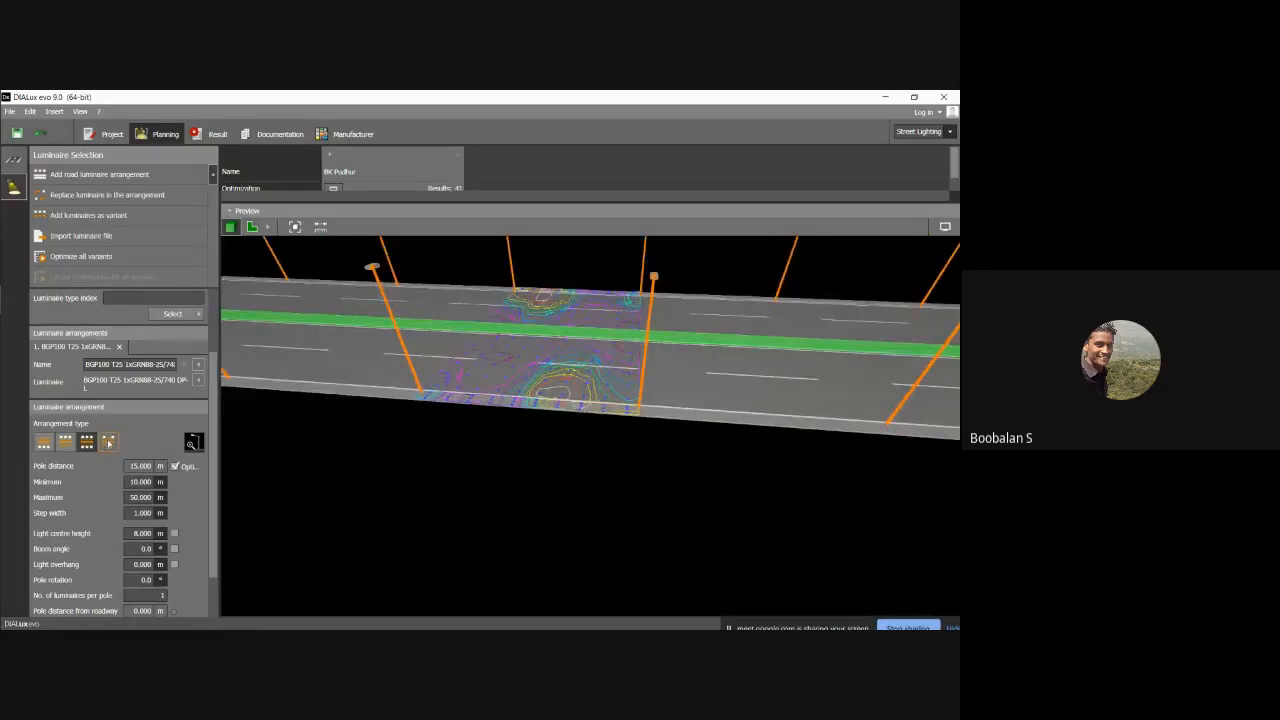
Step: Change the luminaire arrangement to staggered poles on both sides and inspect their offset in the 3D preview
{"action": "left_click", "coordinate": [108, 442]}
{"action": "right_click_drag", "start_coordinate": [568, 377], "coordinate": [580, 378]}
{"action": "right_click_drag", "start_coordinate": [412, 370], "coordinate": [406, 421]}
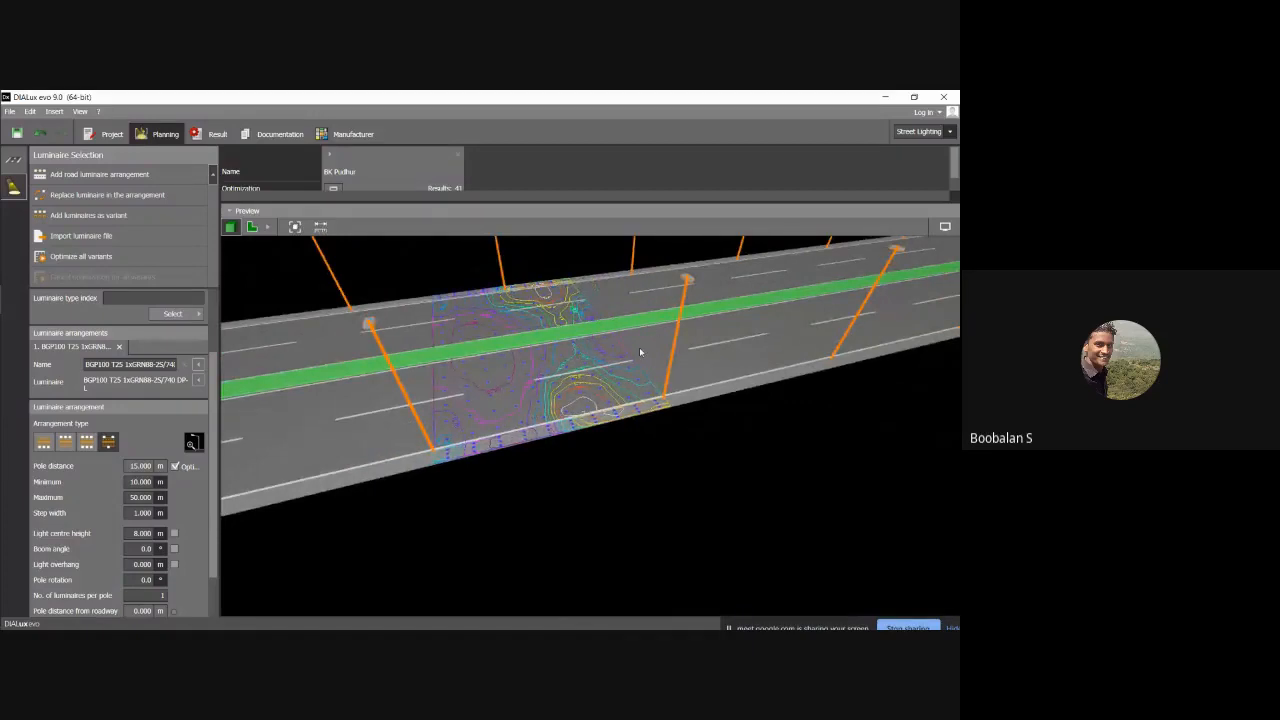
{"action": "right_click_drag", "start_coordinate": [640, 352], "coordinate": [383, 366]}
Step: Turn off optimization of the pole distance and set the pole distance to 20 m
{"action": "scroll", "coordinate": [213, 424], "scroll_direction": "down", "scroll_amount": 1}
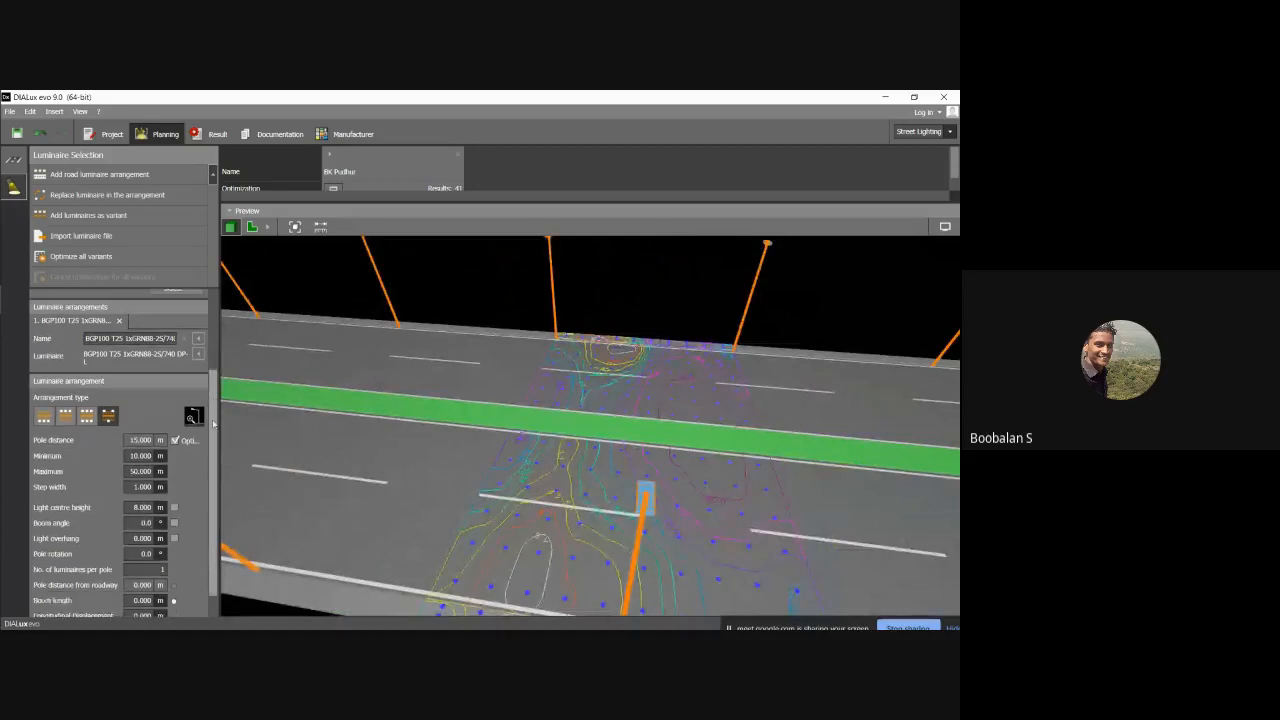
{"action": "scroll", "coordinate": [200, 420], "scroll_direction": "down", "scroll_amount": 1}
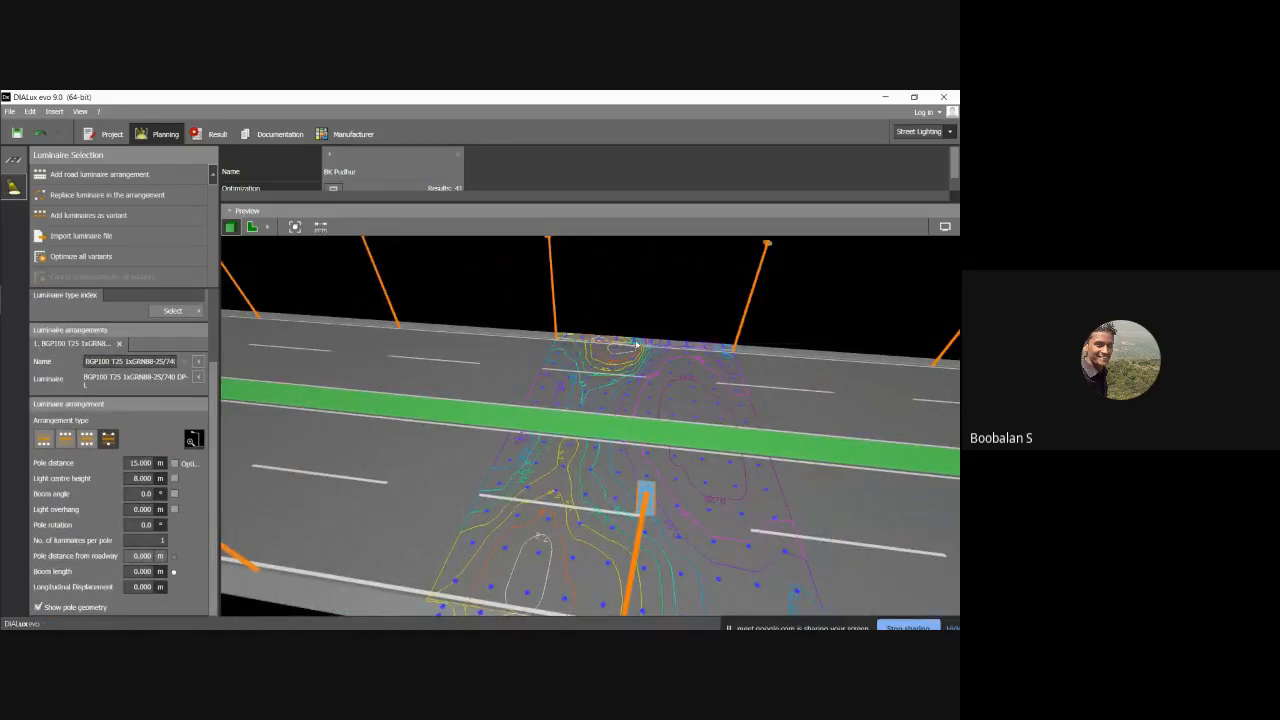
{"action": "left_click", "coordinate": [150, 462]}
{"action": "right_click_drag", "start_coordinate": [425, 362], "coordinate": [478, 378]}
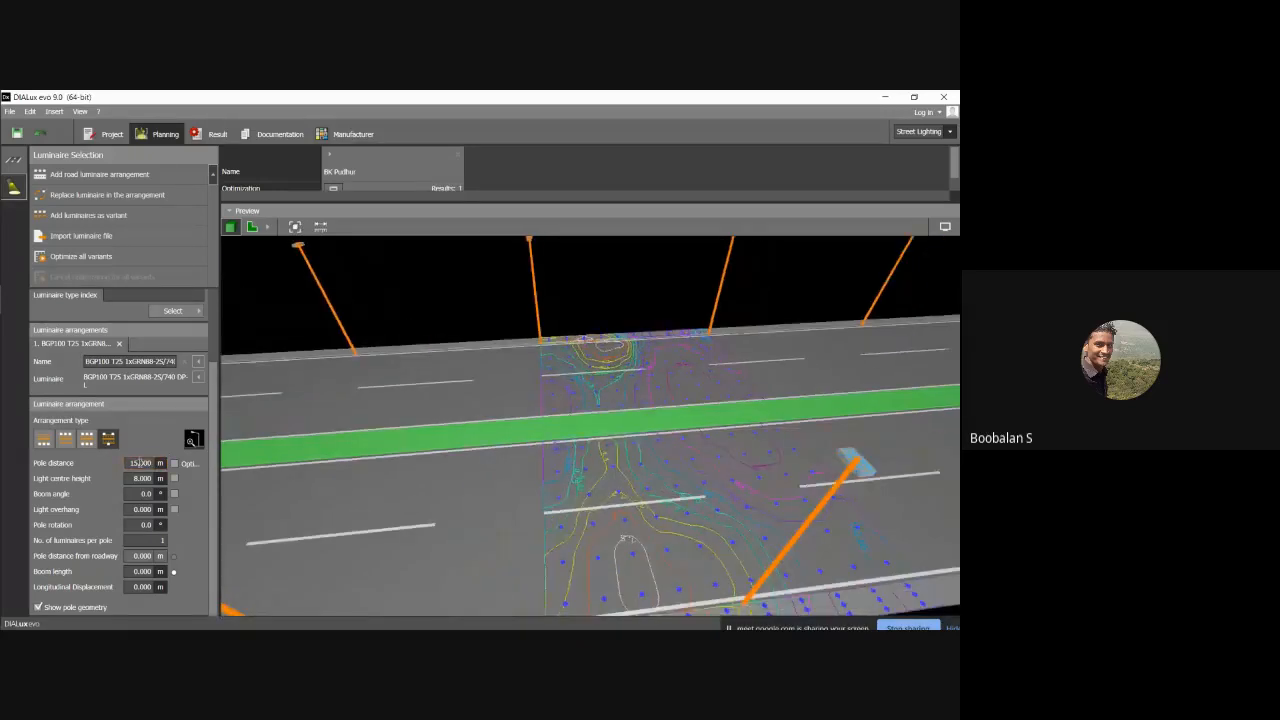
{"action": "double_click", "coordinate": [140, 462]}
{"action": "type", "text": "20"}
{"action": "key", "text": "Return"}
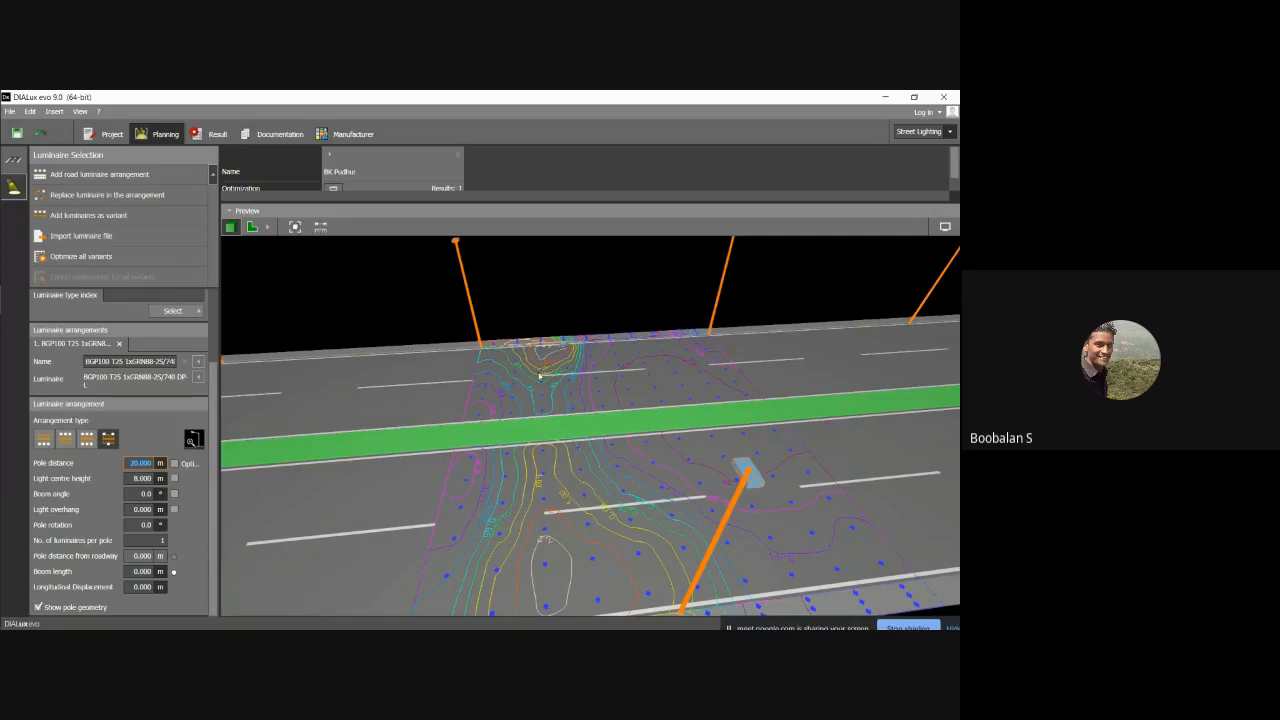
Step: Set the boom angle of the luminaire arrangement to 5° and deselect the poles
{"action": "left_click_drag", "start_coordinate": [539, 376], "coordinate": [562, 290]}
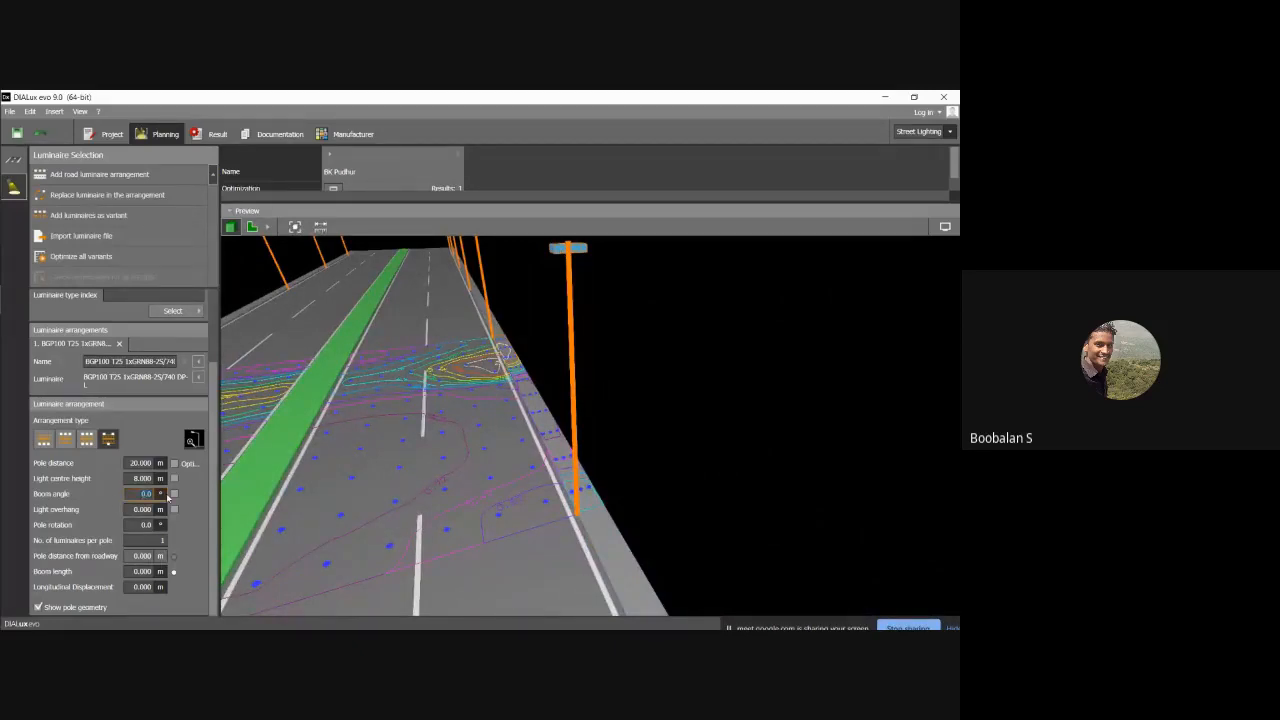
{"action": "type", "text": "5"}
{"action": "key", "text": "Return"}
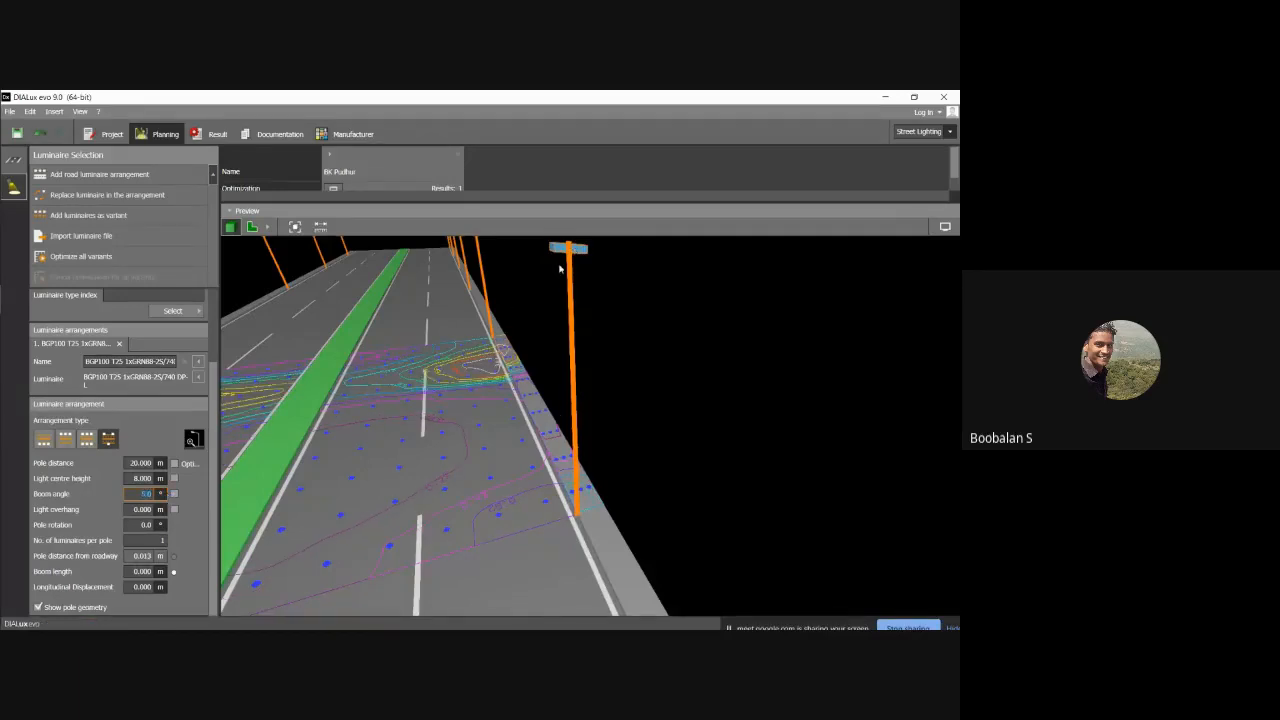
{"action": "left_click", "coordinate": [560, 267]}
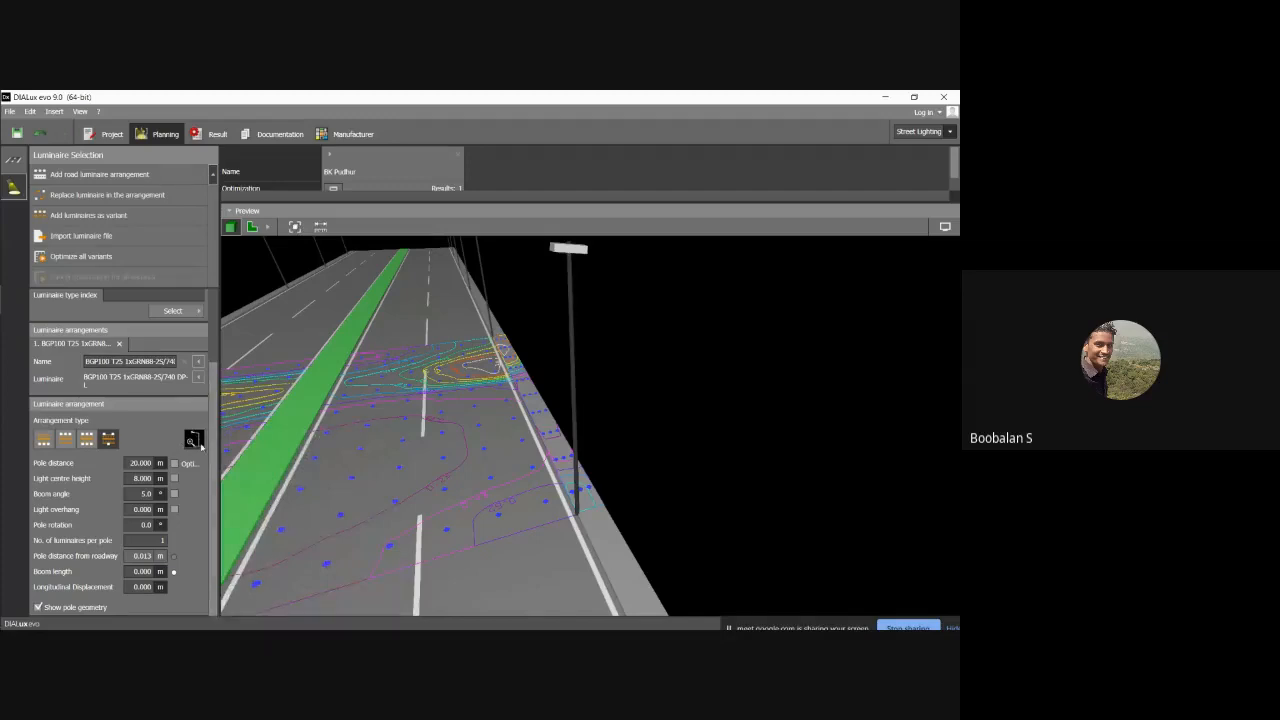
Step: Examine the diagram explaining the pole and boom dimensions, and view the poles along the street
{"action": "mouse_move", "coordinate": [194, 441]}
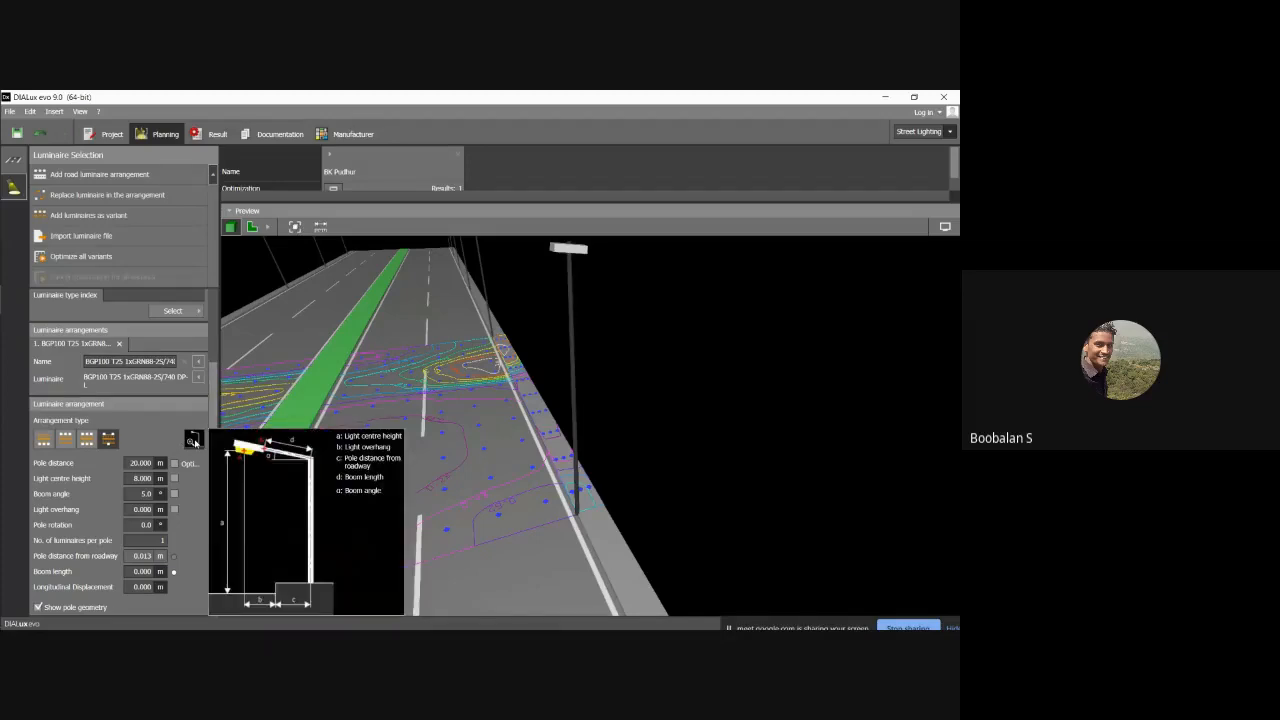
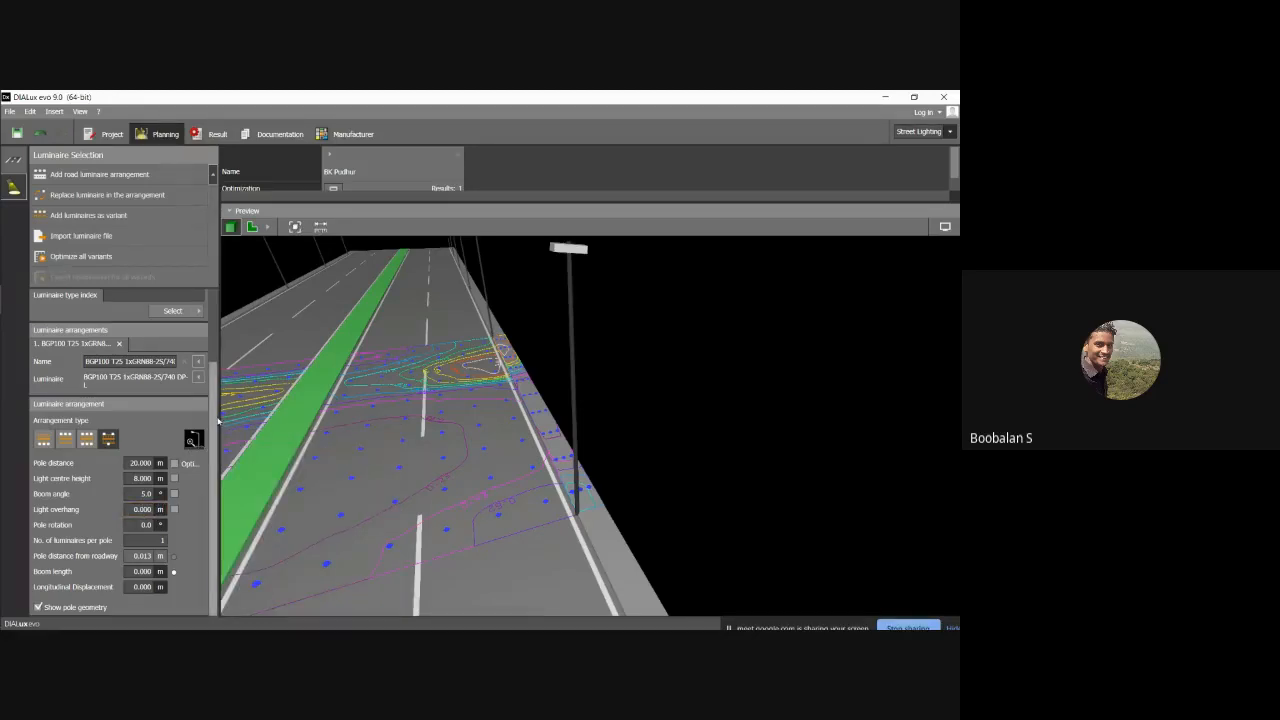
{"action": "right_click_drag", "start_coordinate": [328, 394], "coordinate": [290, 374]}
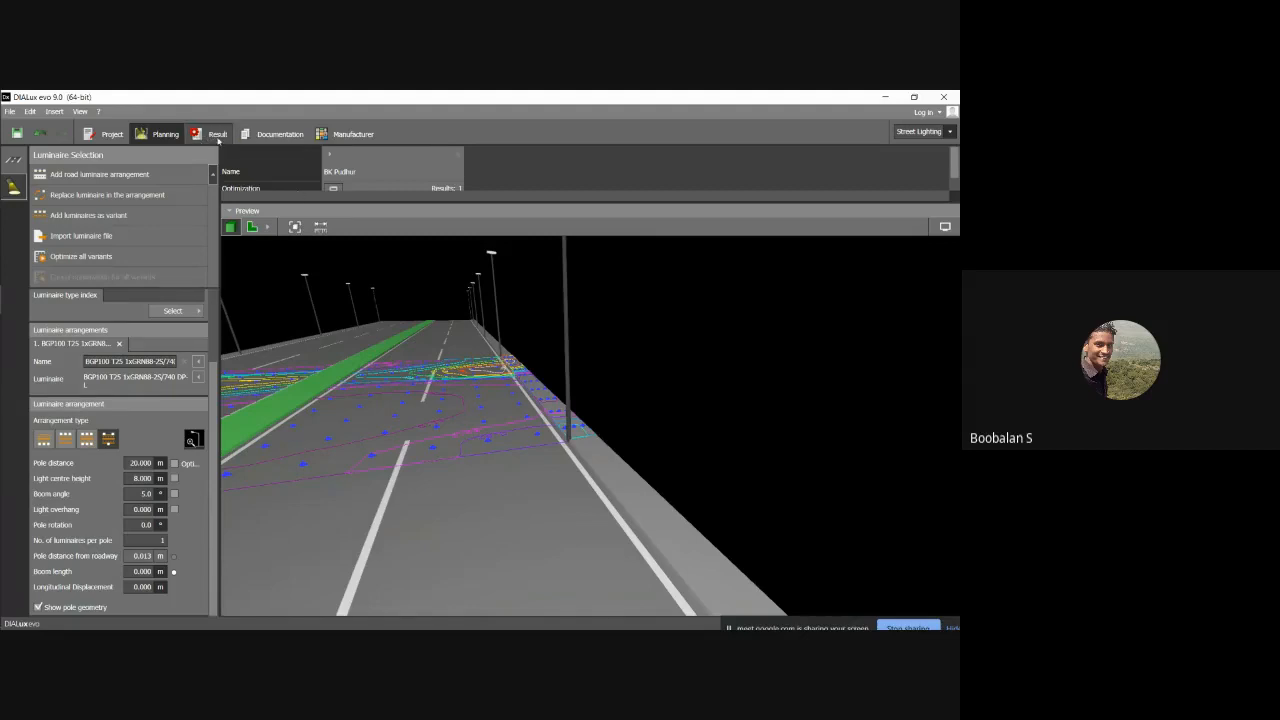
{"action": "mouse_move", "coordinate": [313, 335]}
{"action": "left_mouse_down"}
{"action": "mouse_move", "coordinate": [330, 333]}
{"action": "mouse_move", "coordinate": [250, 340]}
{"action": "mouse_move", "coordinate": [327, 351]}
{"action": "mouse_move", "coordinate": [312, 355]}
{"action": "left_mouse_up"}
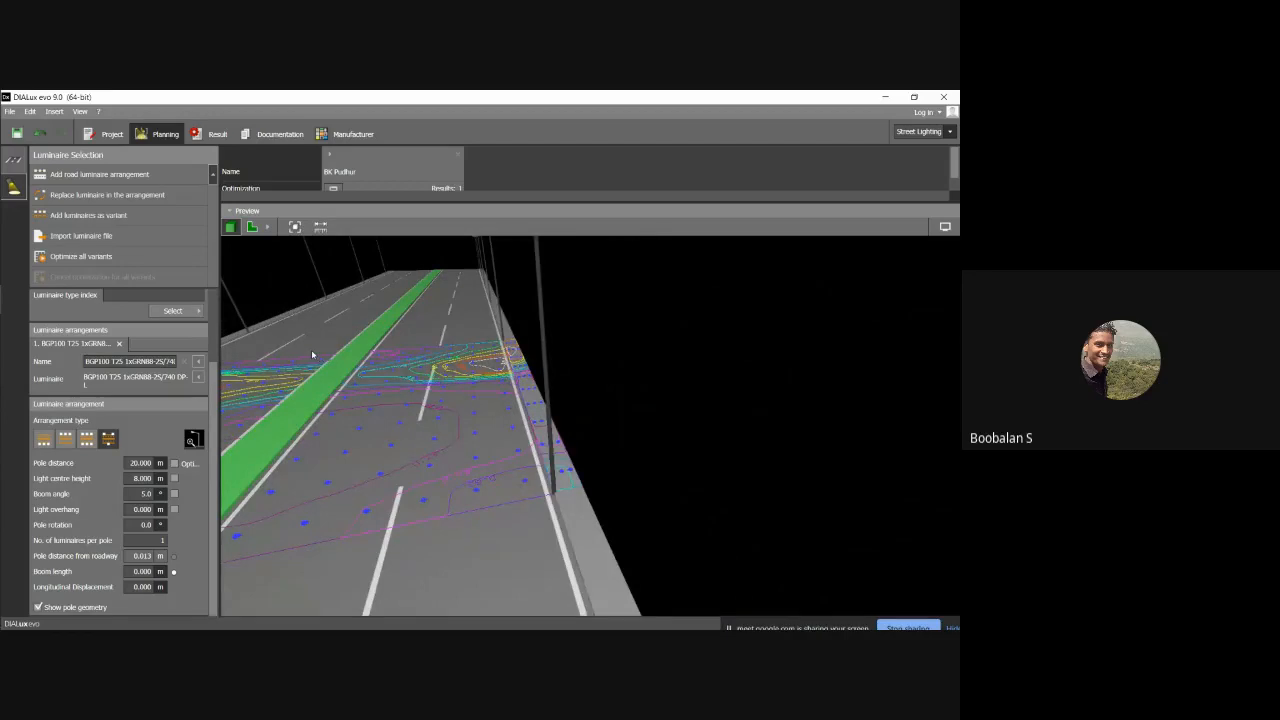
Step: Check whether results or documentation exist for the BK Pudhur street, and return to the planning view
{"action": "left_click", "coordinate": [219, 135]}
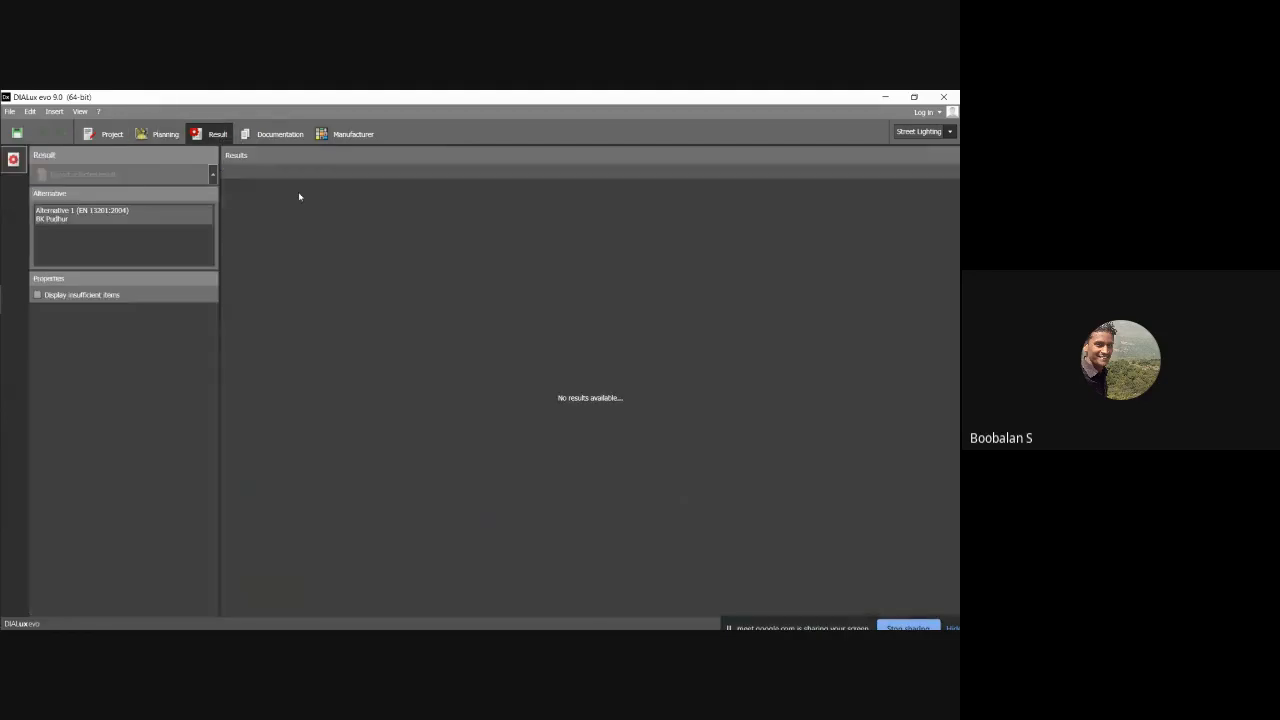
{"action": "left_click", "coordinate": [265, 138]}
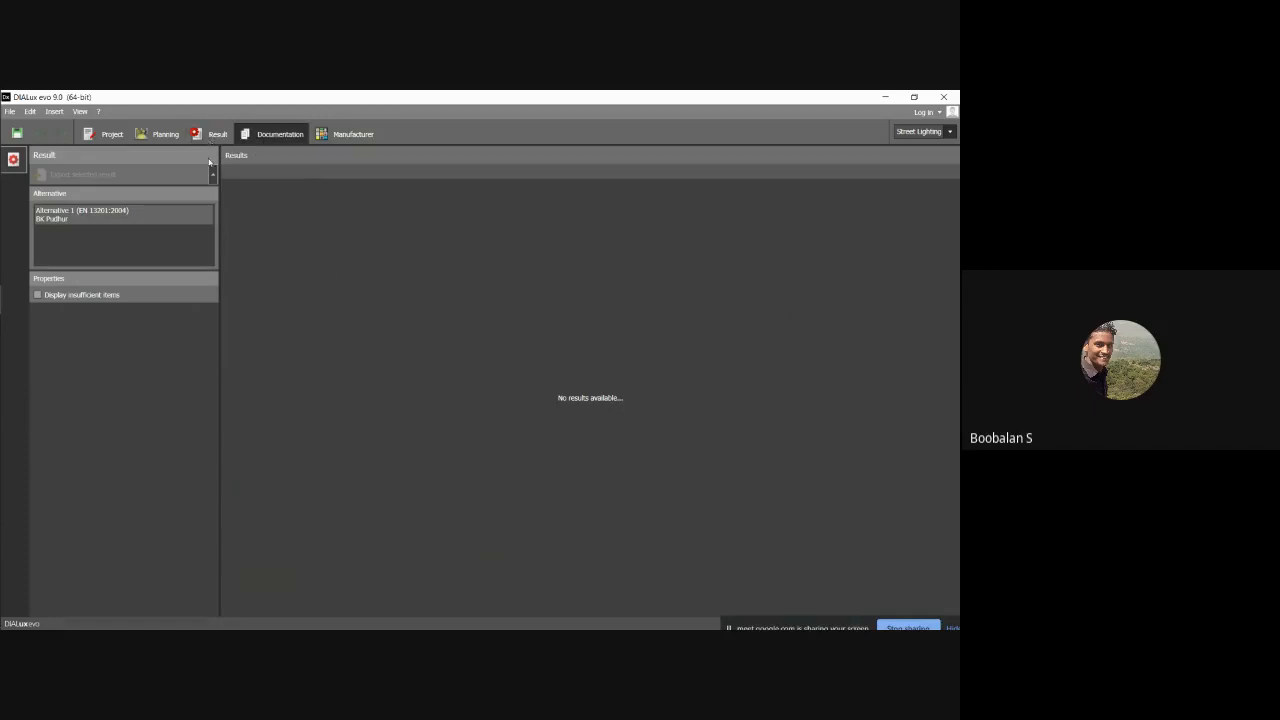
{"action": "left_click", "coordinate": [217, 137]}
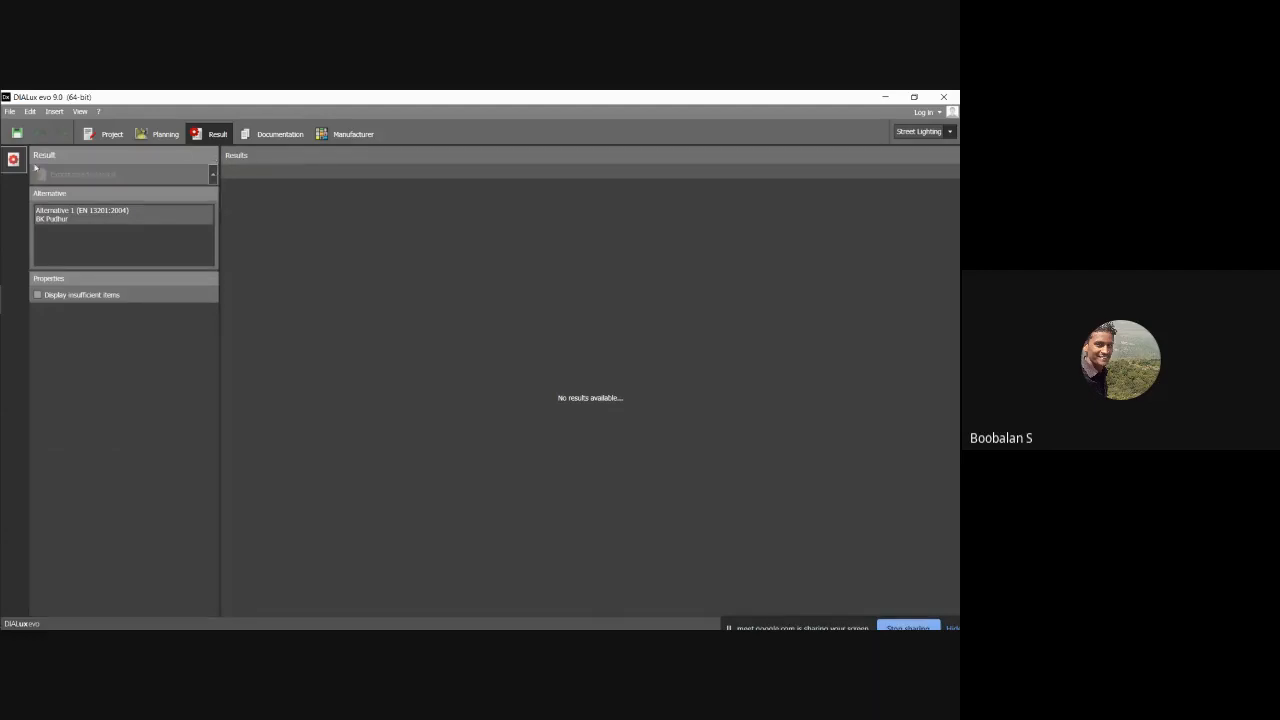
{"action": "left_click", "coordinate": [168, 136]}
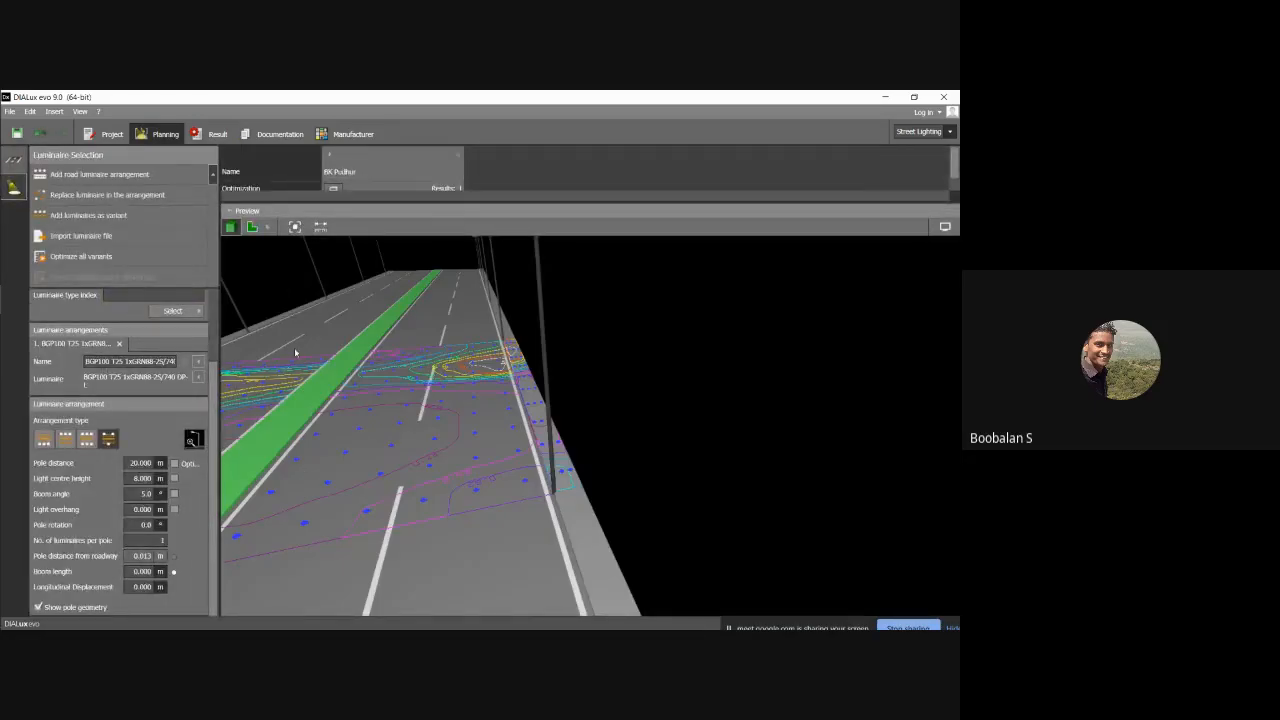
Step: Enlarge the BK Pudhur variant table above the preview so its luminaire arrangement values show
{"action": "right_click_drag", "start_coordinate": [295, 352], "coordinate": [336, 346]}
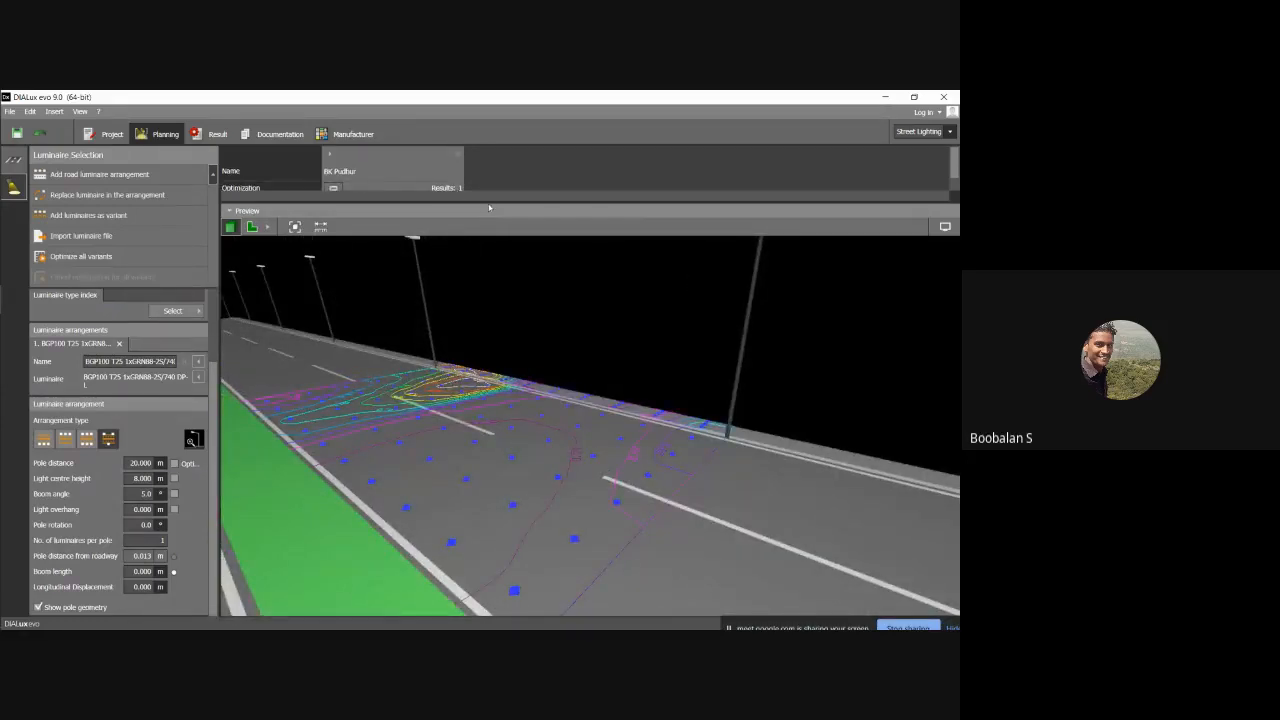
{"action": "left_click_drag", "start_coordinate": [489, 204], "coordinate": [492, 322]}
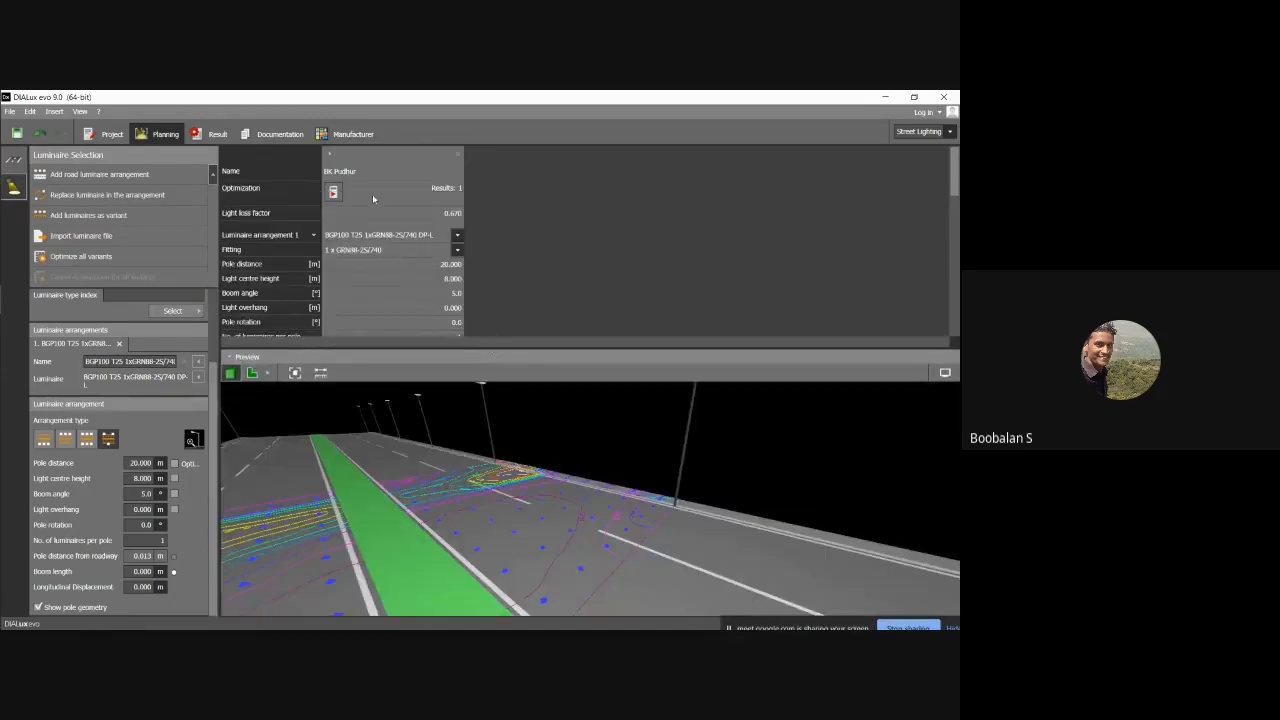
{"action": "left_click", "coordinate": [331, 154]}
{"action": "left_click", "coordinate": [327, 156]}
Step: Examine the isolines and calculation points on both roadways from different angles in the 3D preview
{"action": "right_click_drag", "start_coordinate": [424, 456], "coordinate": [389, 459]}
{"action": "right_click_drag", "start_coordinate": [375, 459], "coordinate": [384, 460]}
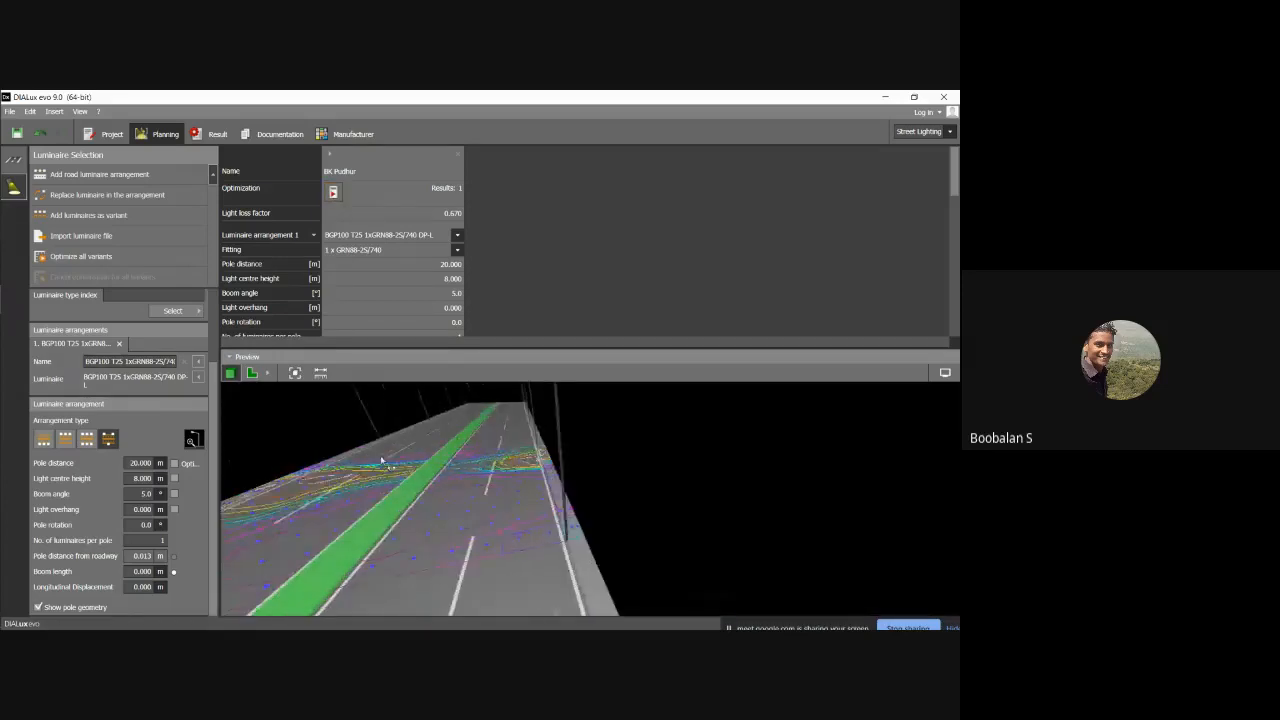
{"action": "right_click_drag", "start_coordinate": [406, 502], "coordinate": [418, 500]}
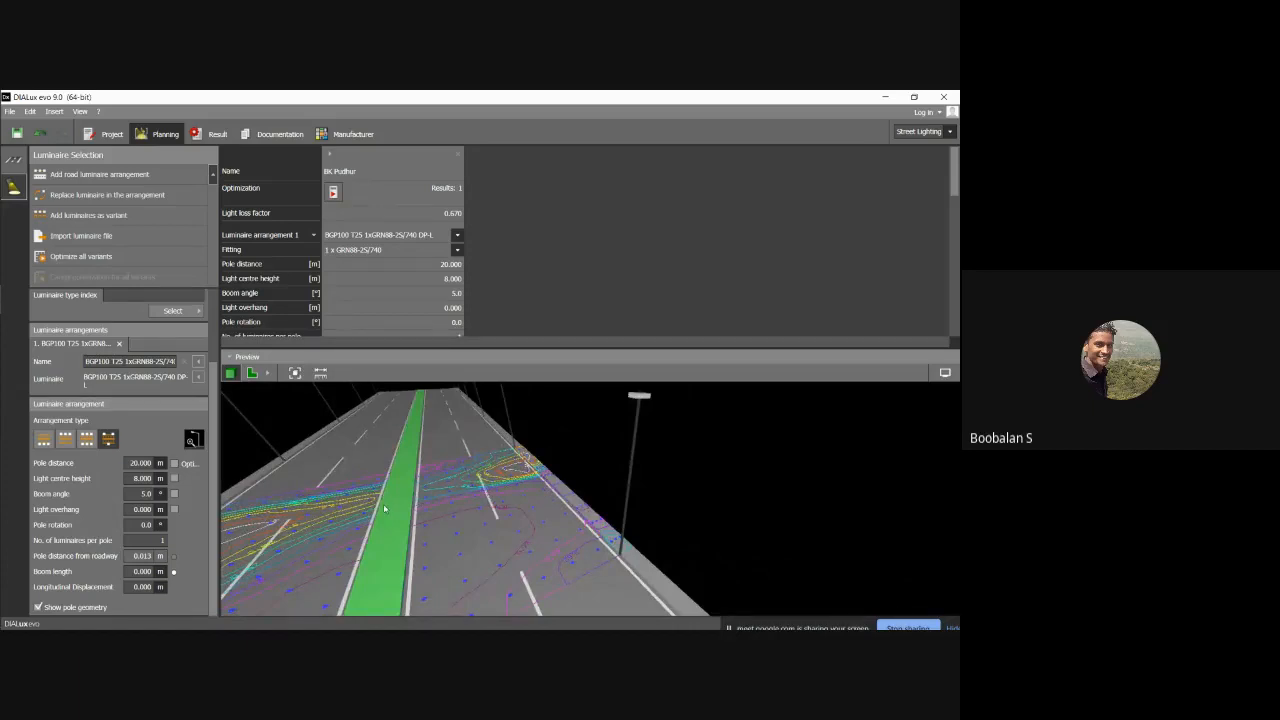
{"action": "right_click_drag", "start_coordinate": [385, 509], "coordinate": [382, 511]}
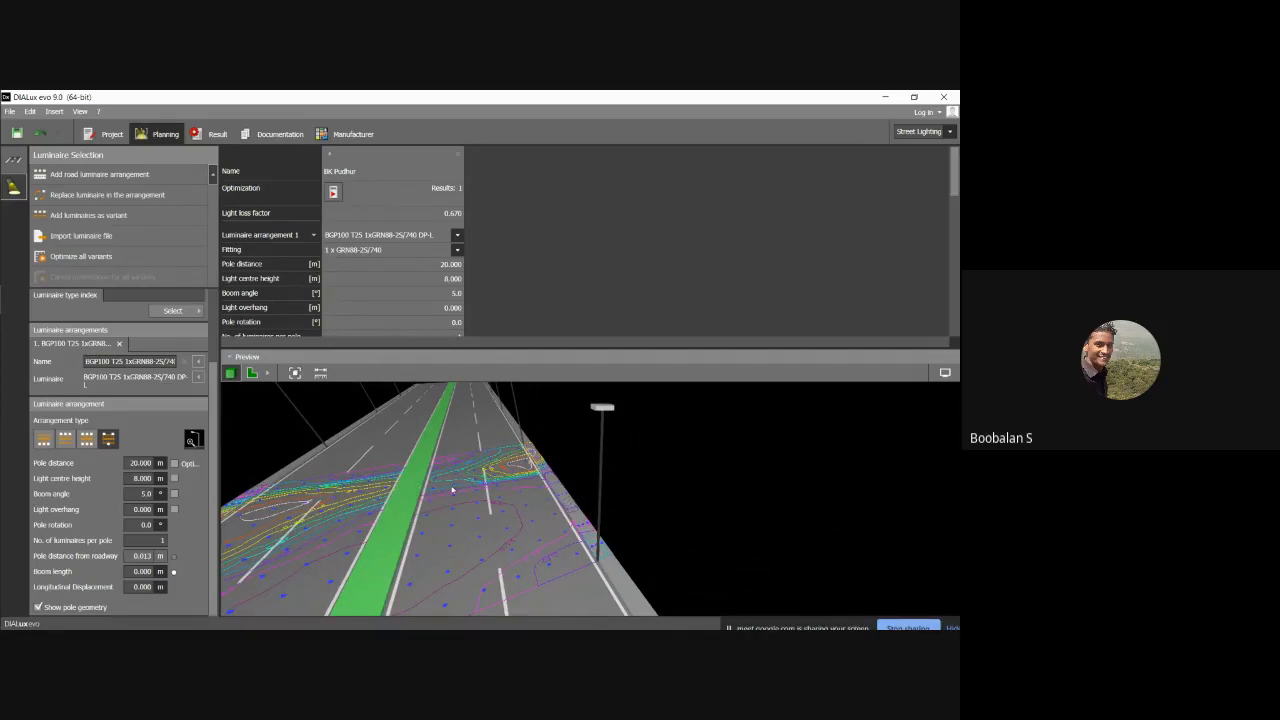
{"action": "left_click_drag", "start_coordinate": [480, 492], "coordinate": [440, 494]}
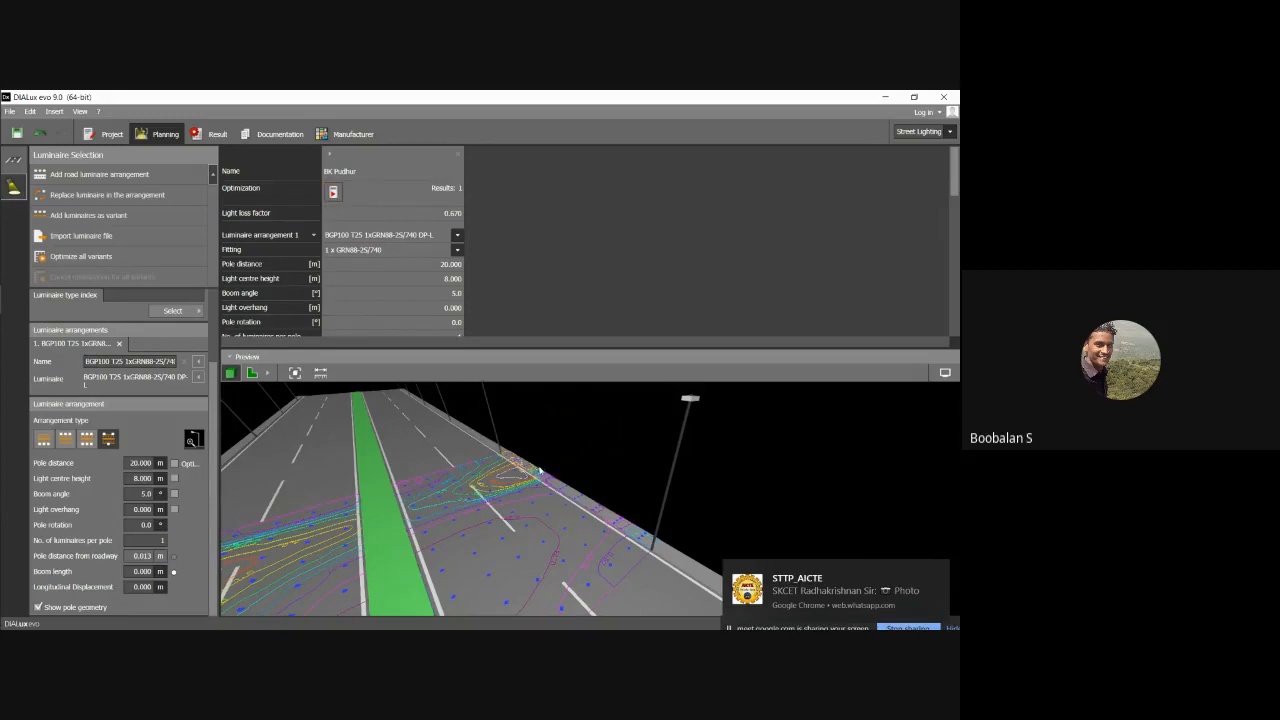
{"action": "left_click", "coordinate": [511, 387]}
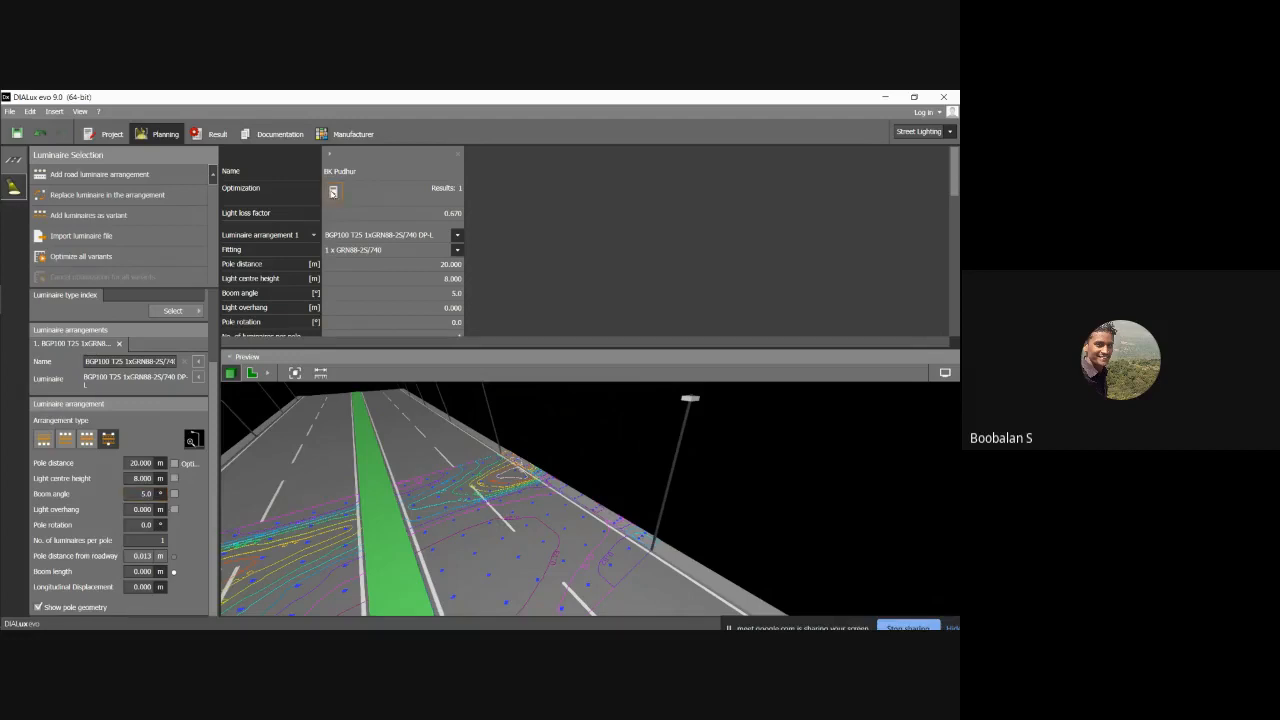
Step: Run the optimization for the BK Pudhur variant and for all variants, and review the street in the preview
{"action": "left_click", "coordinate": [333, 192]}
{"action": "left_click", "coordinate": [90, 258]}
{"action": "left_click_drag", "start_coordinate": [357, 484], "coordinate": [320, 481]}
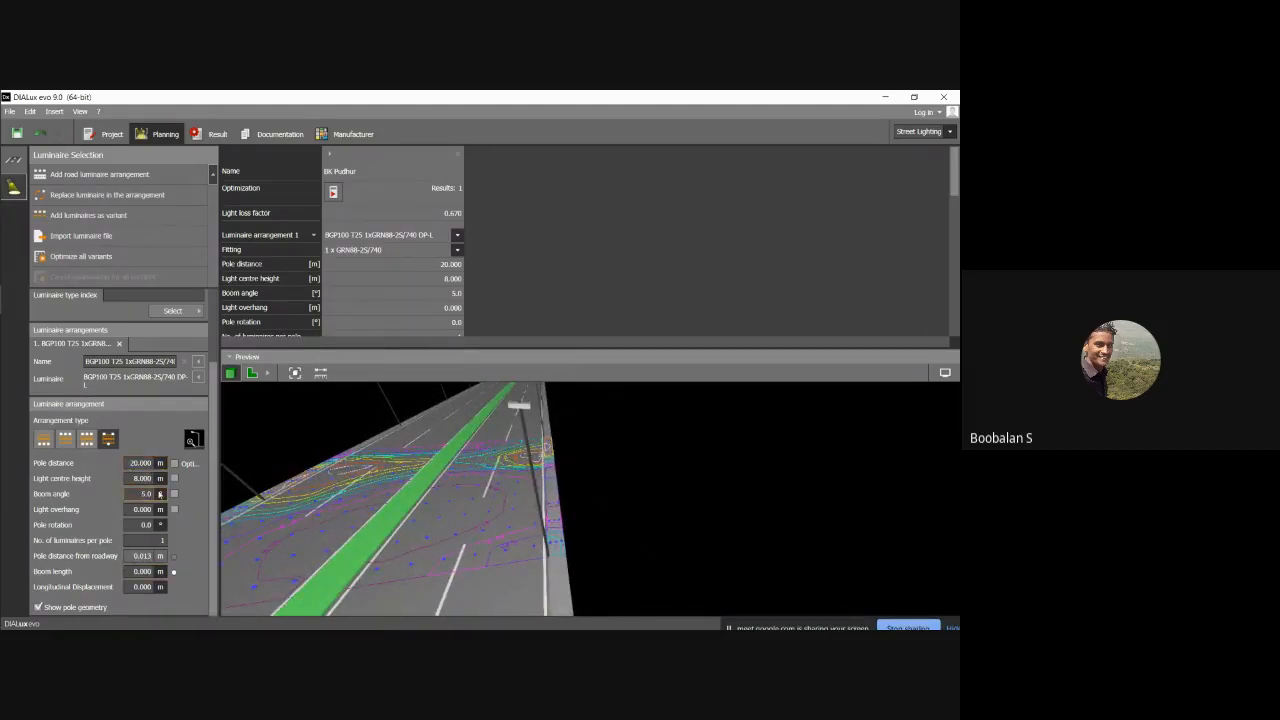
{"action": "left_click_drag", "start_coordinate": [392, 484], "coordinate": [345, 485]}
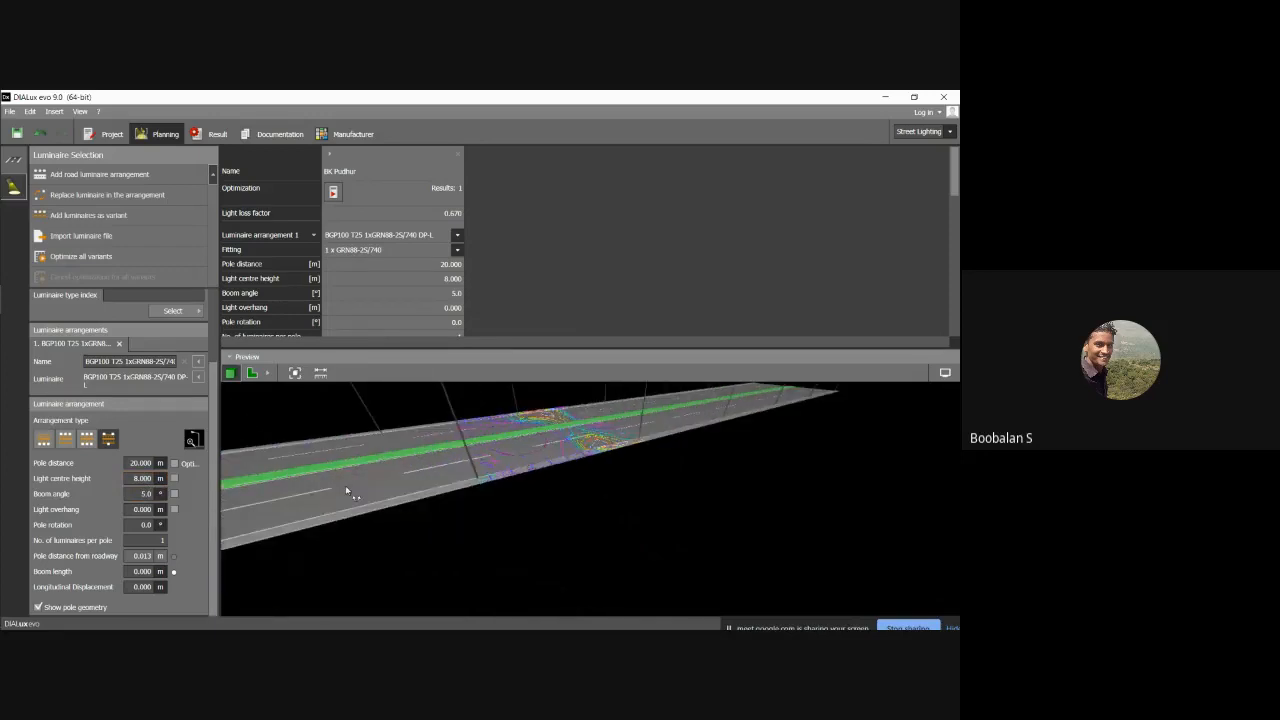
{"action": "left_click_drag", "start_coordinate": [345, 485], "coordinate": [411, 501]}
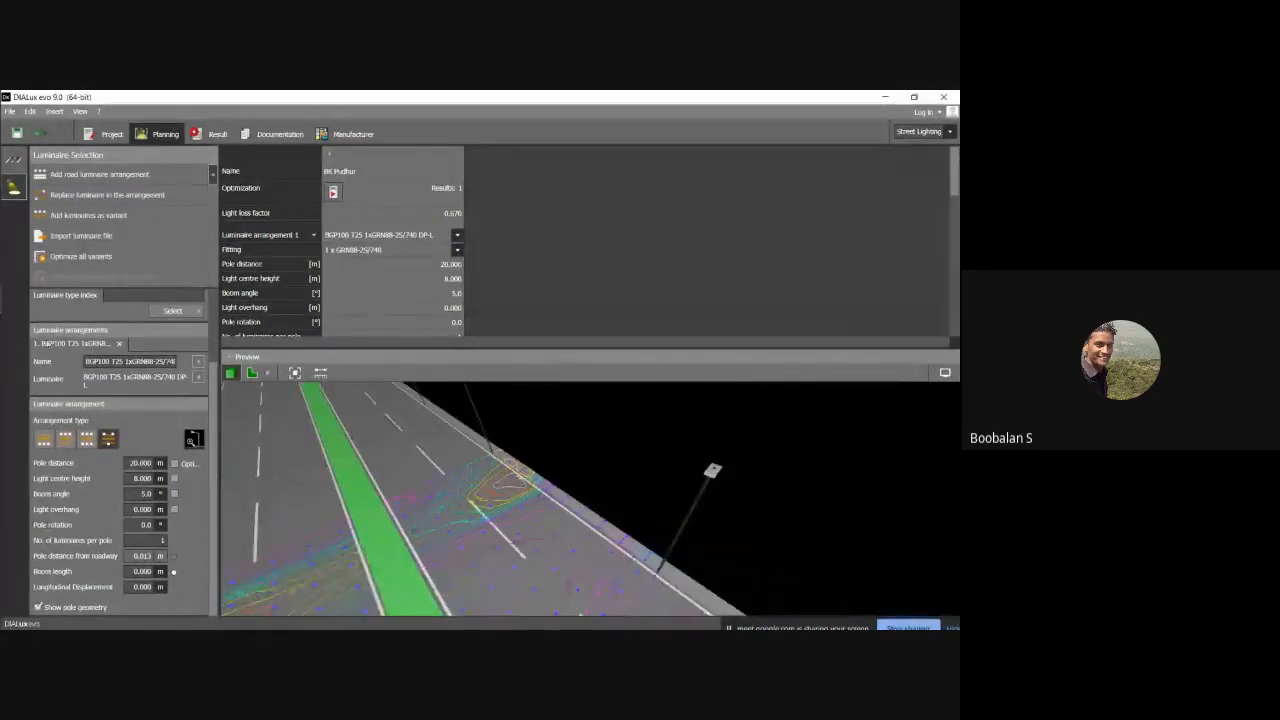
{"action": "left_click", "coordinate": [71, 258]}
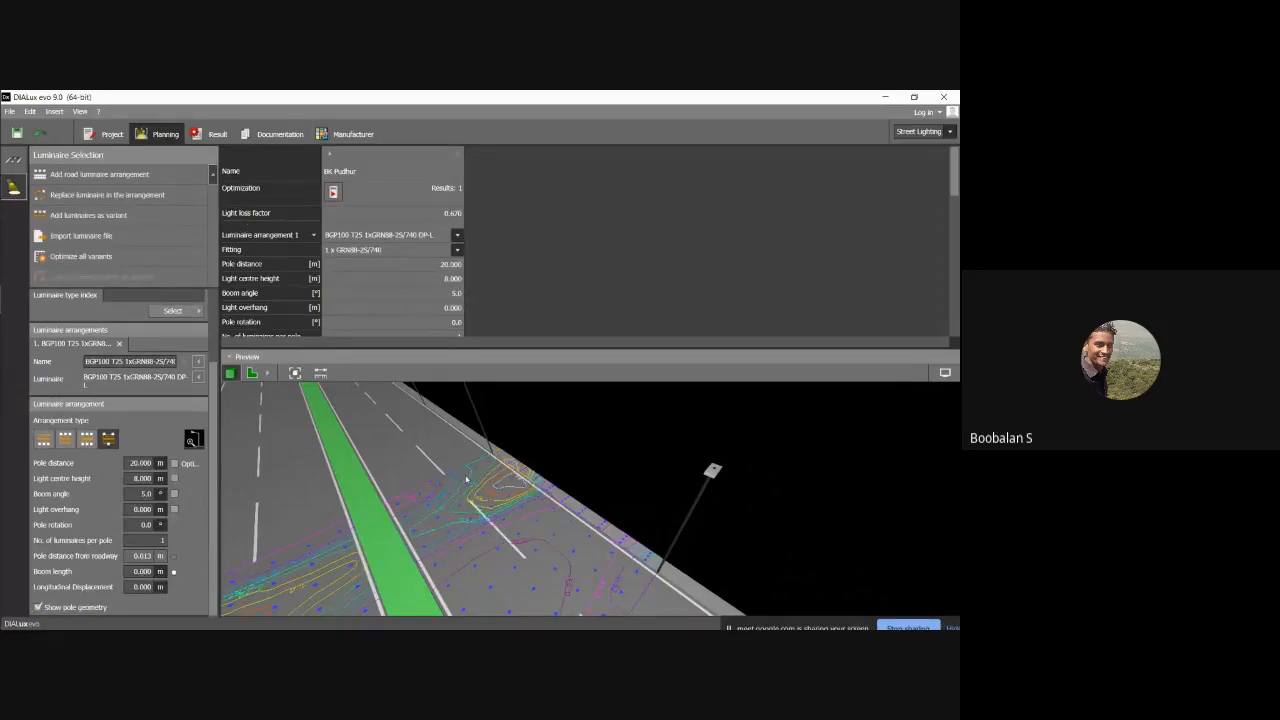
{"action": "left_click_drag", "start_coordinate": [465, 478], "coordinate": [411, 478]}
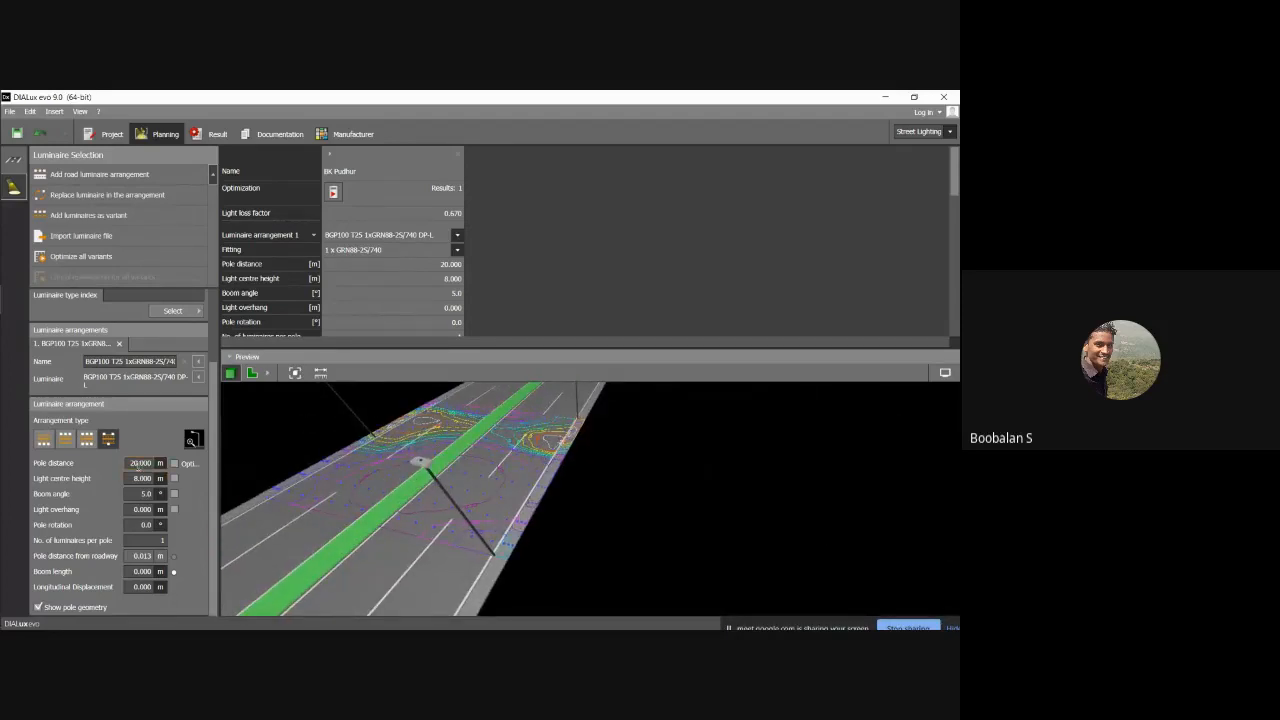
Step: Set the pole distance of the BGP100 luminaire arrangement to 5 m and inspect the pole spacing along the street
{"action": "left_click", "coordinate": [141, 463]}
{"action": "type", "text": "5"}
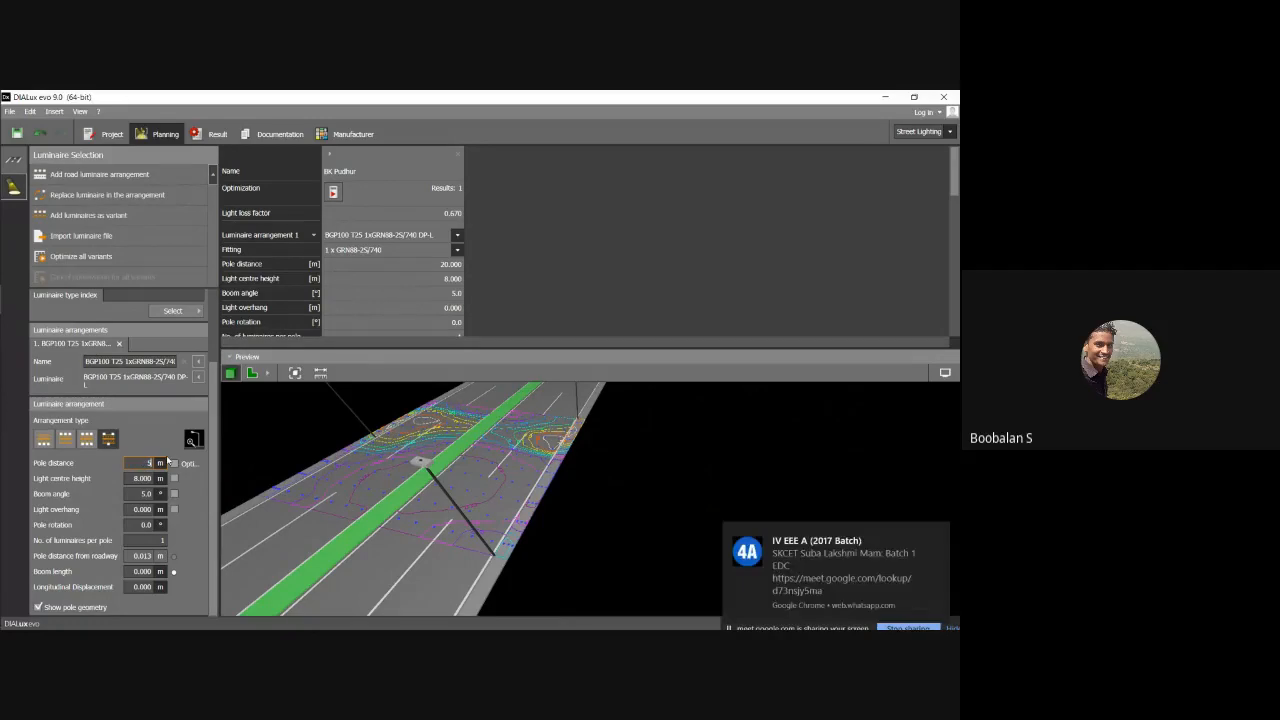
{"action": "key", "text": "Return"}
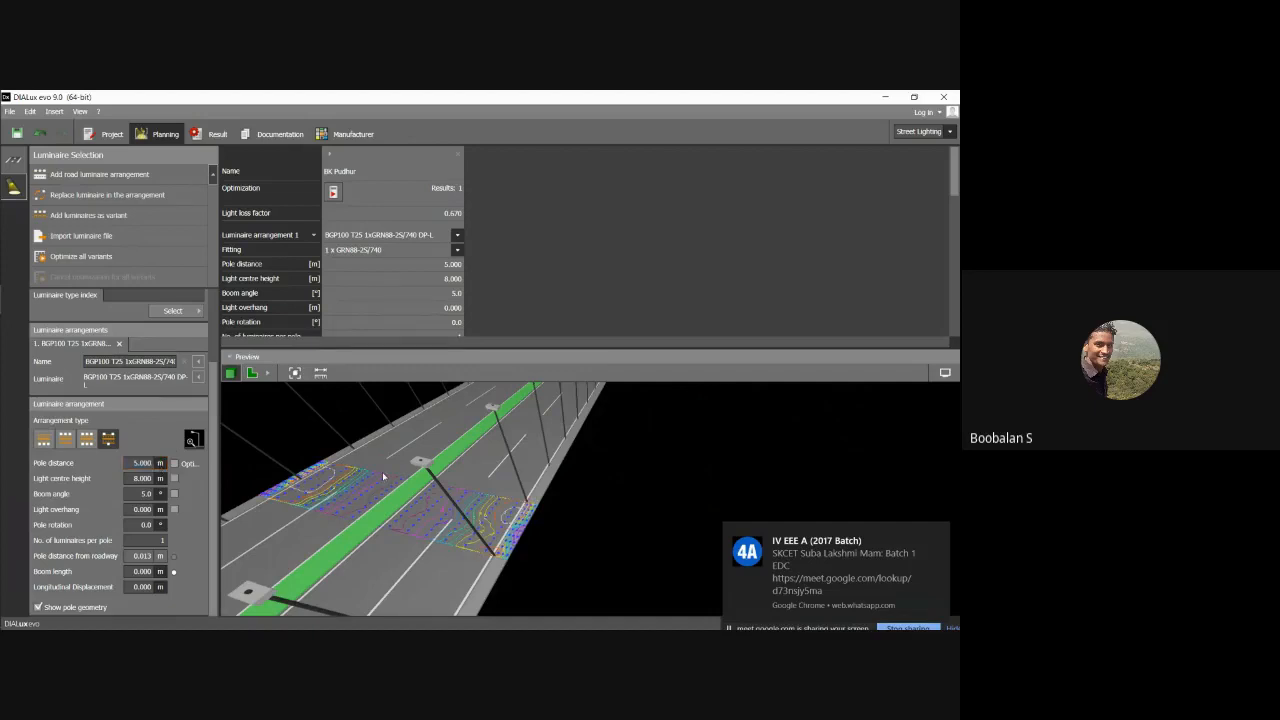
{"action": "right_click_drag", "start_coordinate": [383, 477], "coordinate": [517, 455]}
{"action": "scroll", "coordinate": [529, 480], "scroll_direction": "down", "scroll_amount": 5}
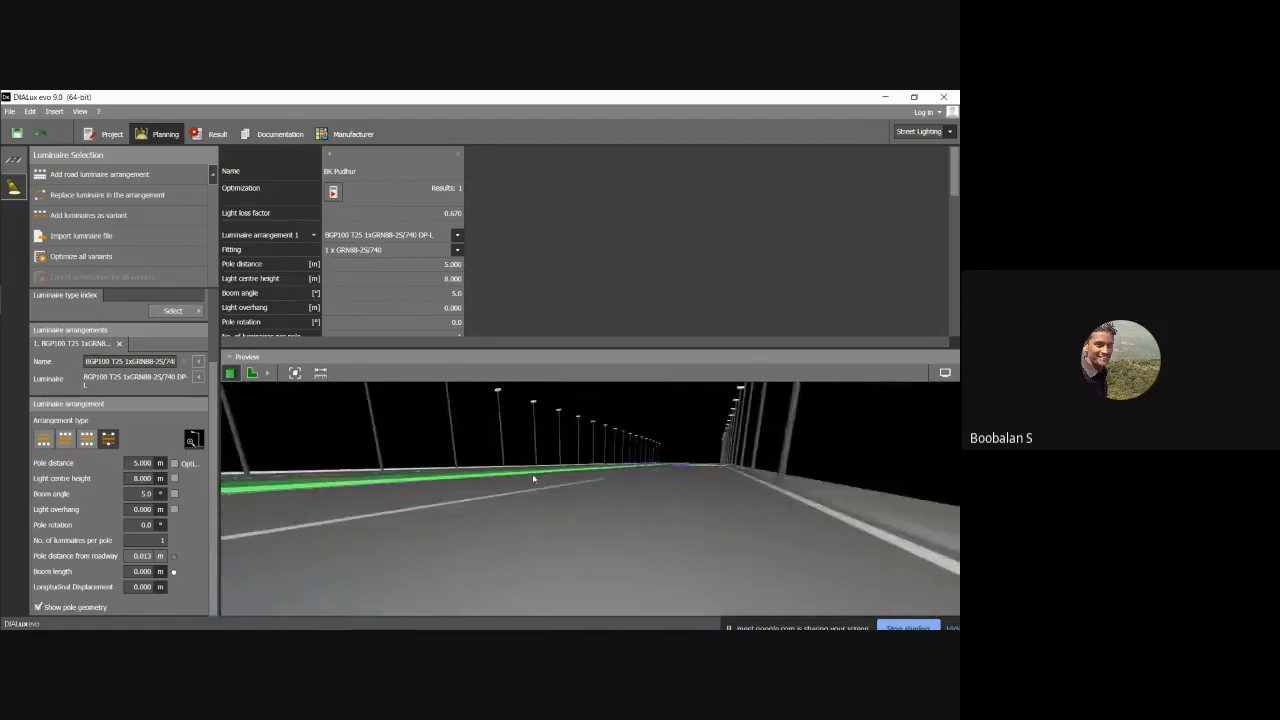
{"action": "scroll", "coordinate": [463, 489], "scroll_direction": "up", "scroll_amount": 3}
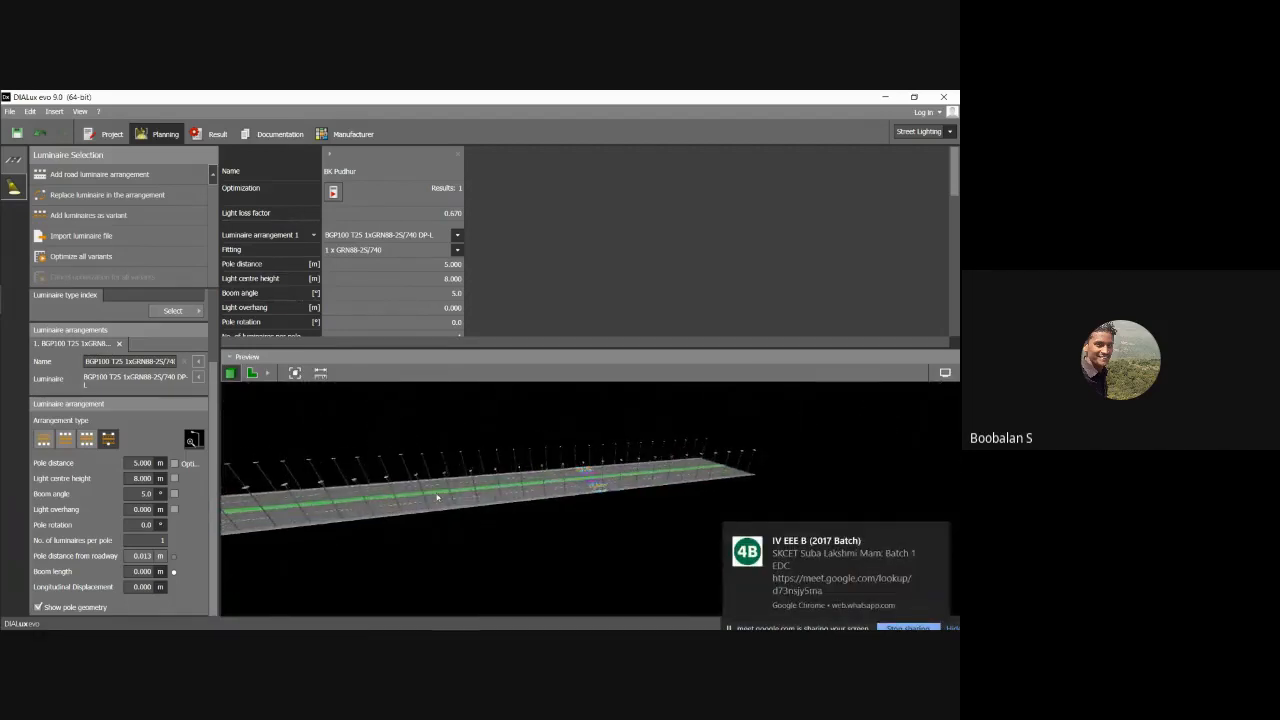
{"action": "right_click_drag", "start_coordinate": [471, 490], "coordinate": [430, 460]}
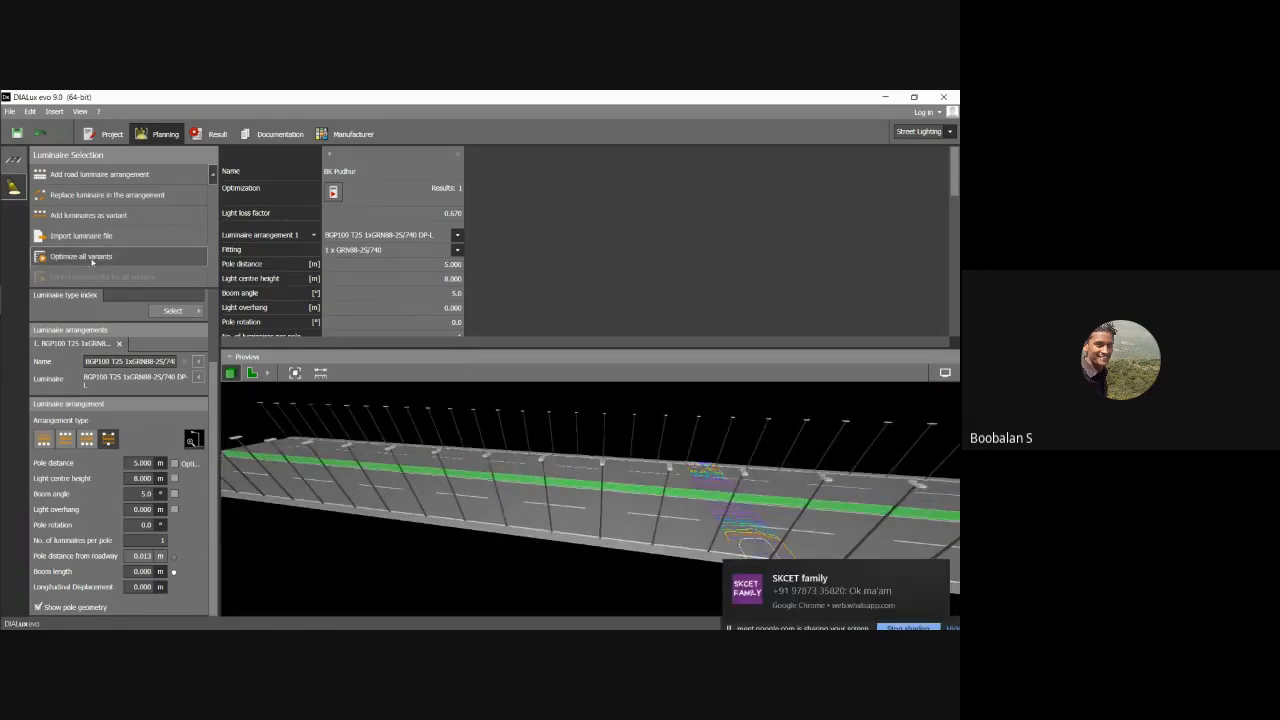
Step: Run the optimization for all variants and for BK Pudhur, and check the results list and the documentation
{"action": "left_click", "coordinate": [81, 256]}
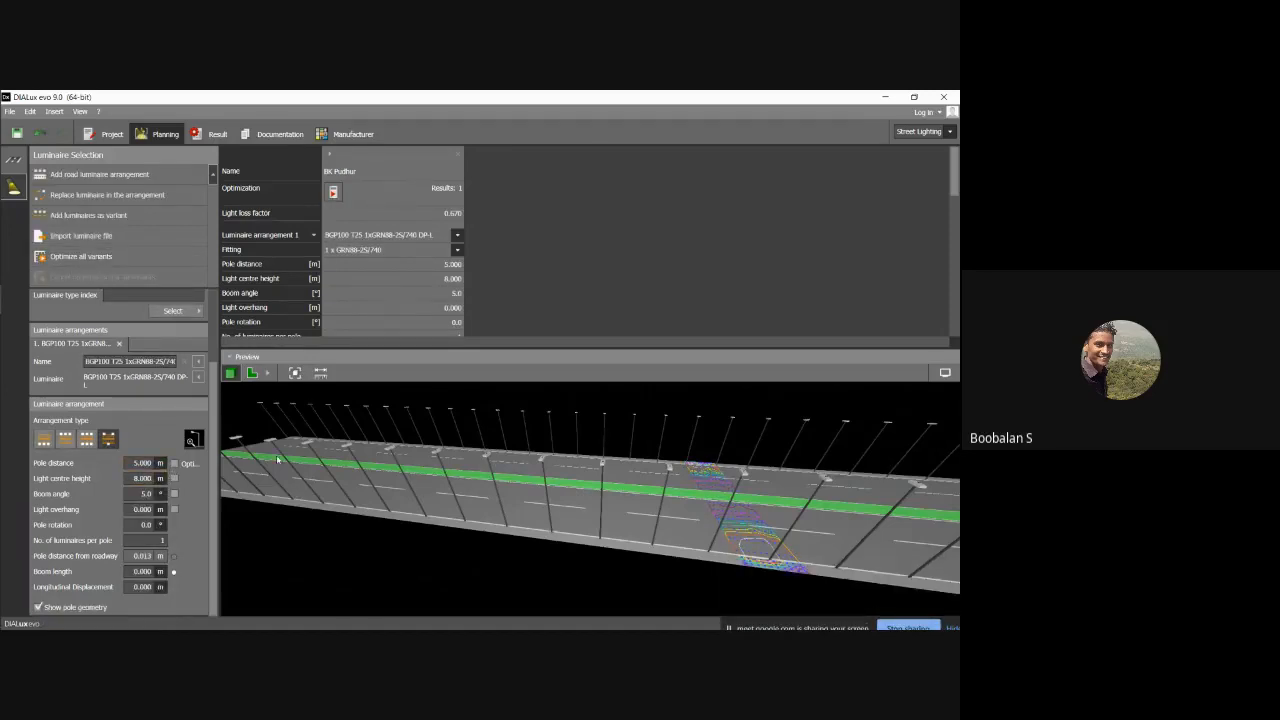
{"action": "left_click", "coordinate": [333, 191]}
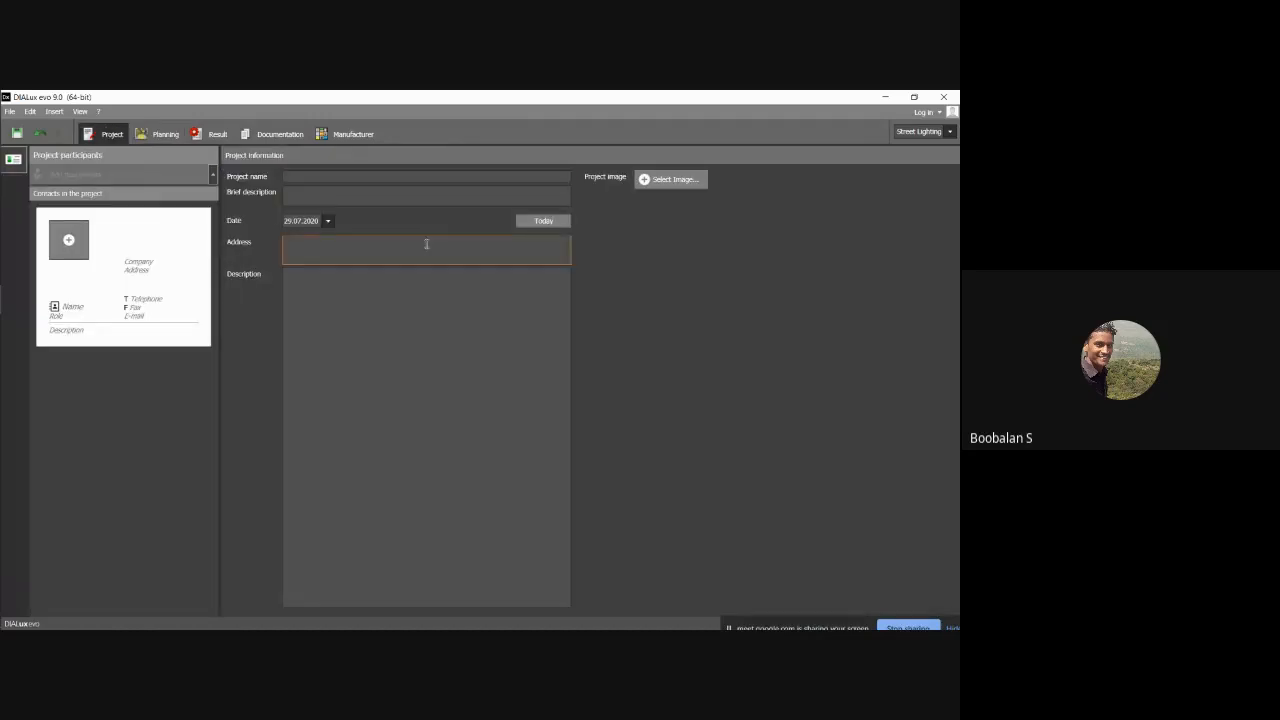
{"action": "left_click", "coordinate": [205, 137]}
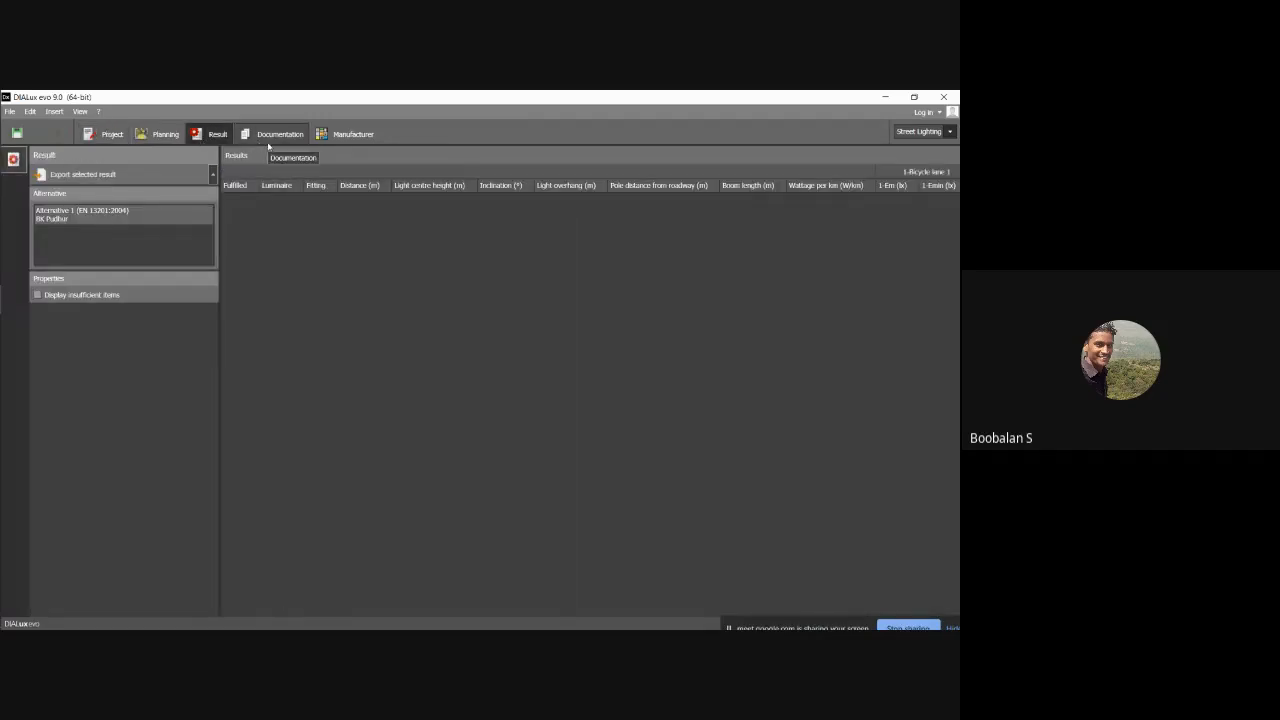
{"action": "left_click", "coordinate": [275, 137]}
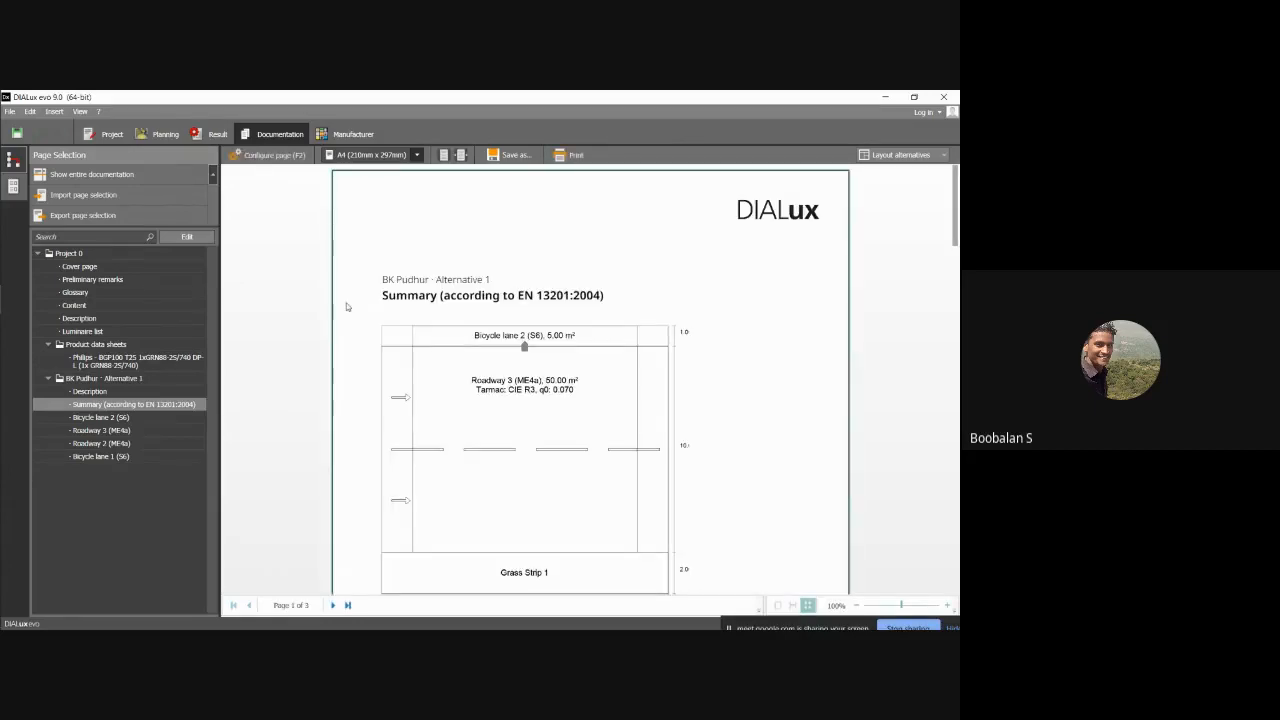
{"action": "left_click", "coordinate": [211, 134]}
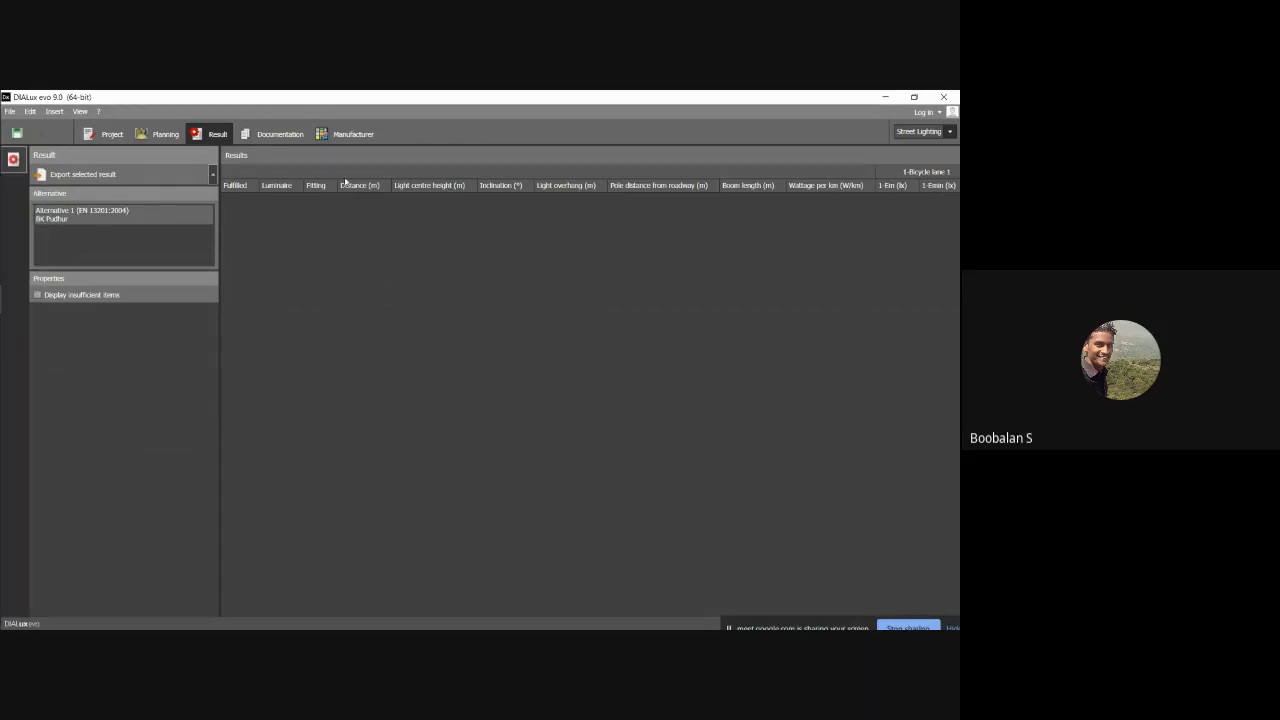
{"action": "left_click", "coordinate": [270, 134]}
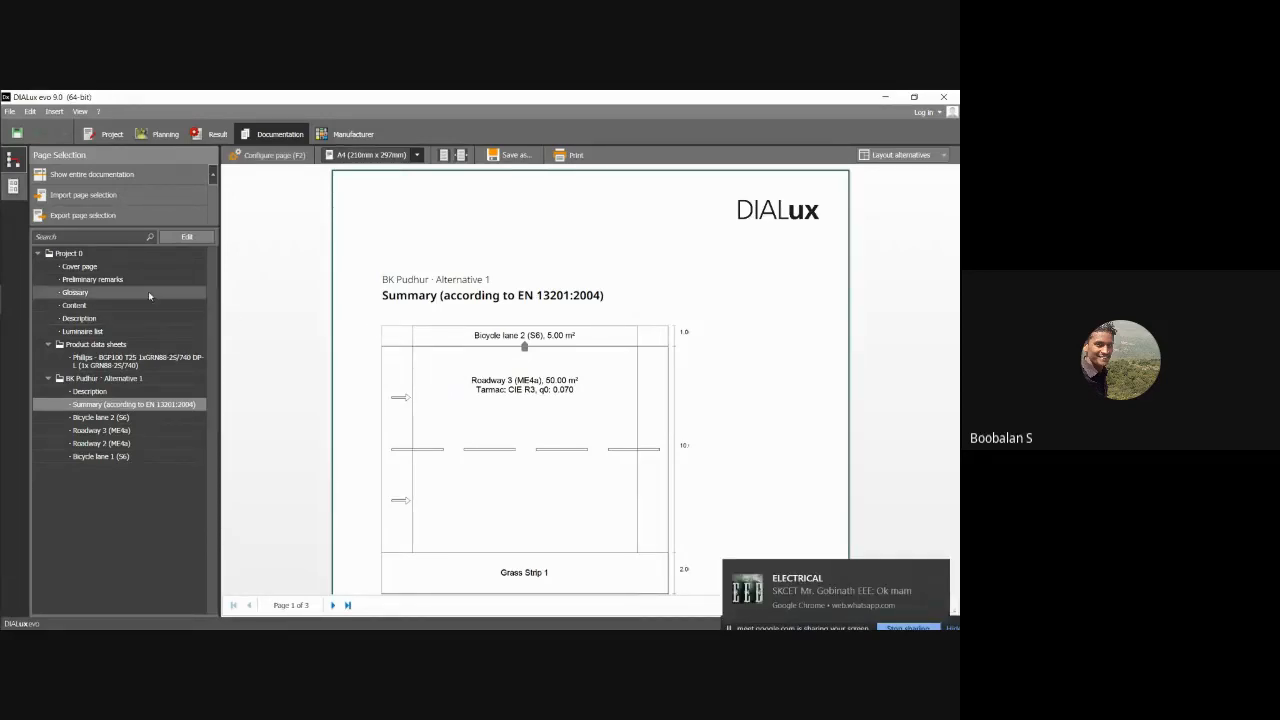
Step: Generate the entire project documentation and go back to its first page
{"action": "left_click", "coordinate": [110, 177]}
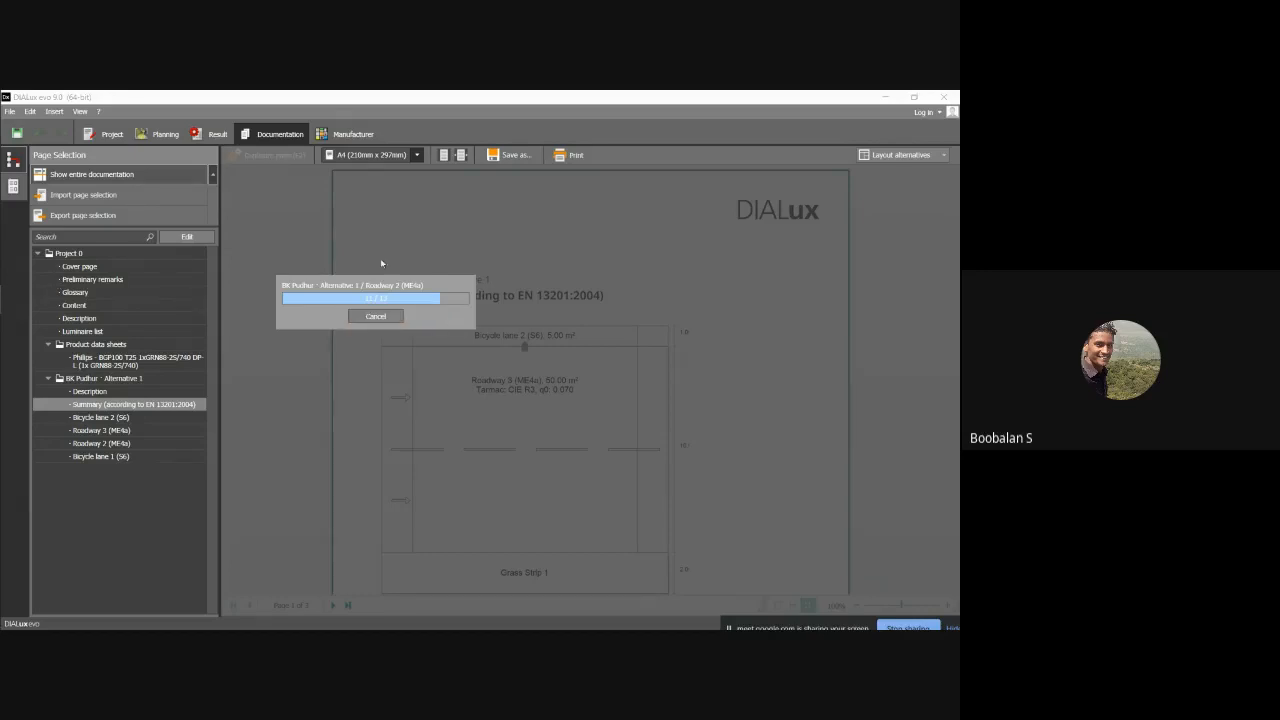
{"action": "mouse_move", "coordinate": [2, 247]}
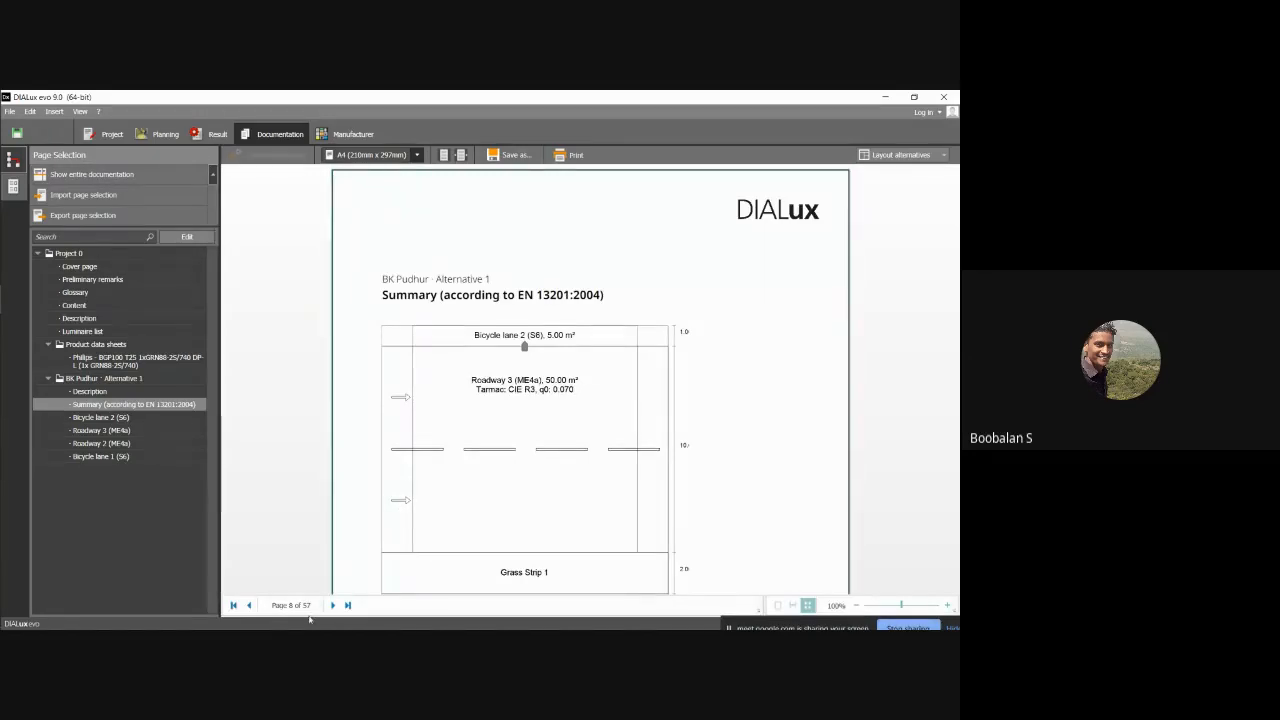
{"action": "left_click", "coordinate": [250, 605]}
{"action": "left_click", "coordinate": [250, 605]}
{"action": "left_click", "coordinate": [250, 605]}
{"action": "left_click", "coordinate": [250, 605]}
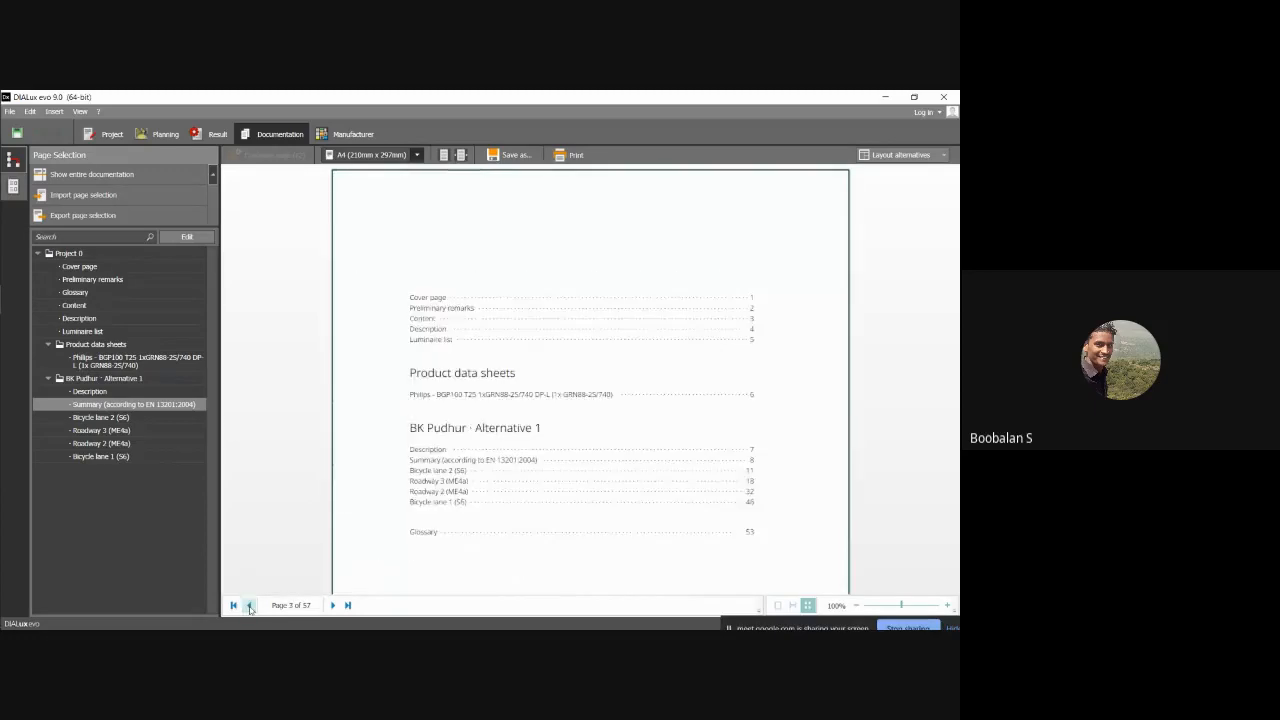
{"action": "left_click", "coordinate": [250, 605]}
{"action": "left_click", "coordinate": [250, 605]}
{"action": "left_click", "coordinate": [250, 605]}
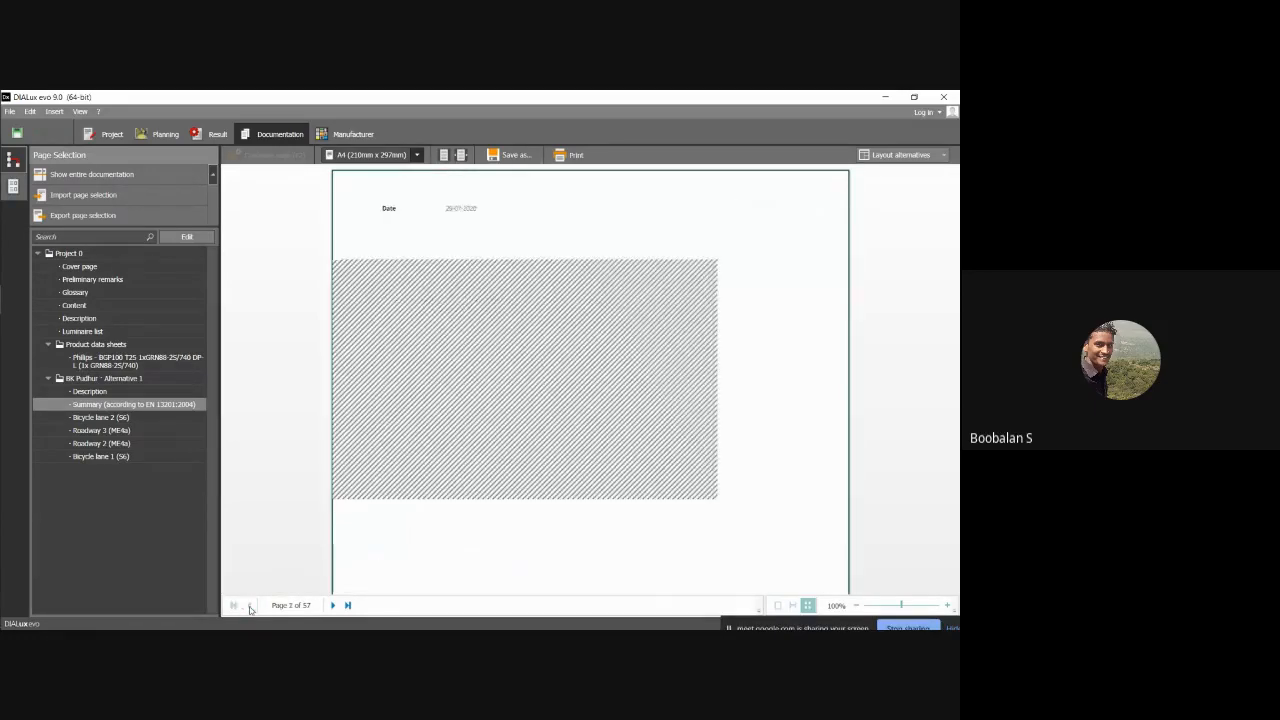
Step: Review the documentation from the contents through the luminaire list and product data sheet up to the BK Pudhur summary
{"action": "left_click", "coordinate": [333, 605]}
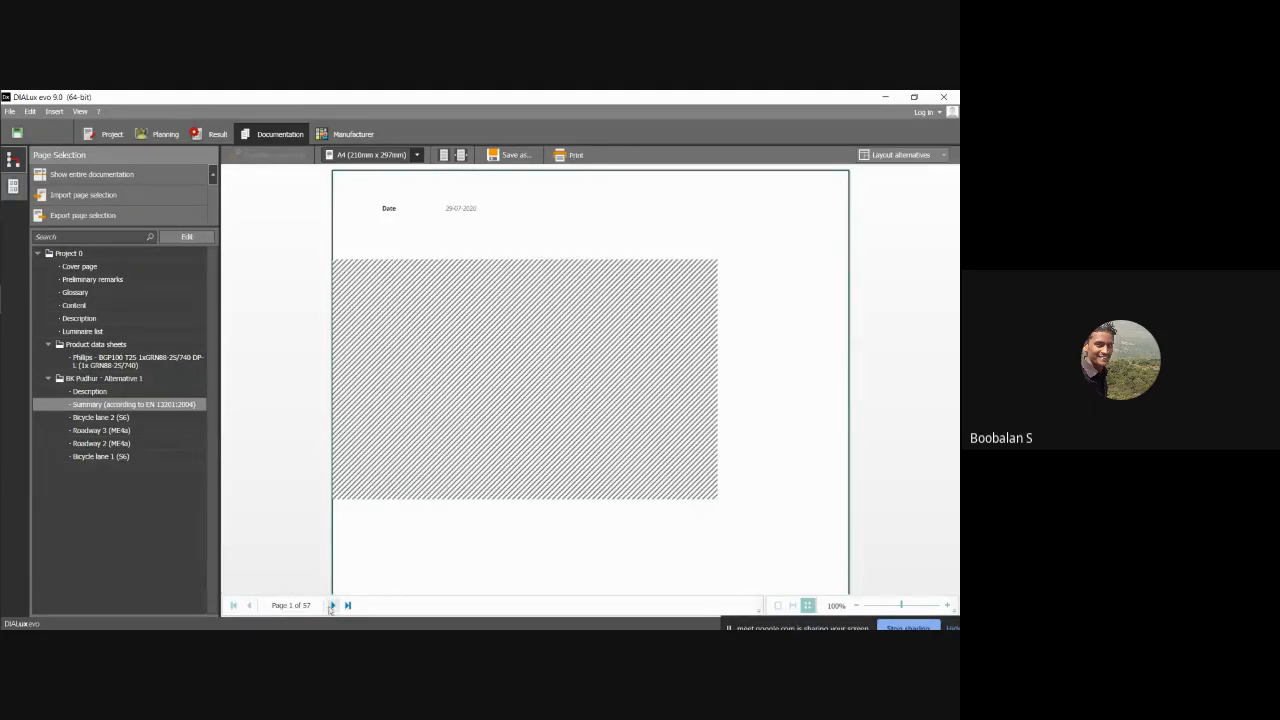
{"action": "left_click", "coordinate": [333, 605]}
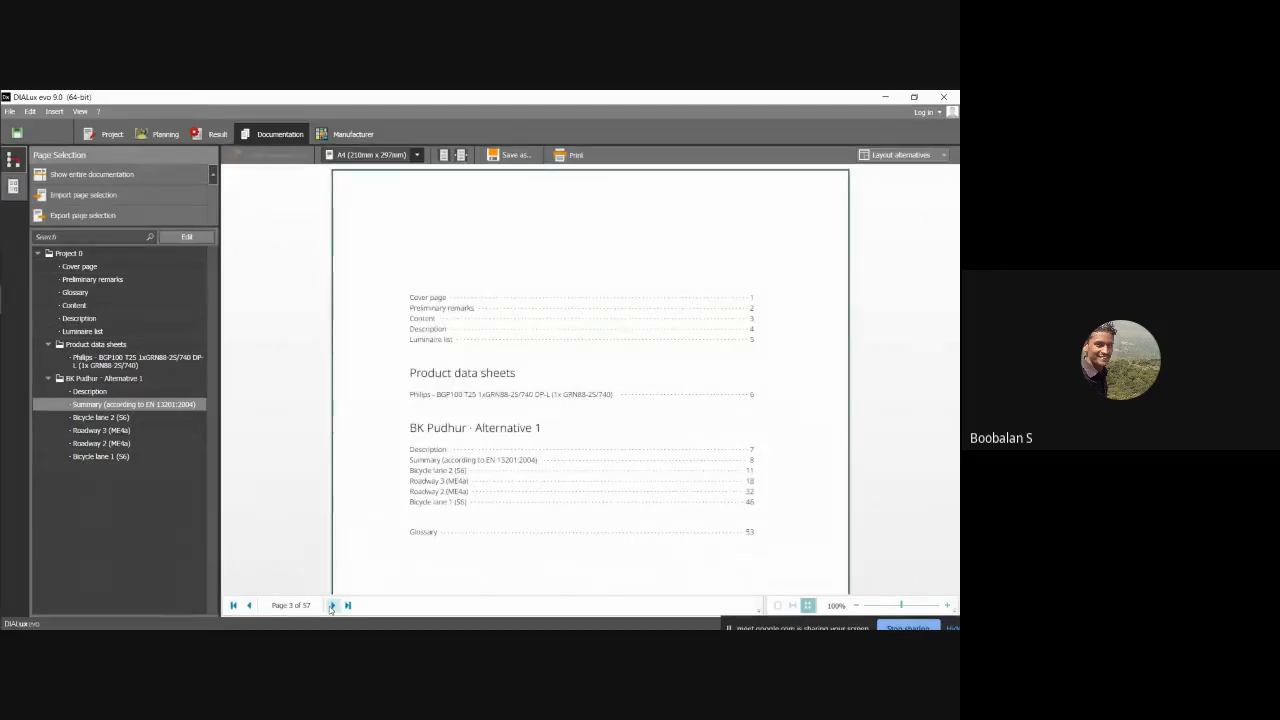
{"action": "left_click", "coordinate": [333, 605]}
{"action": "left_click", "coordinate": [333, 605]}
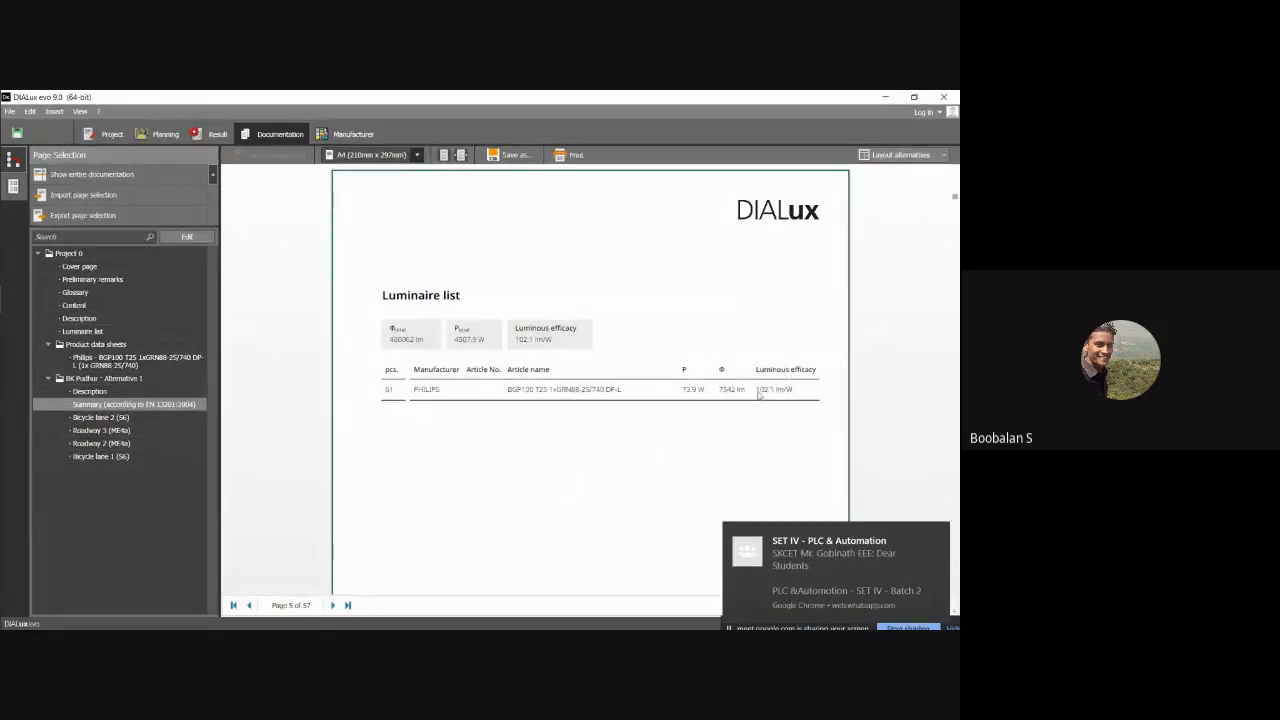
{"action": "left_click", "coordinate": [334, 605]}
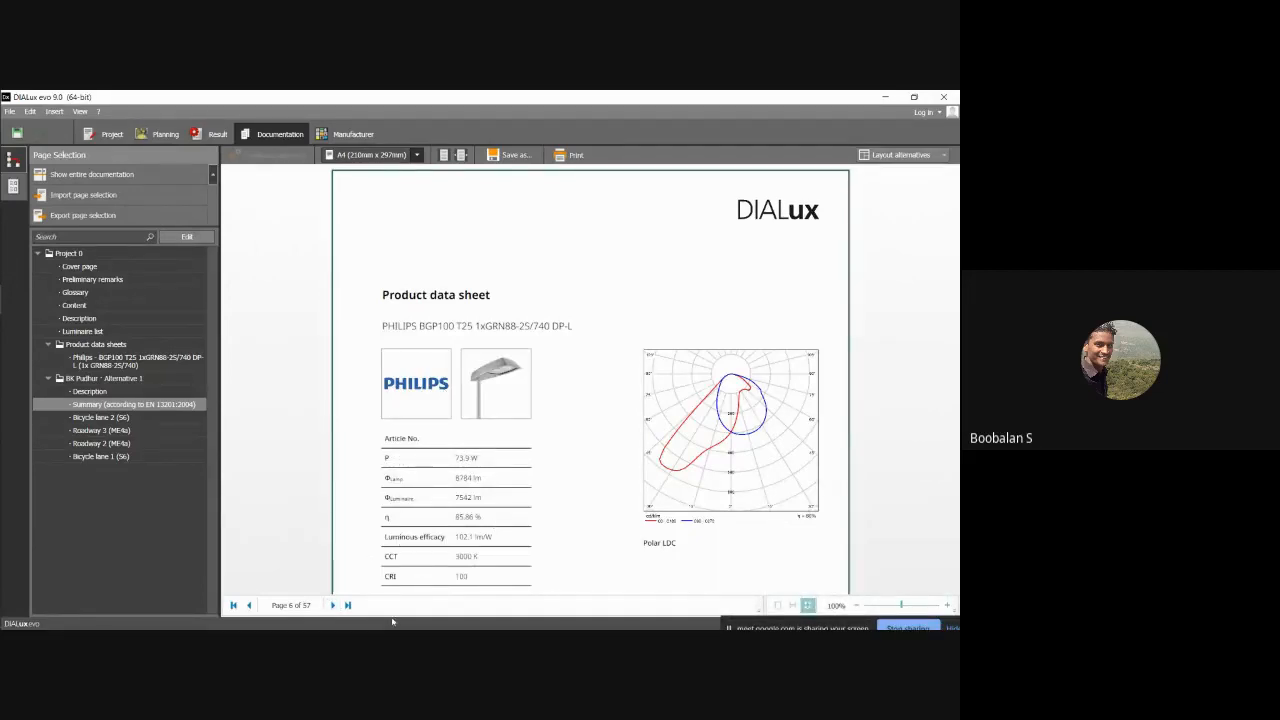
{"action": "left_click", "coordinate": [333, 605]}
{"action": "left_click", "coordinate": [333, 605]}
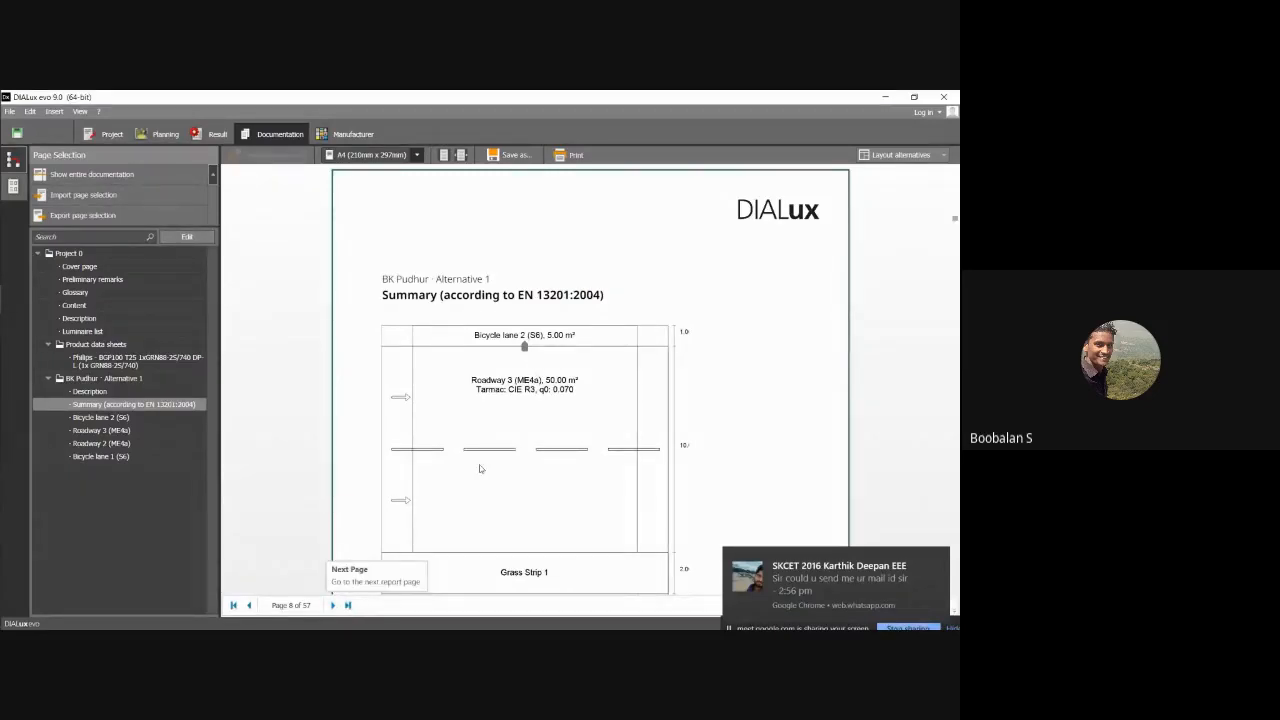
Step: Examine the street layout drawing in the BK Pudhur summary, including the roadways, grass strip and bicycle lanes
{"action": "scroll", "coordinate": [480, 468], "scroll_direction": "down", "scroll_amount": 5}
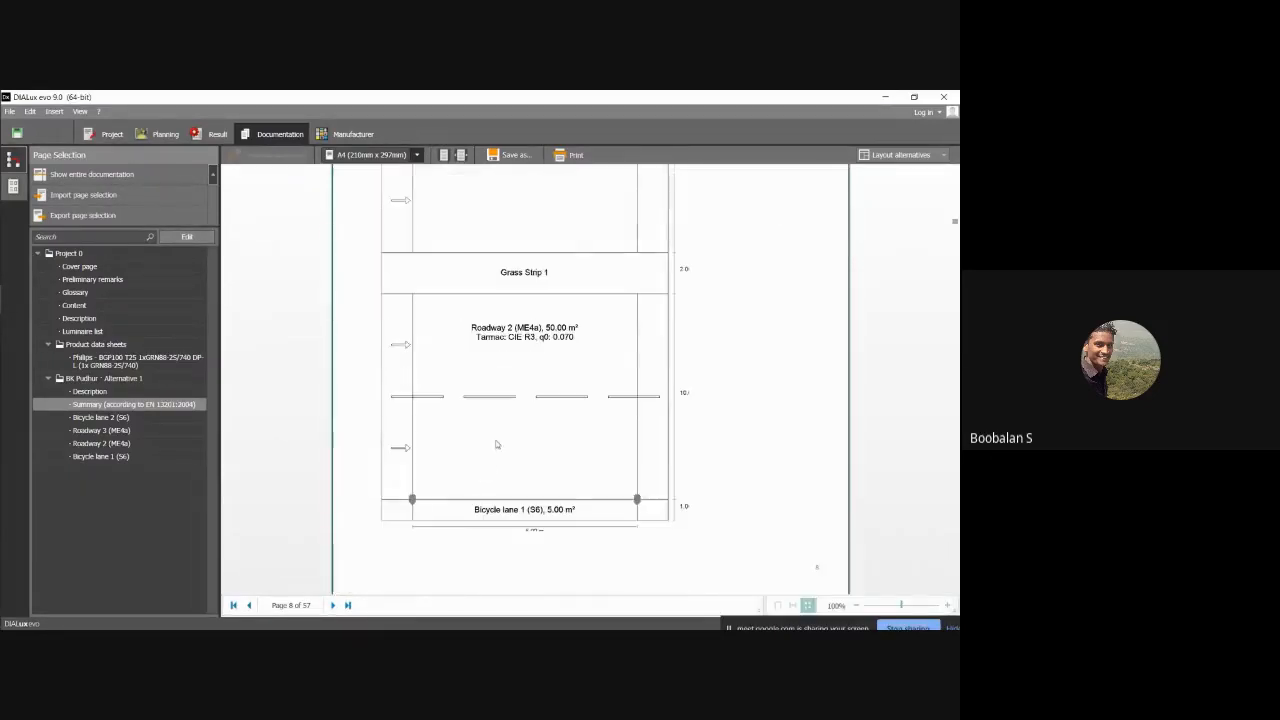
{"action": "left_click", "coordinate": [856, 607]}
{"action": "left_click_drag", "start_coordinate": [531, 368], "coordinate": [534, 438]}
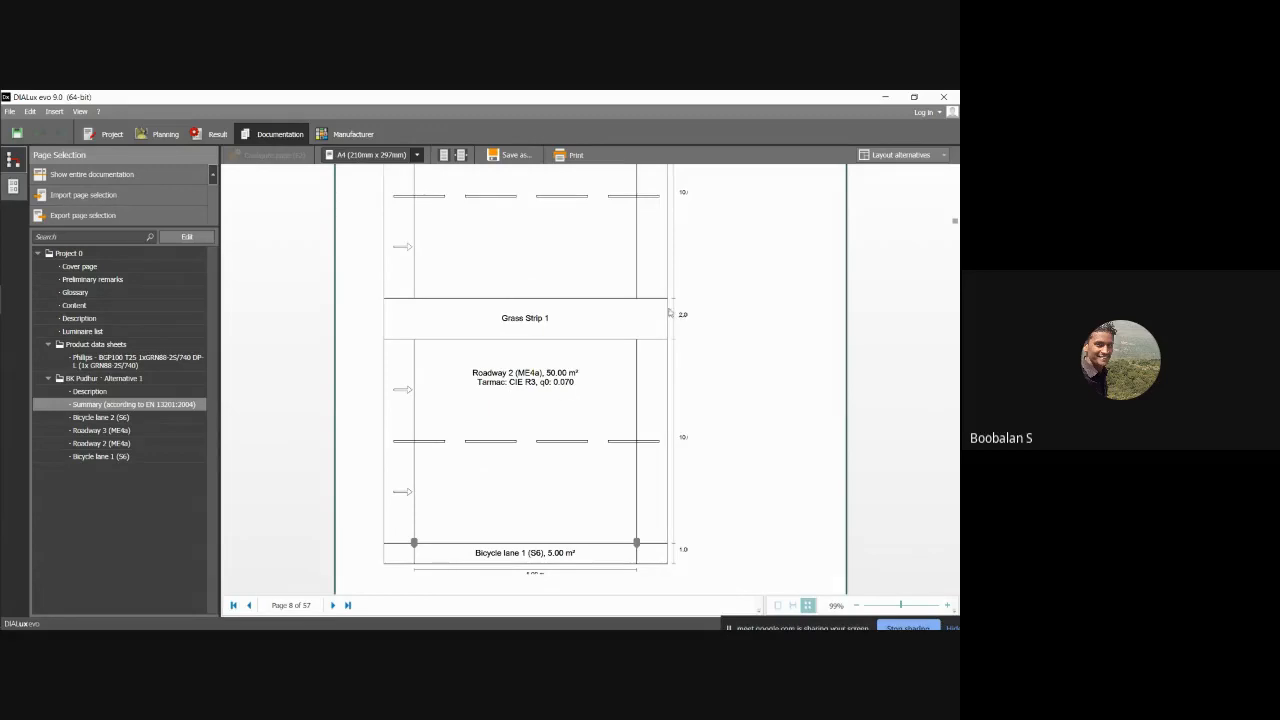
{"action": "scroll", "coordinate": [581, 400], "scroll_direction": "down", "scroll_amount": 1}
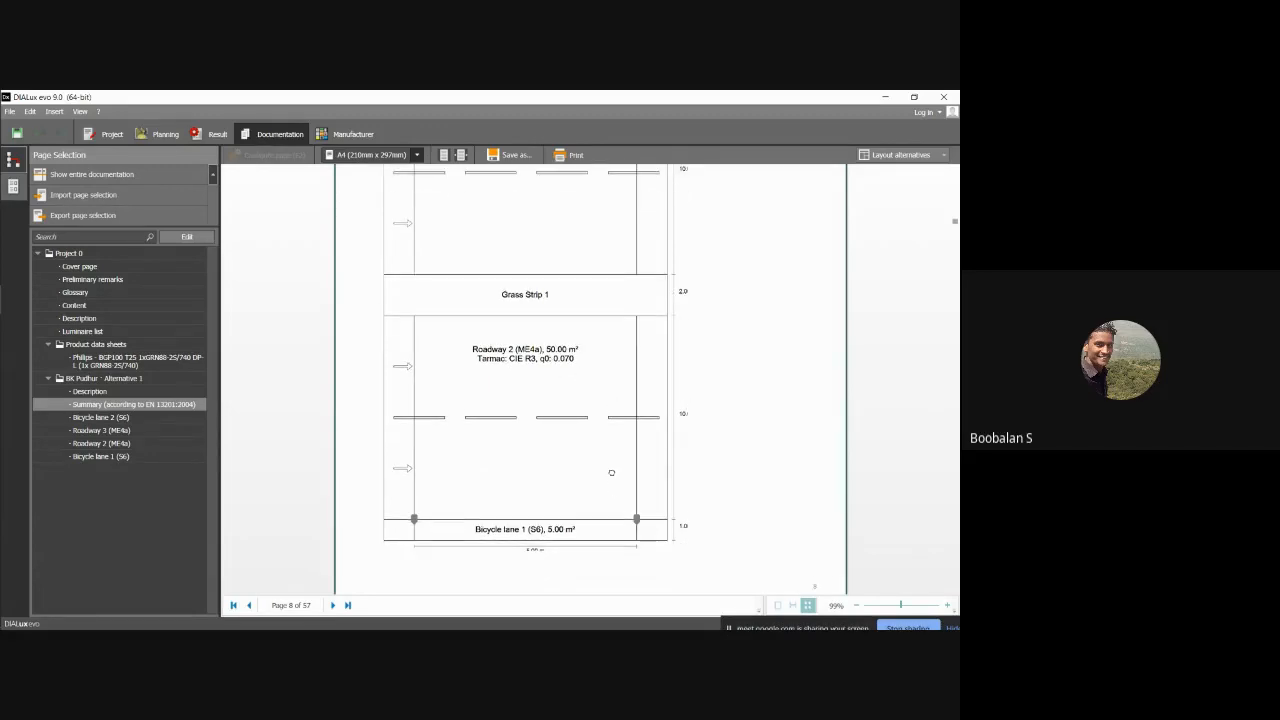
{"action": "scroll", "coordinate": [630, 494], "scroll_direction": "down", "scroll_amount": 1}
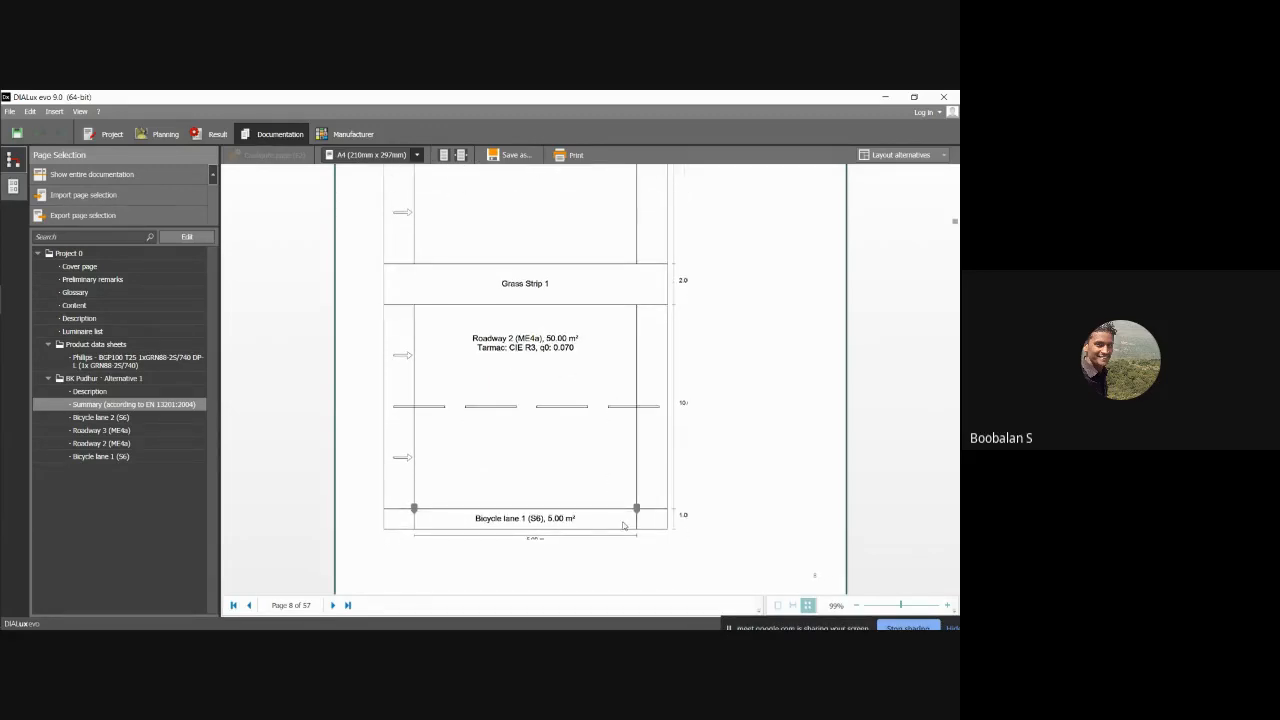
Step: Review the summary's luminaire data and compare the calculated values with the EN 13201:2004 targets for both roadways and bicycle lanes
{"action": "scroll", "coordinate": [542, 453], "scroll_direction": "down", "scroll_amount": 8}
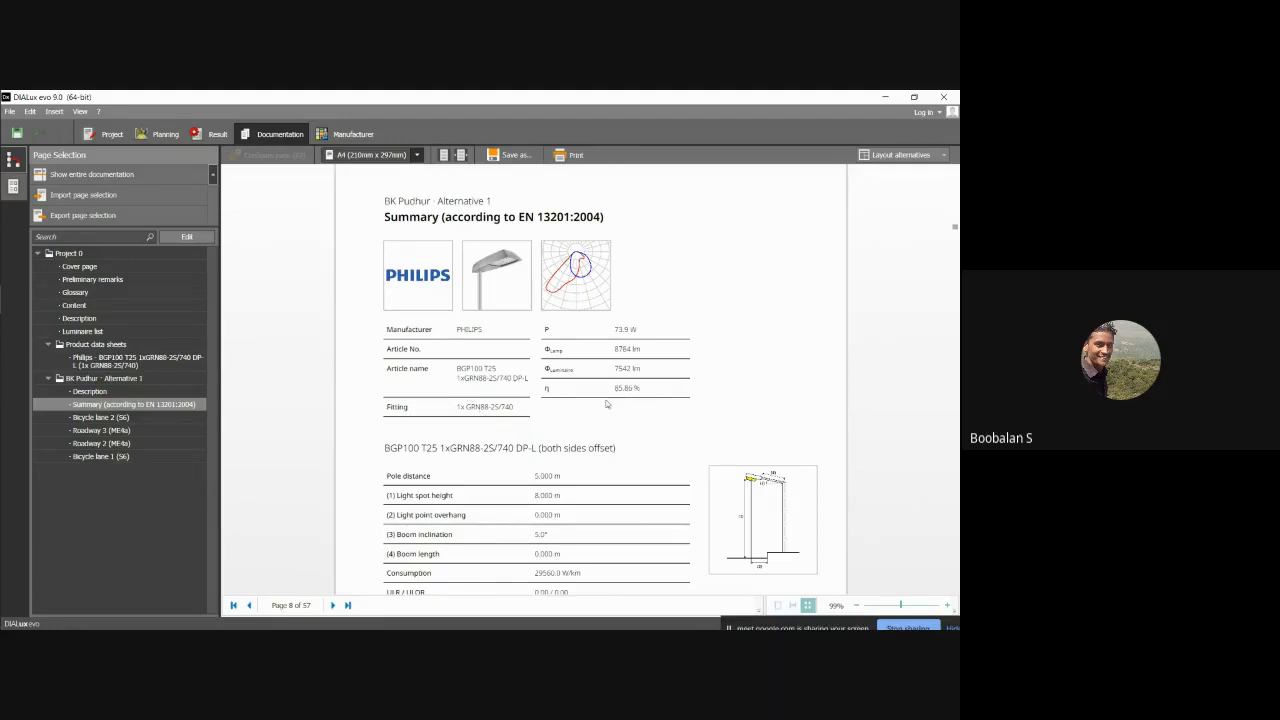
{"action": "scroll", "coordinate": [619, 396], "scroll_direction": "down", "scroll_amount": 10}
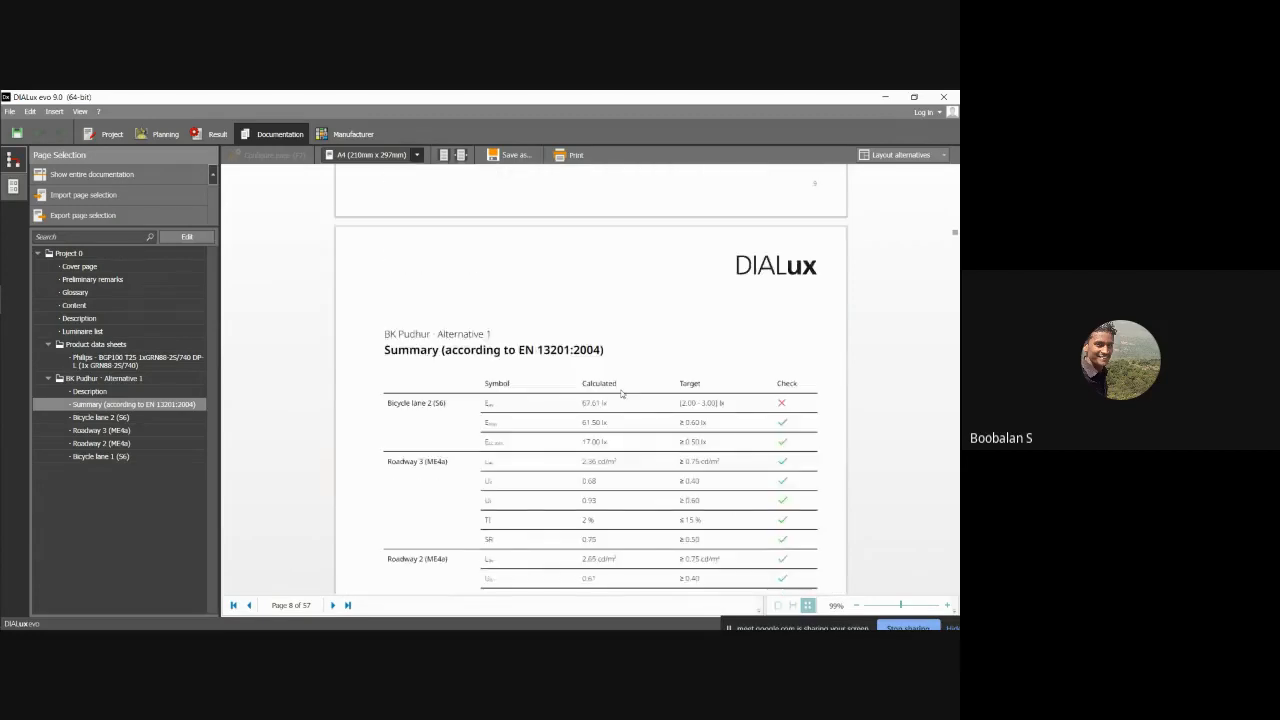
{"action": "scroll", "coordinate": [515, 386], "scroll_direction": "up", "scroll_amount": 2}
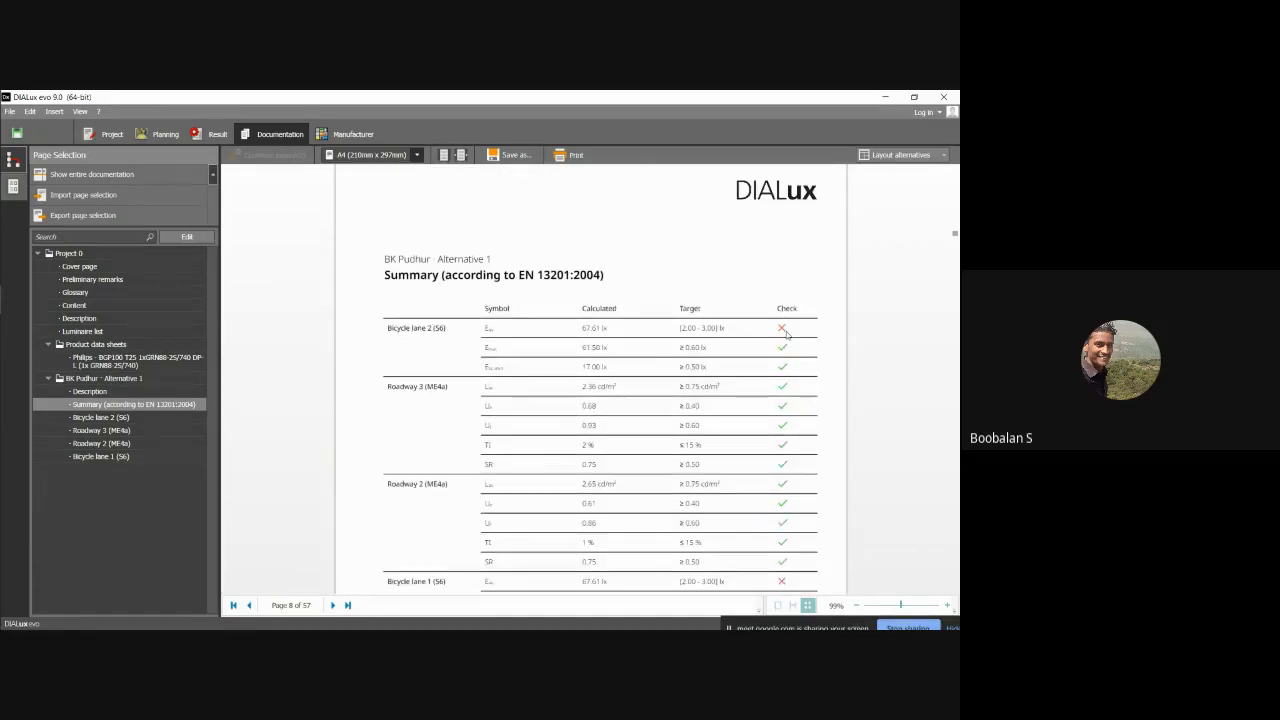
{"action": "scroll", "coordinate": [772, 322], "scroll_direction": "down", "scroll_amount": 4}
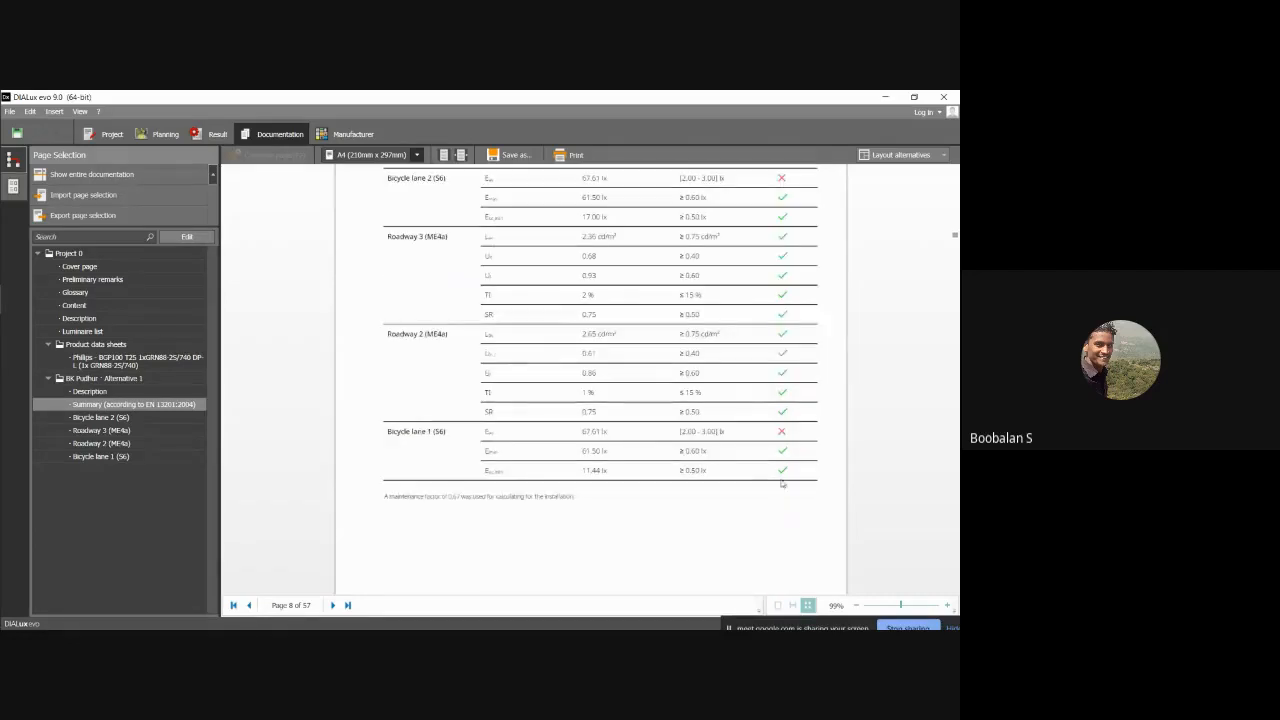
{"action": "scroll", "coordinate": [782, 412], "scroll_direction": "up", "scroll_amount": 4}
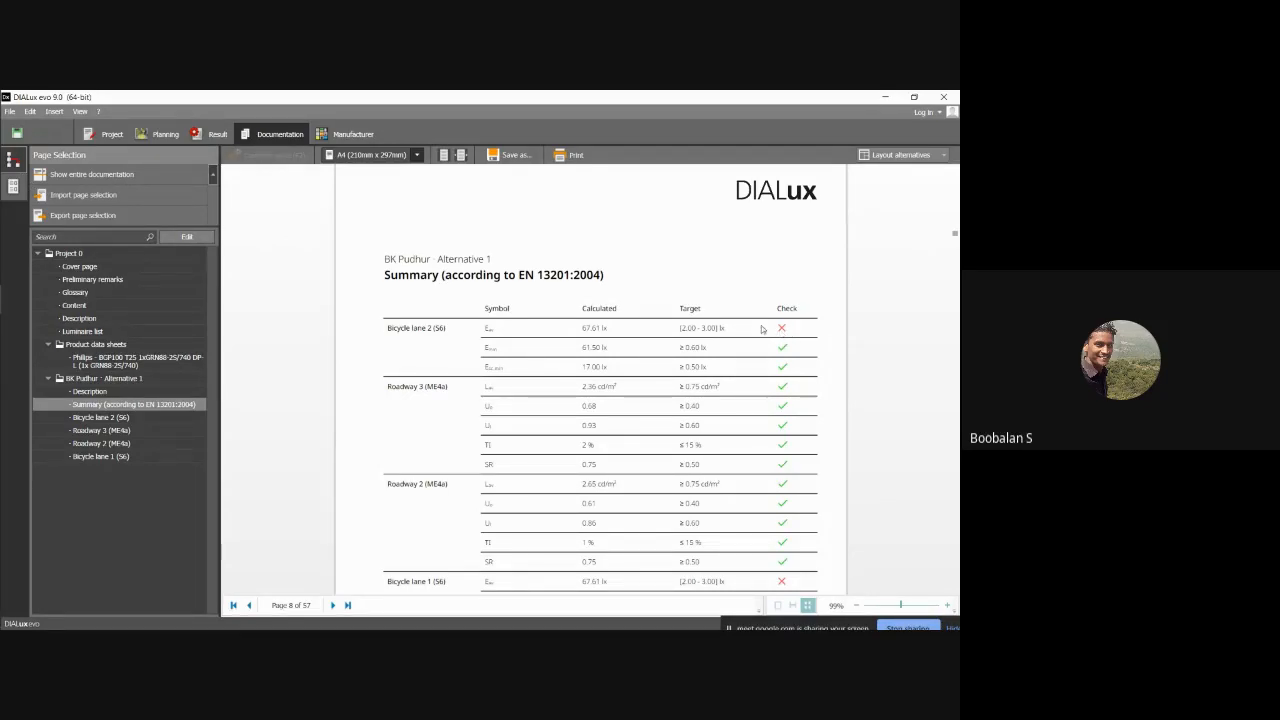
{"action": "scroll", "coordinate": [744, 361], "scroll_direction": "down", "scroll_amount": 1}
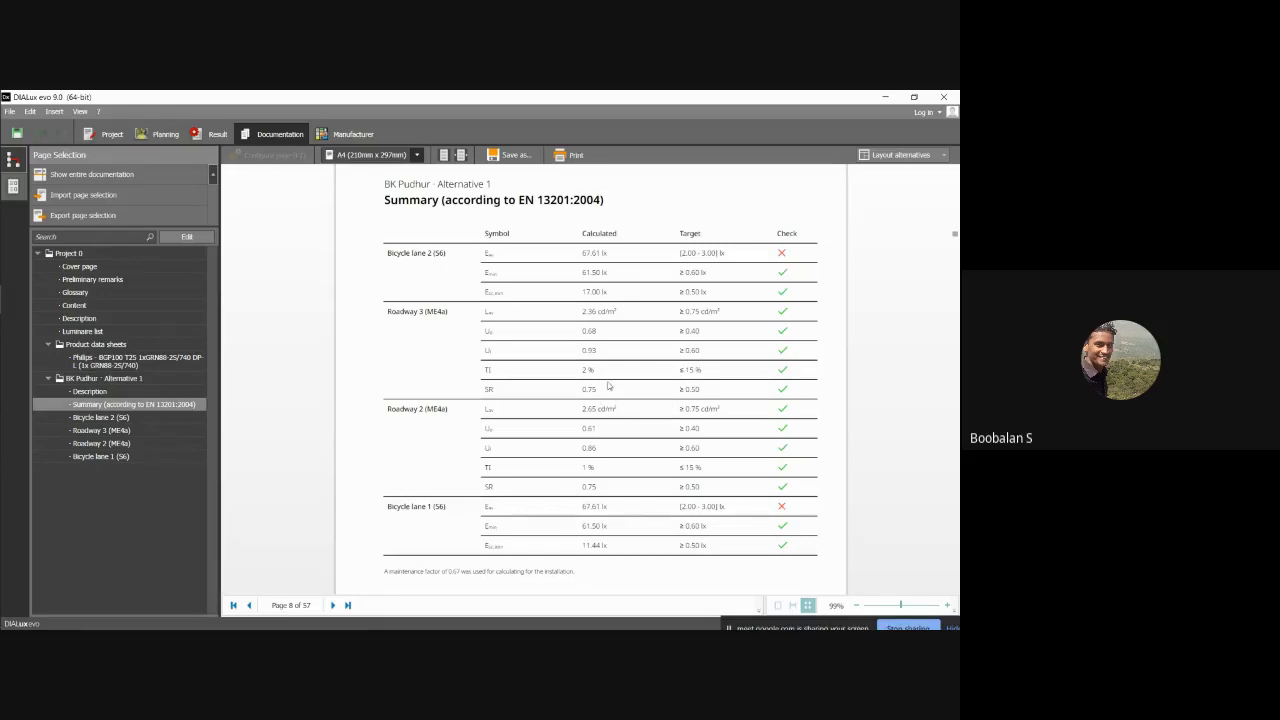
Step: Examine the valuation field results and drawing for Bicycle lane 2 (S6), and enlarge the documentation pages to about 179%
{"action": "scroll", "coordinate": [626, 400], "scroll_direction": "down", "scroll_amount": 3}
{"action": "scroll", "coordinate": [625, 401], "scroll_direction": "down", "scroll_amount": 3}
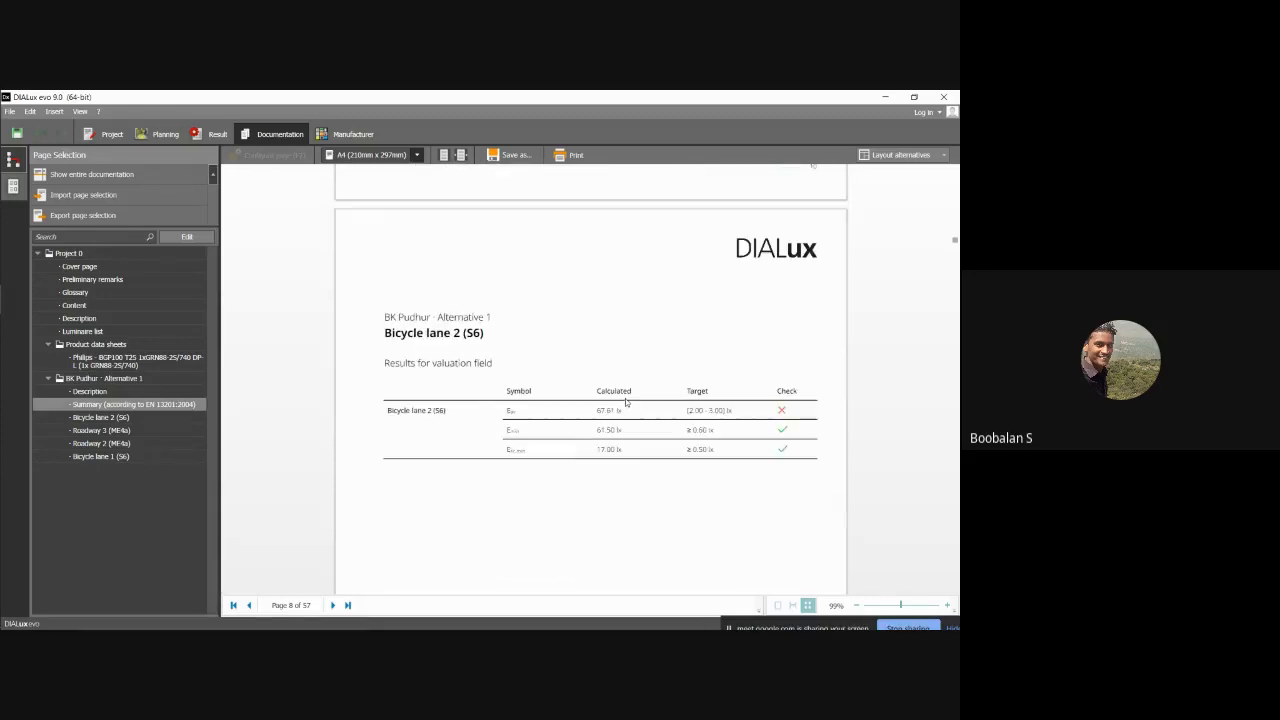
{"action": "scroll", "coordinate": [625, 401], "scroll_direction": "down", "scroll_amount": 4}
{"action": "scroll", "coordinate": [625, 400], "scroll_direction": "down", "scroll_amount": 5}
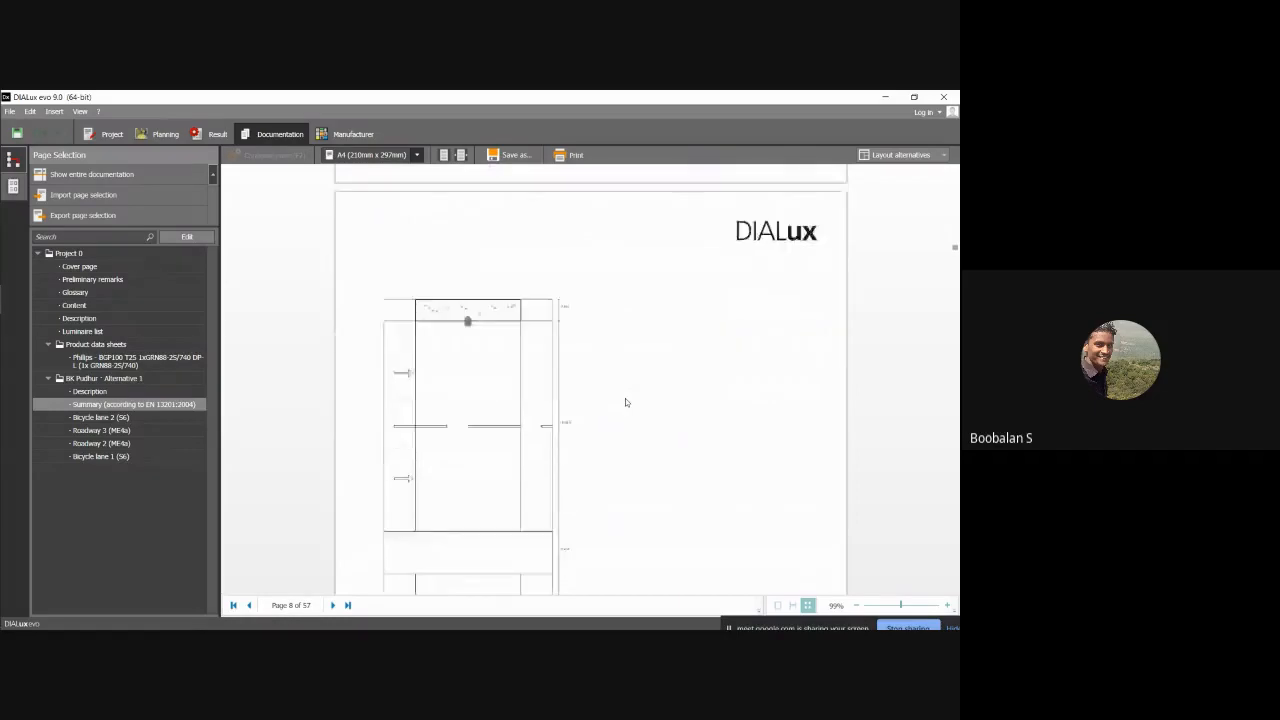
{"action": "scroll", "coordinate": [606, 391], "scroll_direction": "up", "scroll_amount": 2}
{"action": "scroll", "coordinate": [468, 321], "scroll_direction": "down", "scroll_amount": 4}
{"action": "scroll", "coordinate": [506, 400], "scroll_direction": "down", "scroll_amount": 3}
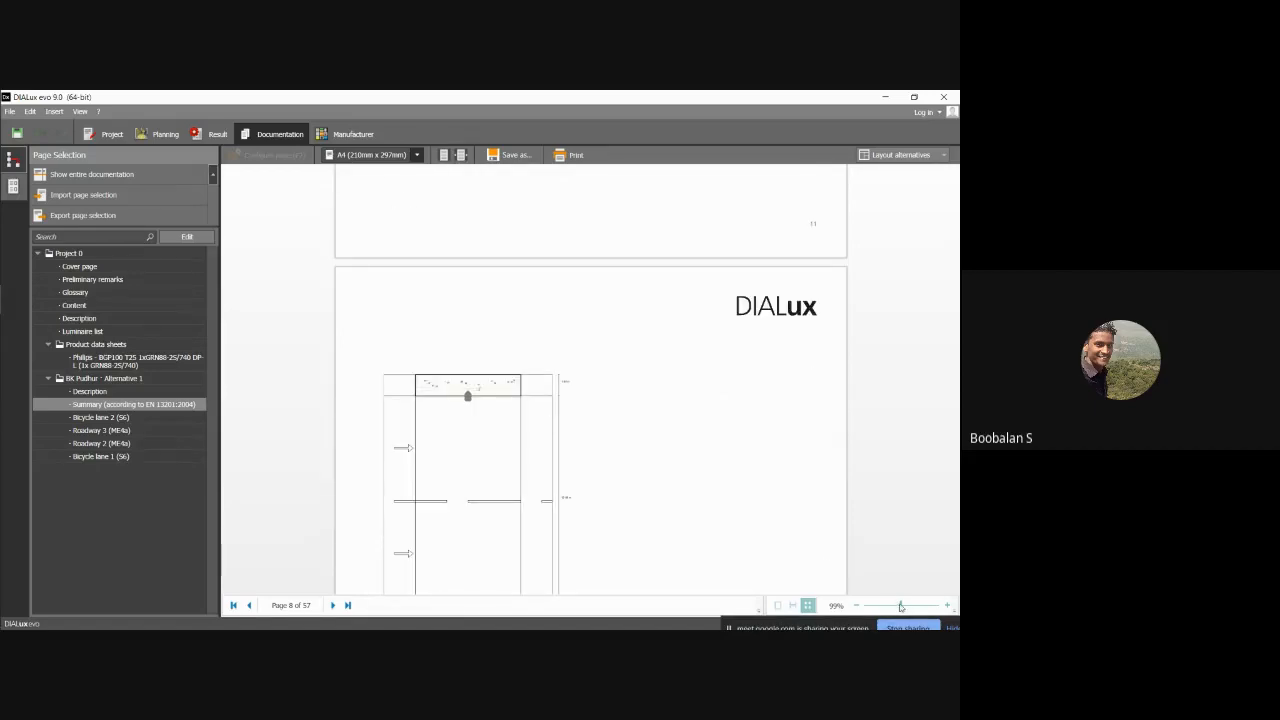
{"action": "scroll", "coordinate": [915, 607], "scroll_direction": "down", "scroll_amount": 1}
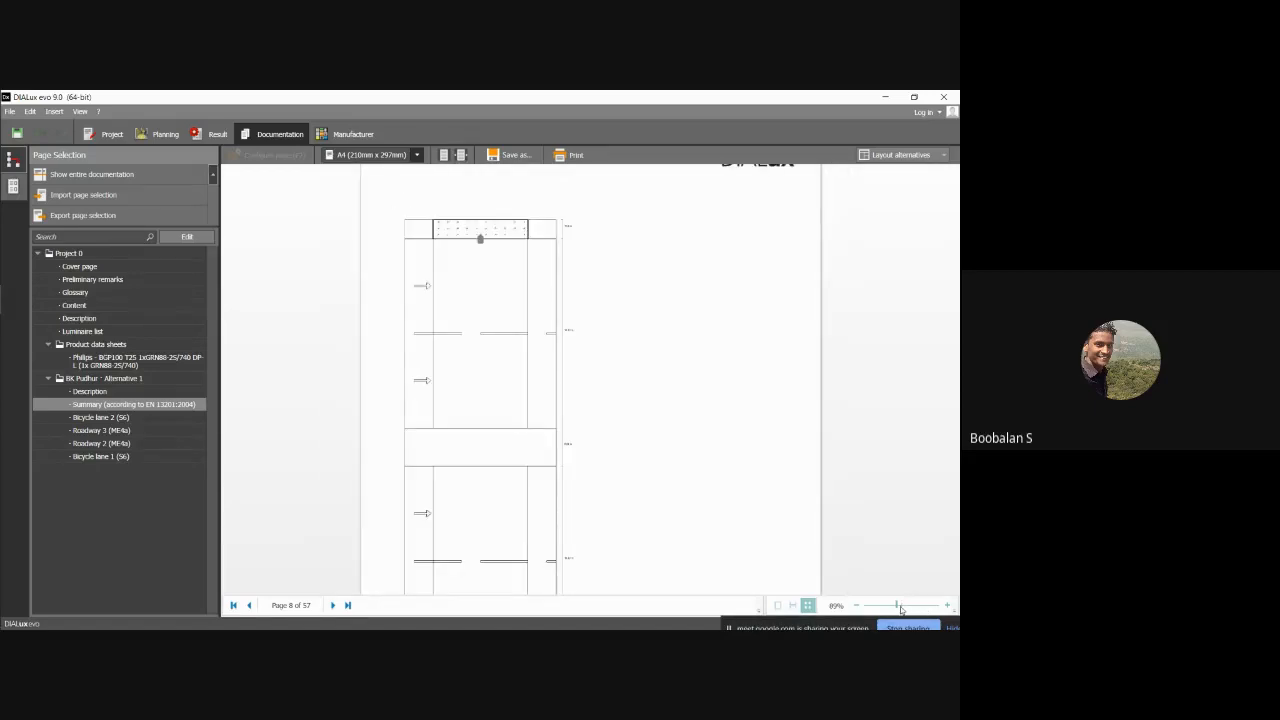
{"action": "left_click_drag", "start_coordinate": [898, 606], "coordinate": [938, 607]}
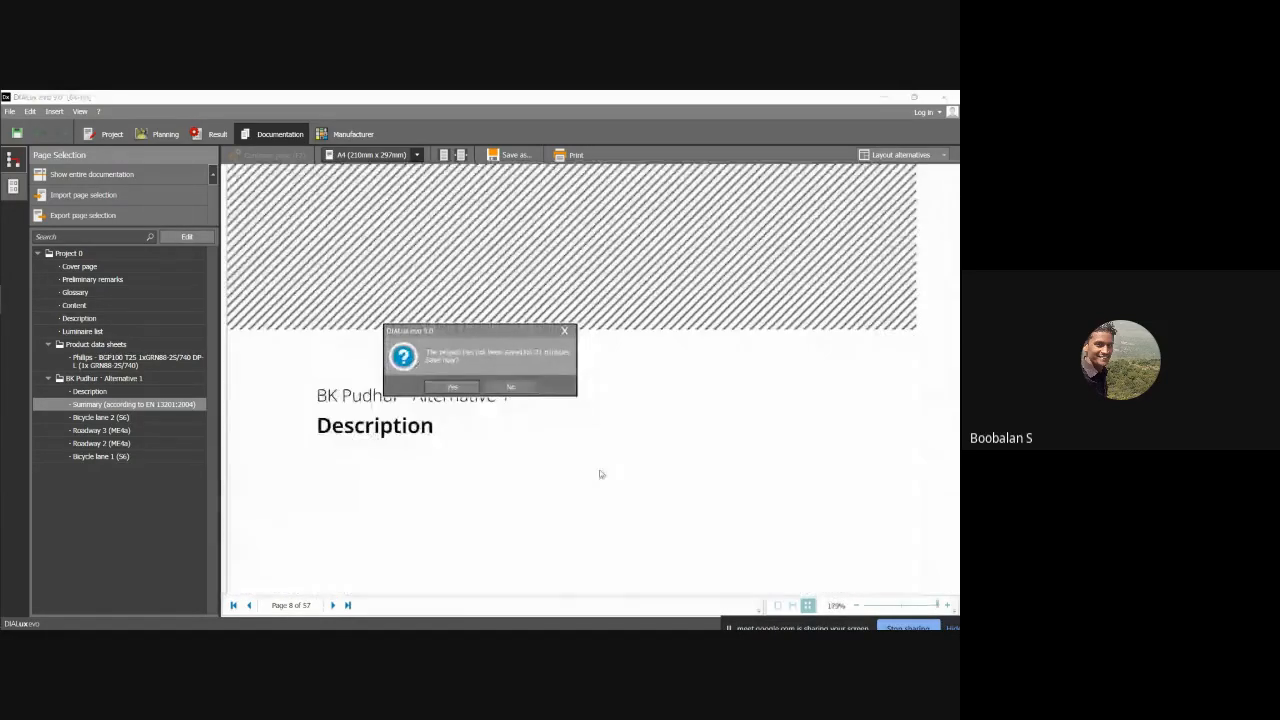
Step: Dismiss the save reminder, and review the BK Pudhur summary through to the Bicycle lane 2 (S6) iso-illuminance drawing
{"action": "left_click", "coordinate": [566, 331]}
{"action": "scroll", "coordinate": [501, 447], "scroll_direction": "down", "scroll_amount": 15}
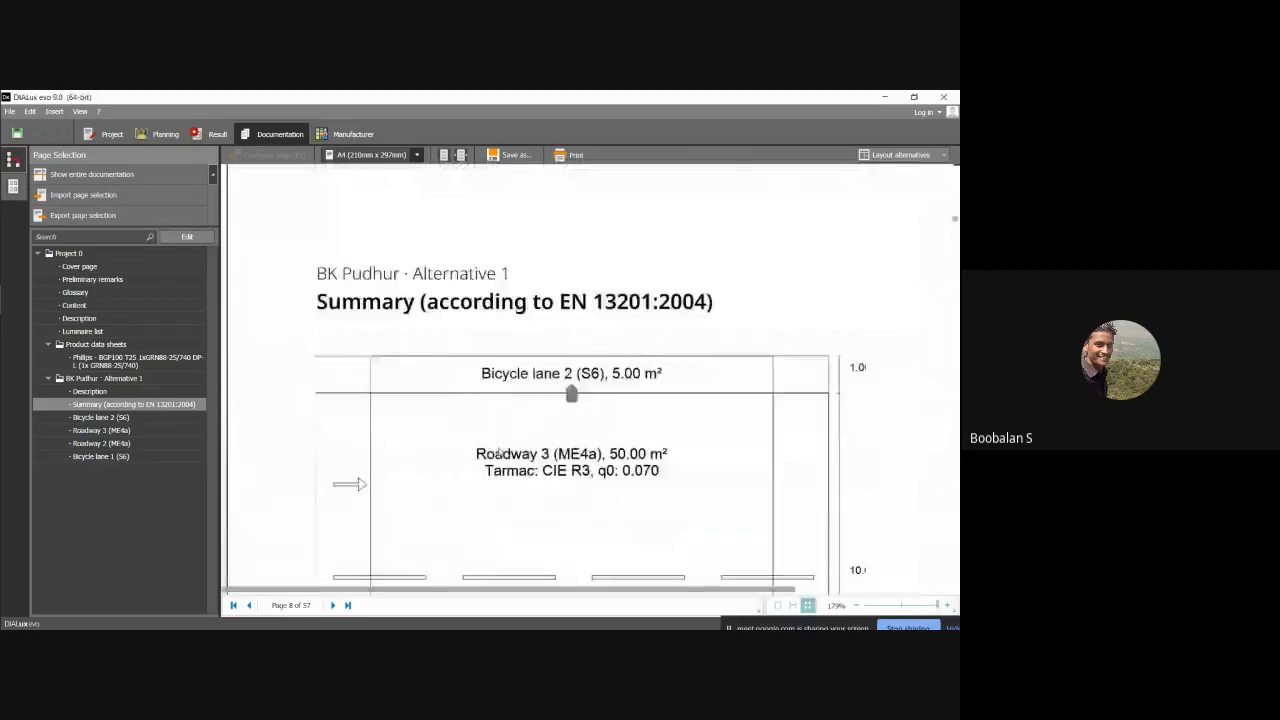
{"action": "scroll", "coordinate": [502, 452], "scroll_direction": "down", "scroll_amount": 10}
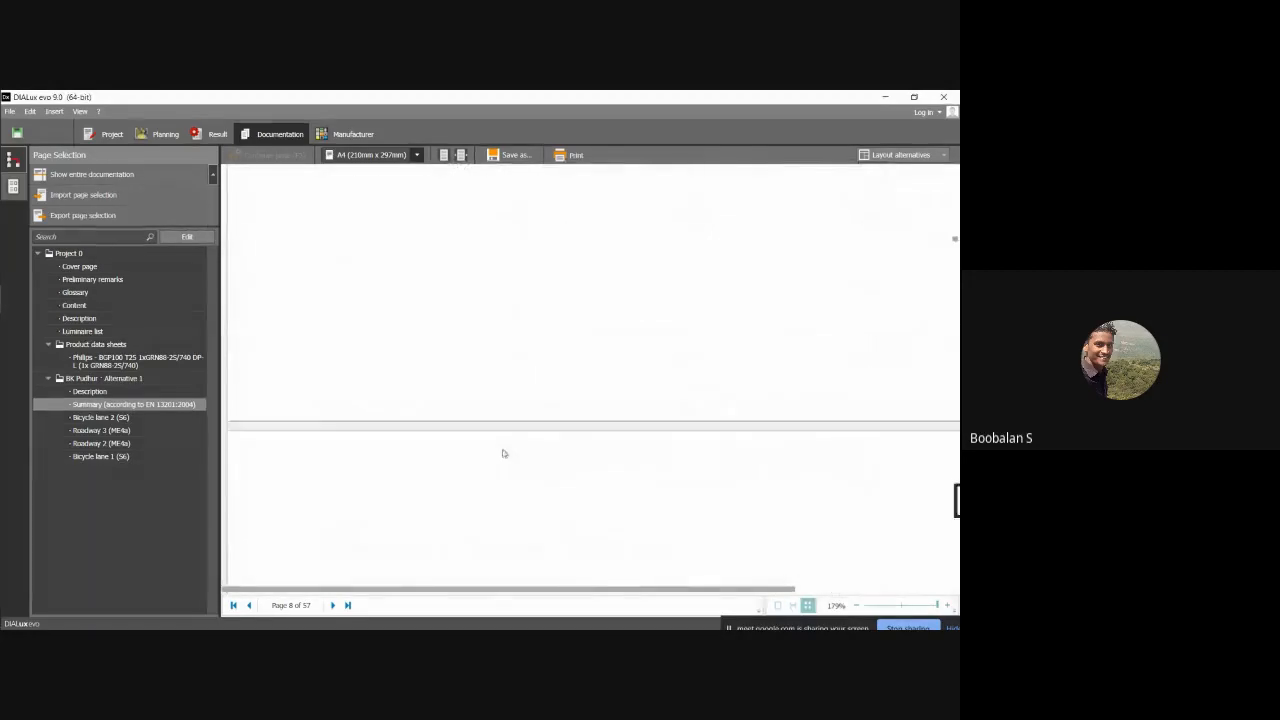
{"action": "scroll", "coordinate": [505, 452], "scroll_direction": "down", "scroll_amount": 5}
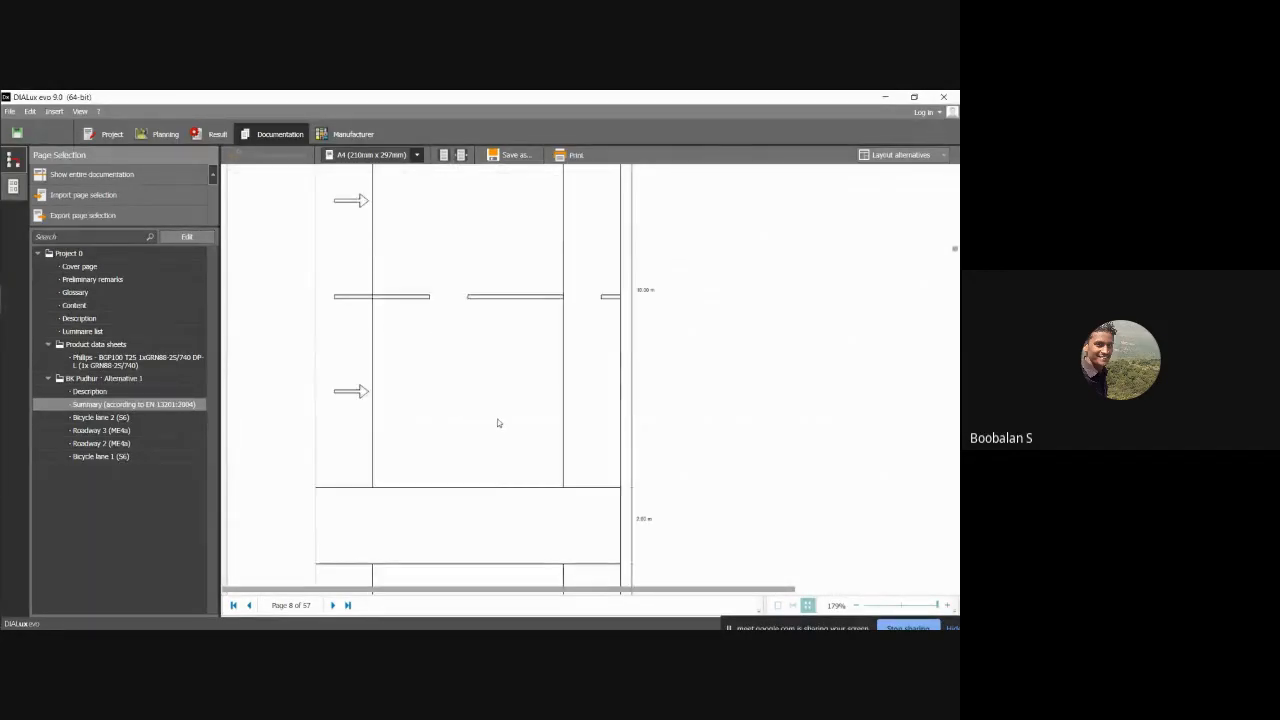
{"action": "scroll", "coordinate": [457, 310], "scroll_direction": "down", "scroll_amount": 5}
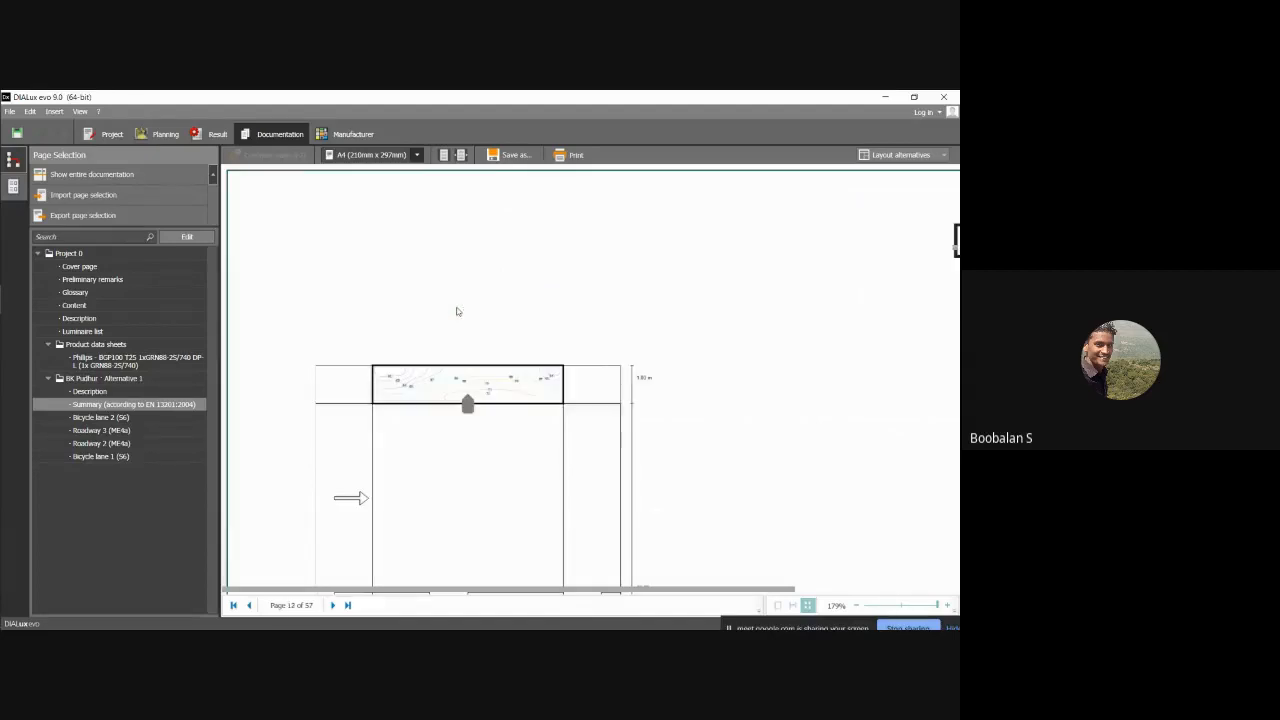
Step: Reduce the page zoom to about 116% and examine the Roadway 3 (ME4a) Observer 1 luminance curves, value charts and value grid
{"action": "left_click", "coordinate": [937, 606]}
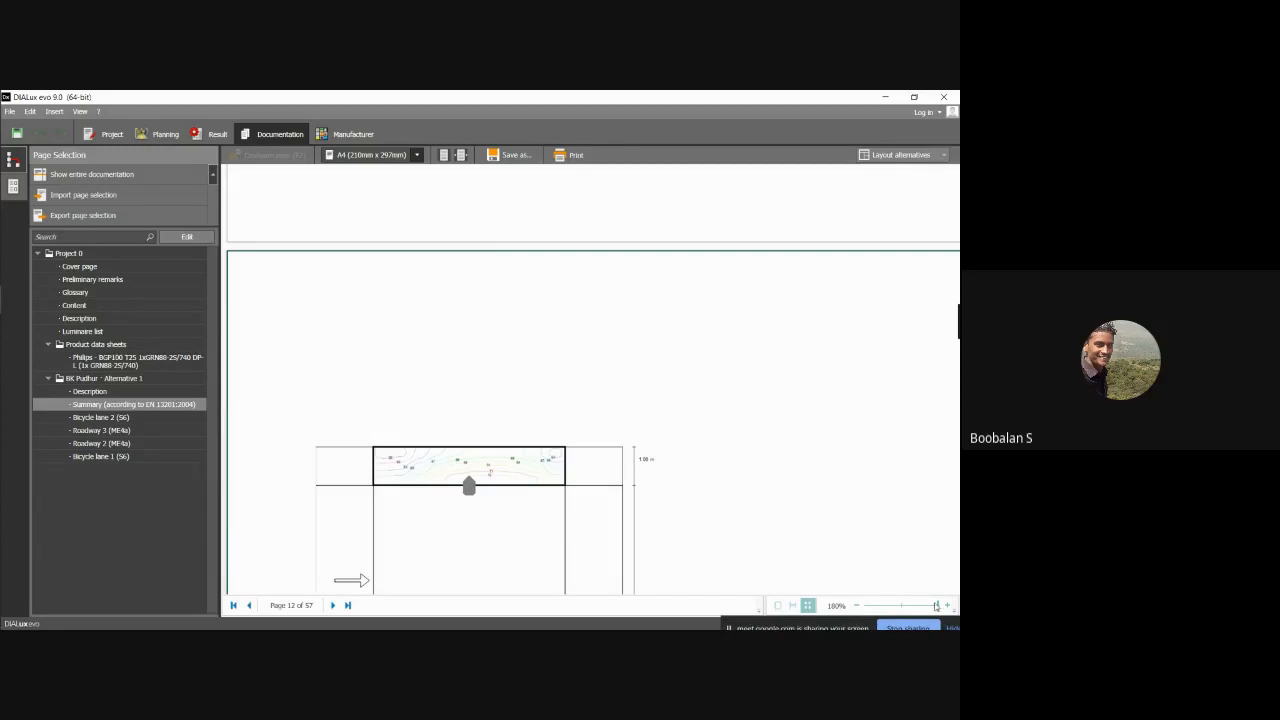
{"action": "left_click_drag", "start_coordinate": [936, 606], "coordinate": [909, 606]}
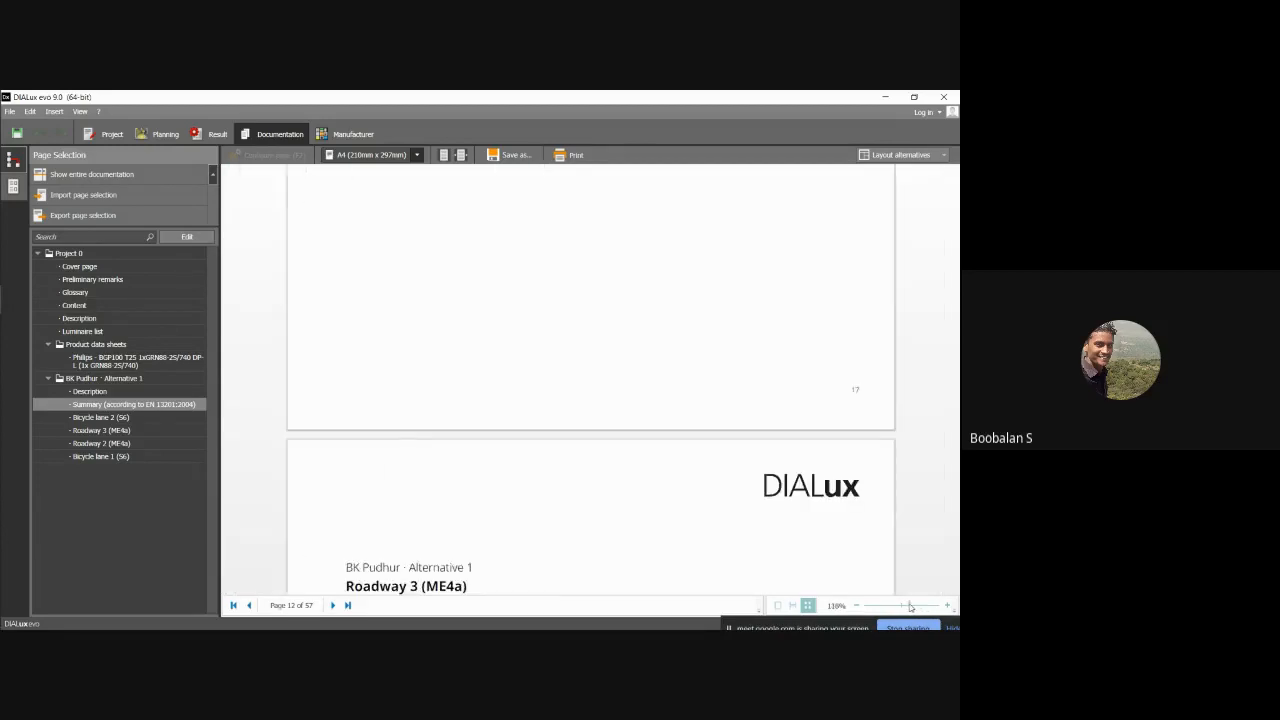
{"action": "scroll", "coordinate": [618, 446], "scroll_direction": "down", "scroll_amount": 20}
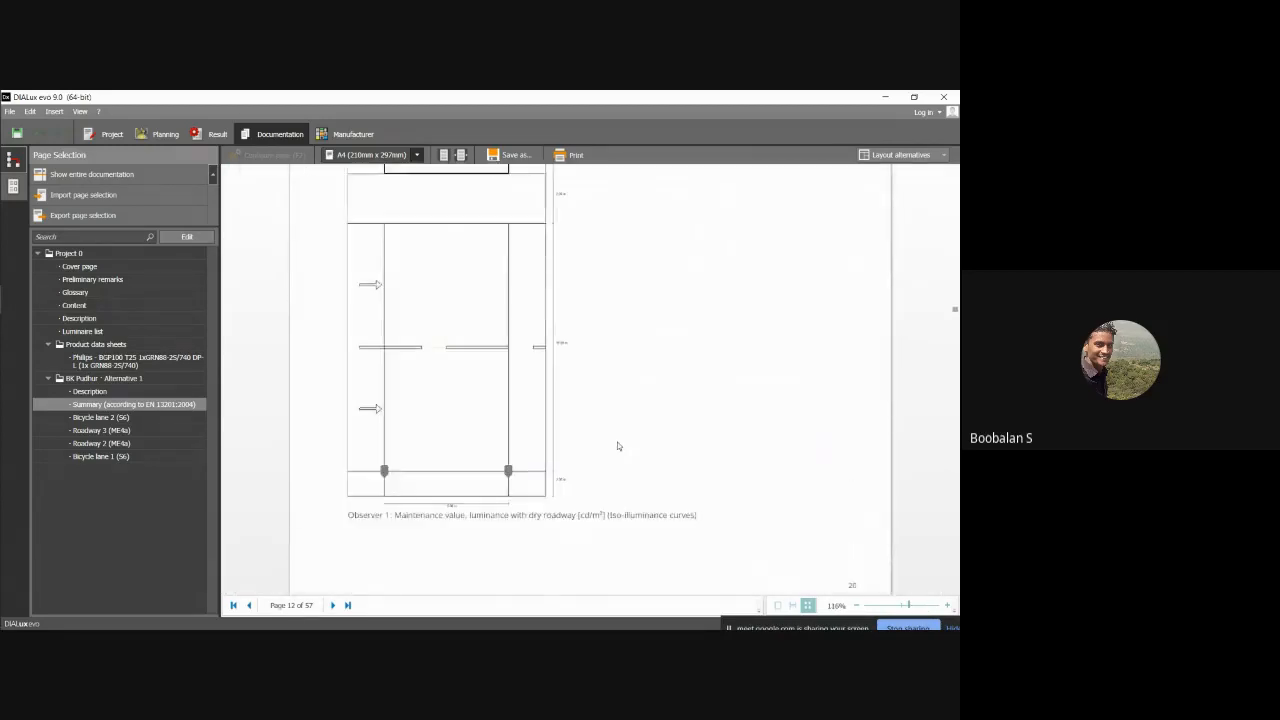
{"action": "scroll", "coordinate": [618, 446], "scroll_direction": "down", "scroll_amount": 10}
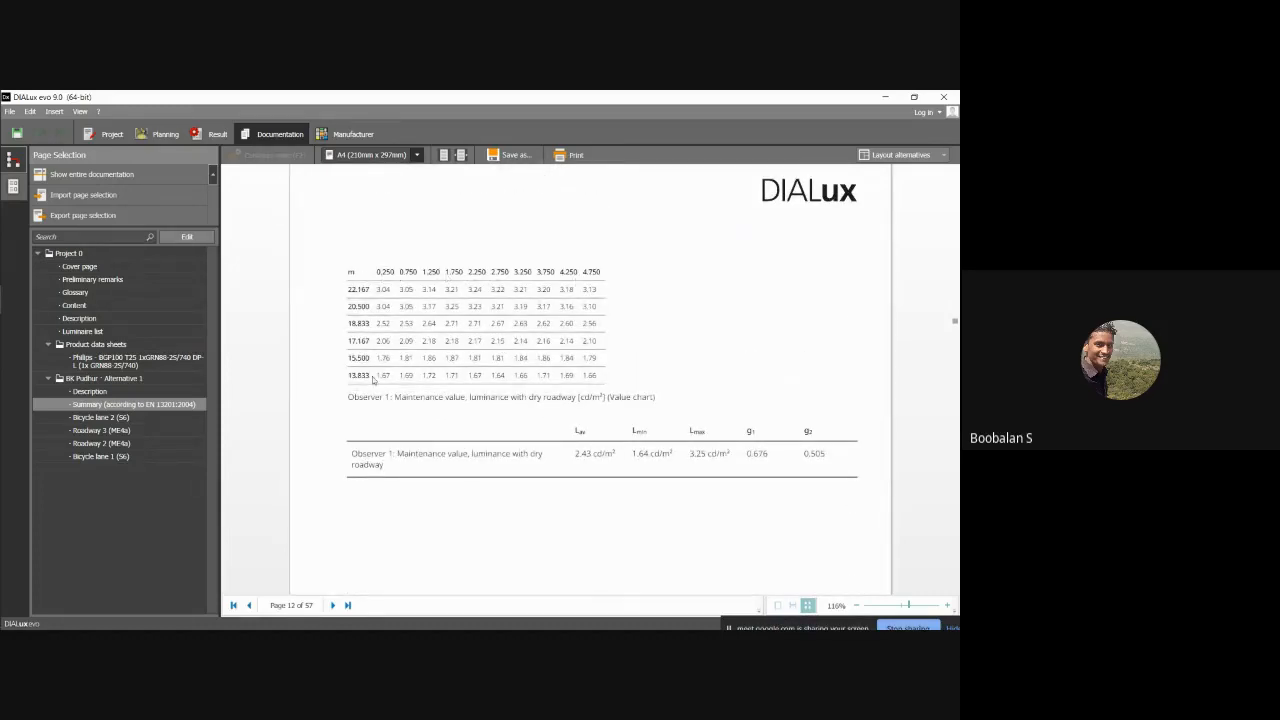
{"action": "scroll", "coordinate": [591, 420], "scroll_direction": "down", "scroll_amount": 8}
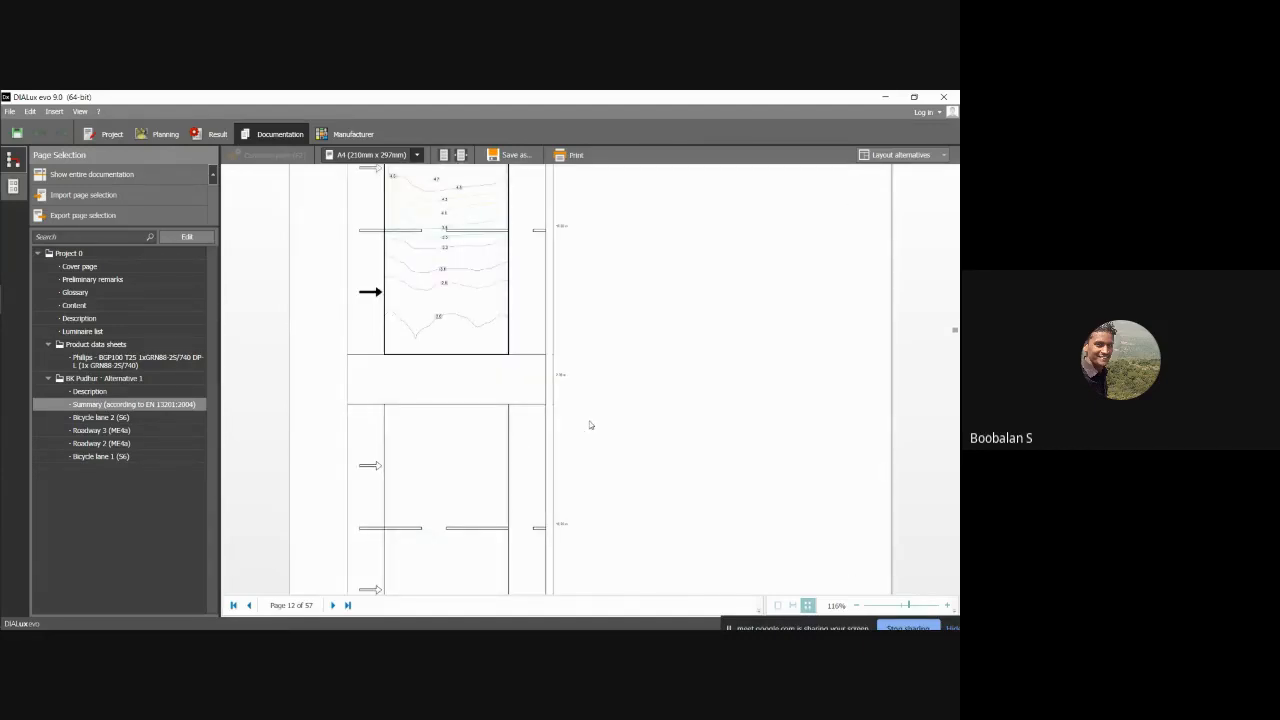
{"action": "scroll", "coordinate": [590, 425], "scroll_direction": "down", "scroll_amount": 10}
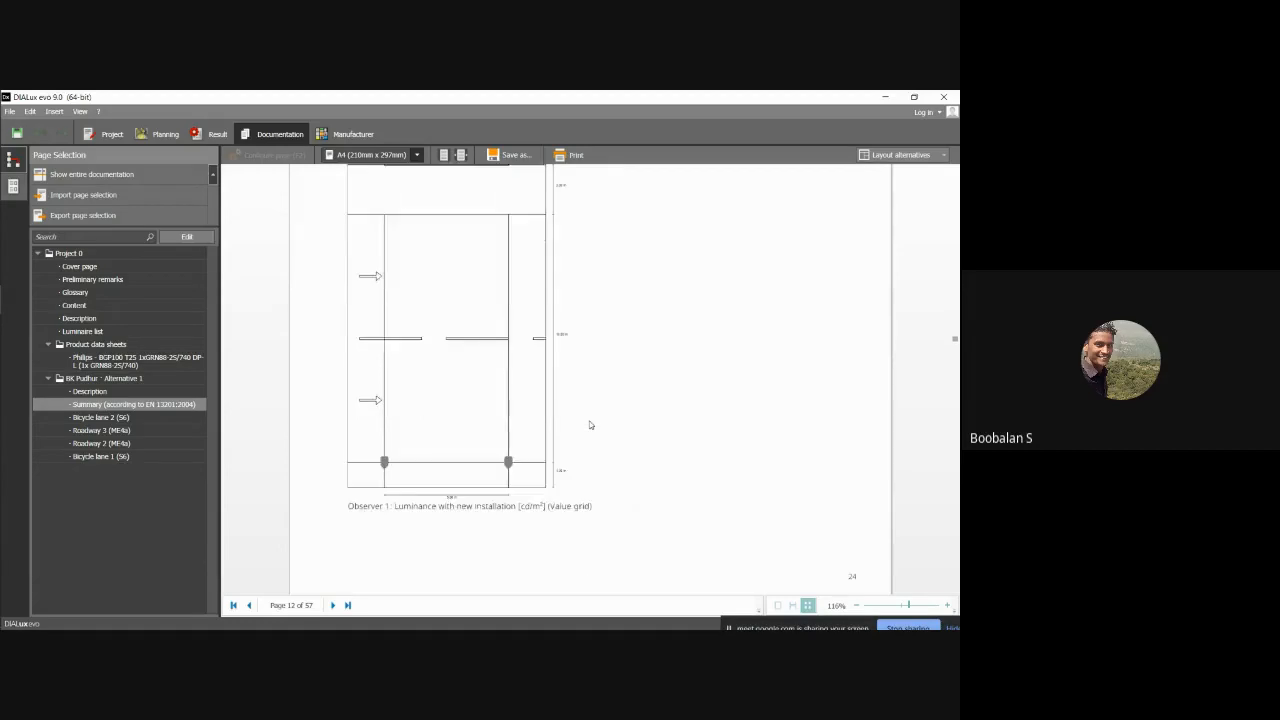
{"action": "scroll", "coordinate": [590, 425], "scroll_direction": "down", "scroll_amount": 5}
{"action": "scroll", "coordinate": [428, 437], "scroll_direction": "down", "scroll_amount": 1}
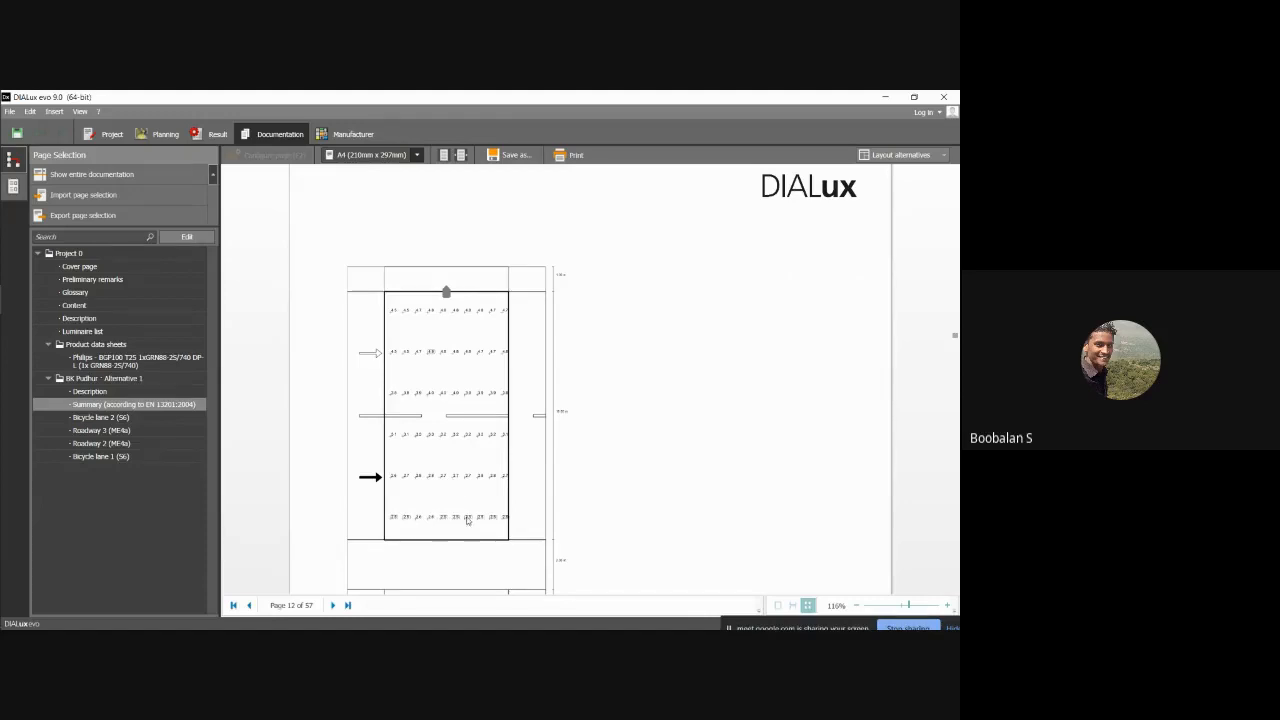
{"action": "scroll", "coordinate": [455, 530], "scroll_direction": "down", "scroll_amount": 1}
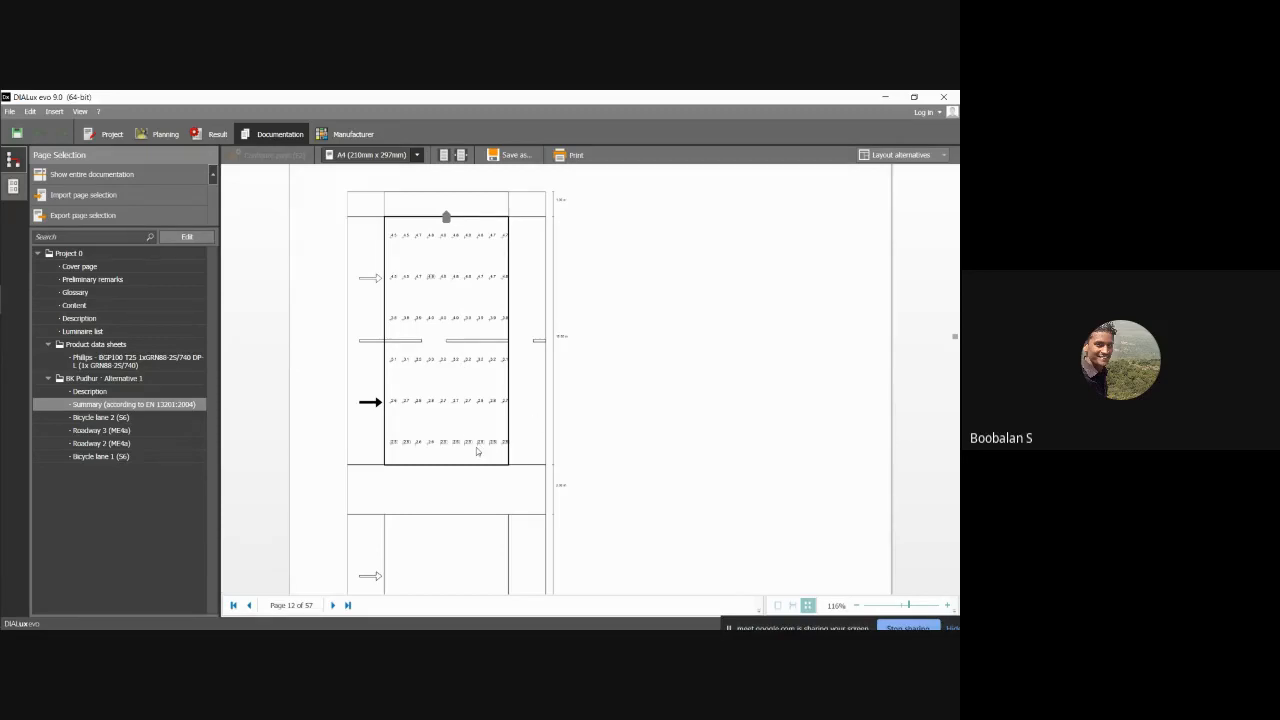
Step: Review the Roadway 3 (ME4a) Observer 2 luminance drawings and value charts for the dry roadway and new installation
{"action": "scroll", "coordinate": [477, 452], "scroll_direction": "down", "scroll_amount": 5}
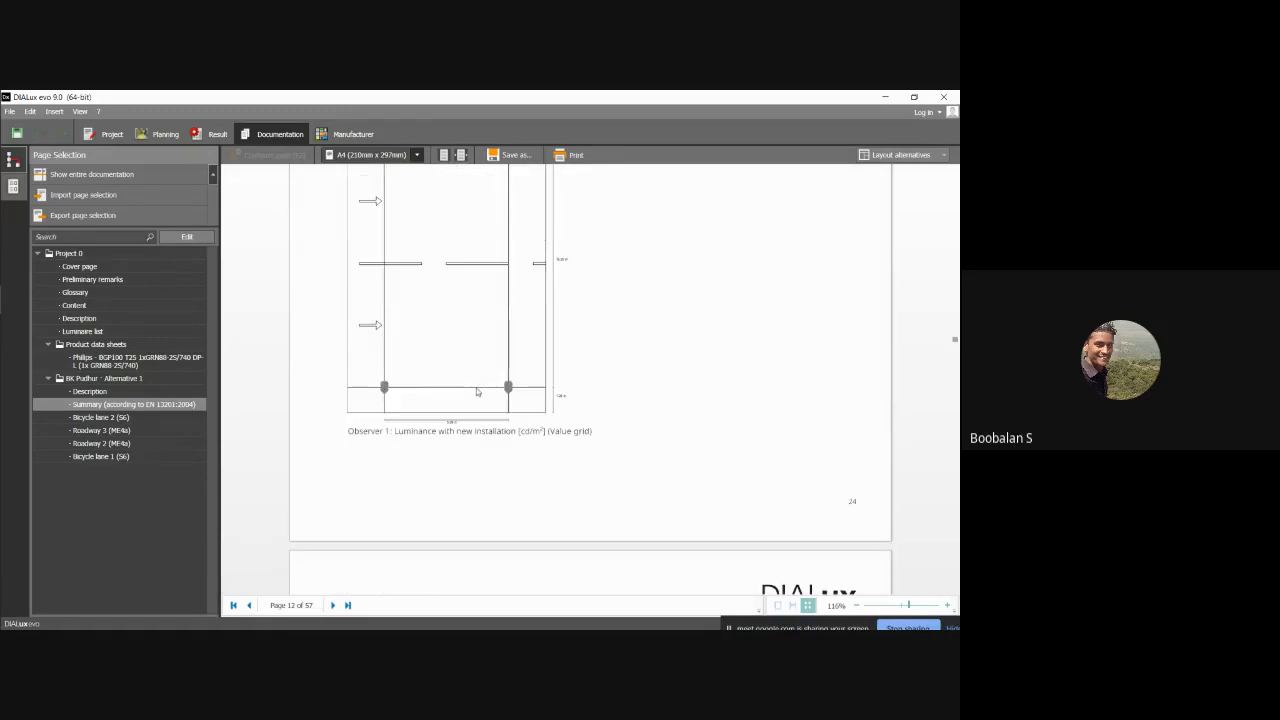
{"action": "scroll", "coordinate": [477, 392], "scroll_direction": "down", "scroll_amount": 20}
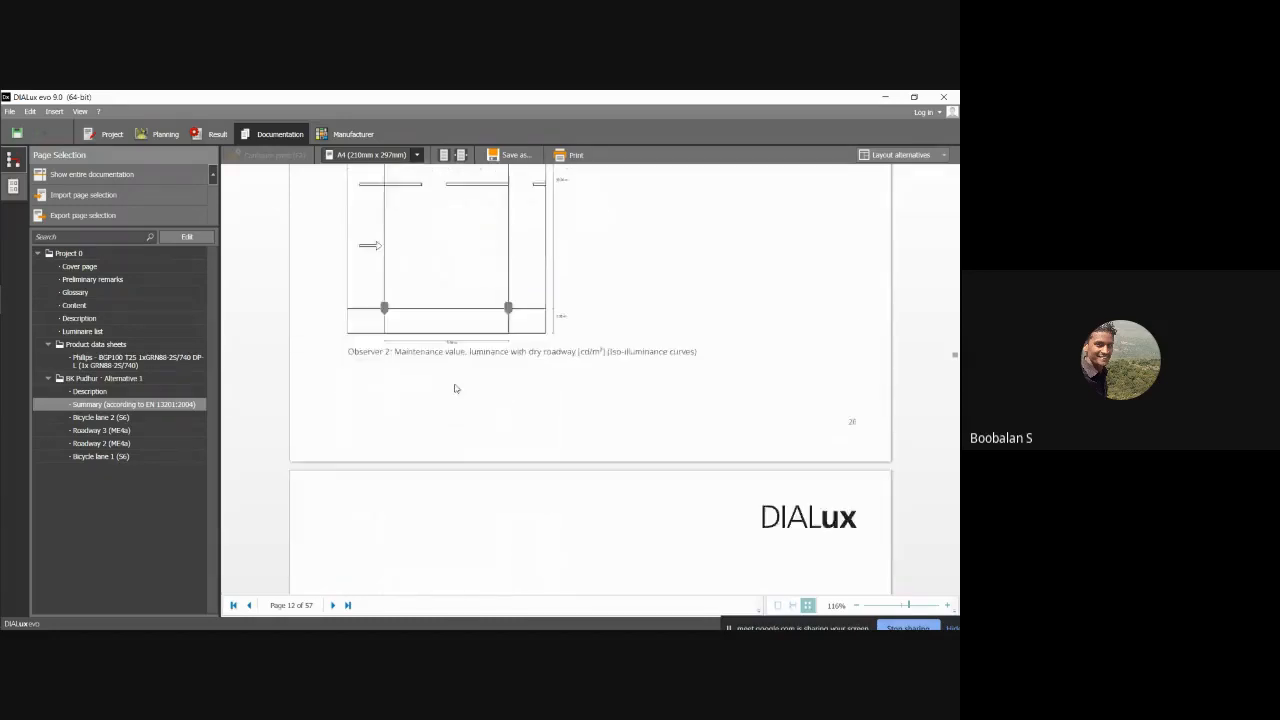
{"action": "scroll", "coordinate": [455, 388], "scroll_direction": "down", "scroll_amount": 15}
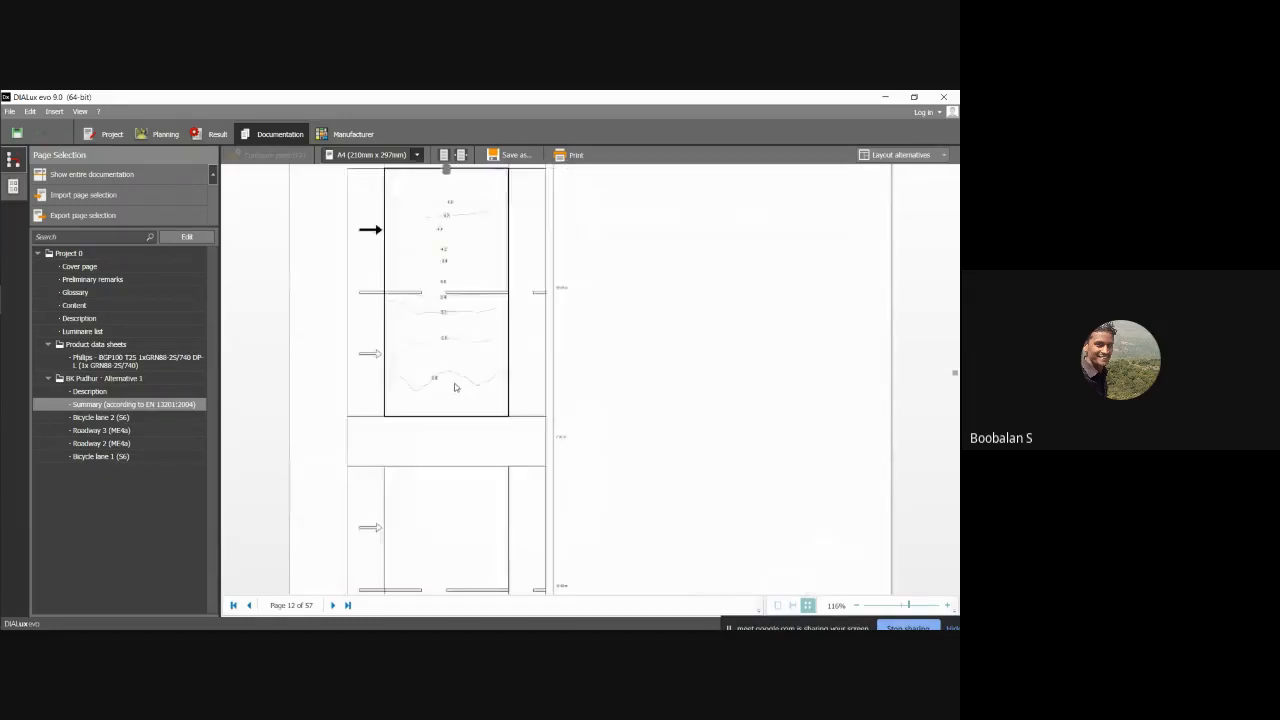
{"action": "scroll", "coordinate": [455, 387], "scroll_direction": "down", "scroll_amount": 20}
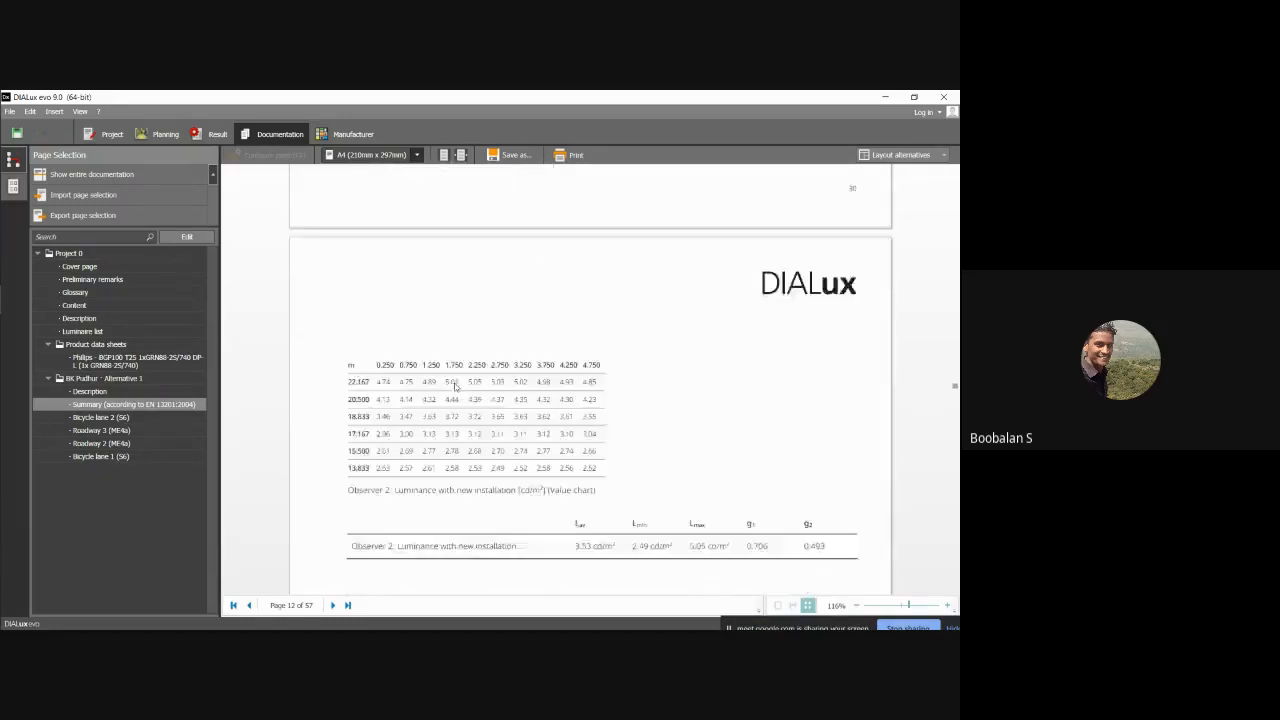
Step: Compare the Roadway 2 (ME4a) valuation field results with their targets, and review its horizontal illuminance and Observer 1 luminance pages
{"action": "scroll", "coordinate": [455, 387], "scroll_direction": "down", "scroll_amount": 8}
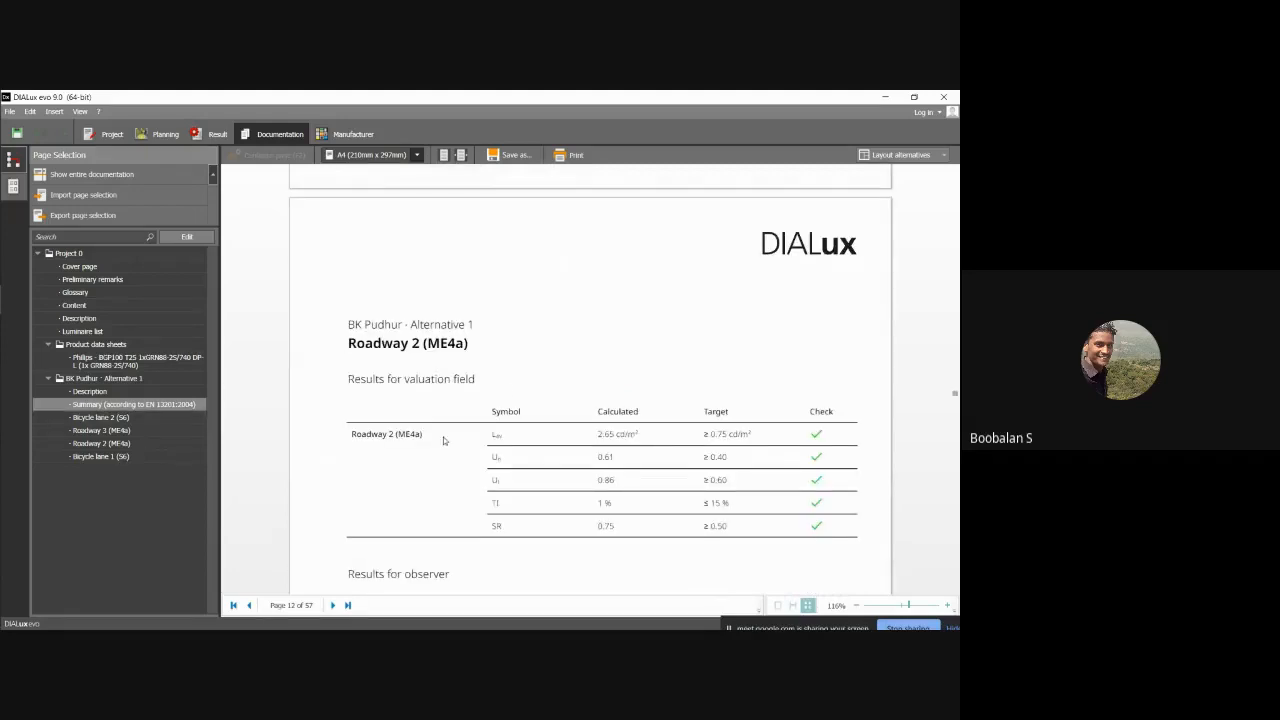
{"action": "scroll", "coordinate": [531, 404], "scroll_direction": "down", "scroll_amount": 8}
{"action": "scroll", "coordinate": [531, 400], "scroll_direction": "down", "scroll_amount": 5}
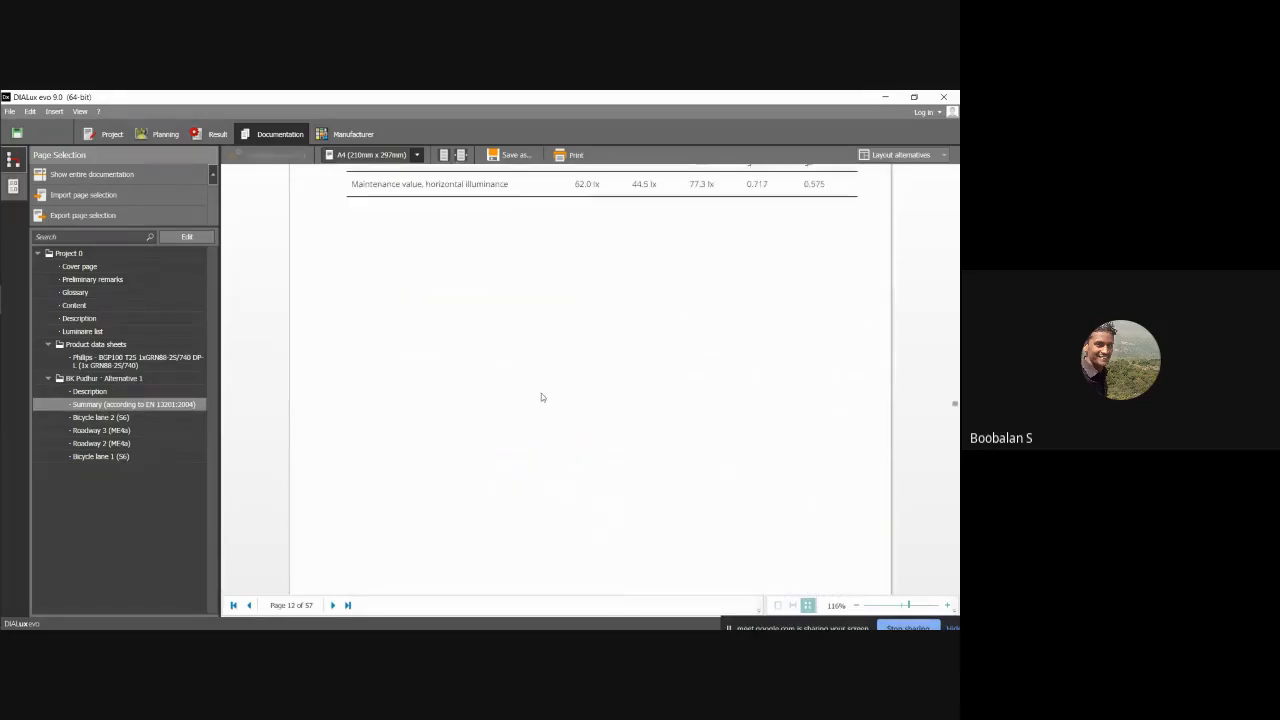
{"action": "scroll", "coordinate": [568, 390], "scroll_direction": "down", "scroll_amount": 10}
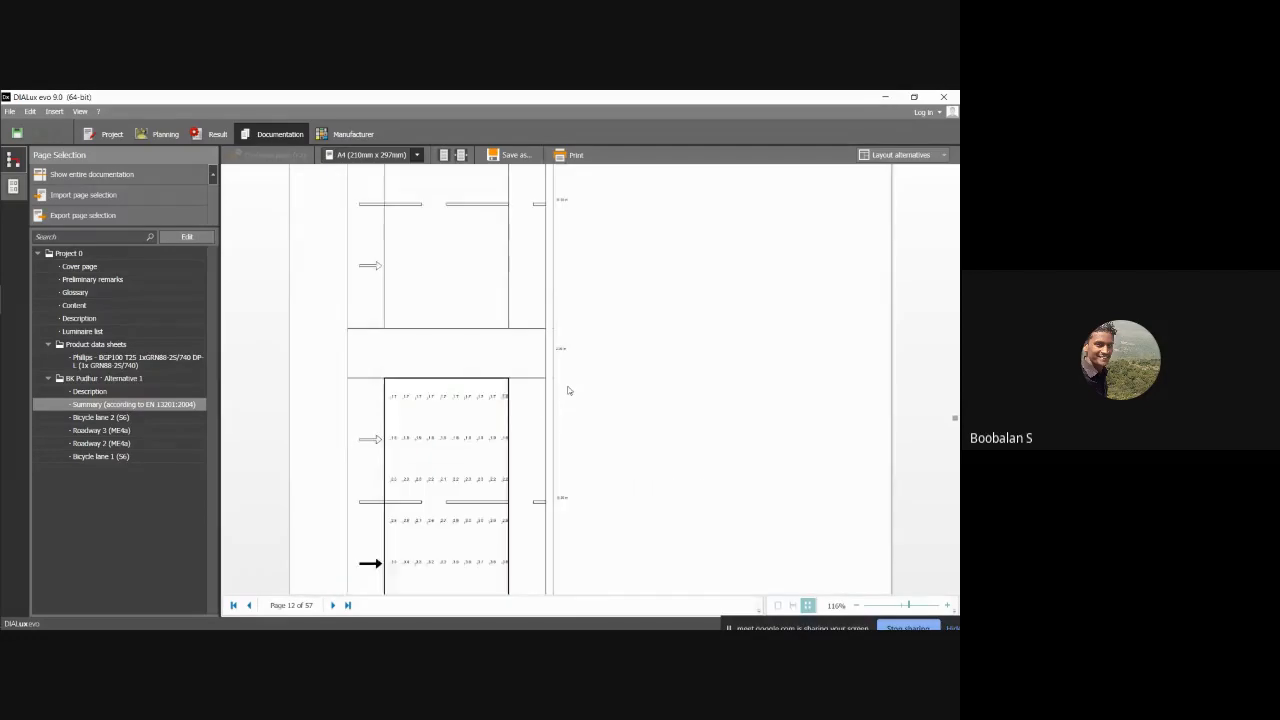
{"action": "scroll", "coordinate": [568, 390], "scroll_direction": "down", "scroll_amount": 10}
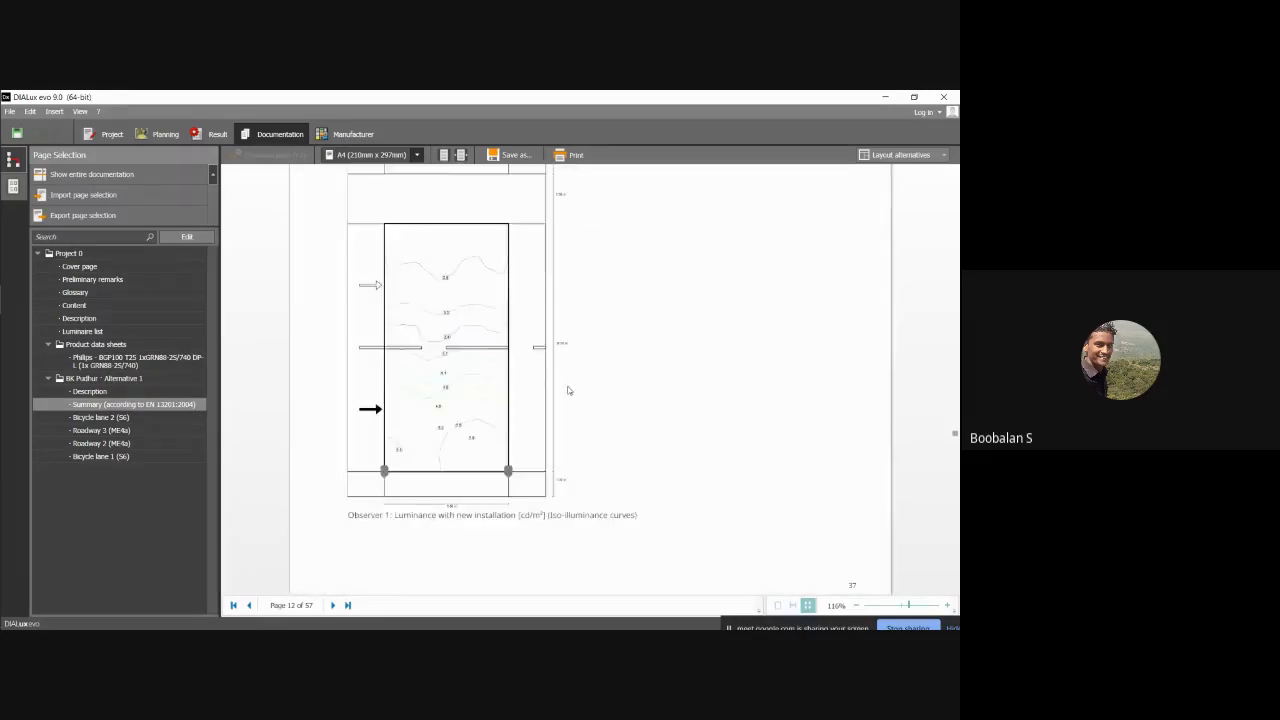
{"action": "scroll", "coordinate": [568, 390], "scroll_direction": "down", "scroll_amount": 15}
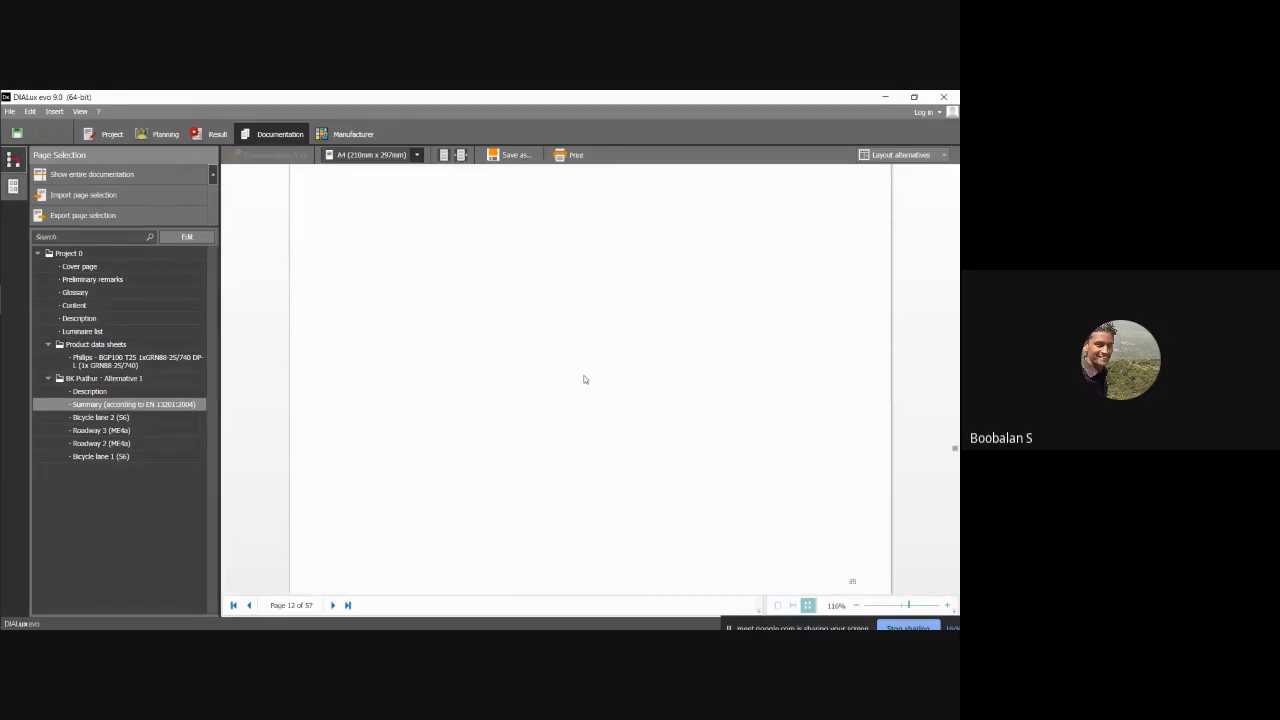
Step: Examine the Roadway 2 (ME4a) Observer 2 iso-illuminance curves and value grid for maintained luminance with a dry roadway
{"action": "scroll", "coordinate": [585, 379], "scroll_direction": "down", "scroll_amount": 5}
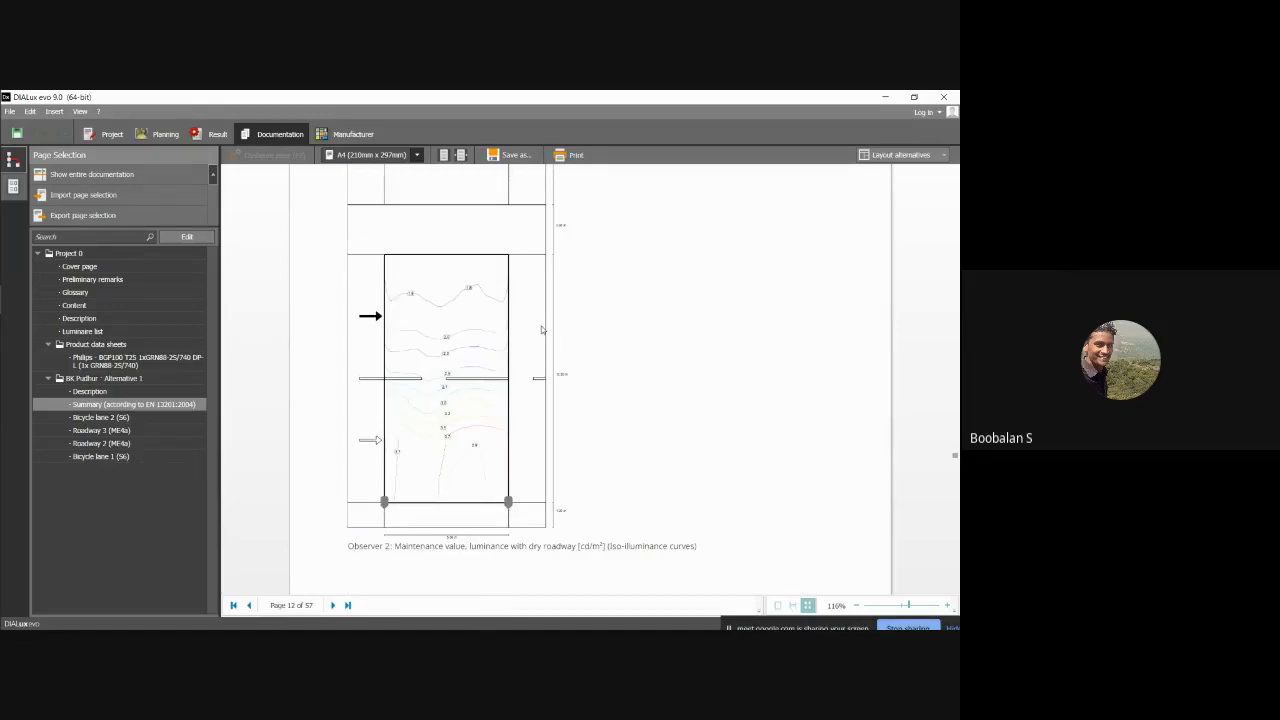
{"action": "scroll", "coordinate": [544, 329], "scroll_direction": "down", "scroll_amount": 4}
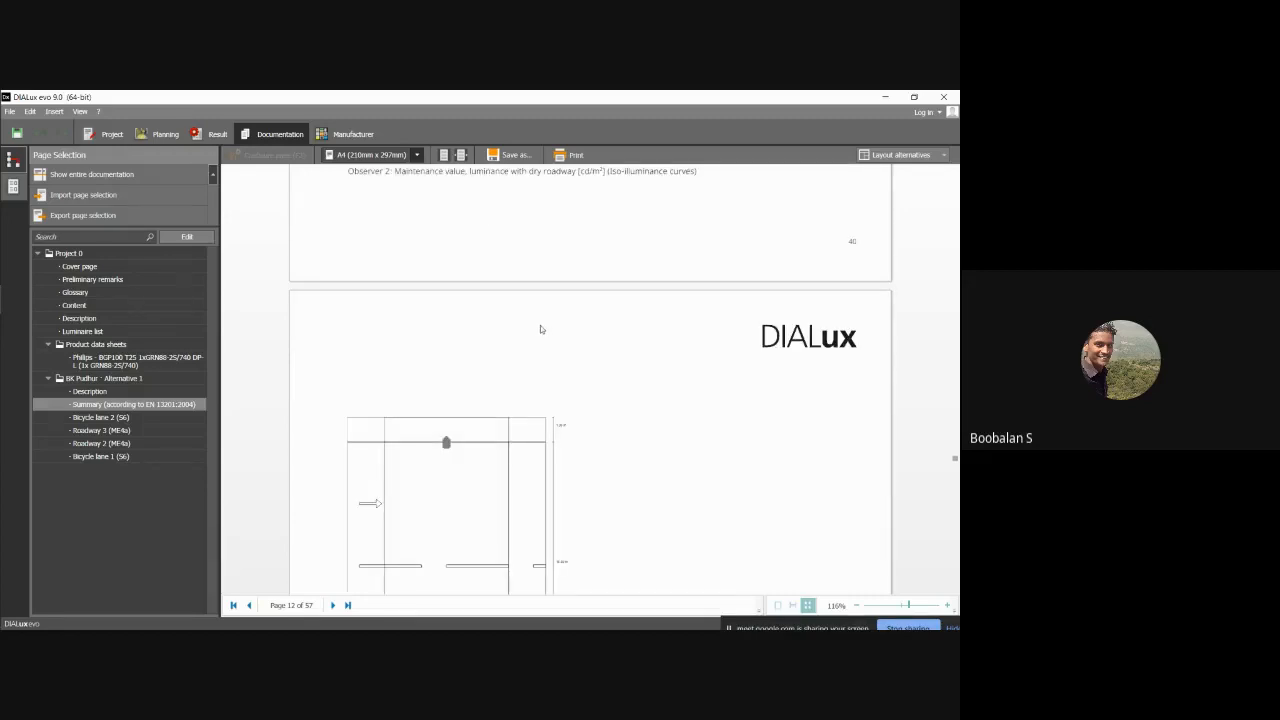
{"action": "scroll", "coordinate": [540, 325], "scroll_direction": "down", "scroll_amount": 9}
{"action": "scroll", "coordinate": [572, 314], "scroll_direction": "down", "scroll_amount": 10}
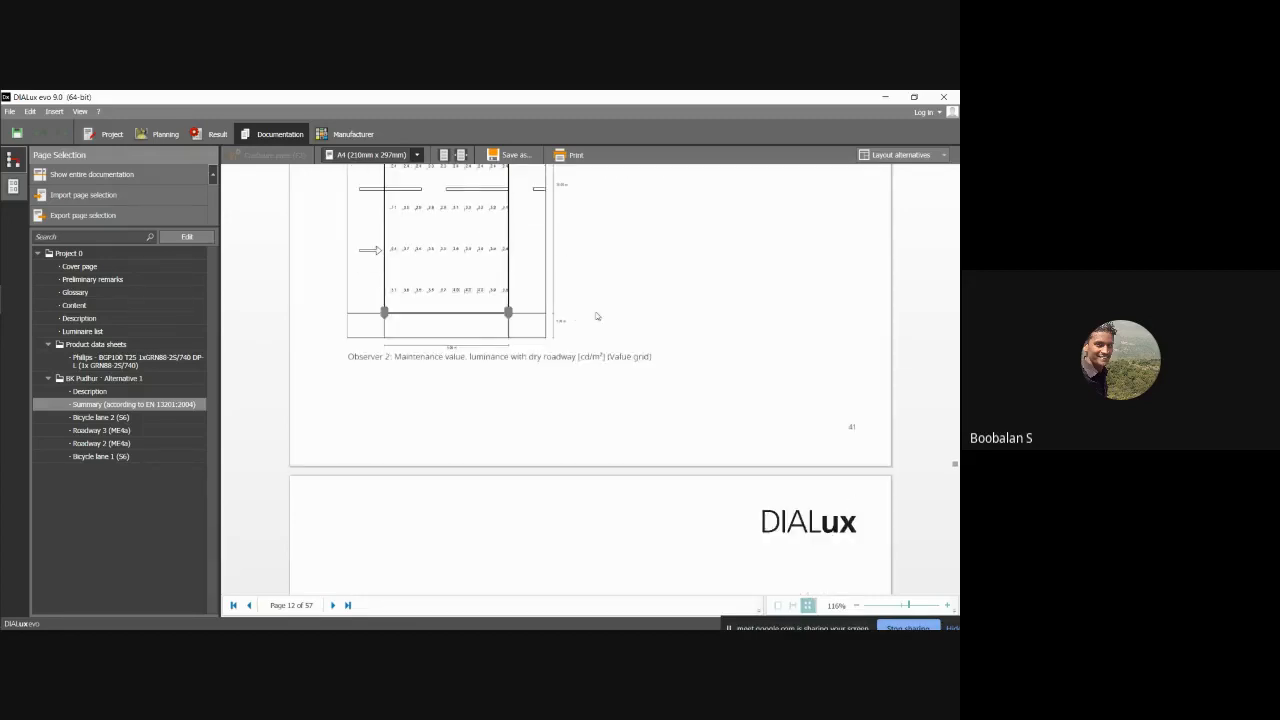
{"action": "scroll", "coordinate": [613, 320], "scroll_direction": "down", "scroll_amount": 5}
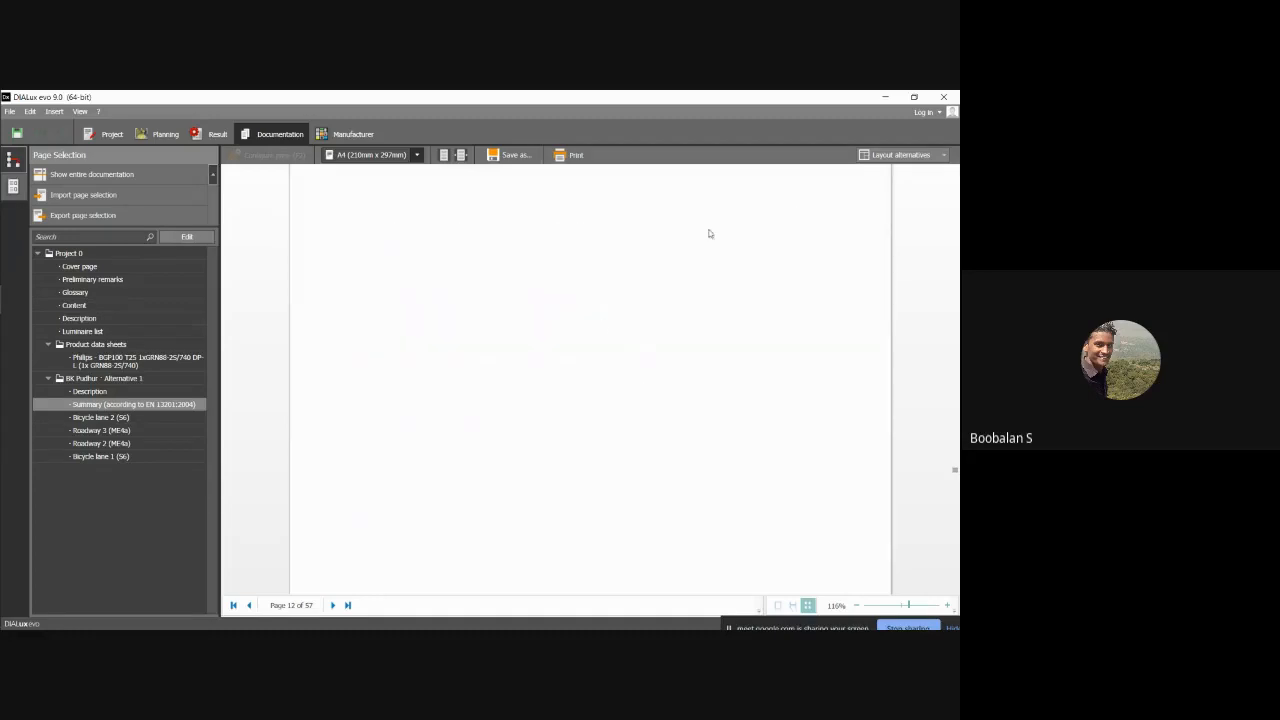
Step: Minimize the documentation window and switch to the Google Meet call in Chrome to check the class participants
{"action": "left_click", "coordinate": [893, 96]}
{"action": "mouse_move", "coordinate": [19, 239]}
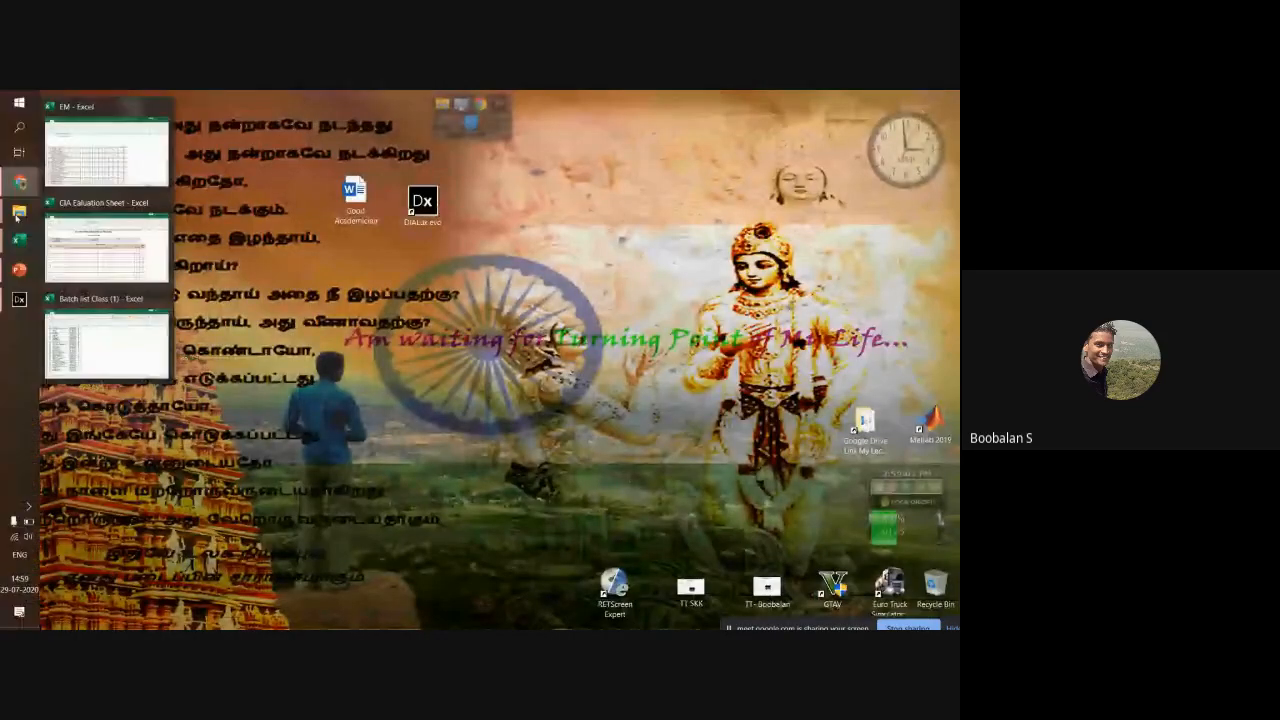
{"action": "left_click", "coordinate": [19, 183]}
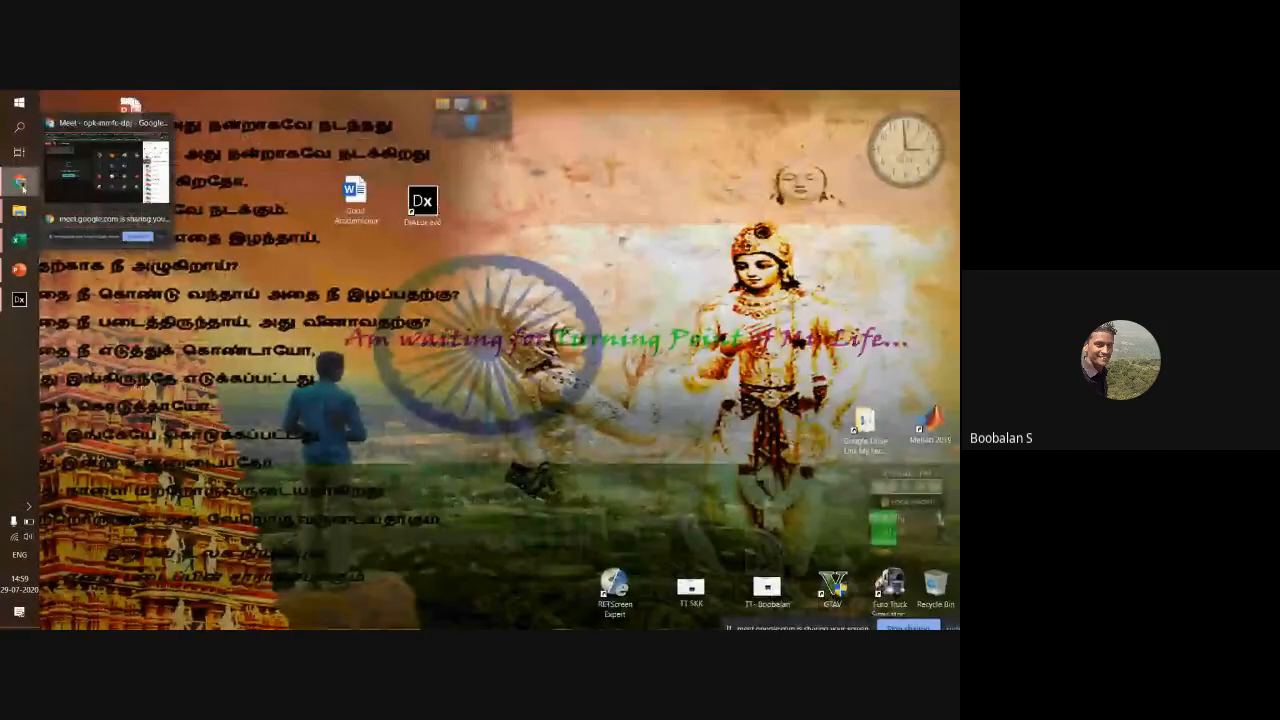
{"action": "left_click", "coordinate": [83, 183]}
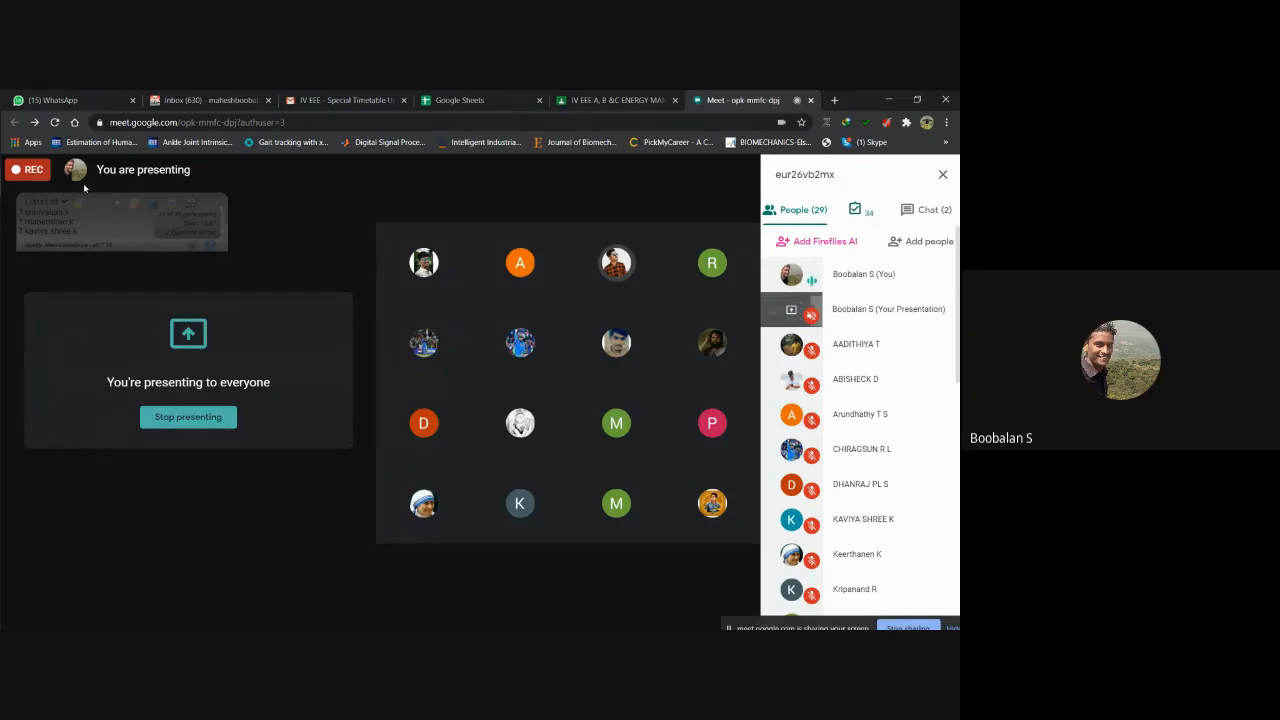
{"action": "mouse_move", "coordinate": [1, 307]}
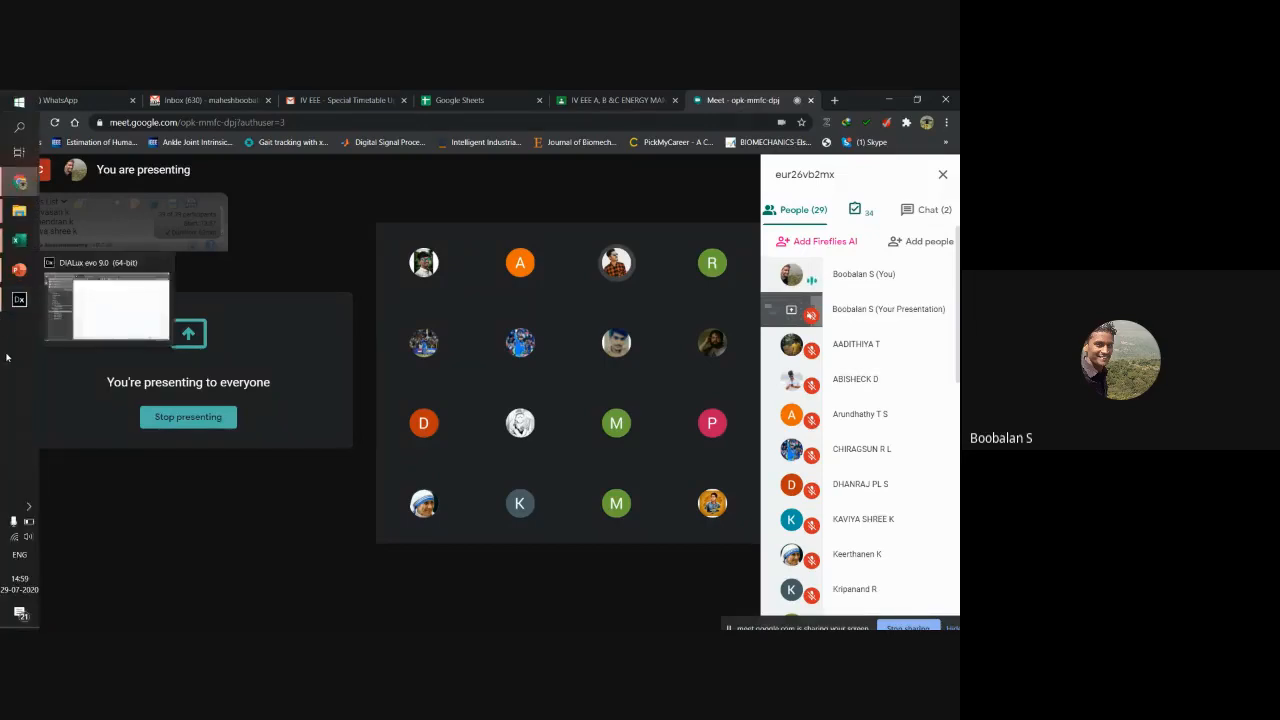